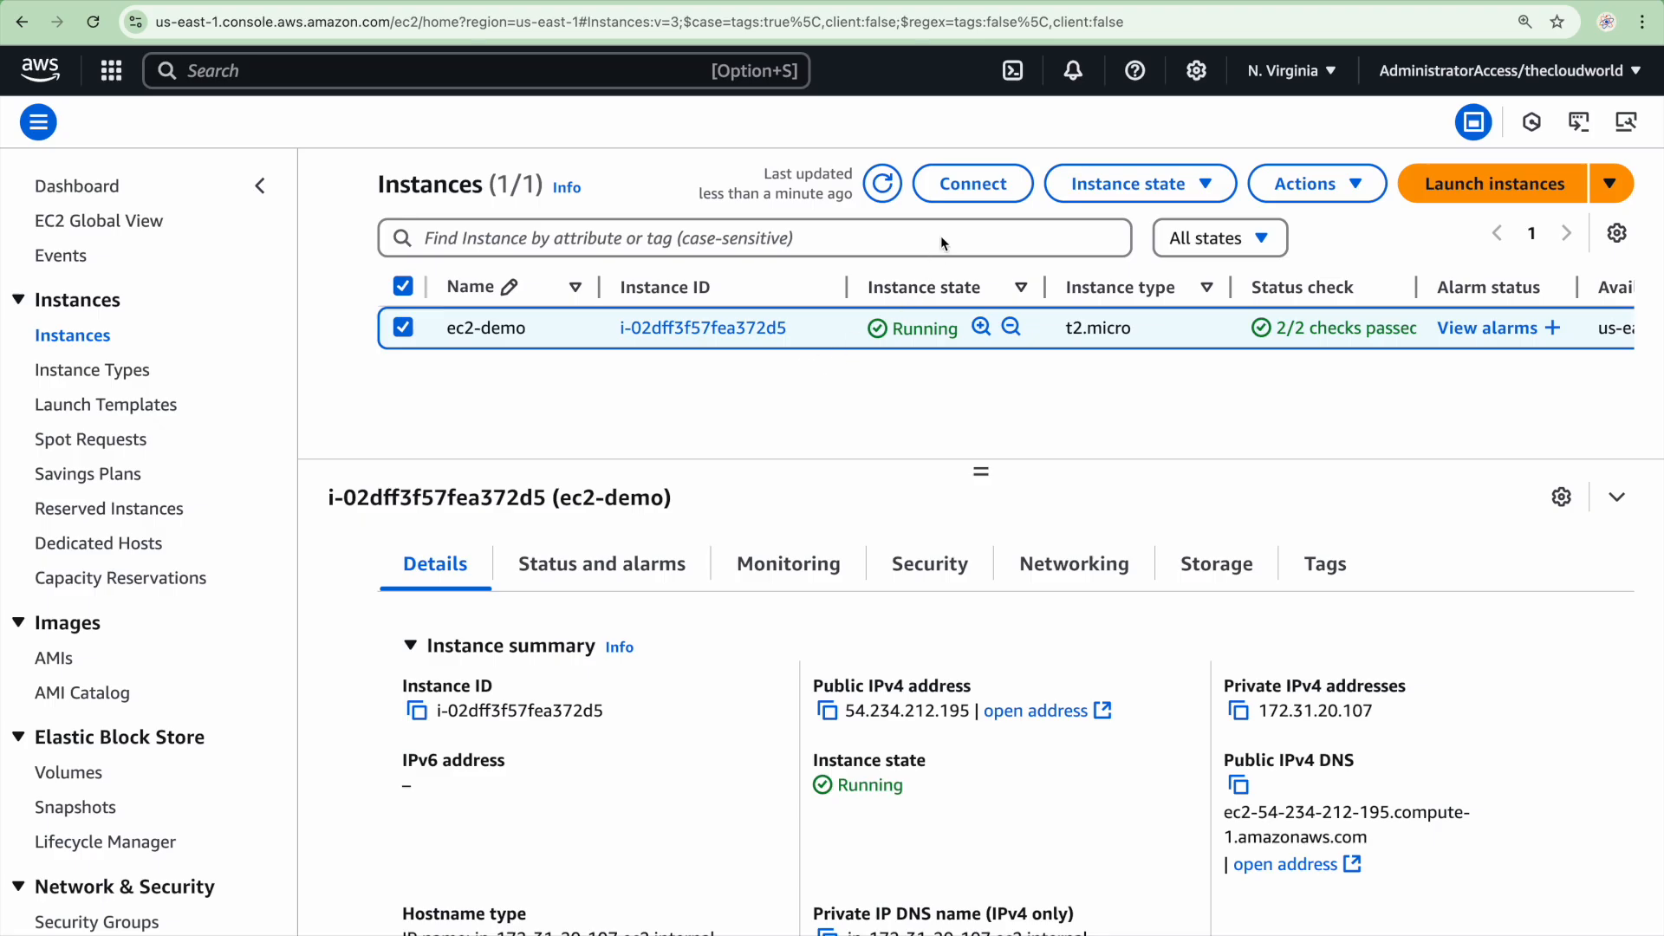
Connect to the ec2-demo instance through EC2 Instance Connect as ec2-user and check the httpd service's status with systemctl
click(949, 196)
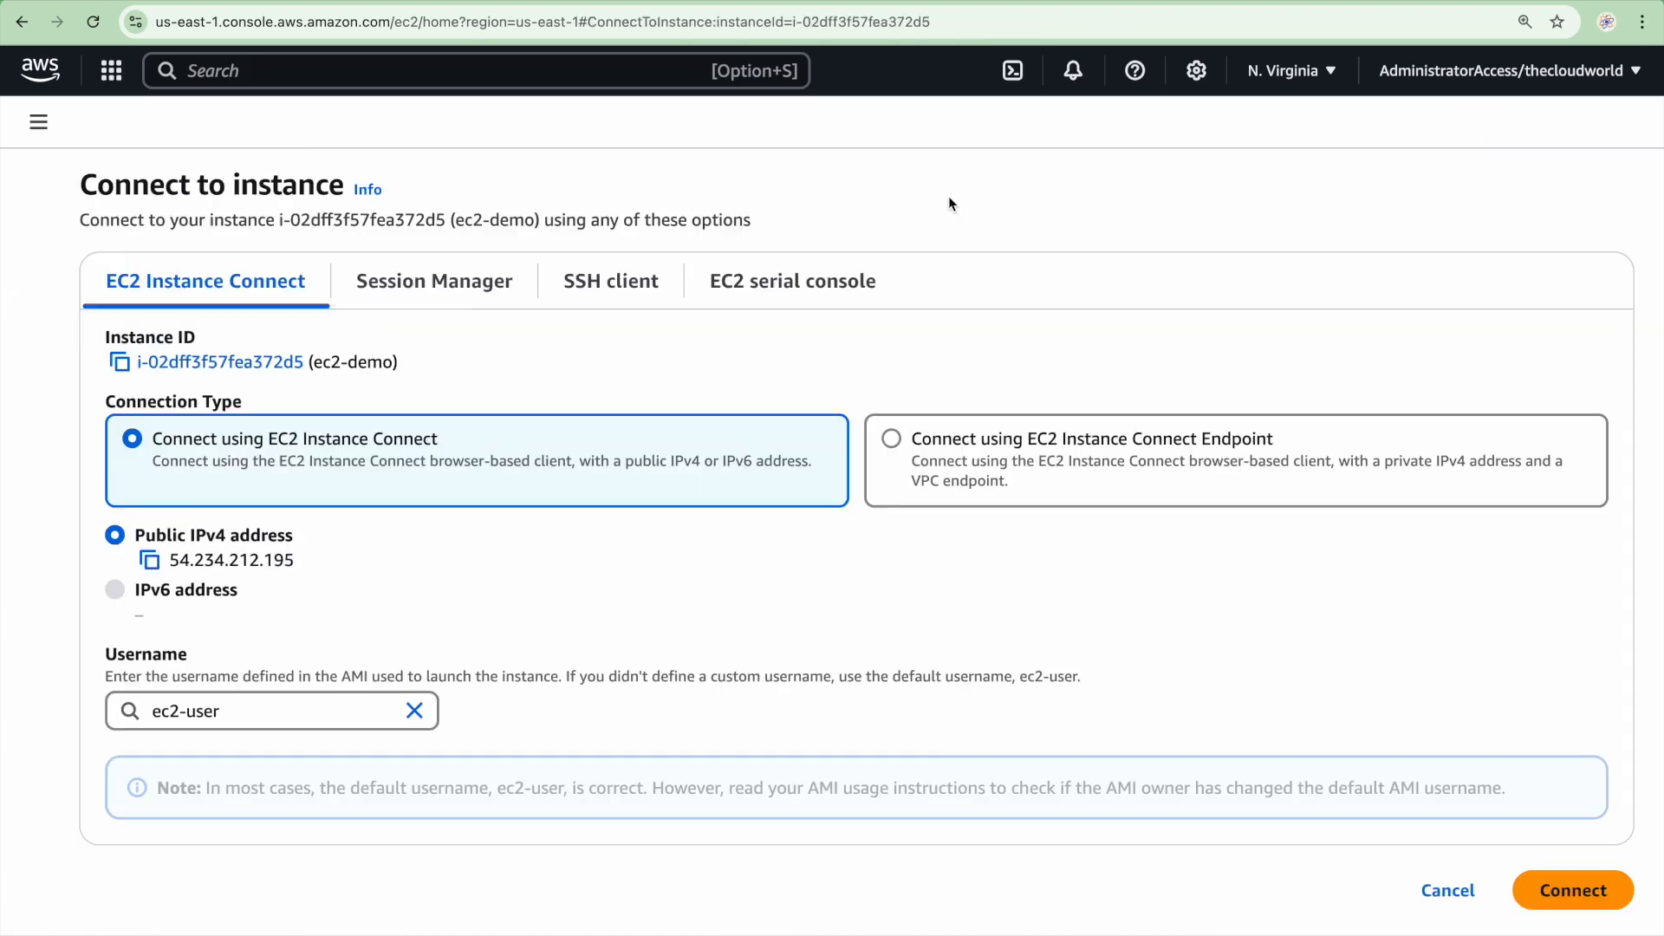
click(1587, 883)
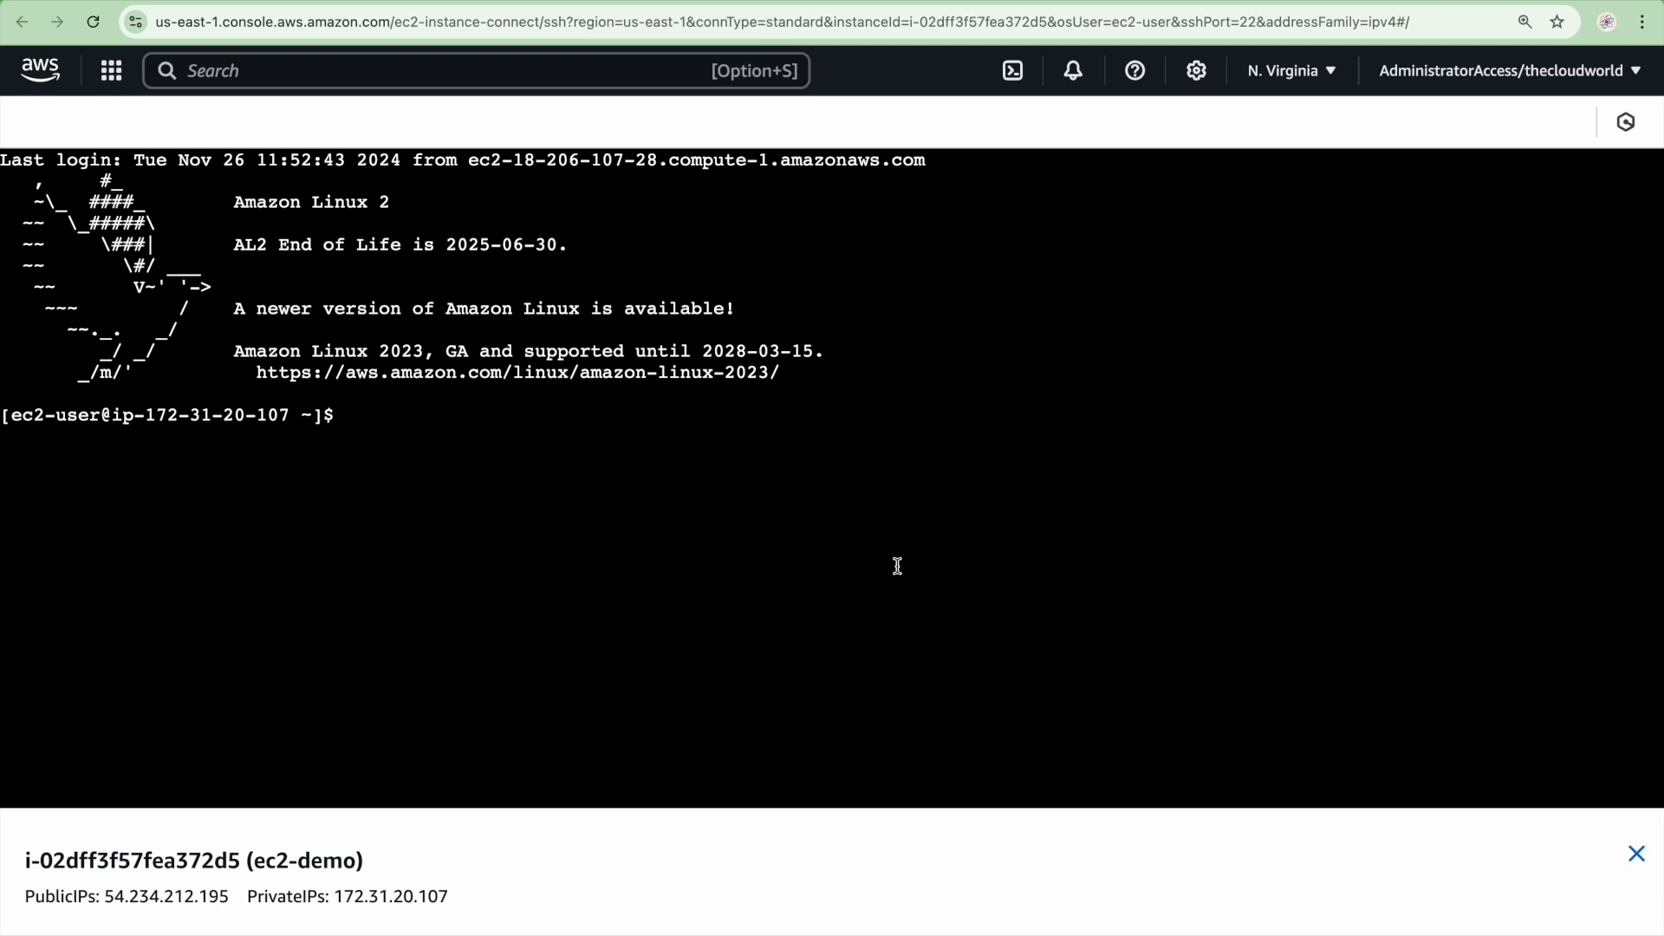
text(sudo systemctl status httpd)
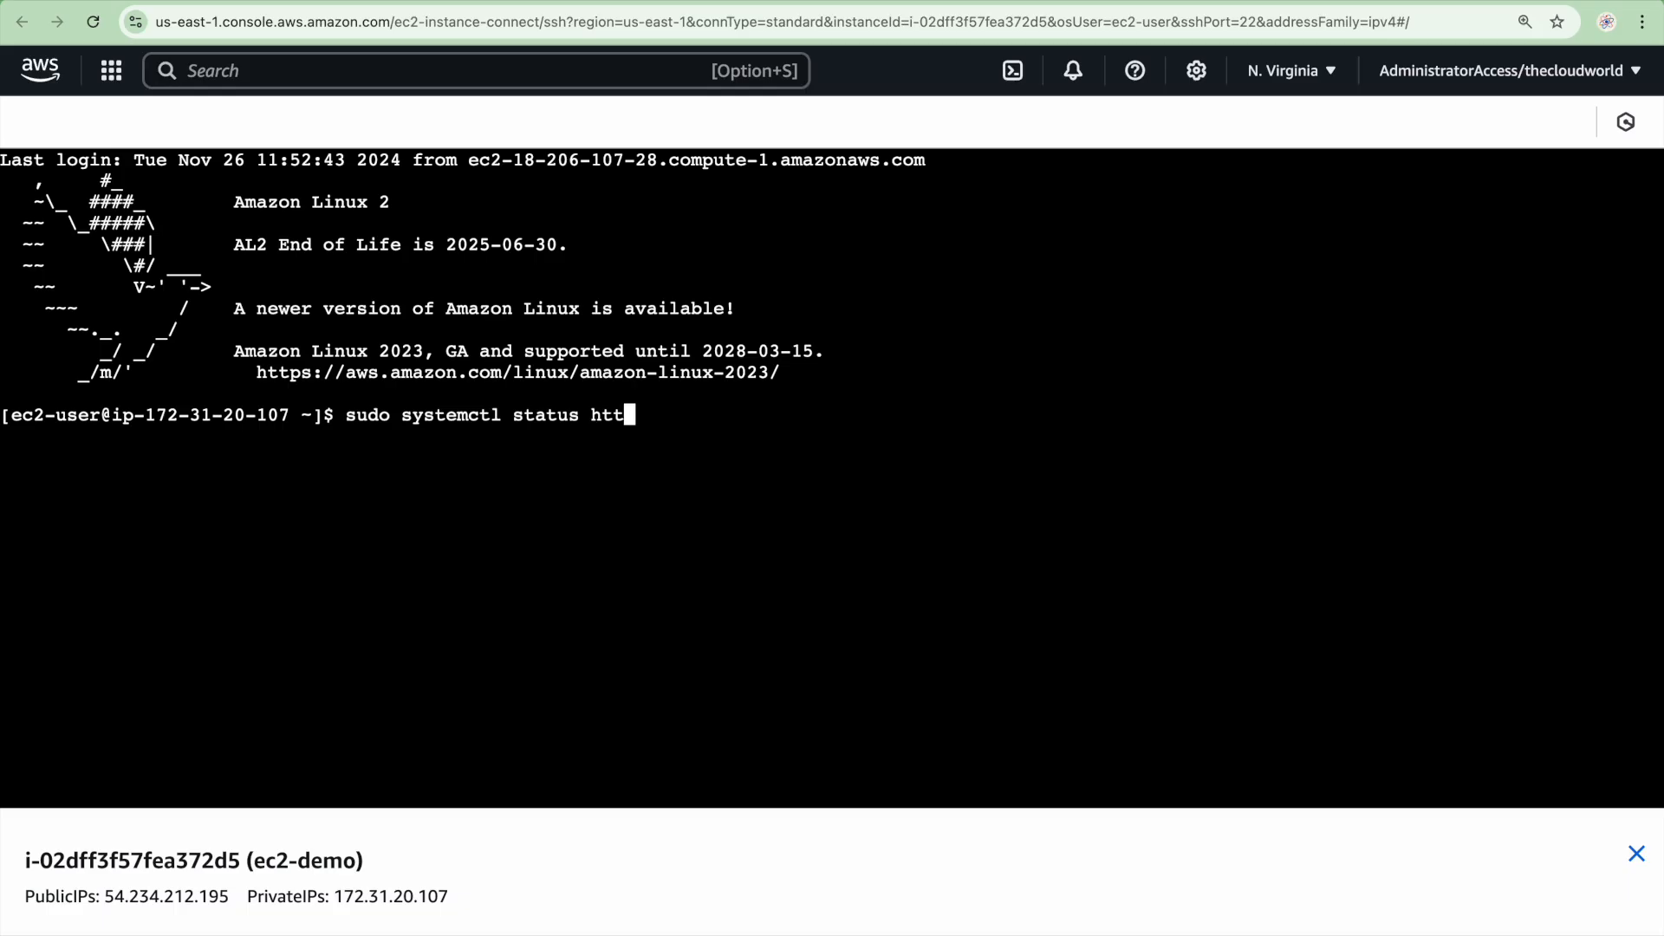
key(Return)
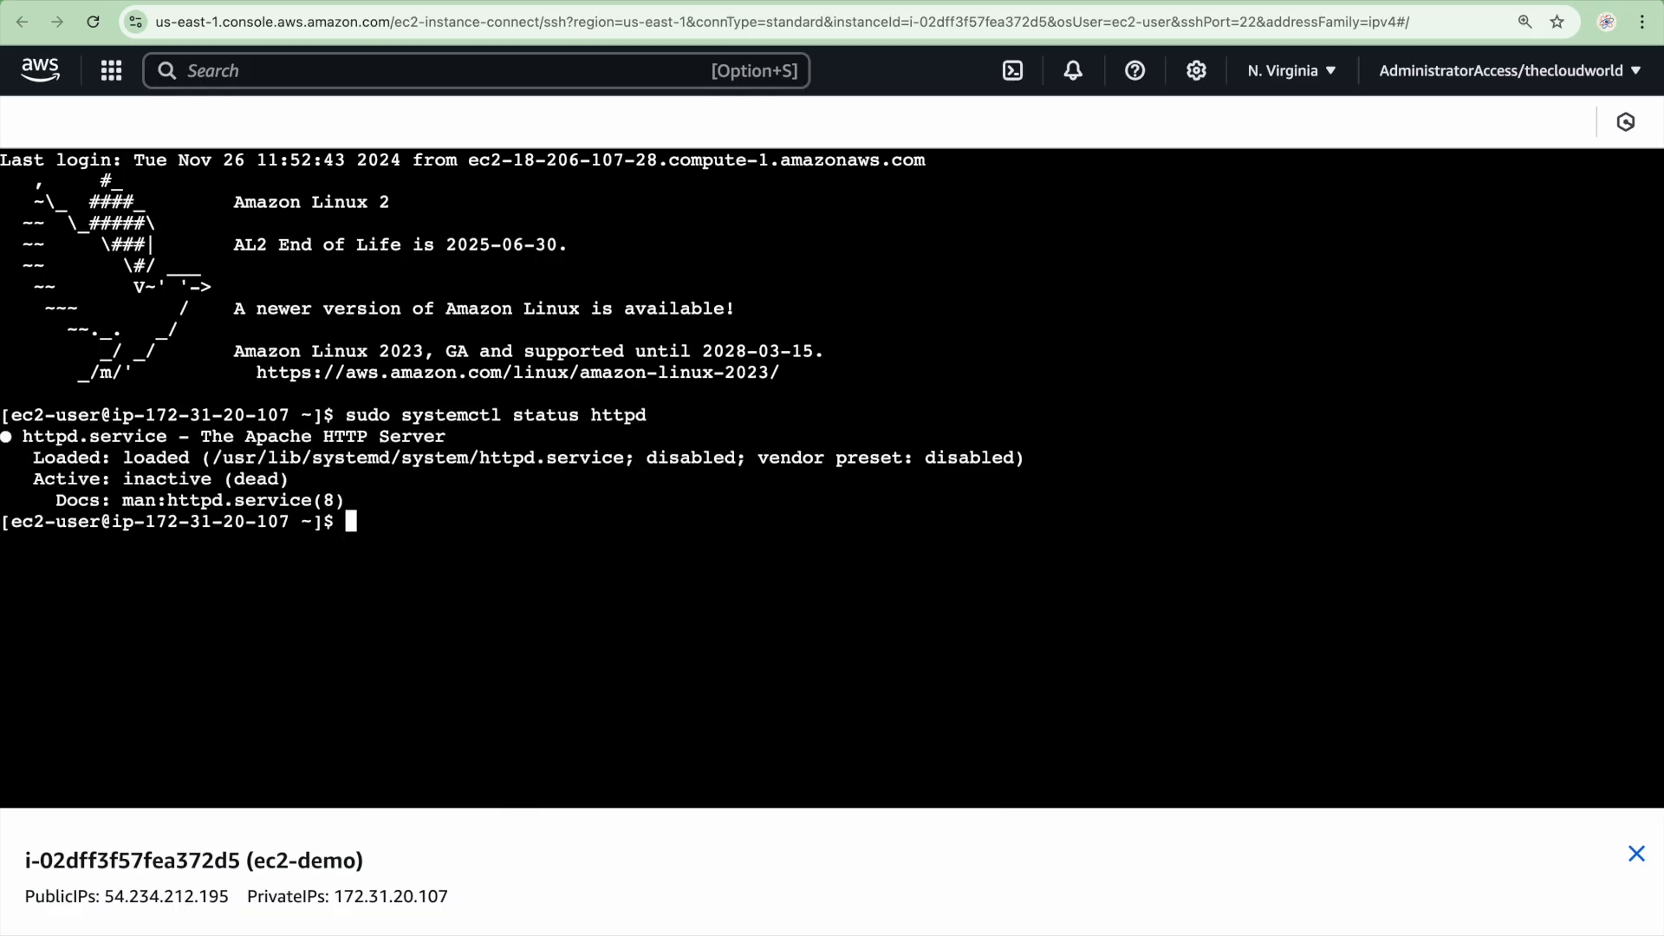
double_click(135, 477)
Restart the httpd service with sudo systemctl restart httpd
key(Up)
key(Left)
key(Left)
key(Left)
key(Left)
key(Left)
key(Left)
key(BackSpace)
key(BackSpace)
key(BackSpace)
key(BackSpace)
key(BackSpace)
key(BackSpace)
text(restart)
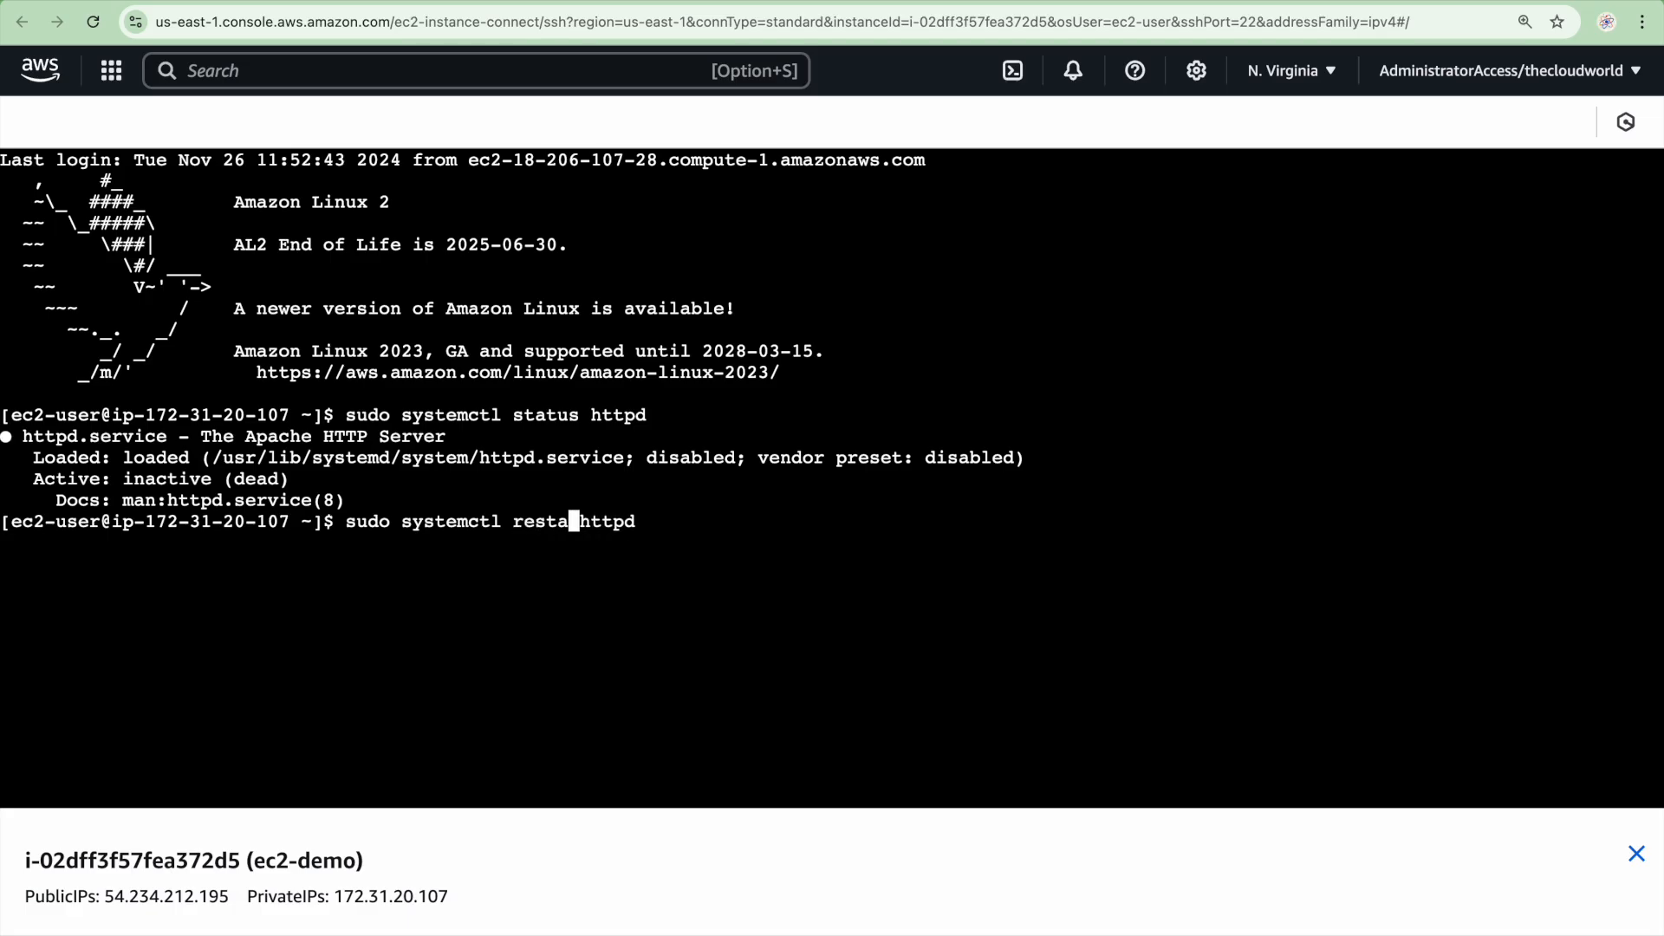
key(Return)
Check the status of the httpd service again after the restart
key(Up)
key(Up)
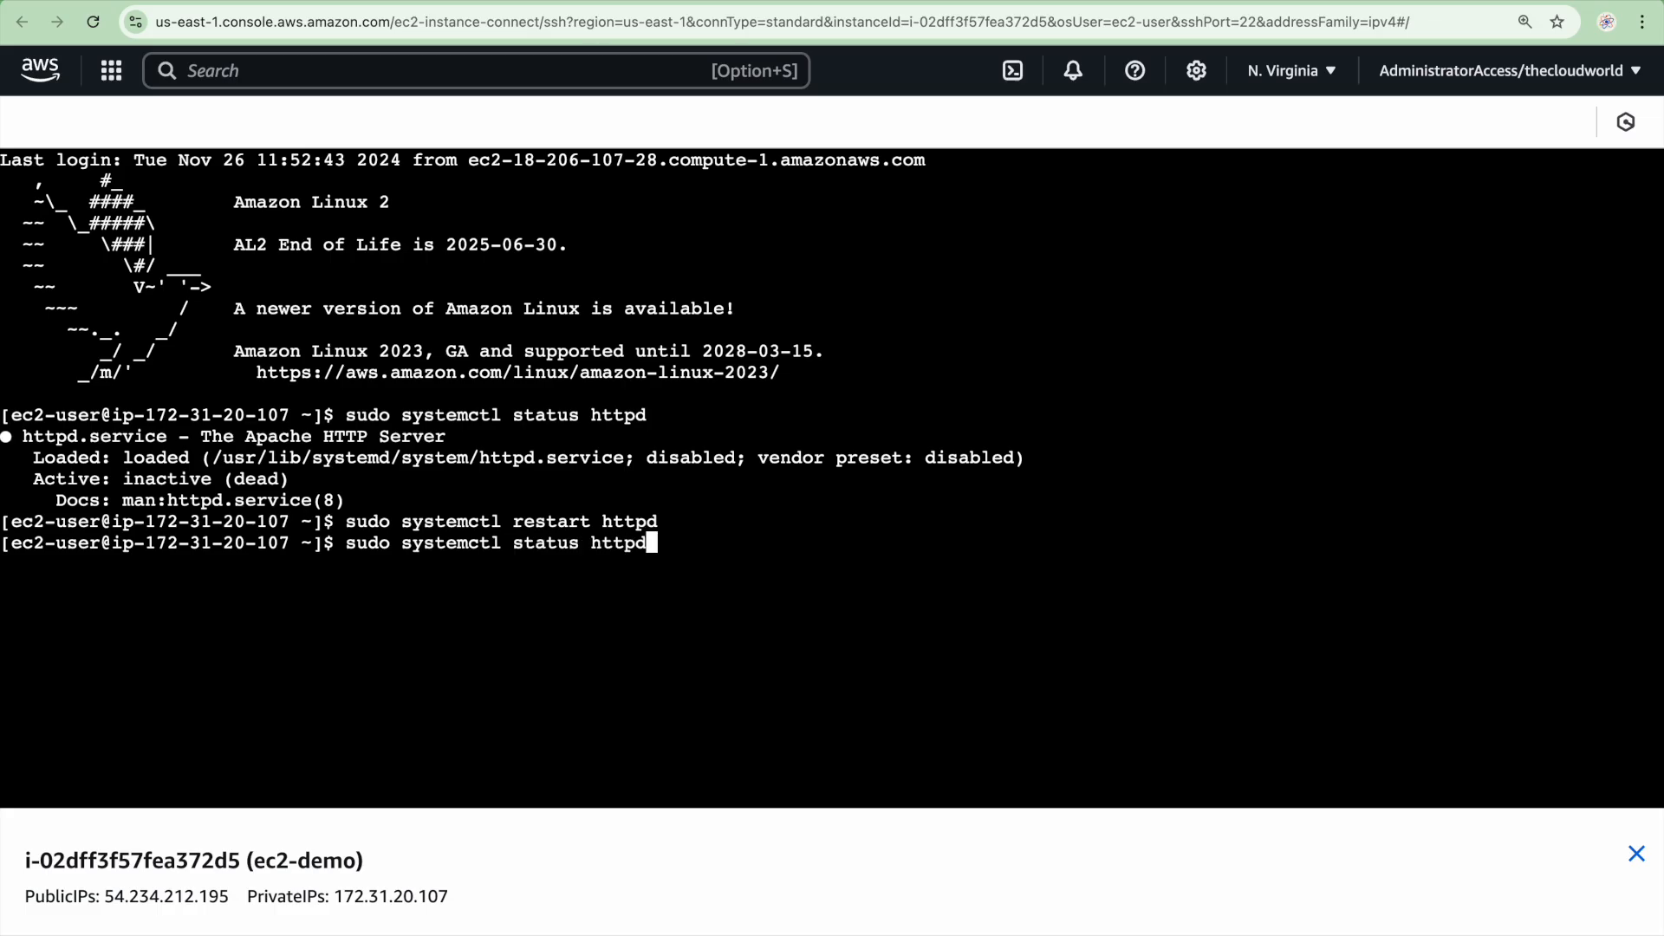
key(Return)
drag(124, 501, 301, 506)
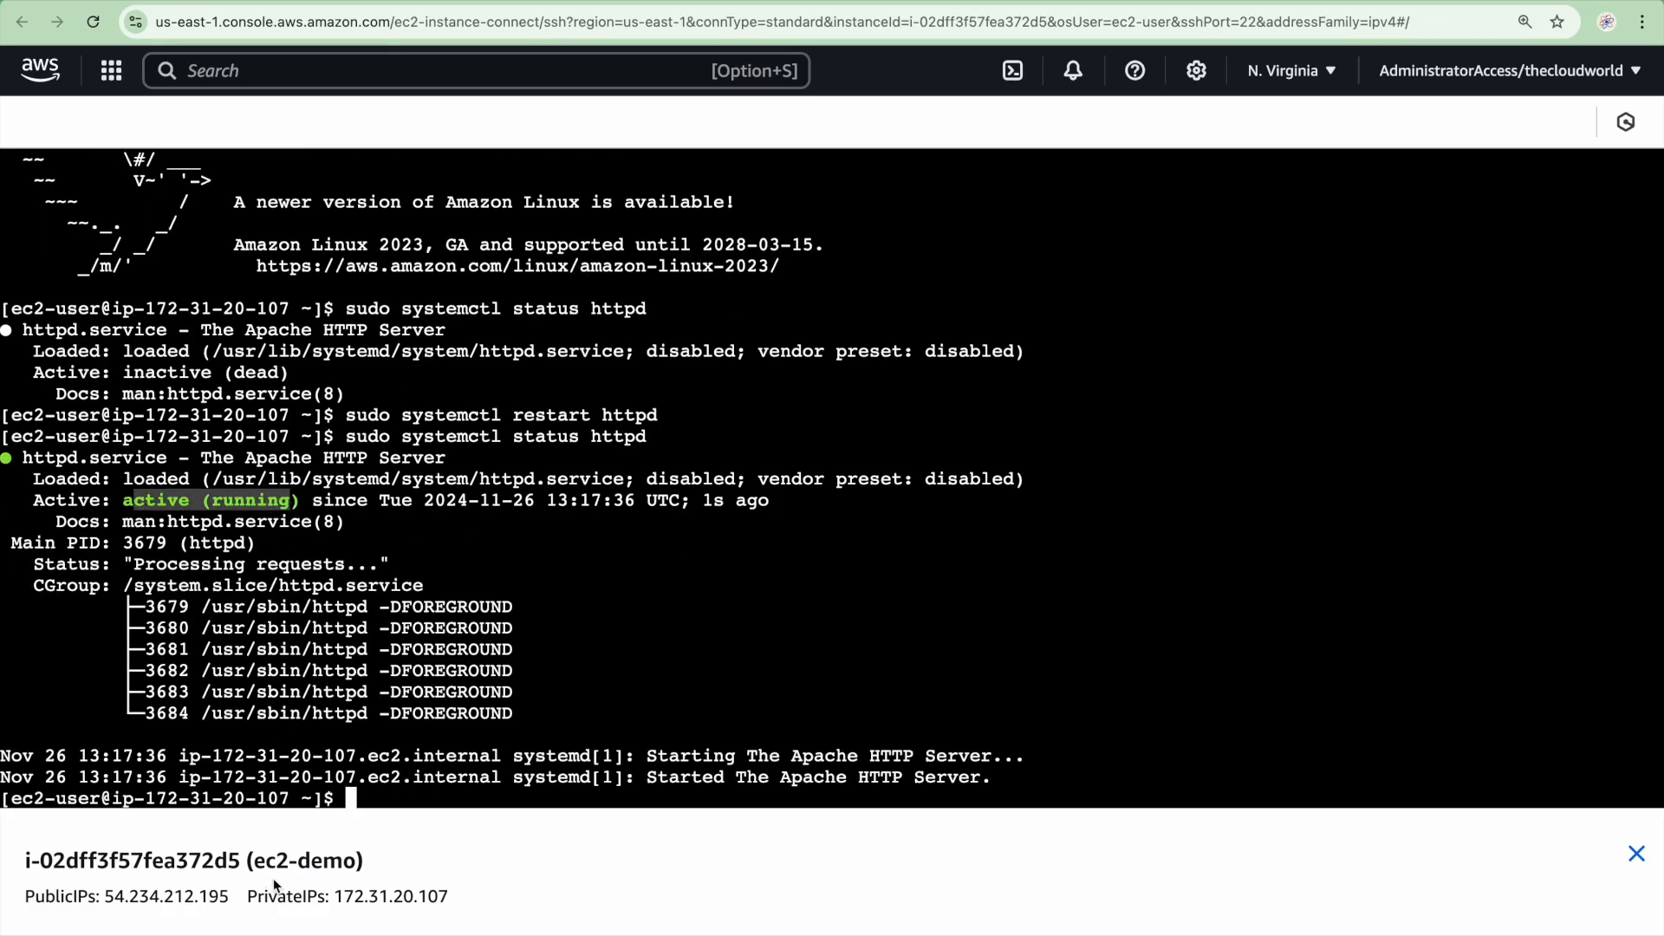
Open the instance's public IP address 54.234.212.195 in a new browser tab and look through the served website
drag(230, 896, 109, 901)
key(super+c)
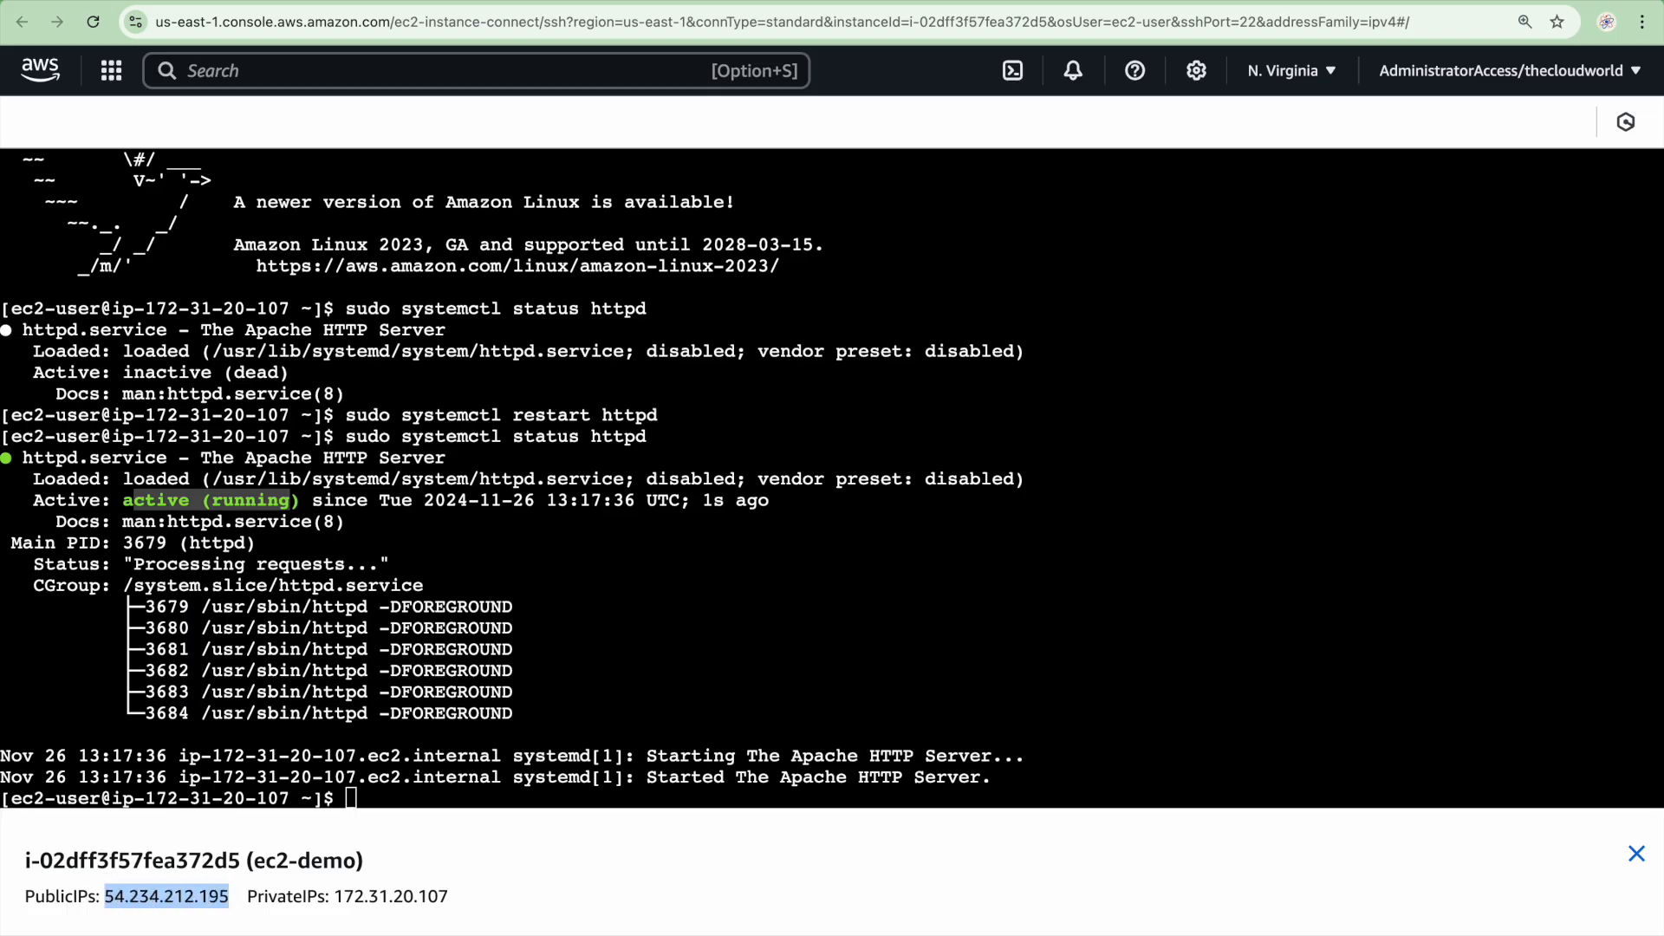
key(super+t)
key(super+v)
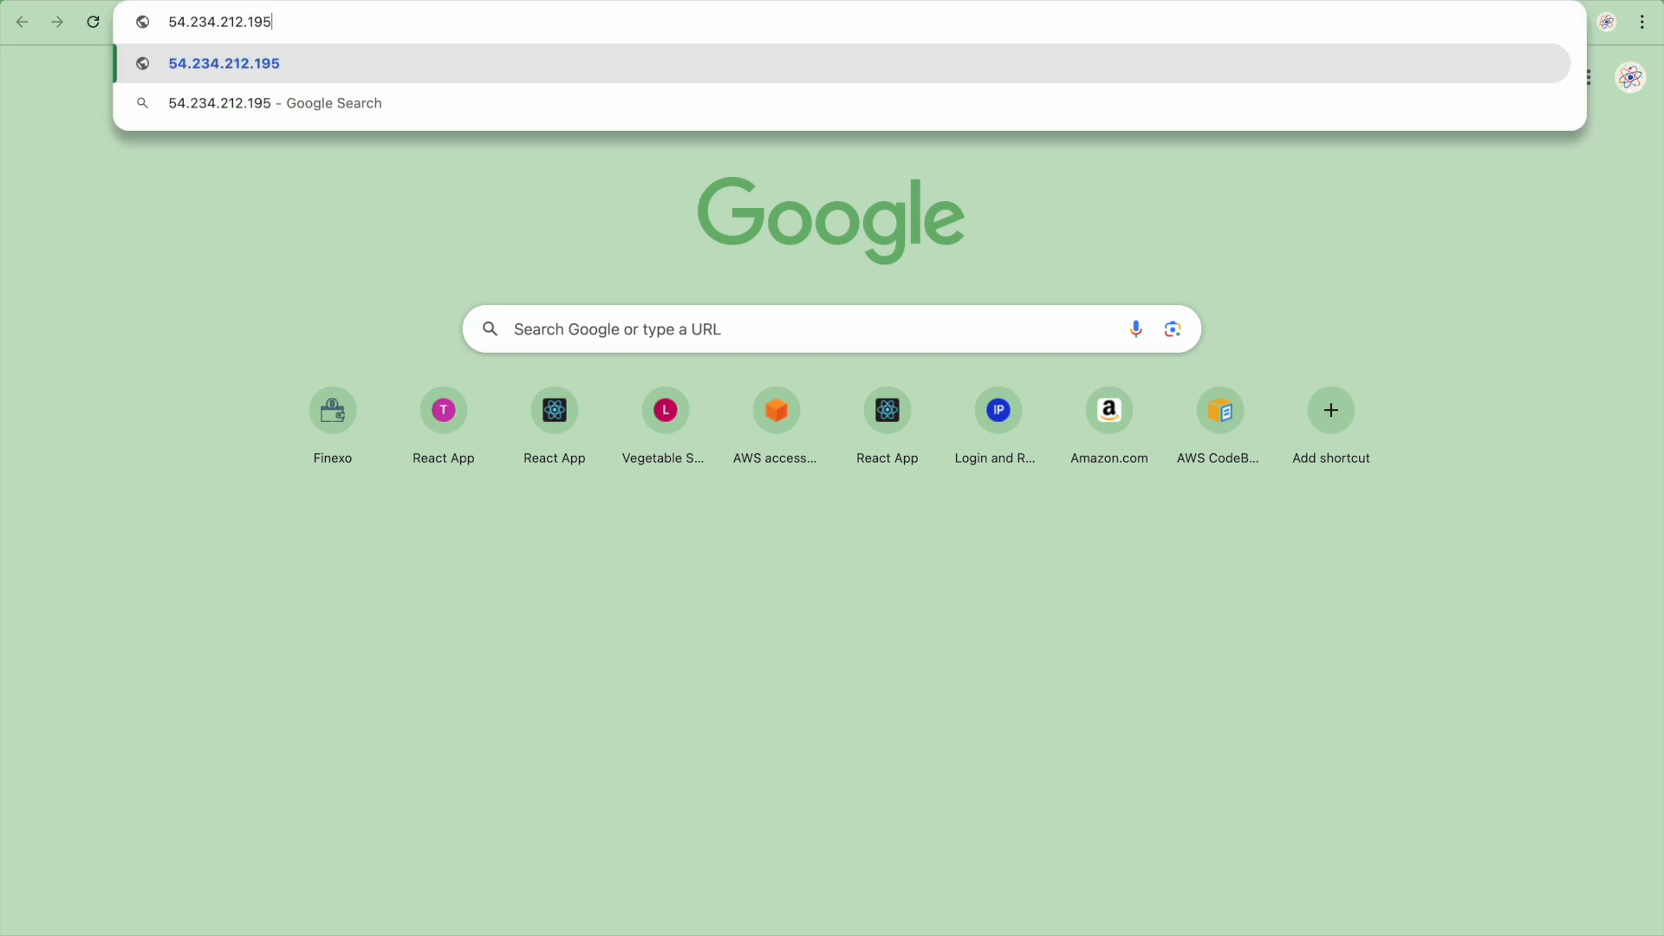
key(Return)
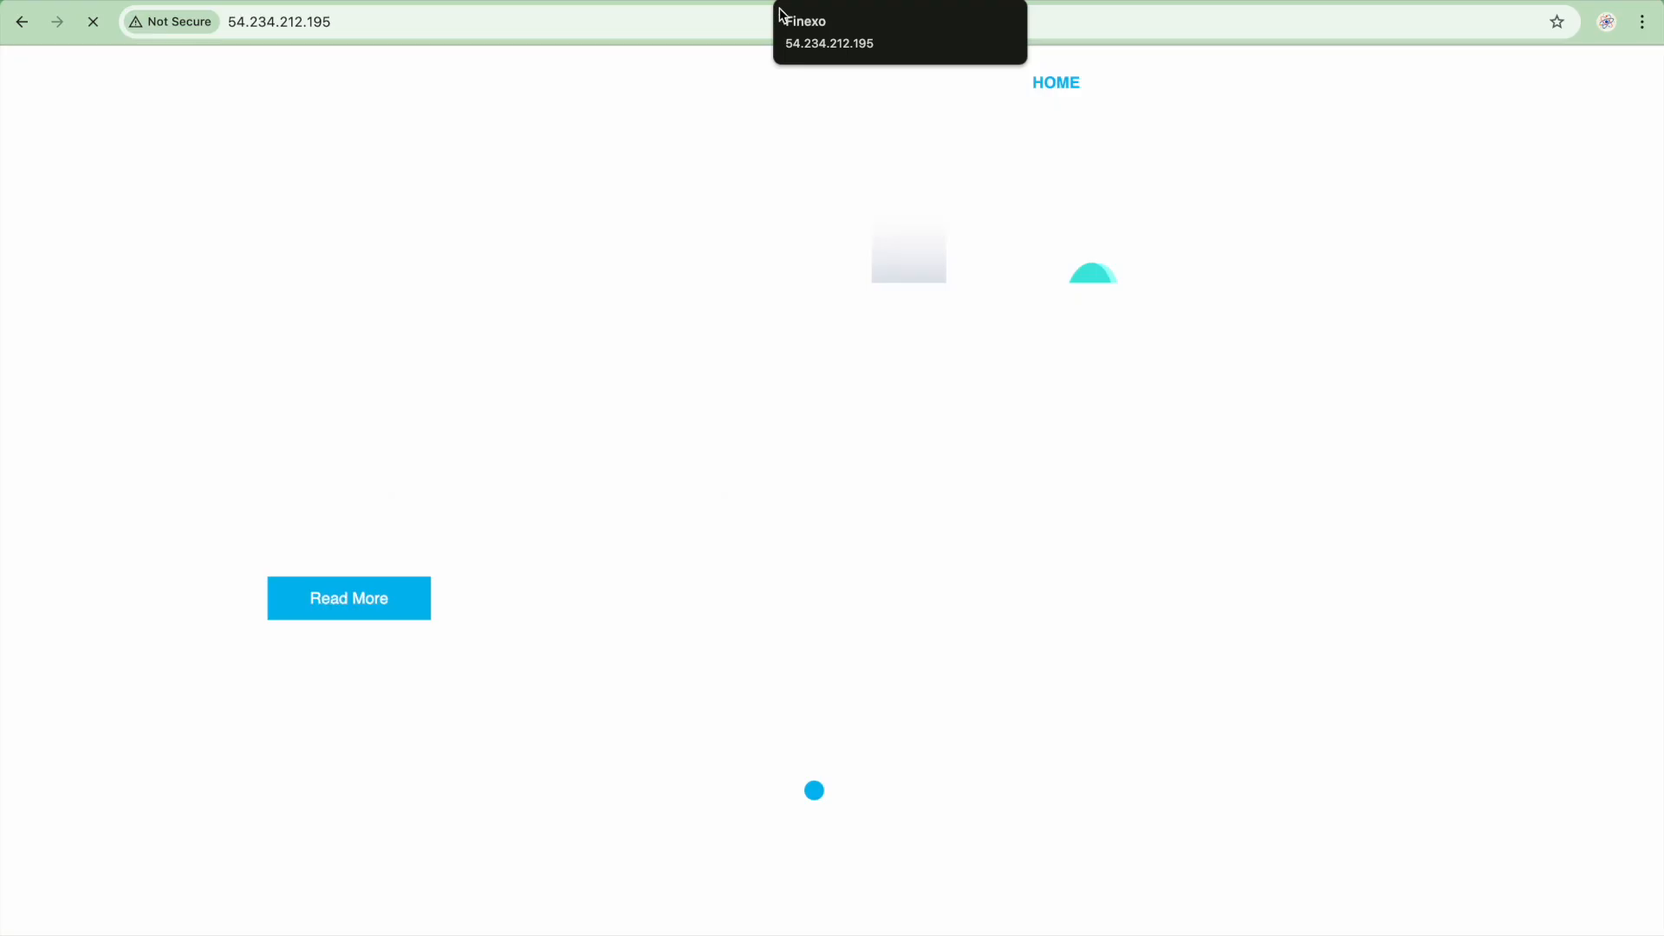
scroll(601, 429, down, 15)
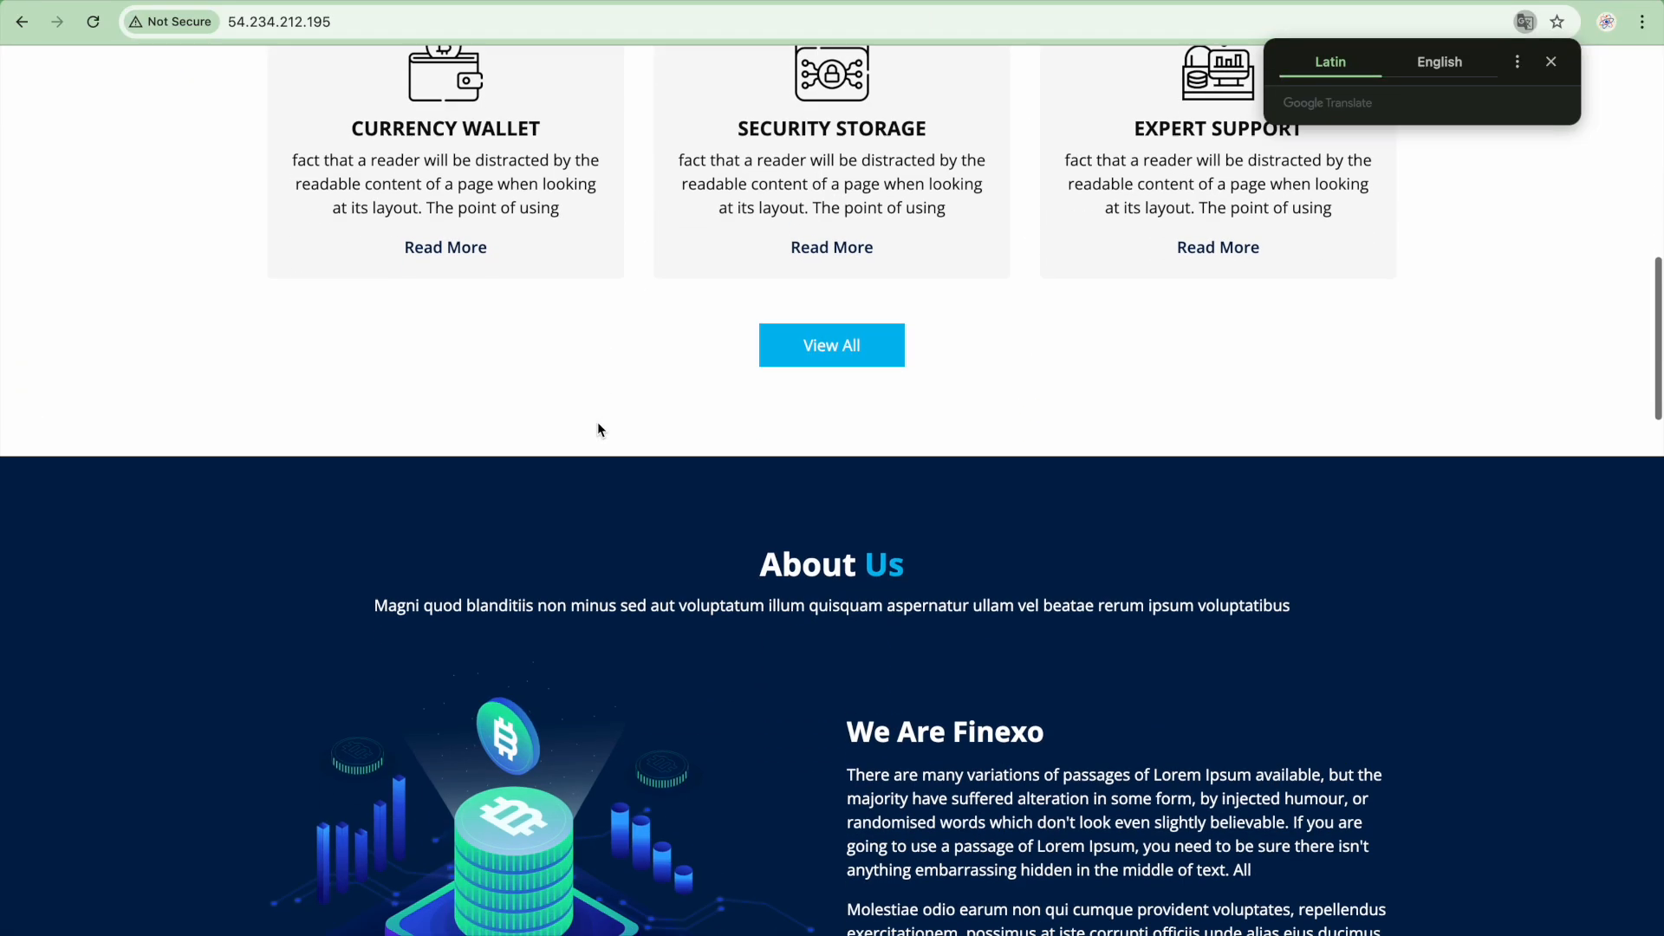
click(1552, 62)
scroll(1051, 477, down, 15)
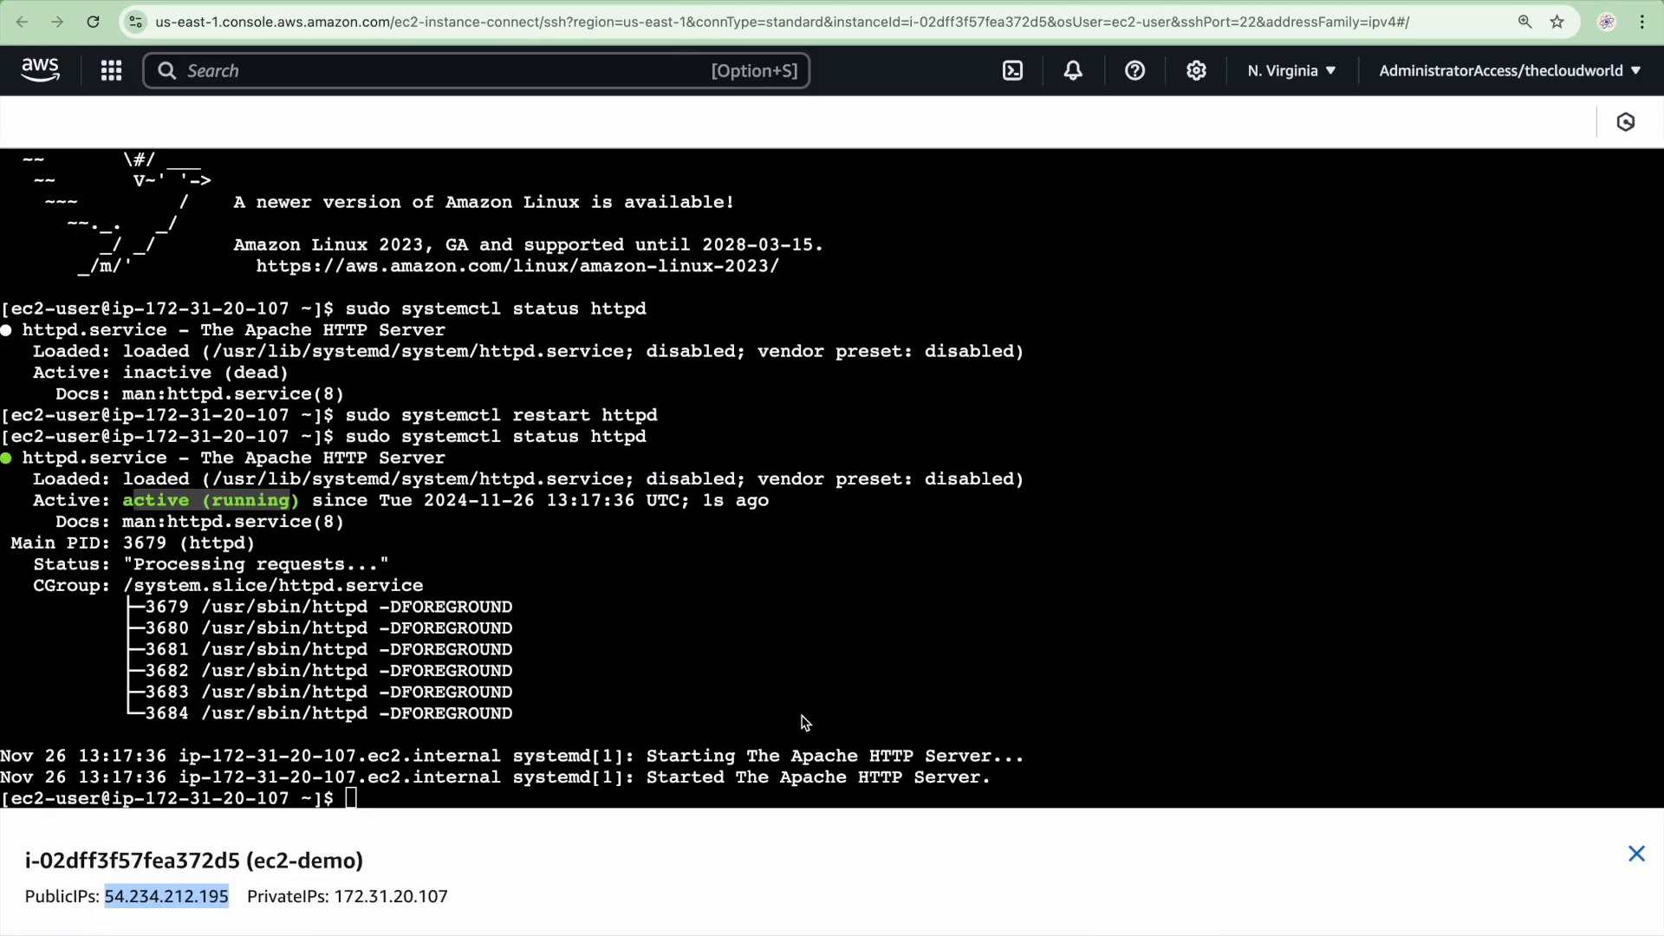
Copy the lsblk command from the EBS notes and run it in the instance's terminal to list the attached disks
click(791, 698)
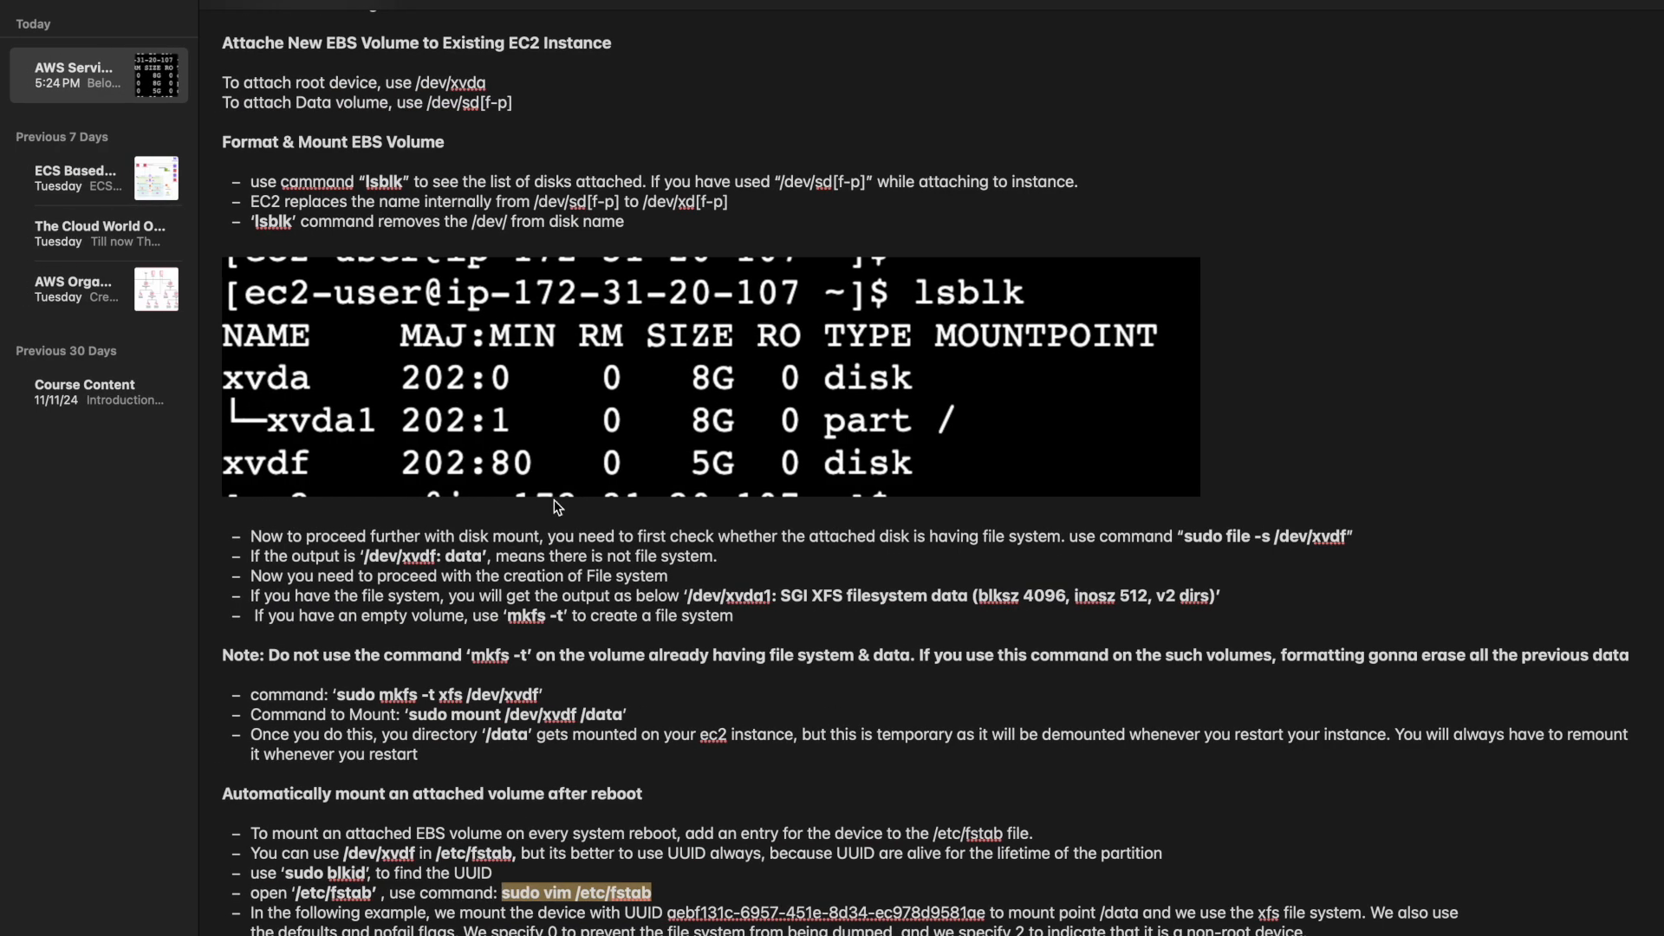
double_click(385, 183)
key(super+c)
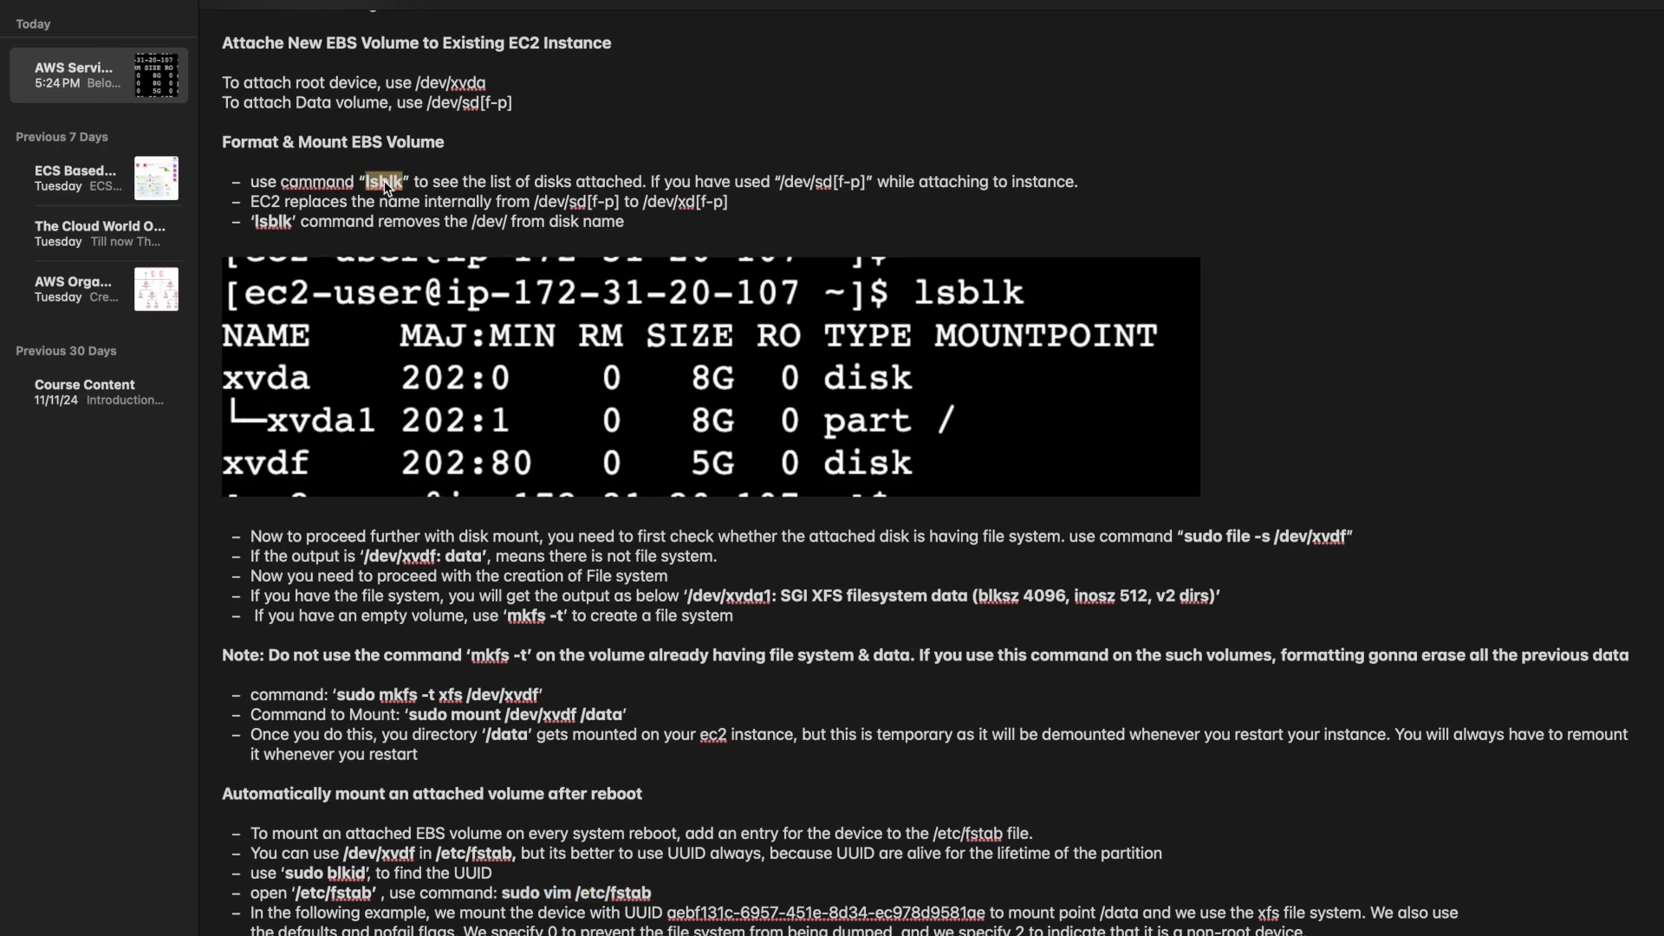
key(ctrl+Right)
key(super+v)
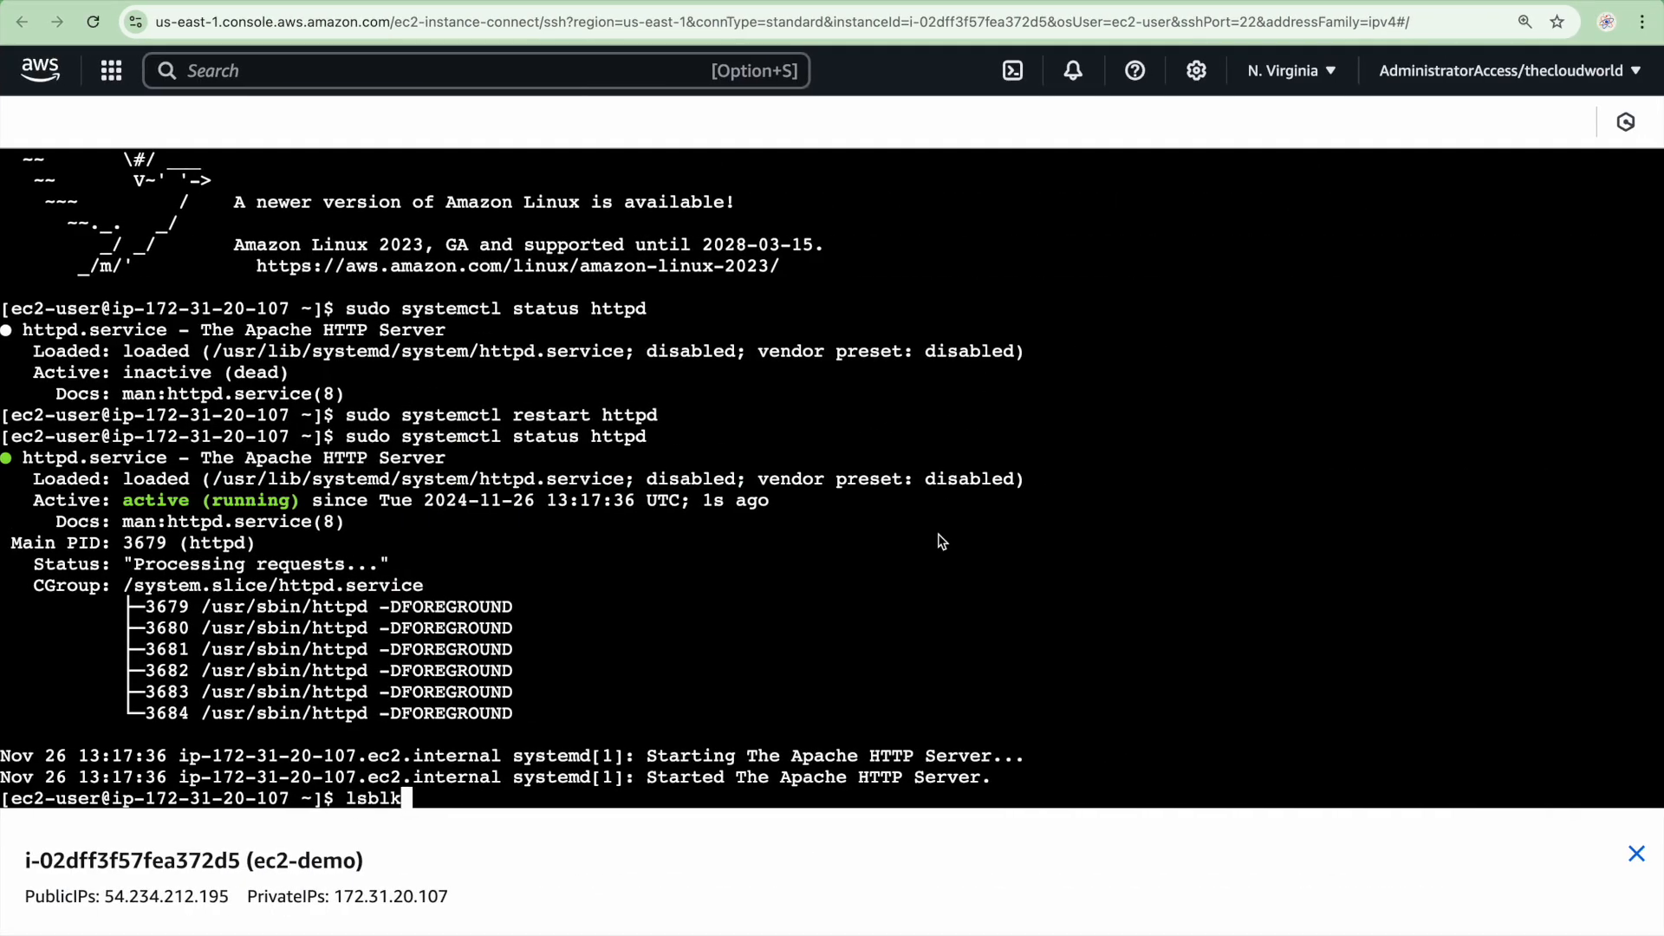
key(Return)
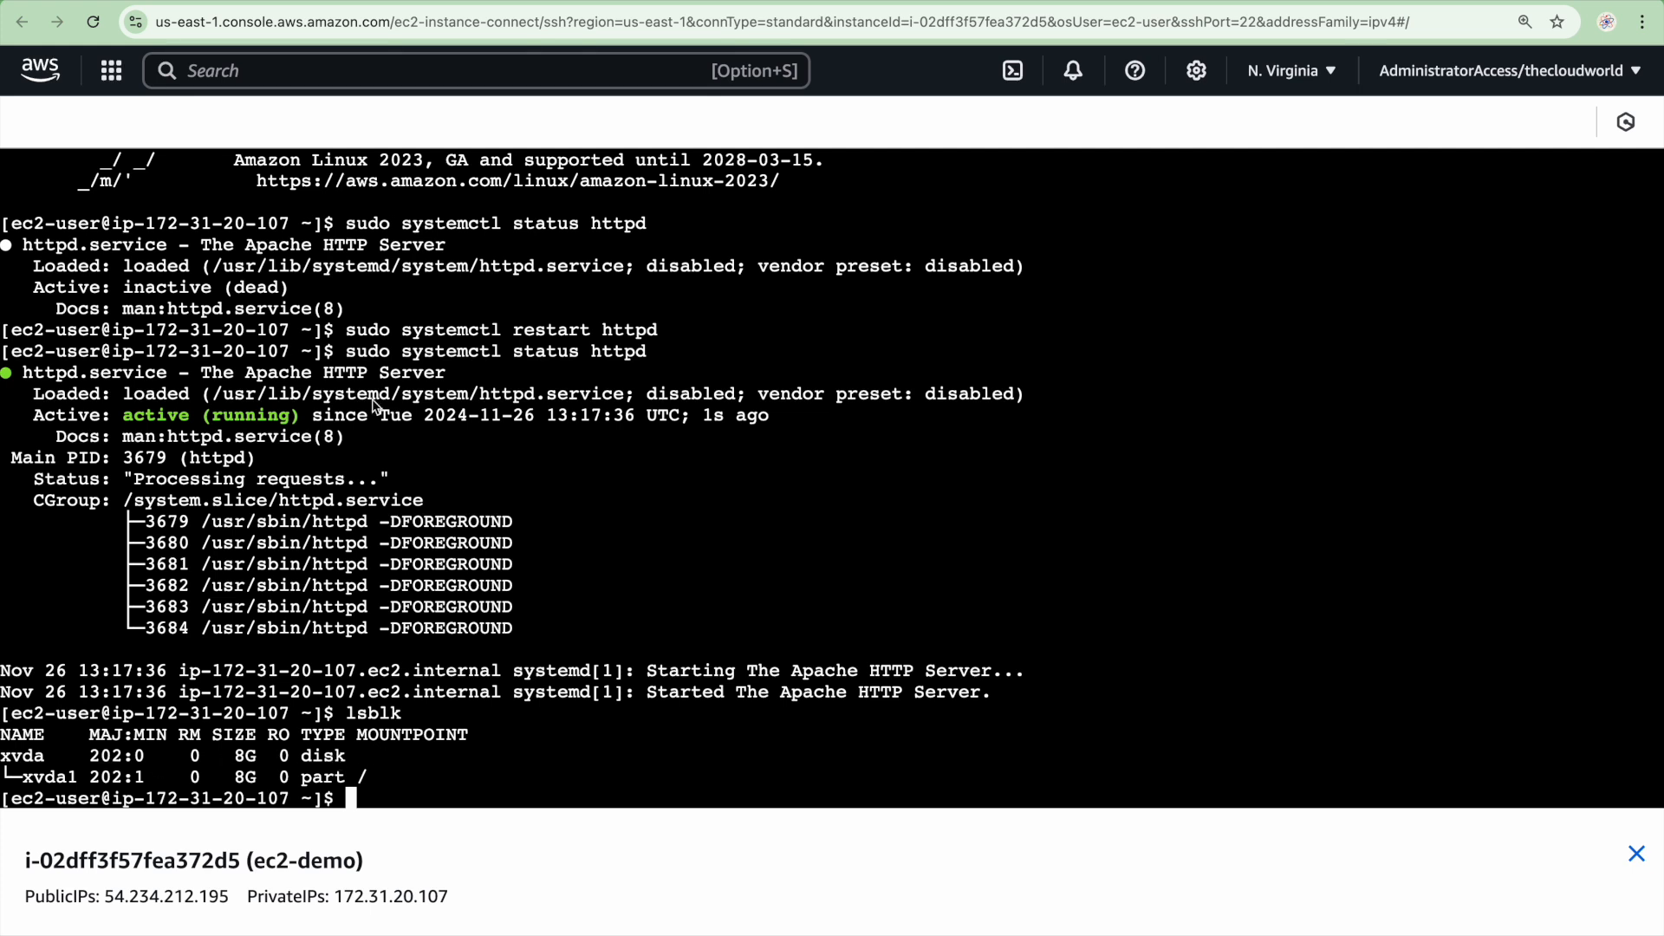
Start creating a new EBS volume from the EC2 Volumes page and set its size to 5 GiB
click(385, 1)
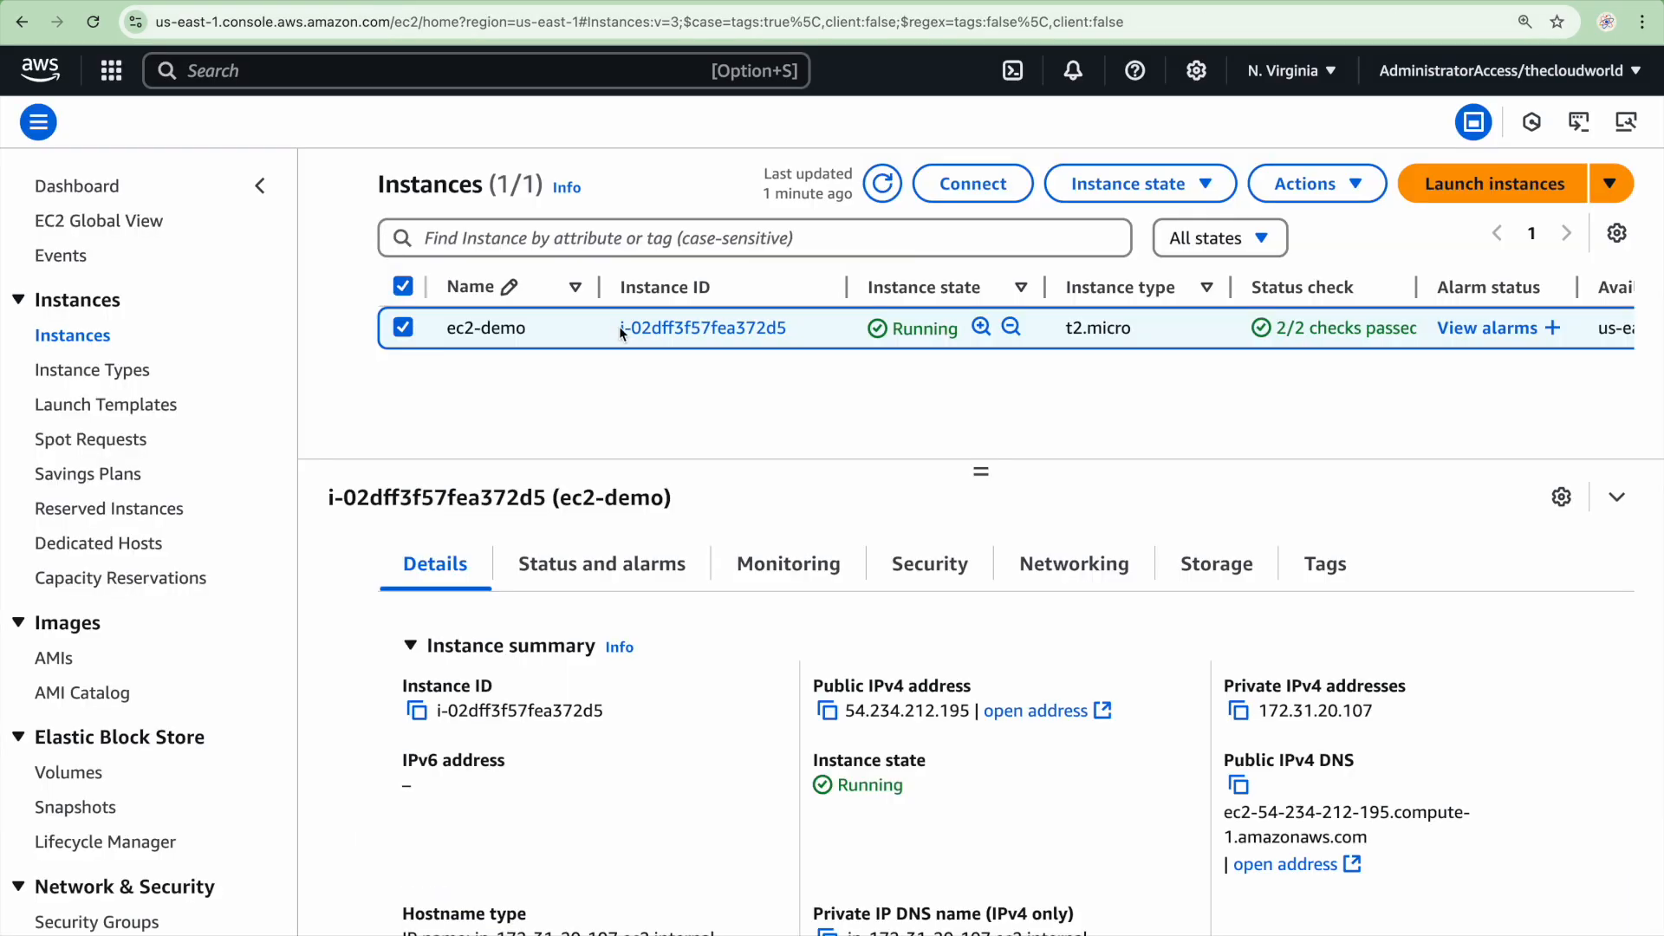
click(90, 770)
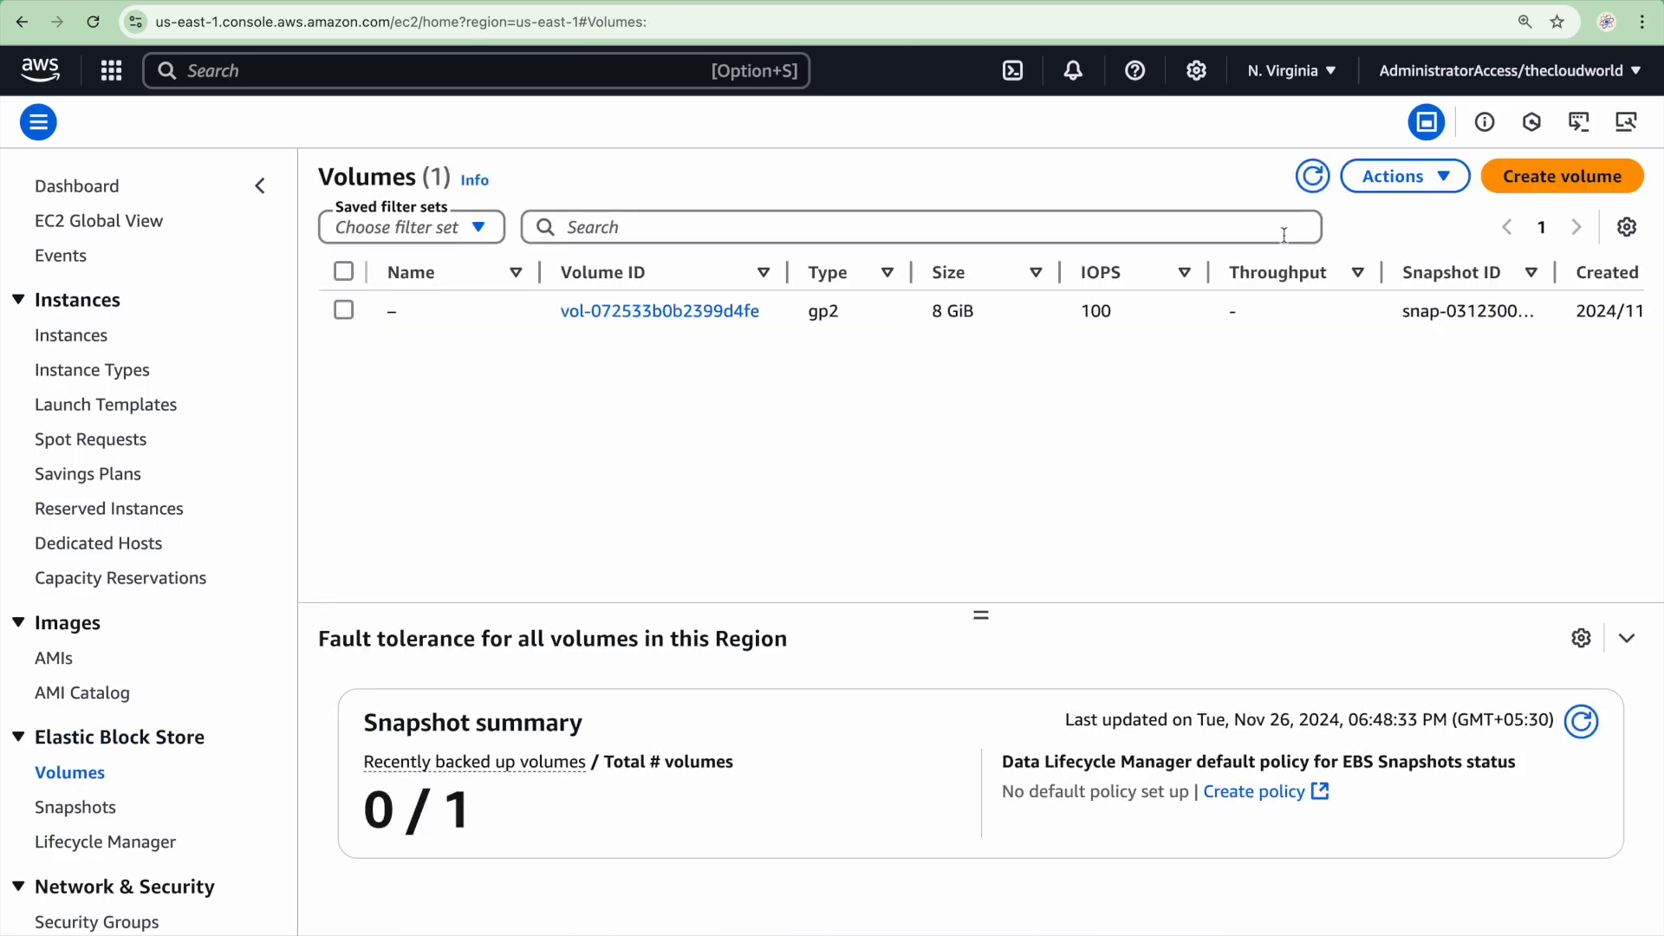
click(1571, 180)
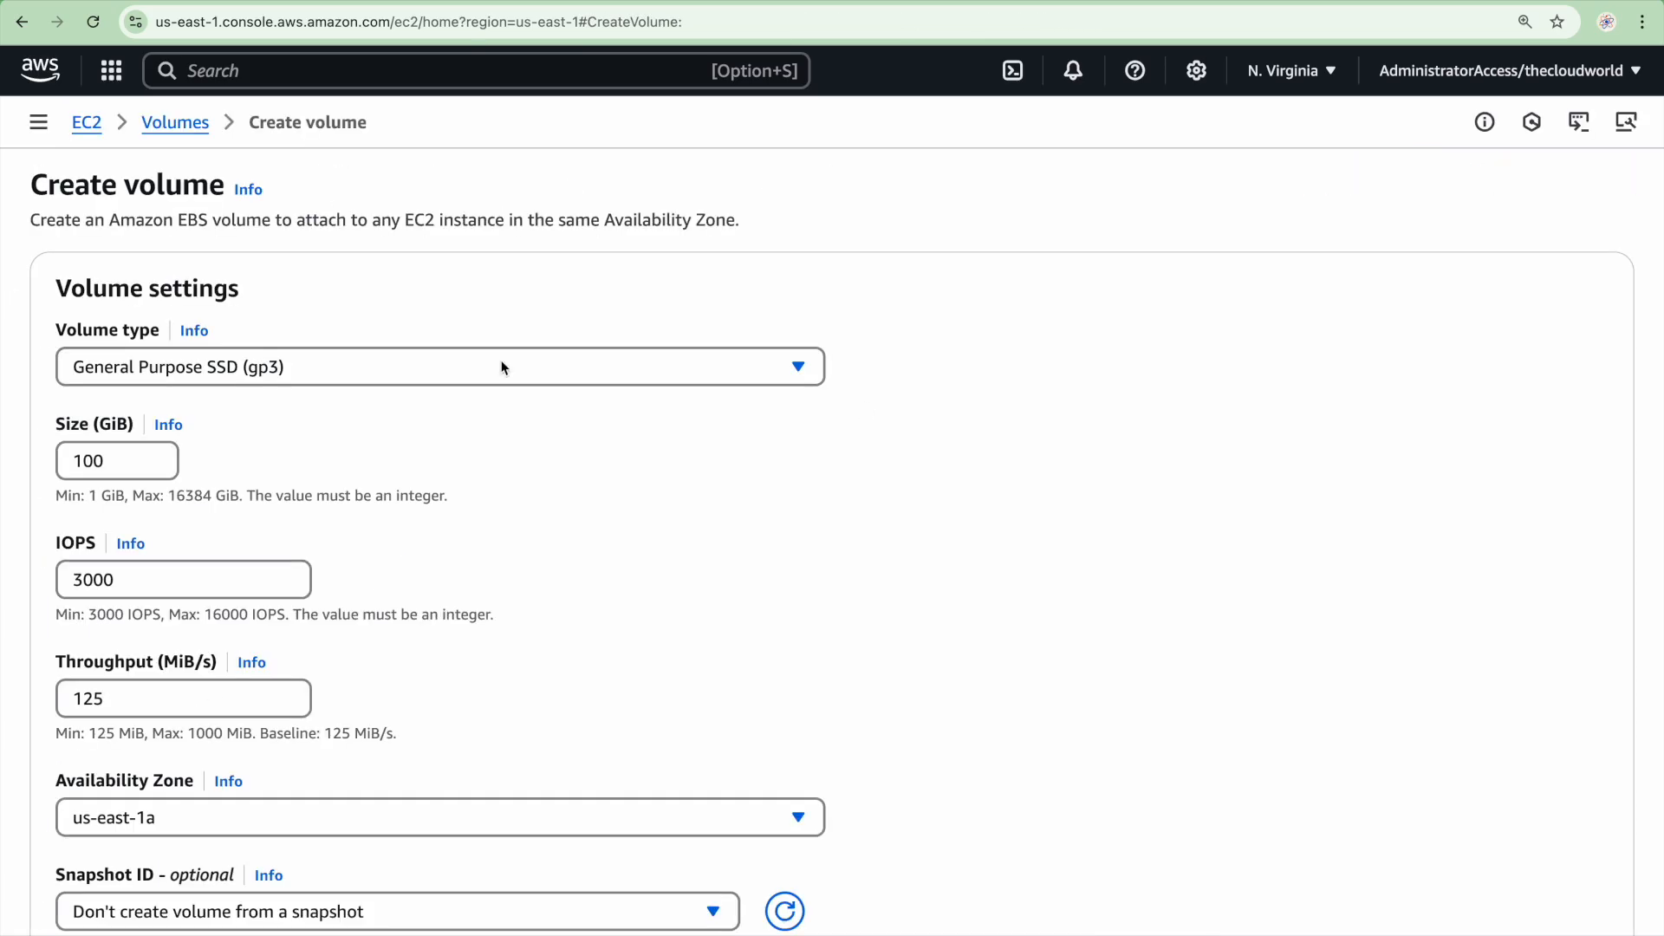
scroll(204, 450, down, 1)
drag(126, 417, 2, 431)
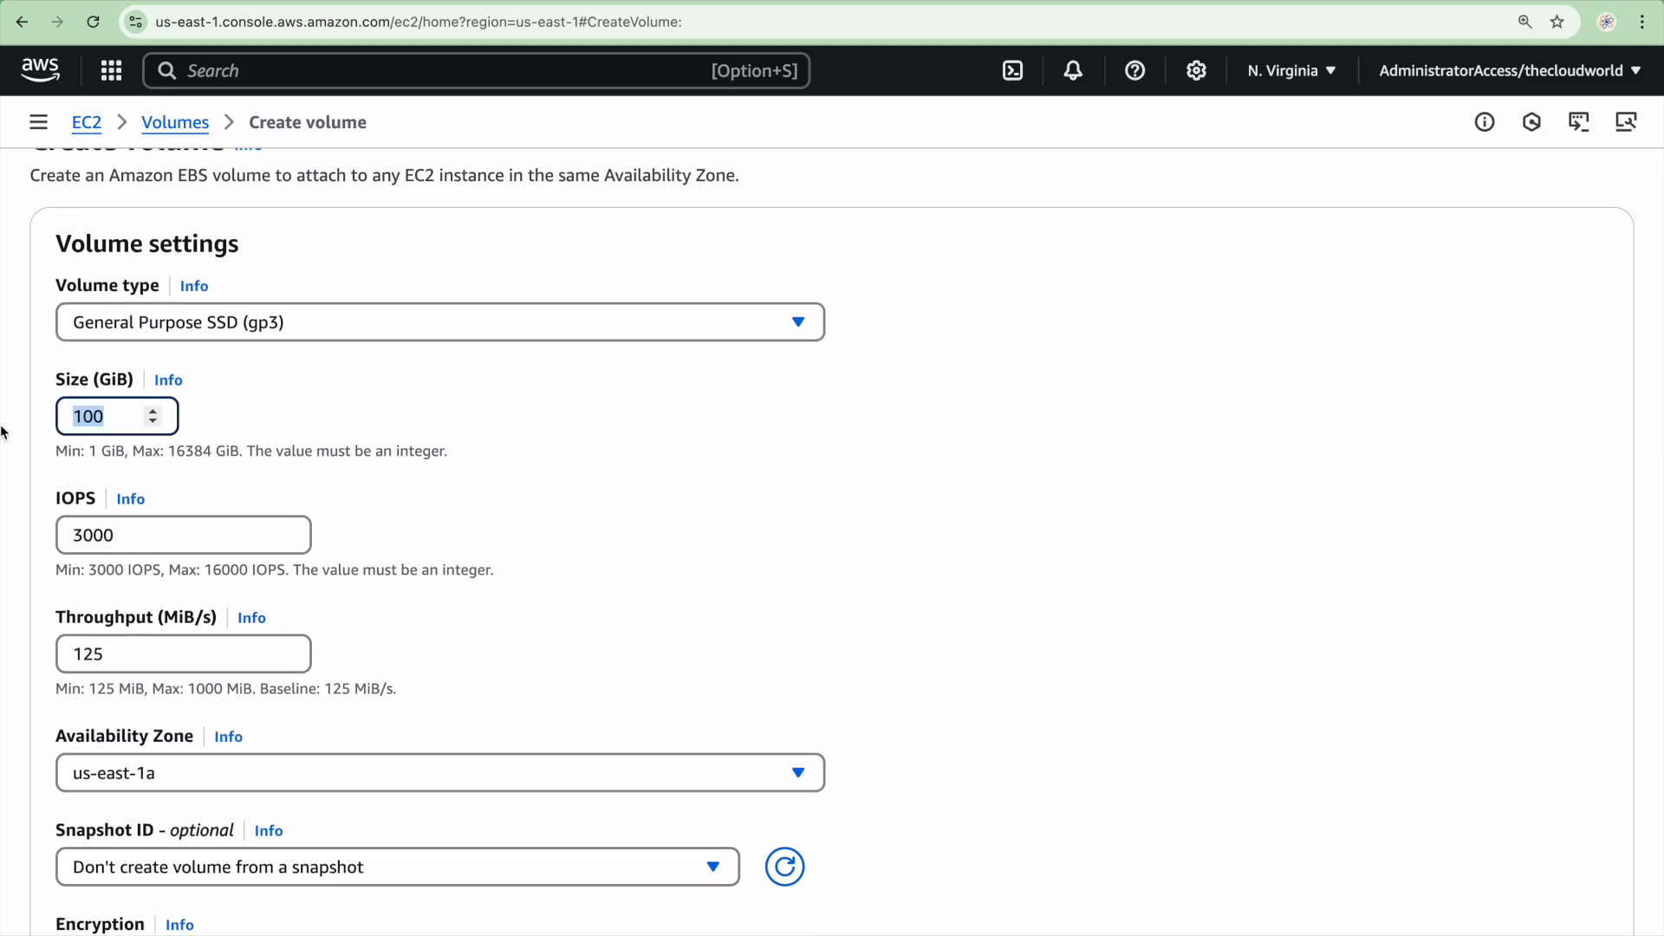
text(5)
Review the remaining volume settings, keep the us-east-1a zone, no snapshot and the default aws/ebs key, and create the volume
scroll(226, 546, down, 5)
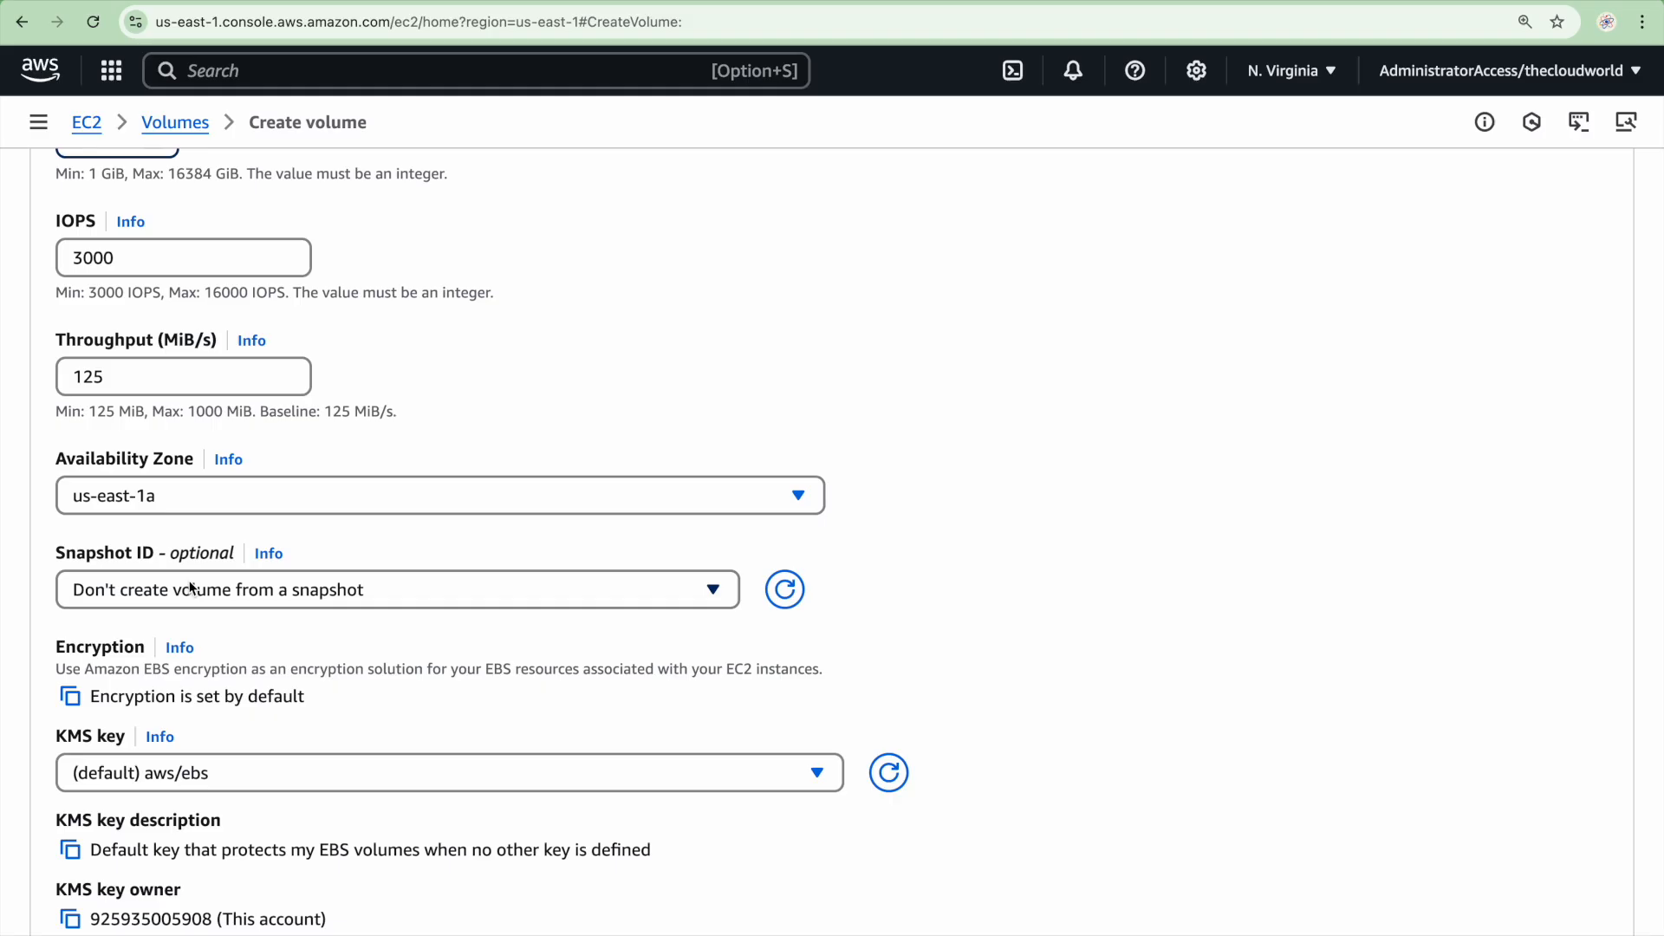
scroll(191, 588, down, 1)
scroll(190, 587, up, 4)
scroll(192, 589, down, 4)
scroll(191, 587, down, 2)
scroll(260, 468, down, 1)
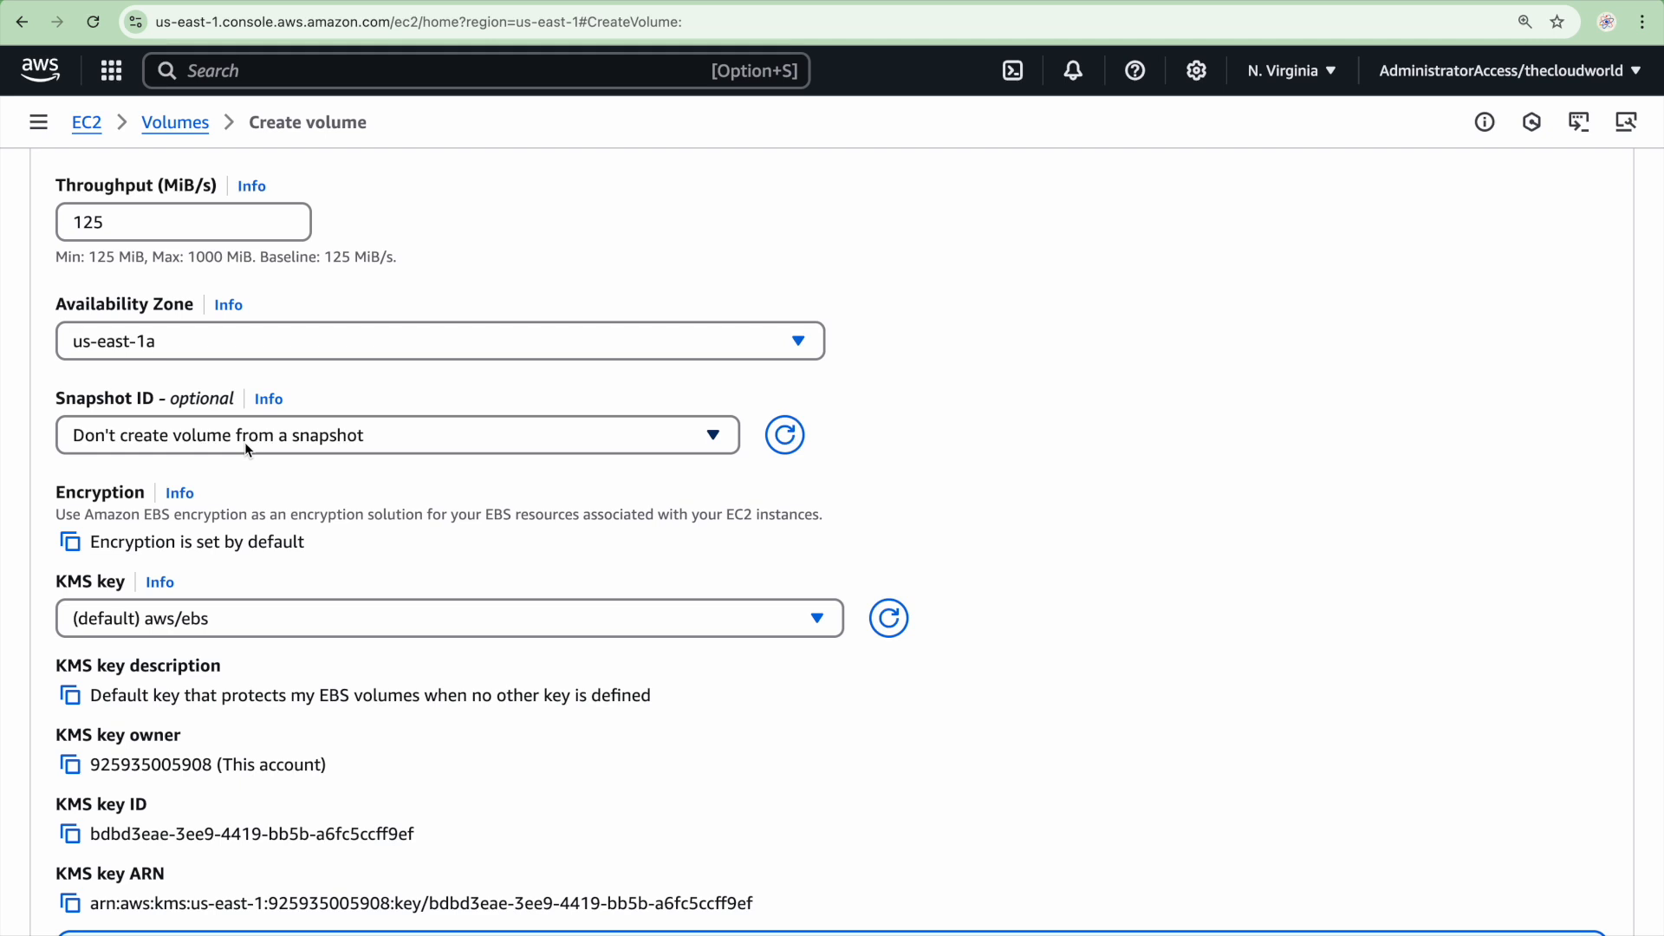
scroll(245, 442, down, 2)
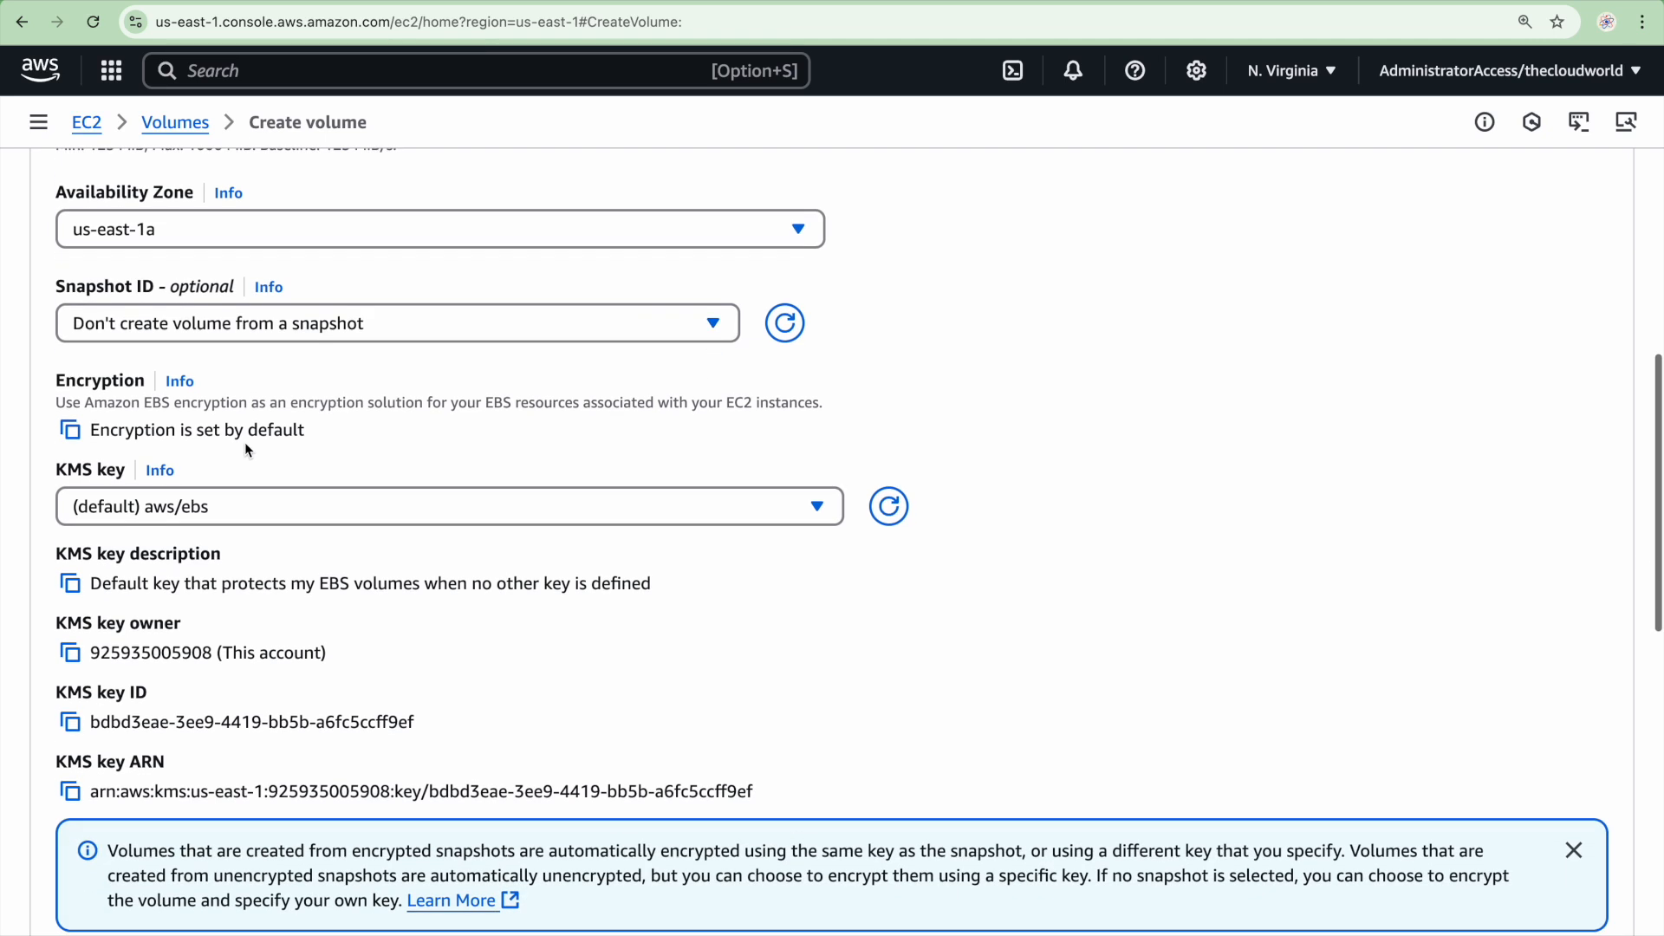
scroll(256, 554, down, 1)
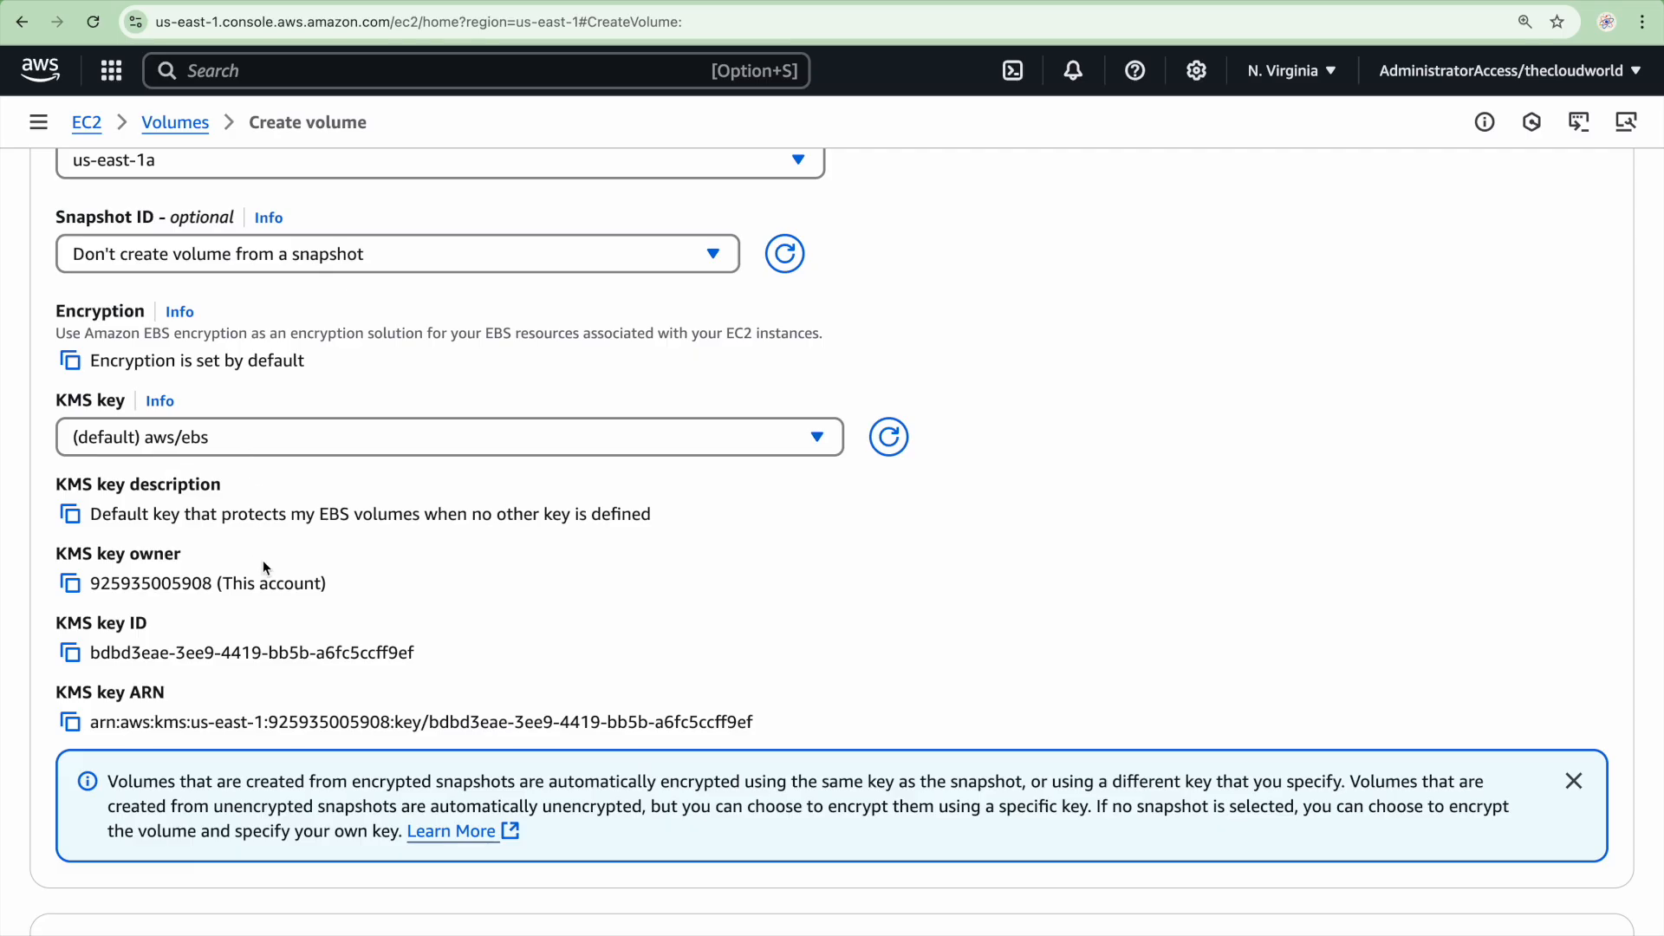
scroll(263, 560, down, 7)
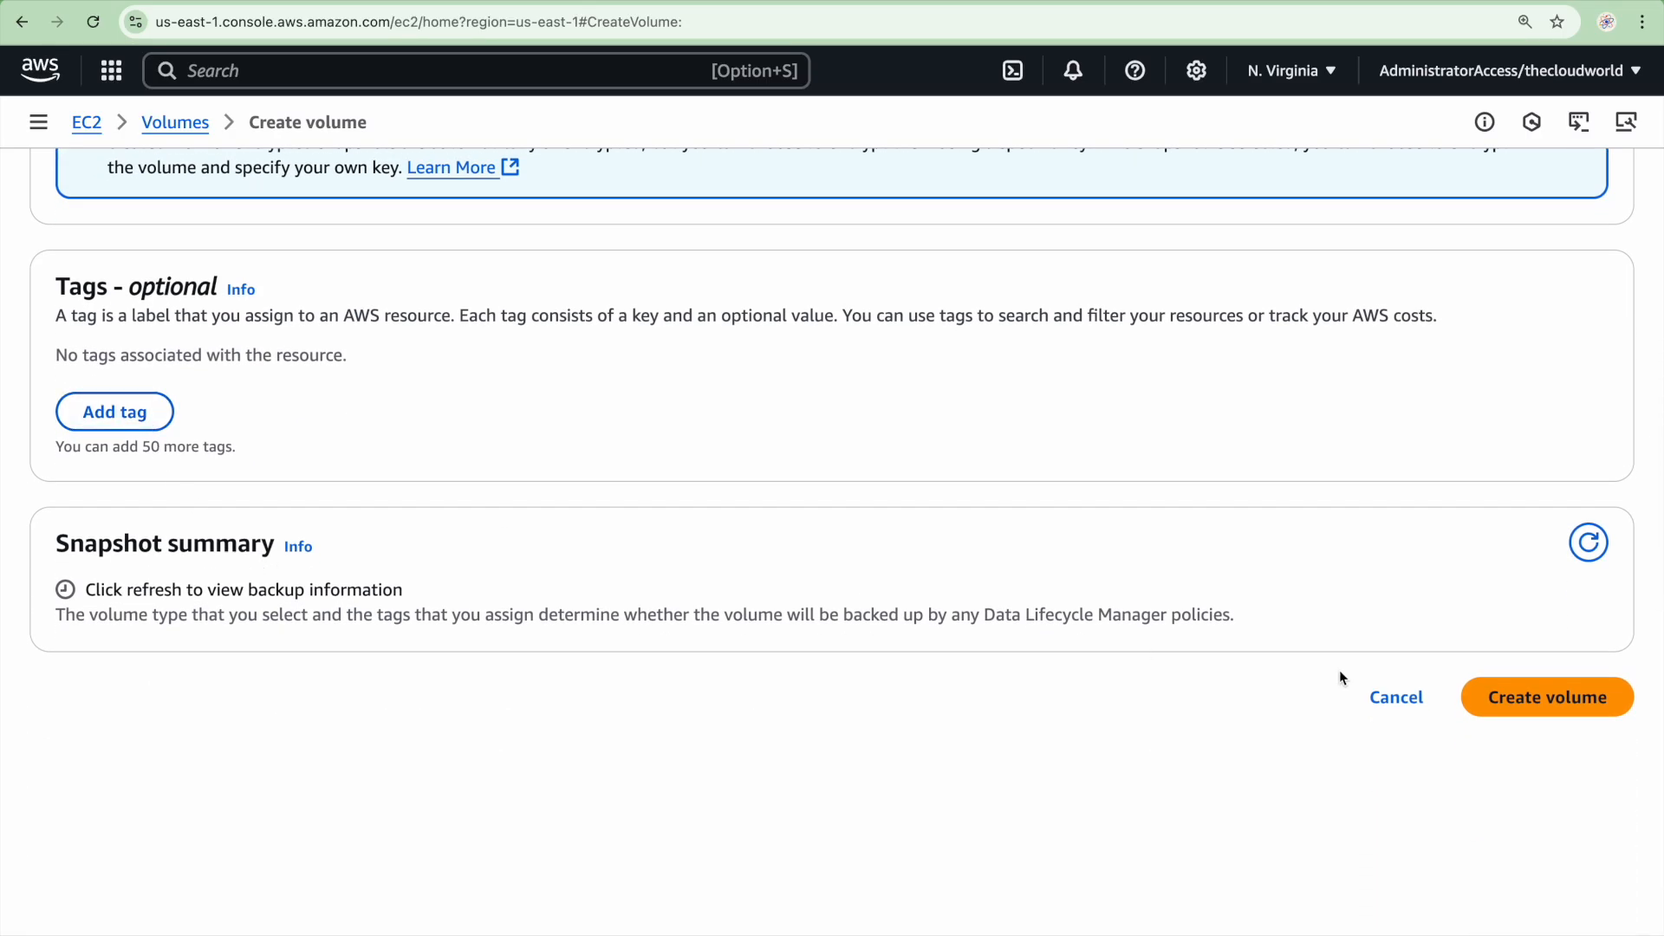
click(1582, 712)
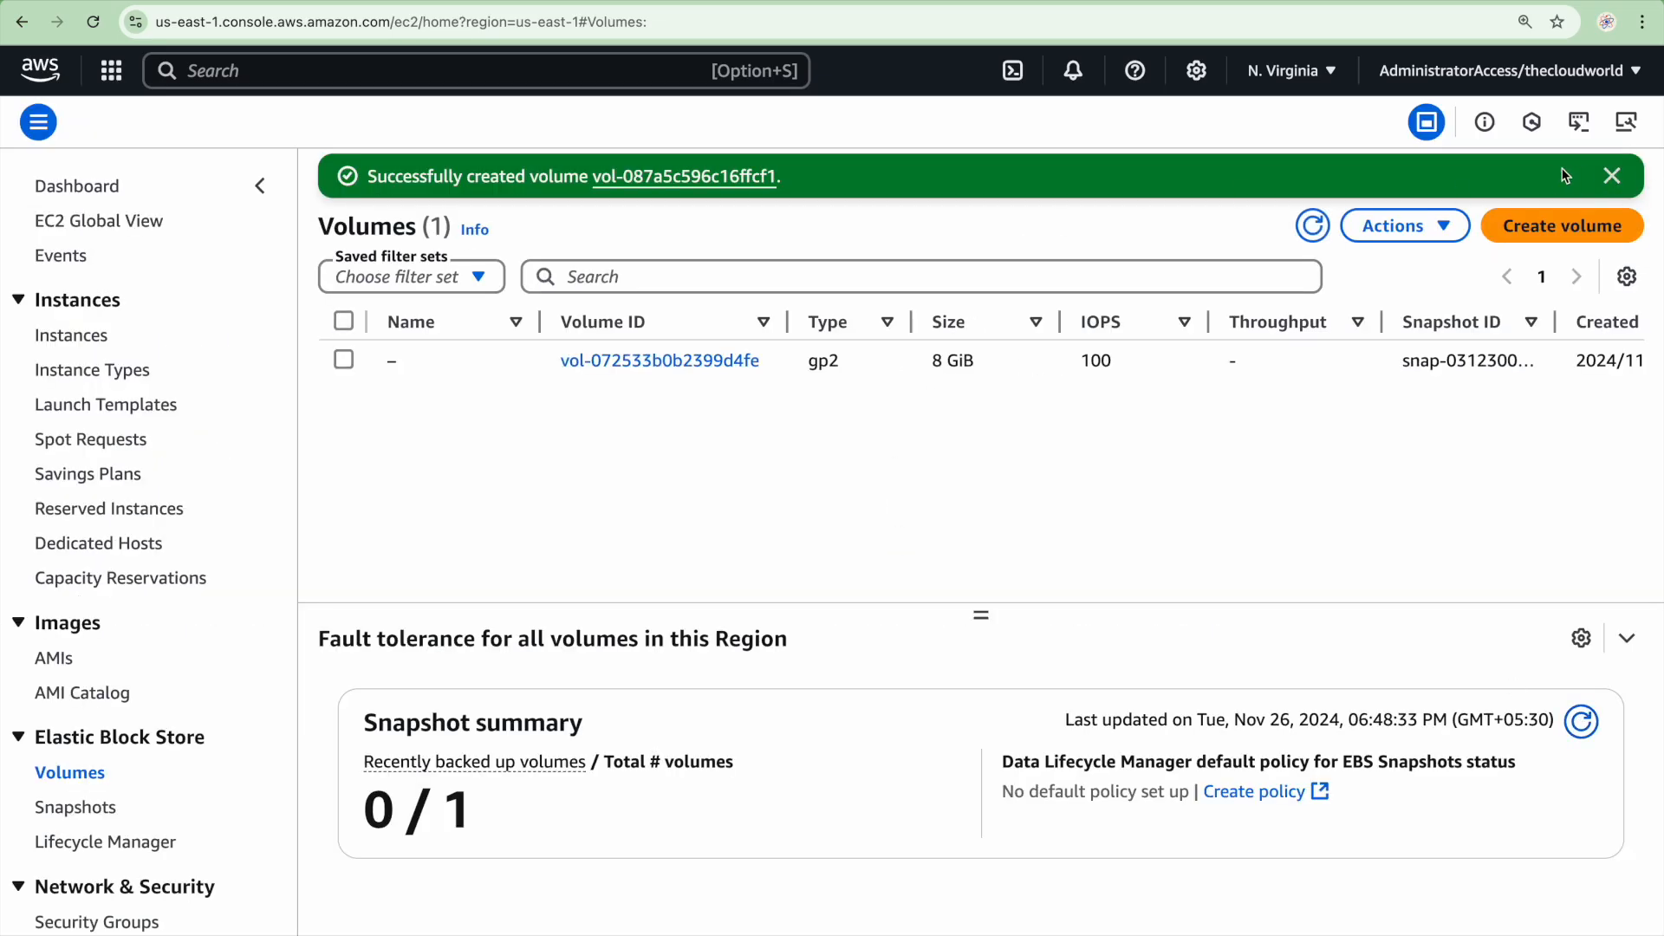
Refresh the volumes list and select the new 5 GiB gp3 volume, checking its volume state
click(1613, 176)
click(1312, 173)
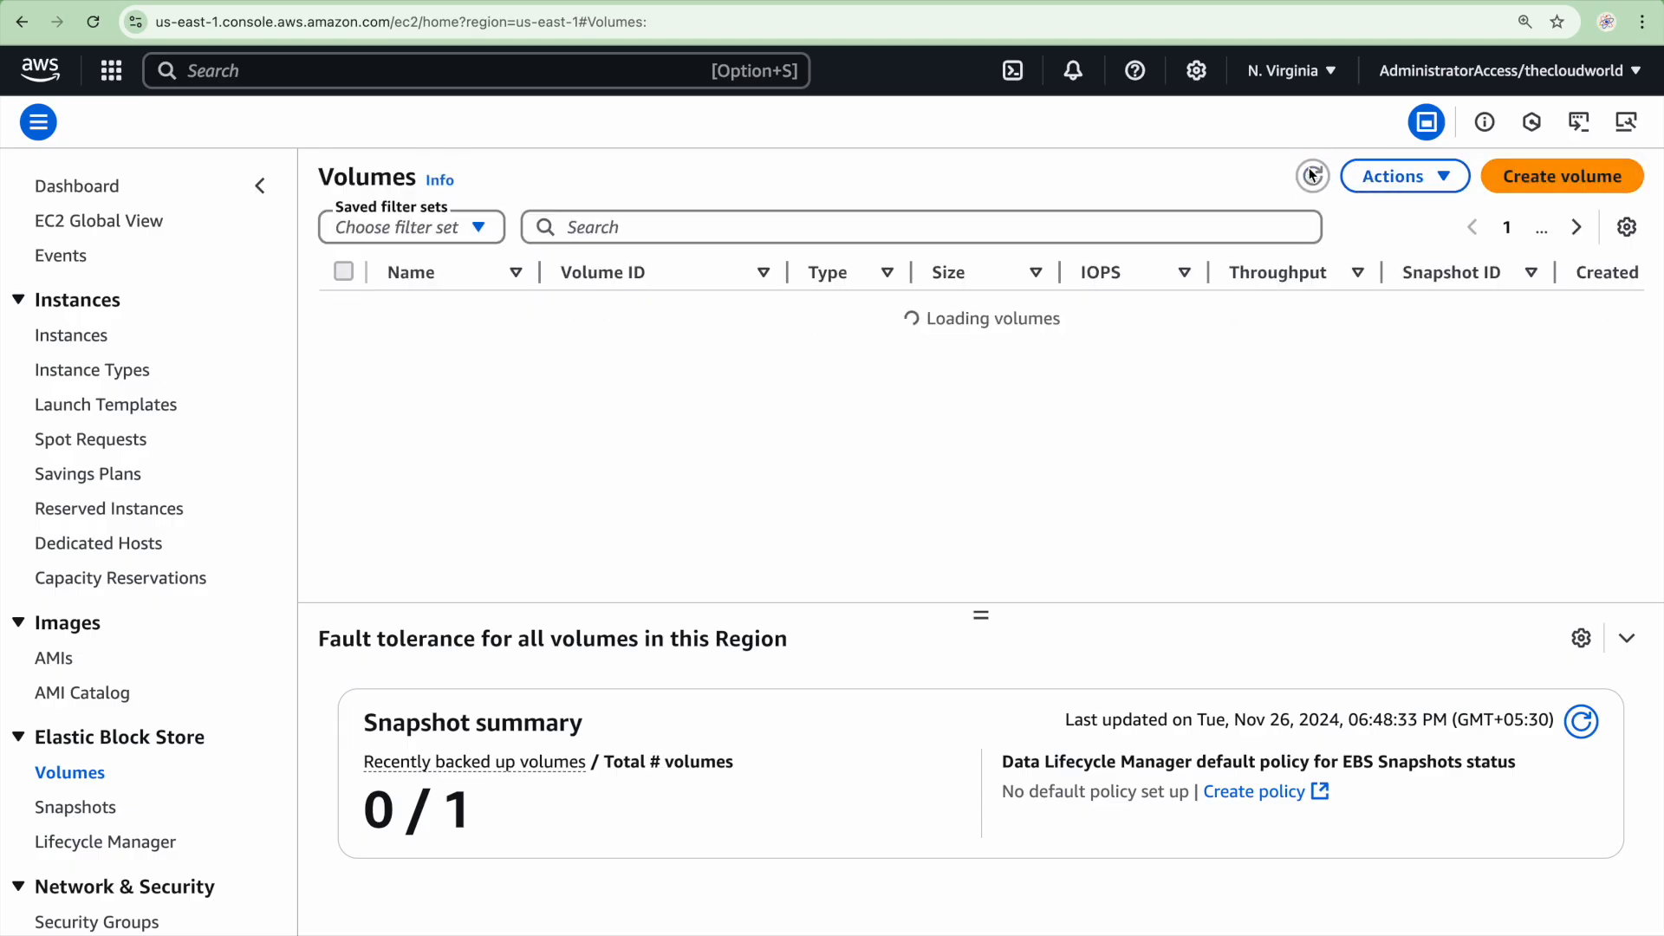
scroll(1141, 328, right, 5)
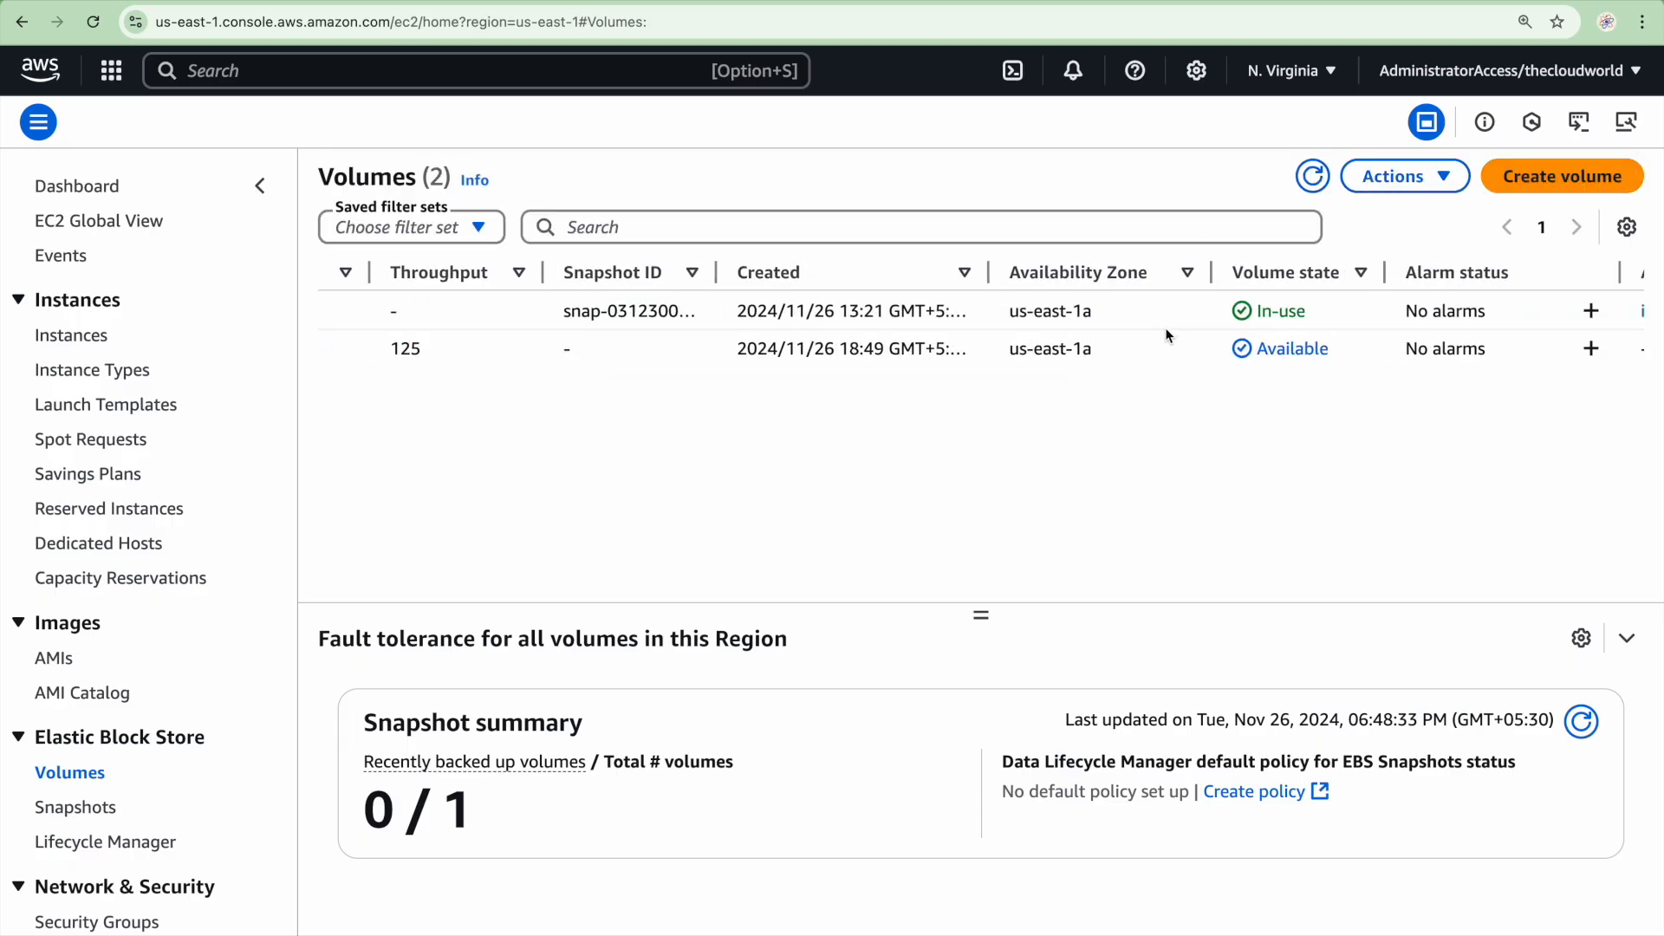
double_click(1319, 347)
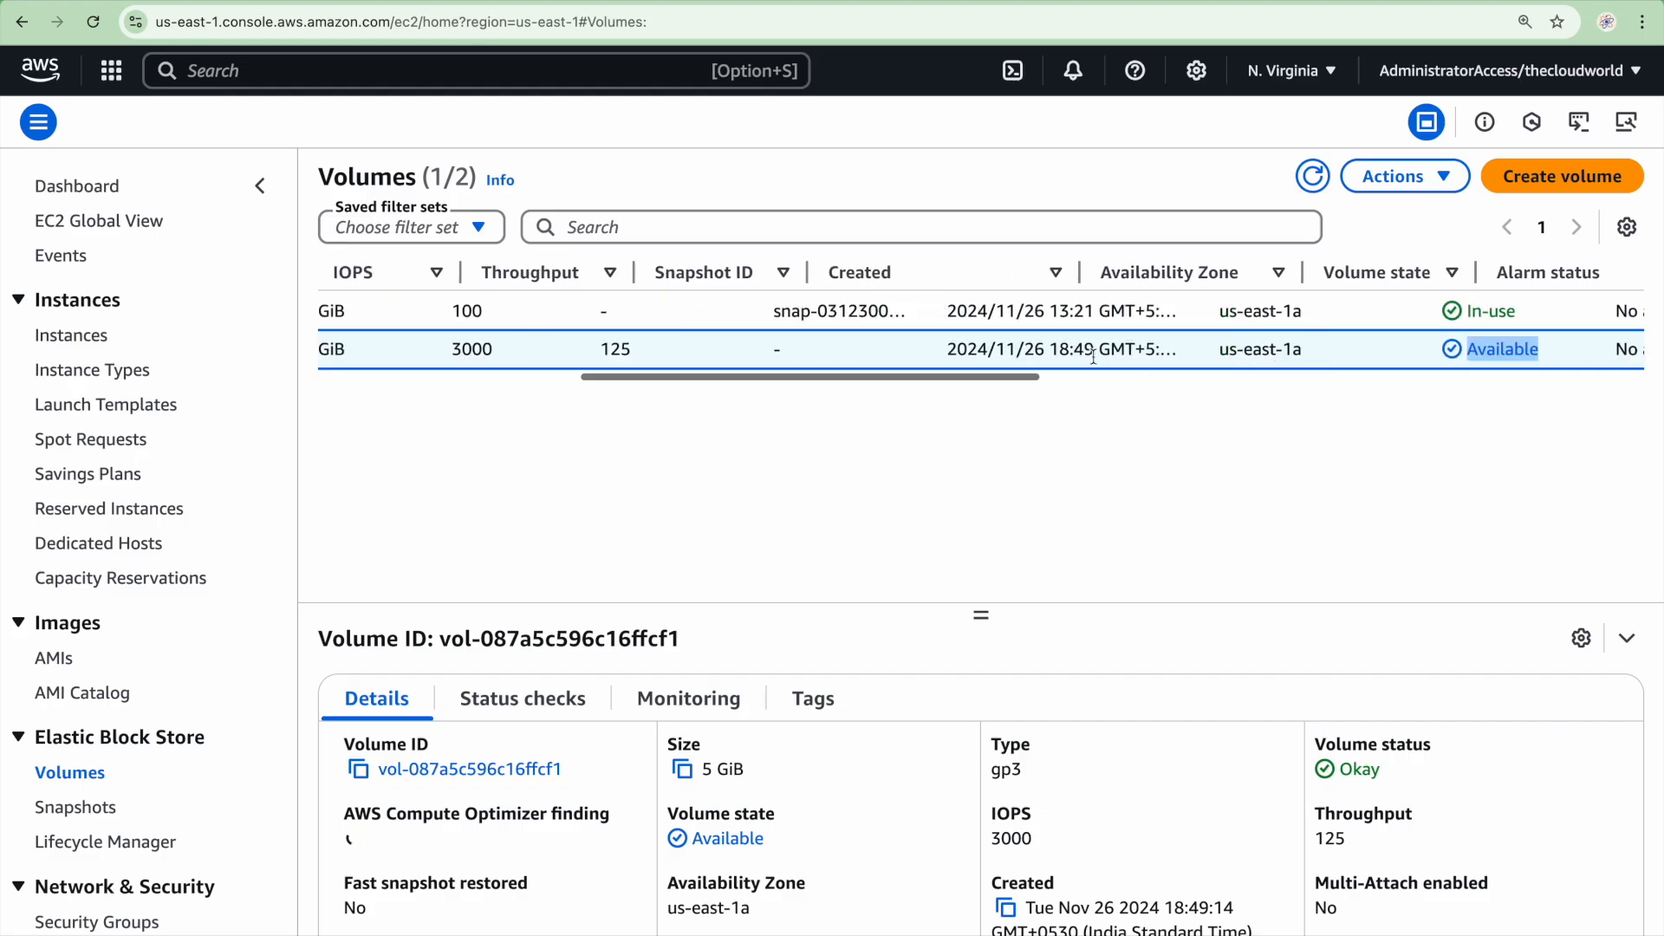
scroll(1077, 353, left, 5)
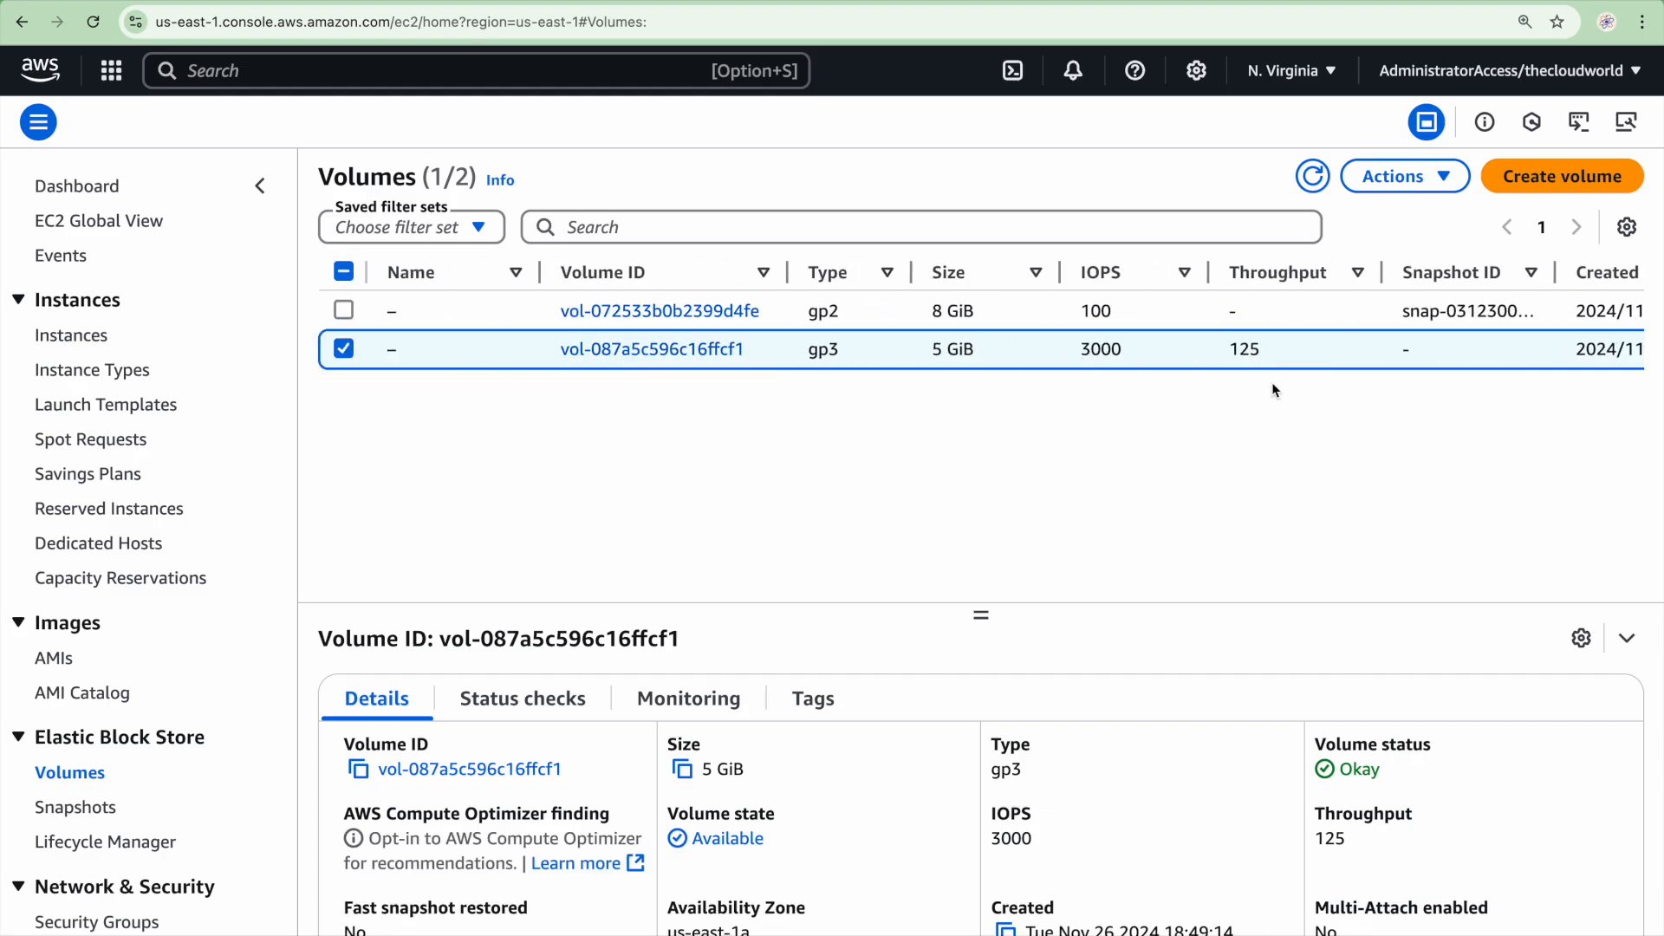
Name the selected 5 GiB volume new-disk and save the name
click(1440, 179)
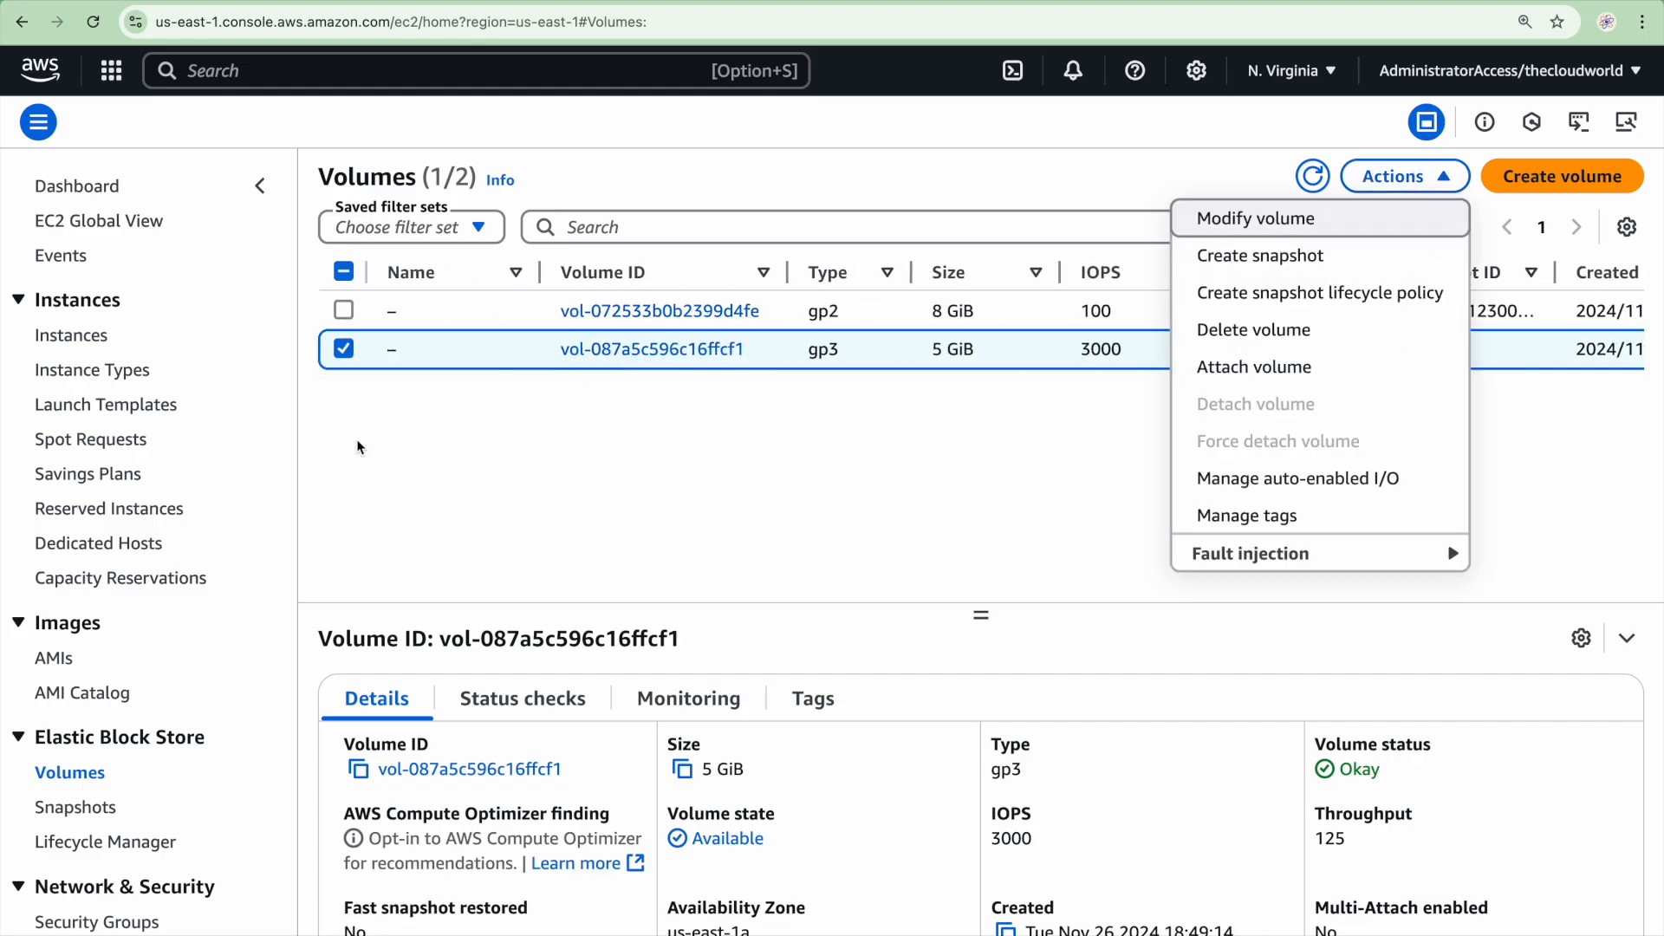
click(395, 351)
click(411, 348)
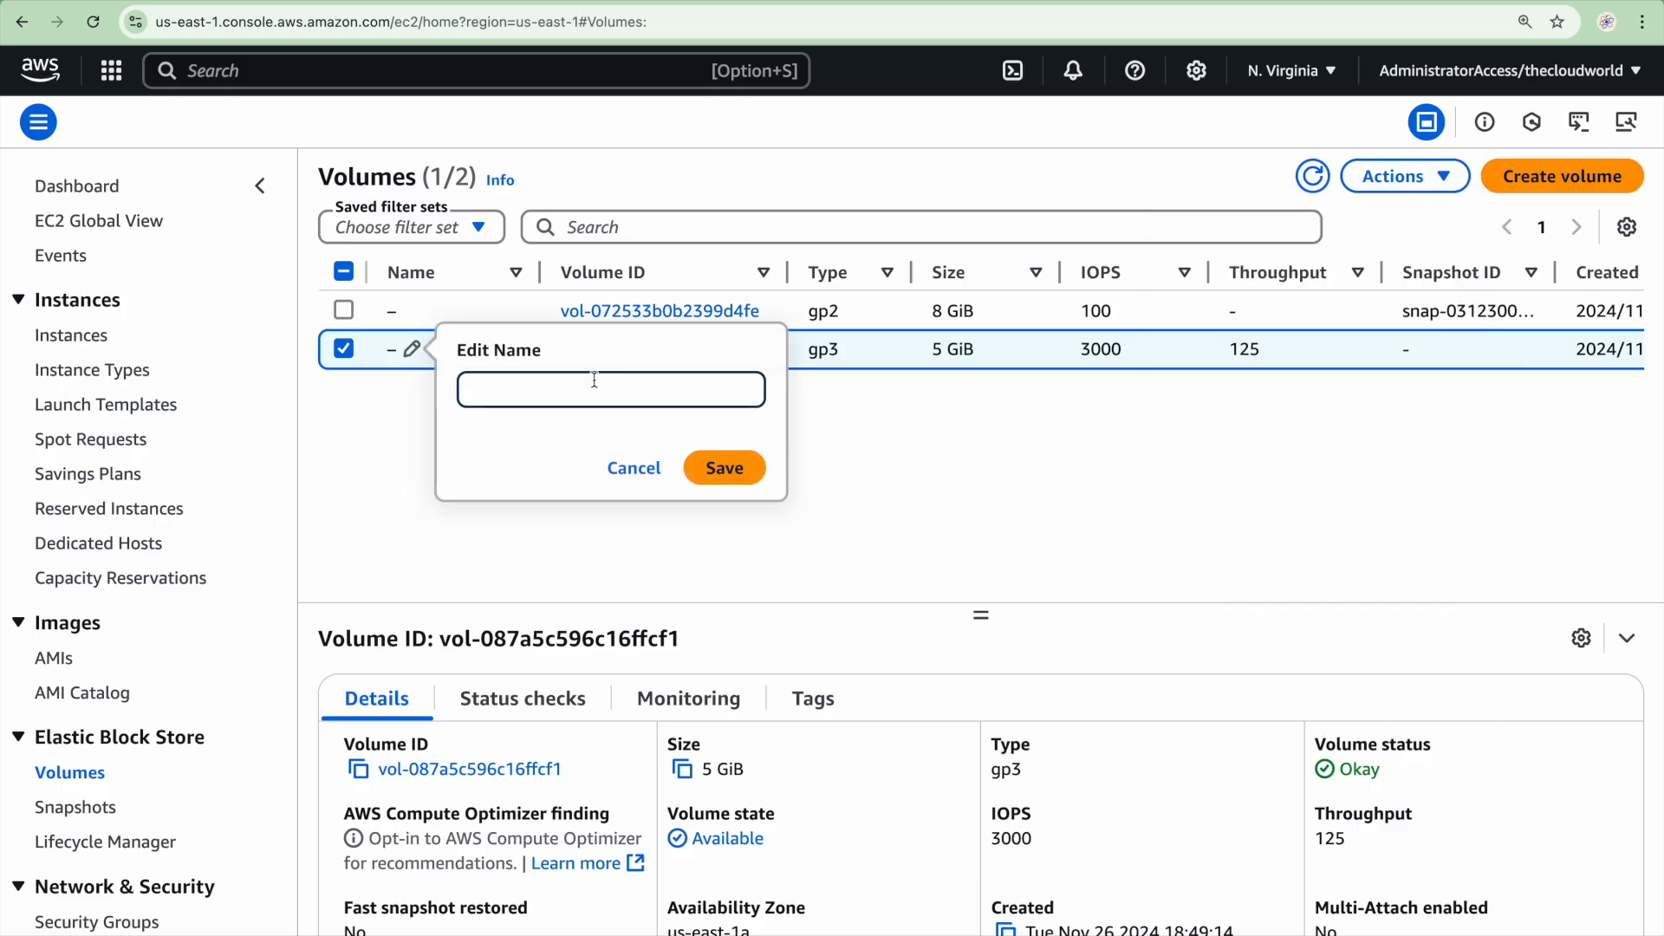
text(new-disk)
click(741, 467)
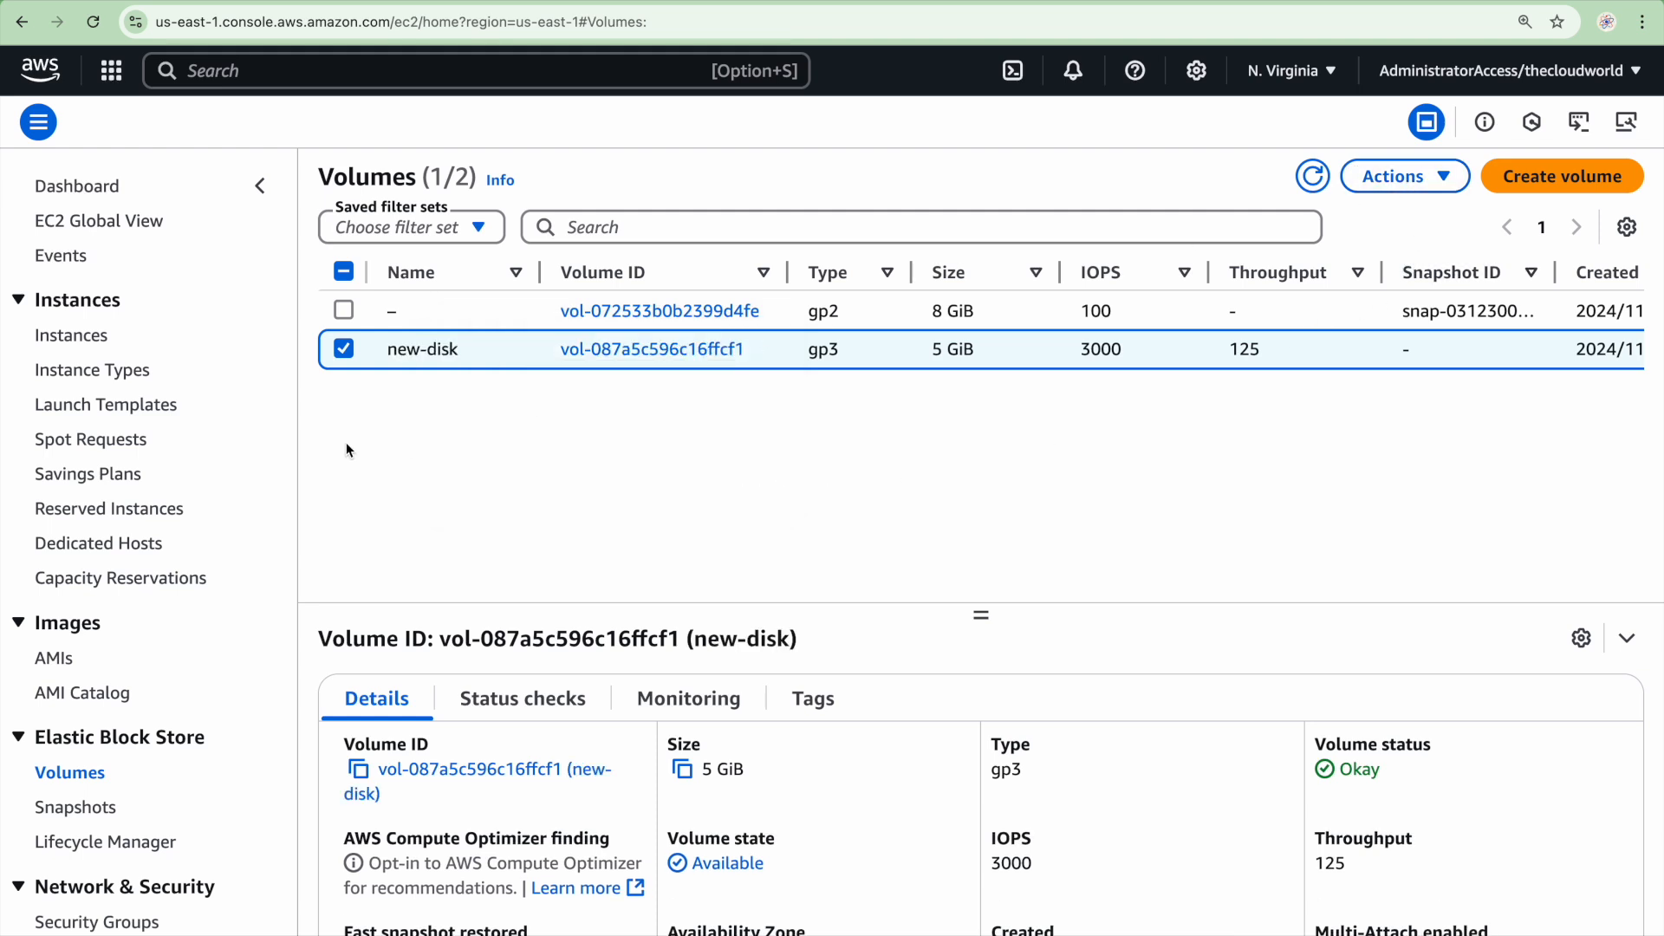
Start attaching the new-disk volume and choose the running ec2-demo instance as its target
click(1403, 176)
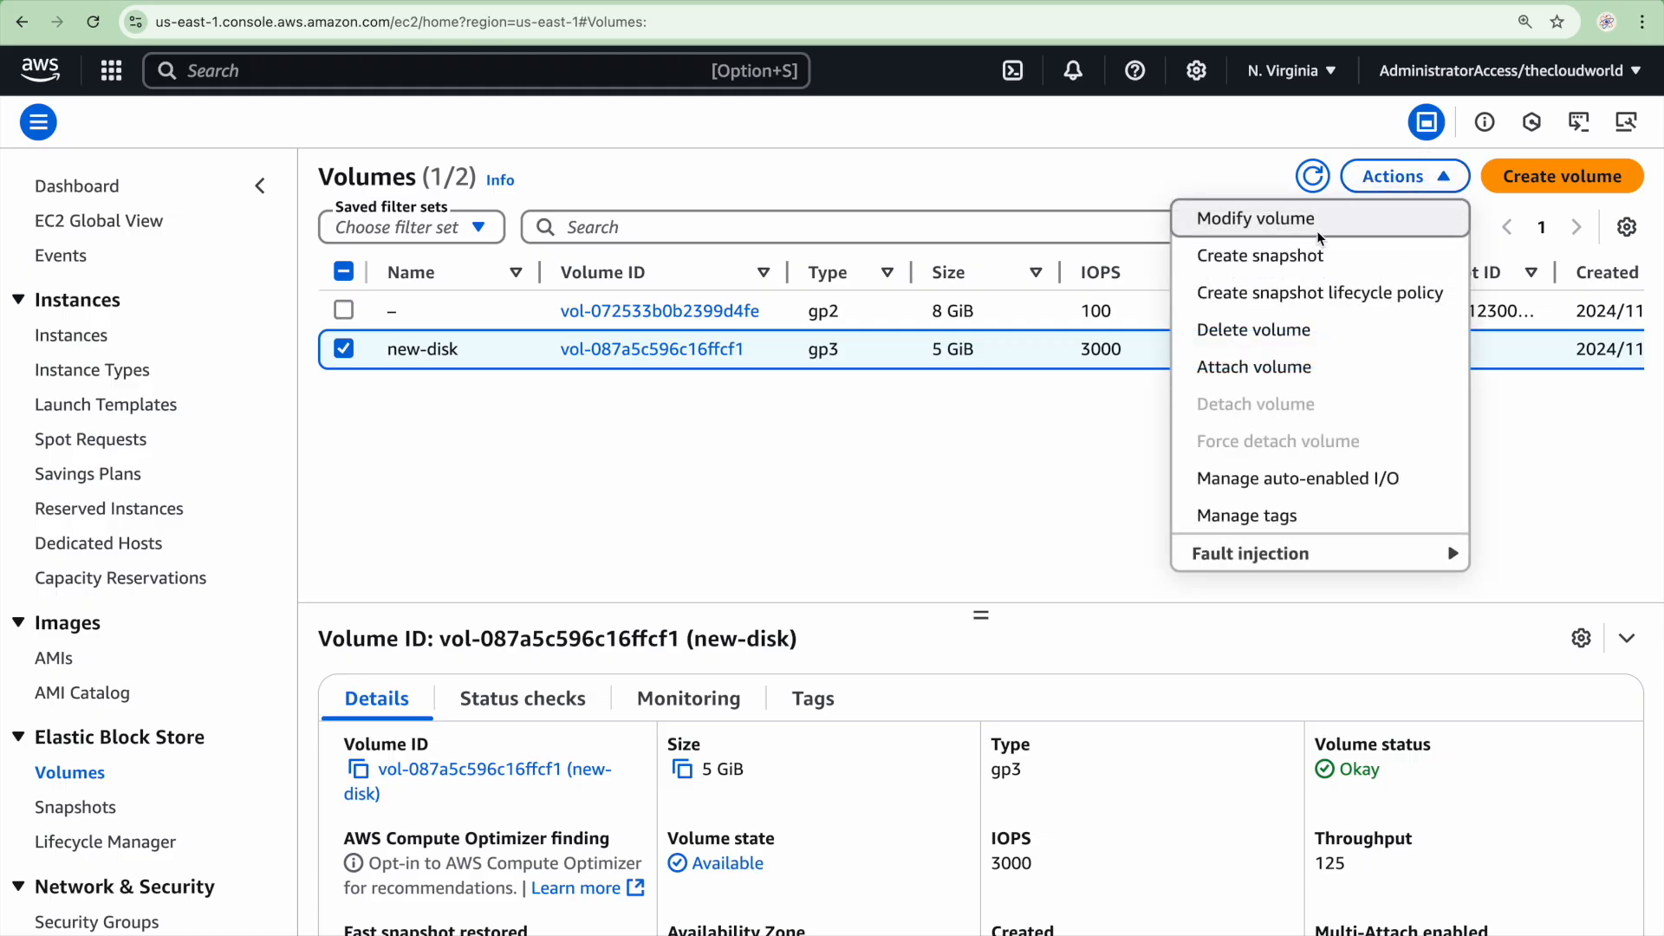
click(1271, 365)
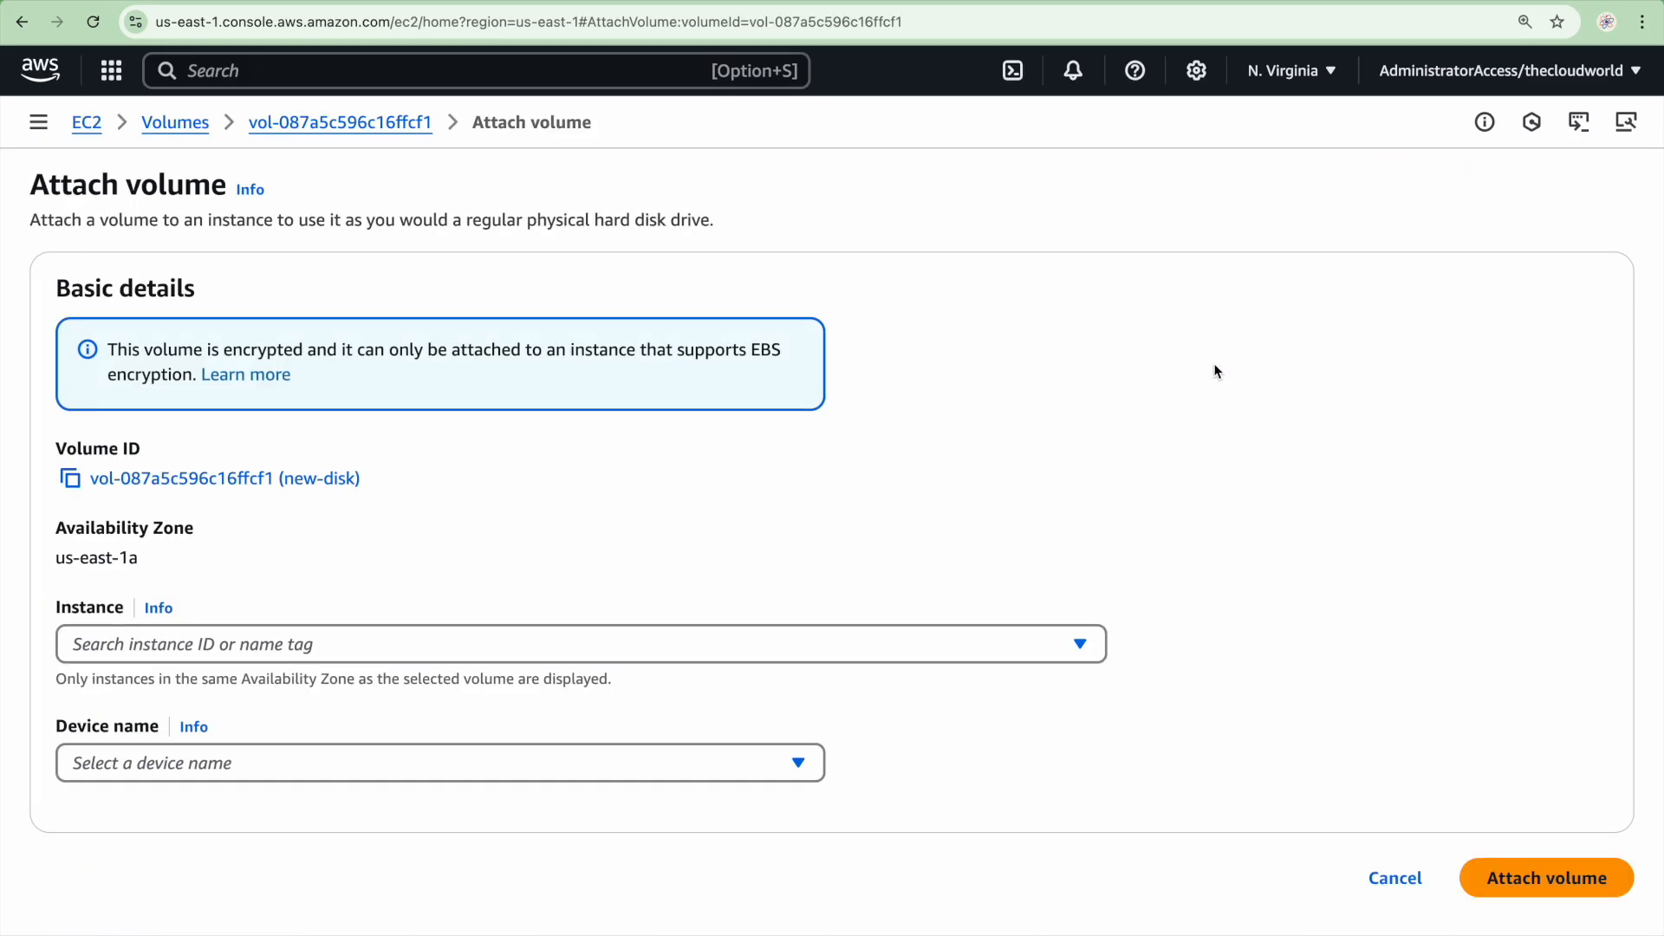
click(399, 643)
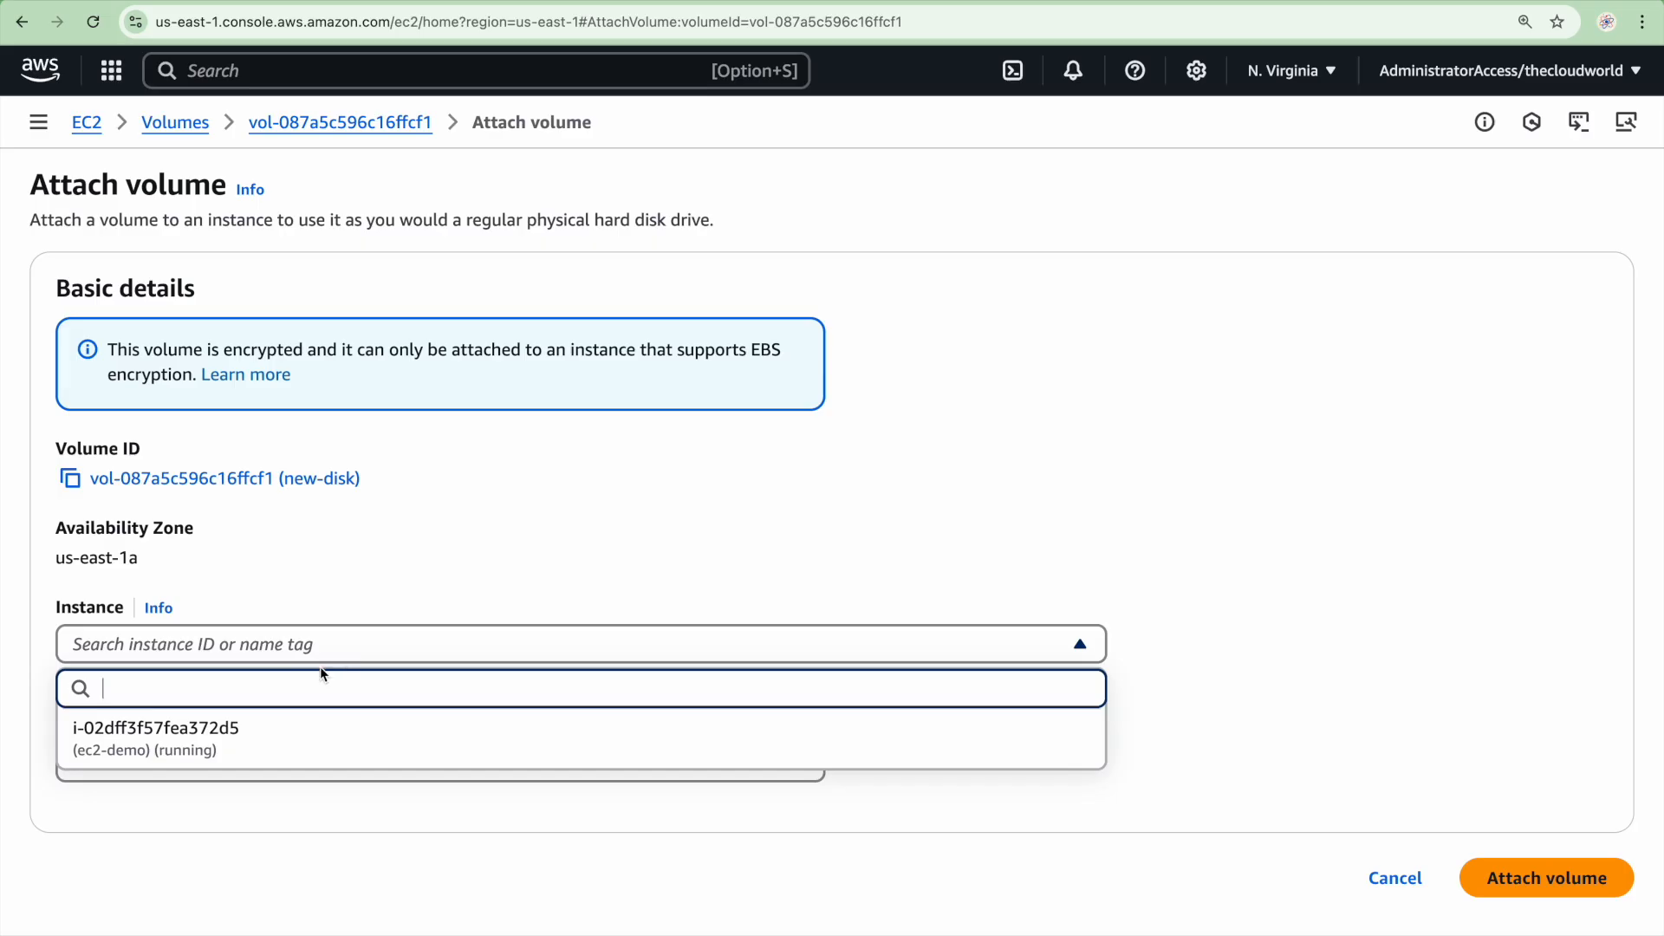
click(259, 737)
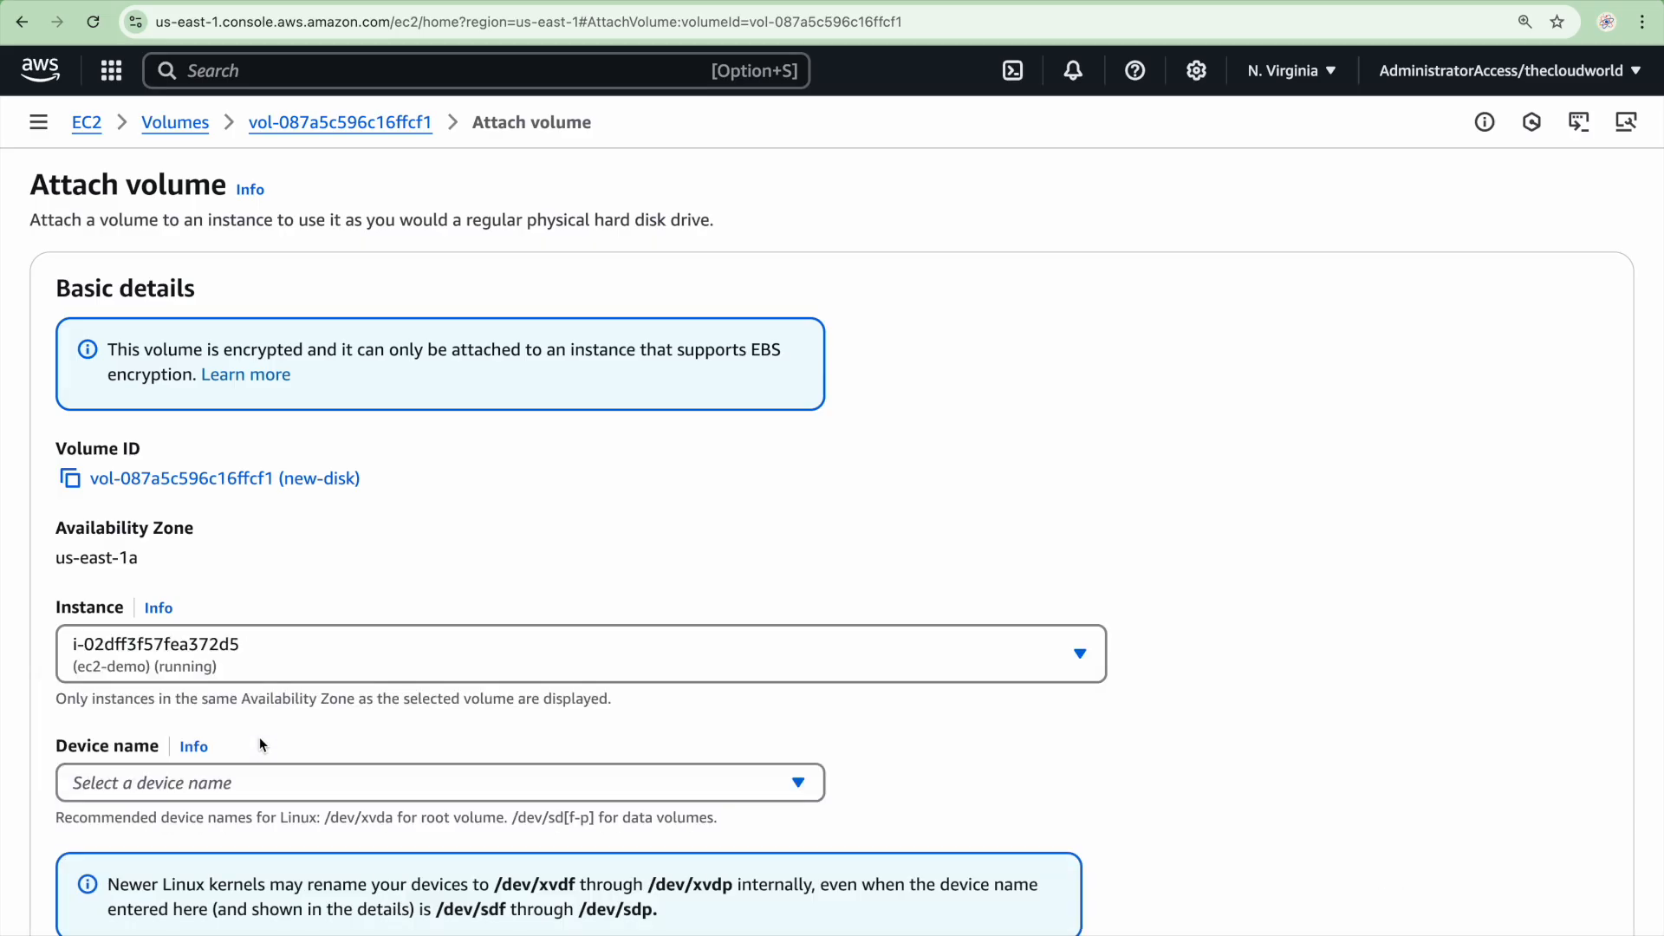
Choose /dev/sdf as the device name and attach the volume to the instance
scroll(286, 607, down, 3)
click(340, 477)
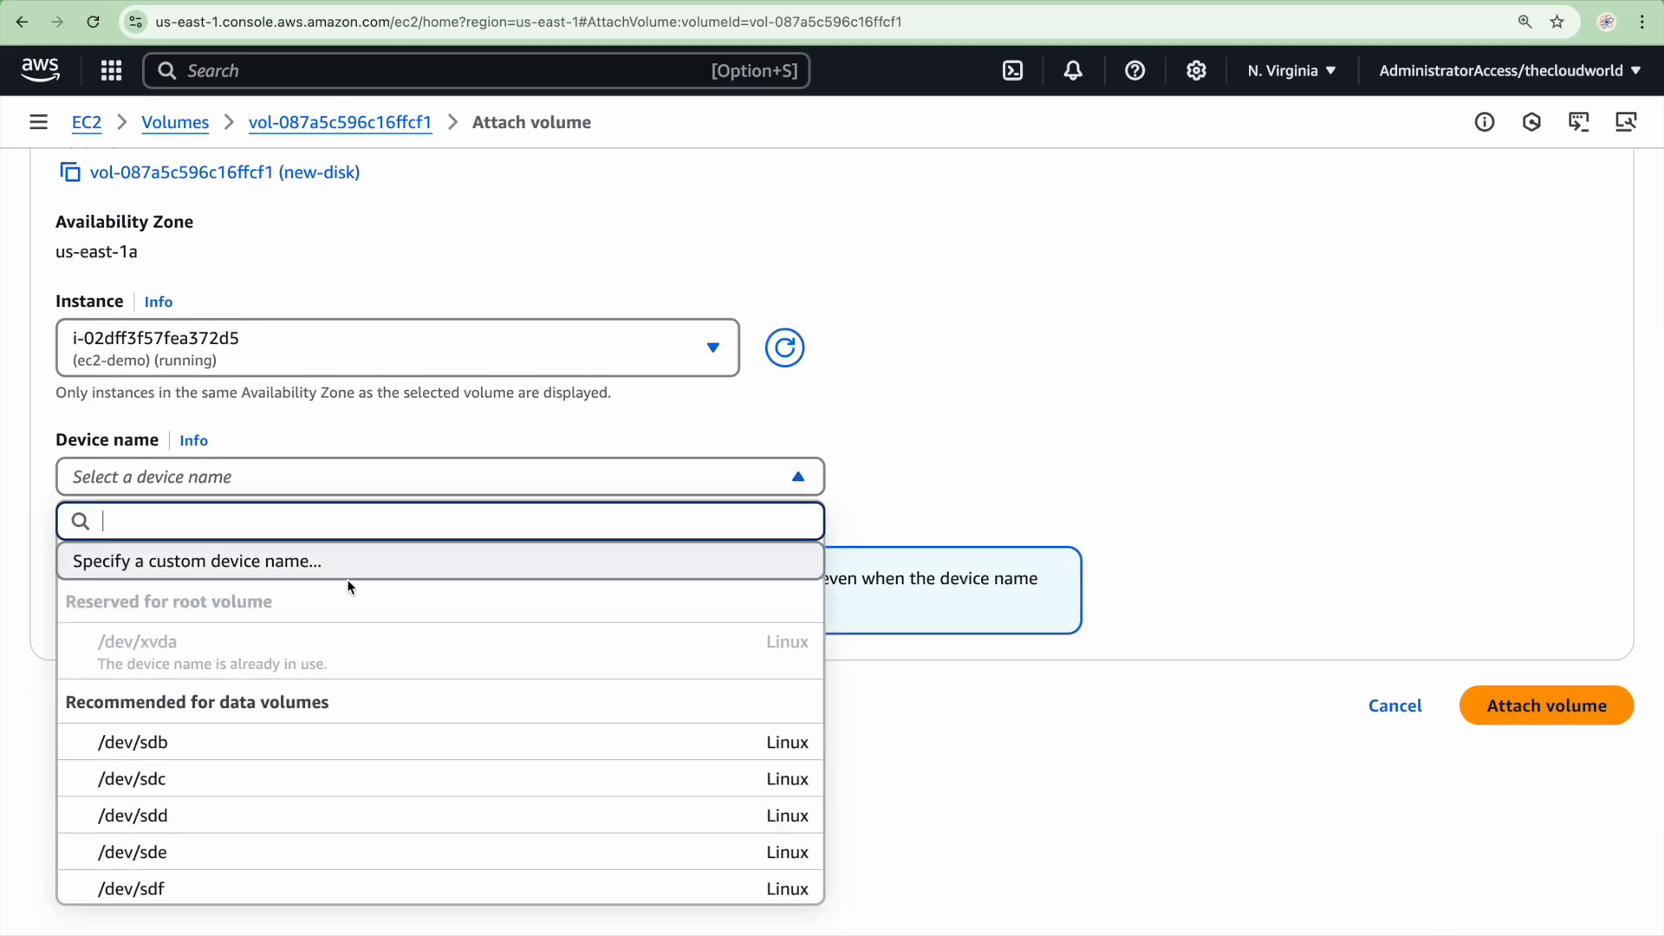
scroll(352, 593, down, 1)
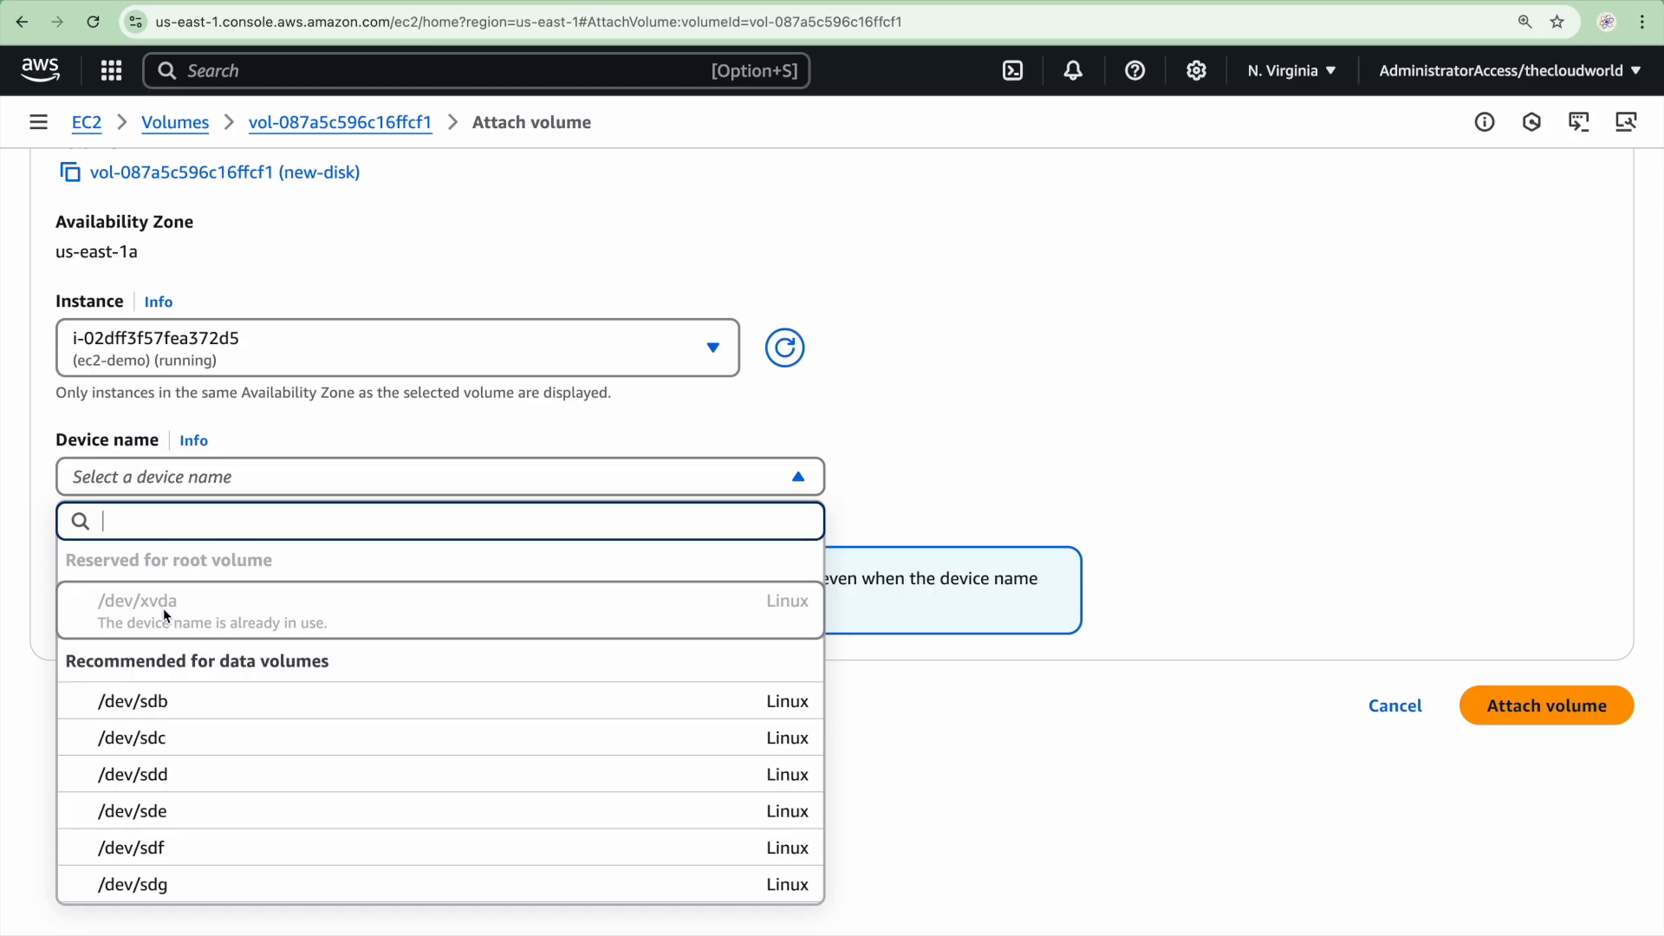
scroll(163, 607, down, 1)
scroll(163, 607, down, 1)
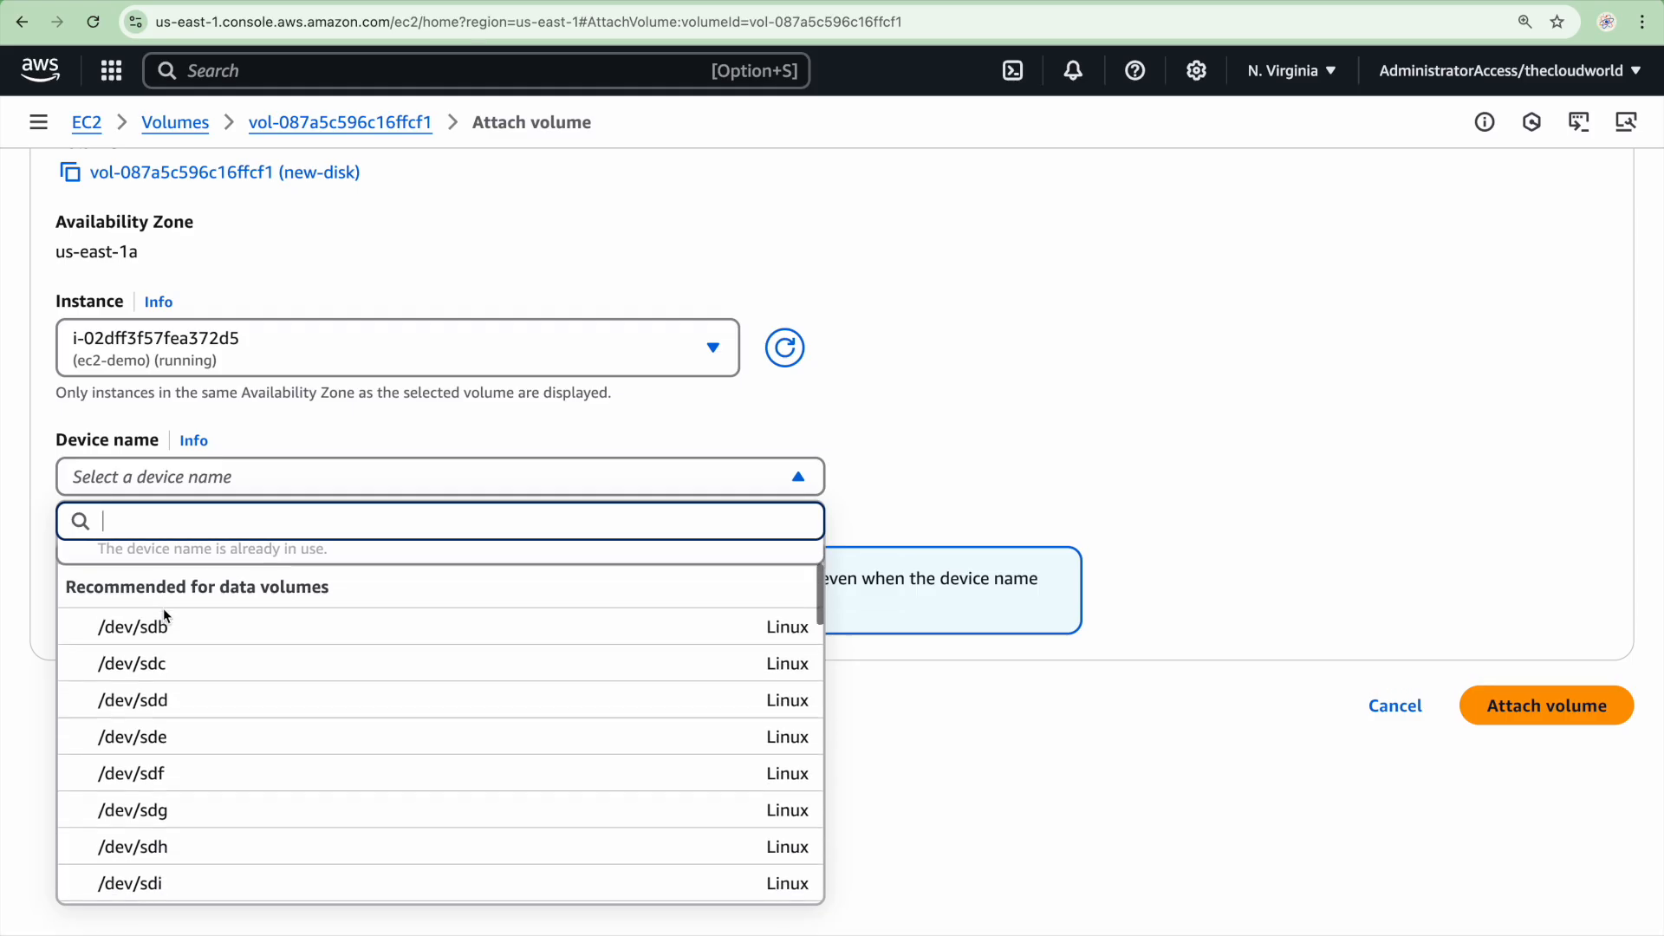
scroll(163, 607, down, 2)
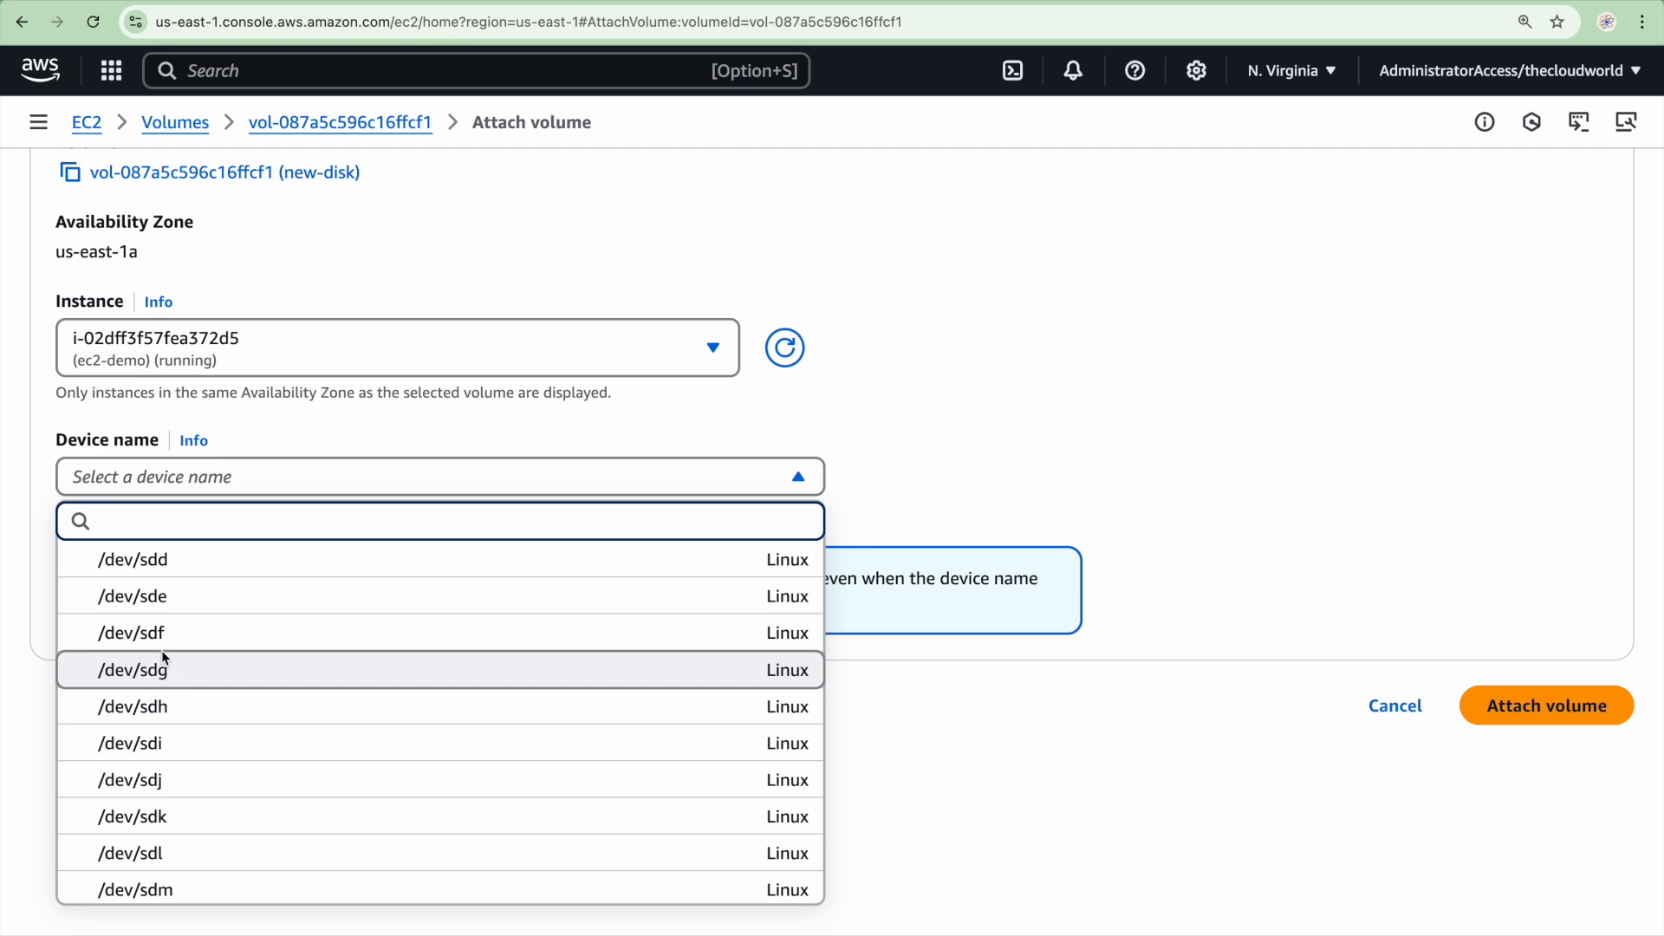
scroll(169, 780, down, 2)
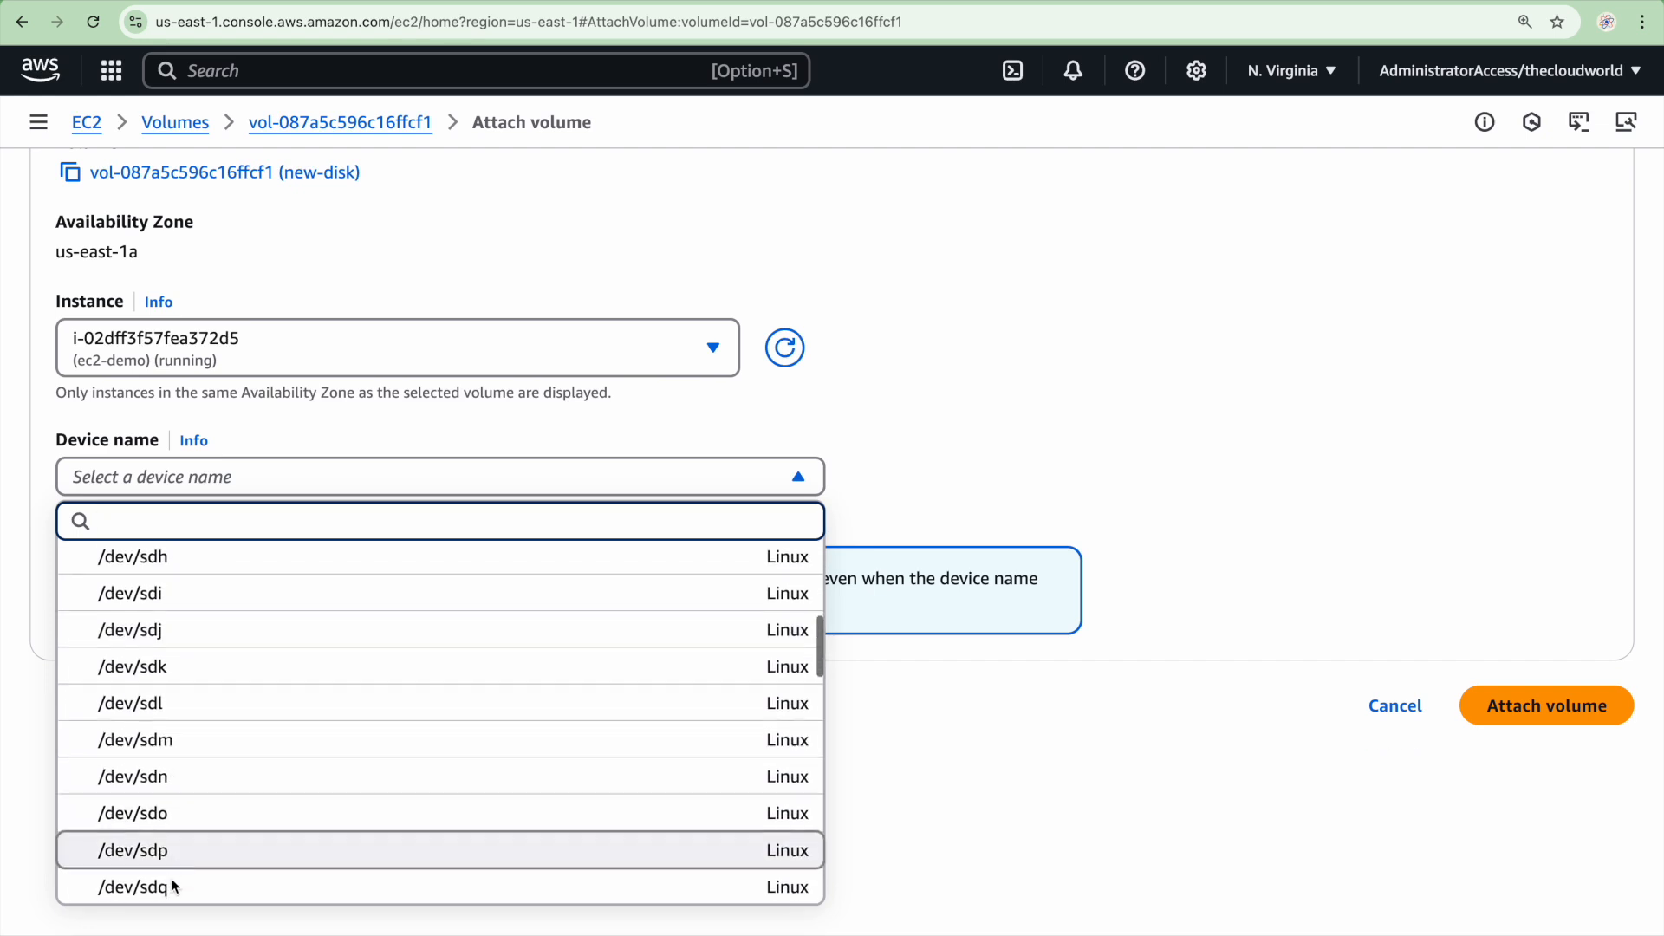
scroll(160, 626, up, 1)
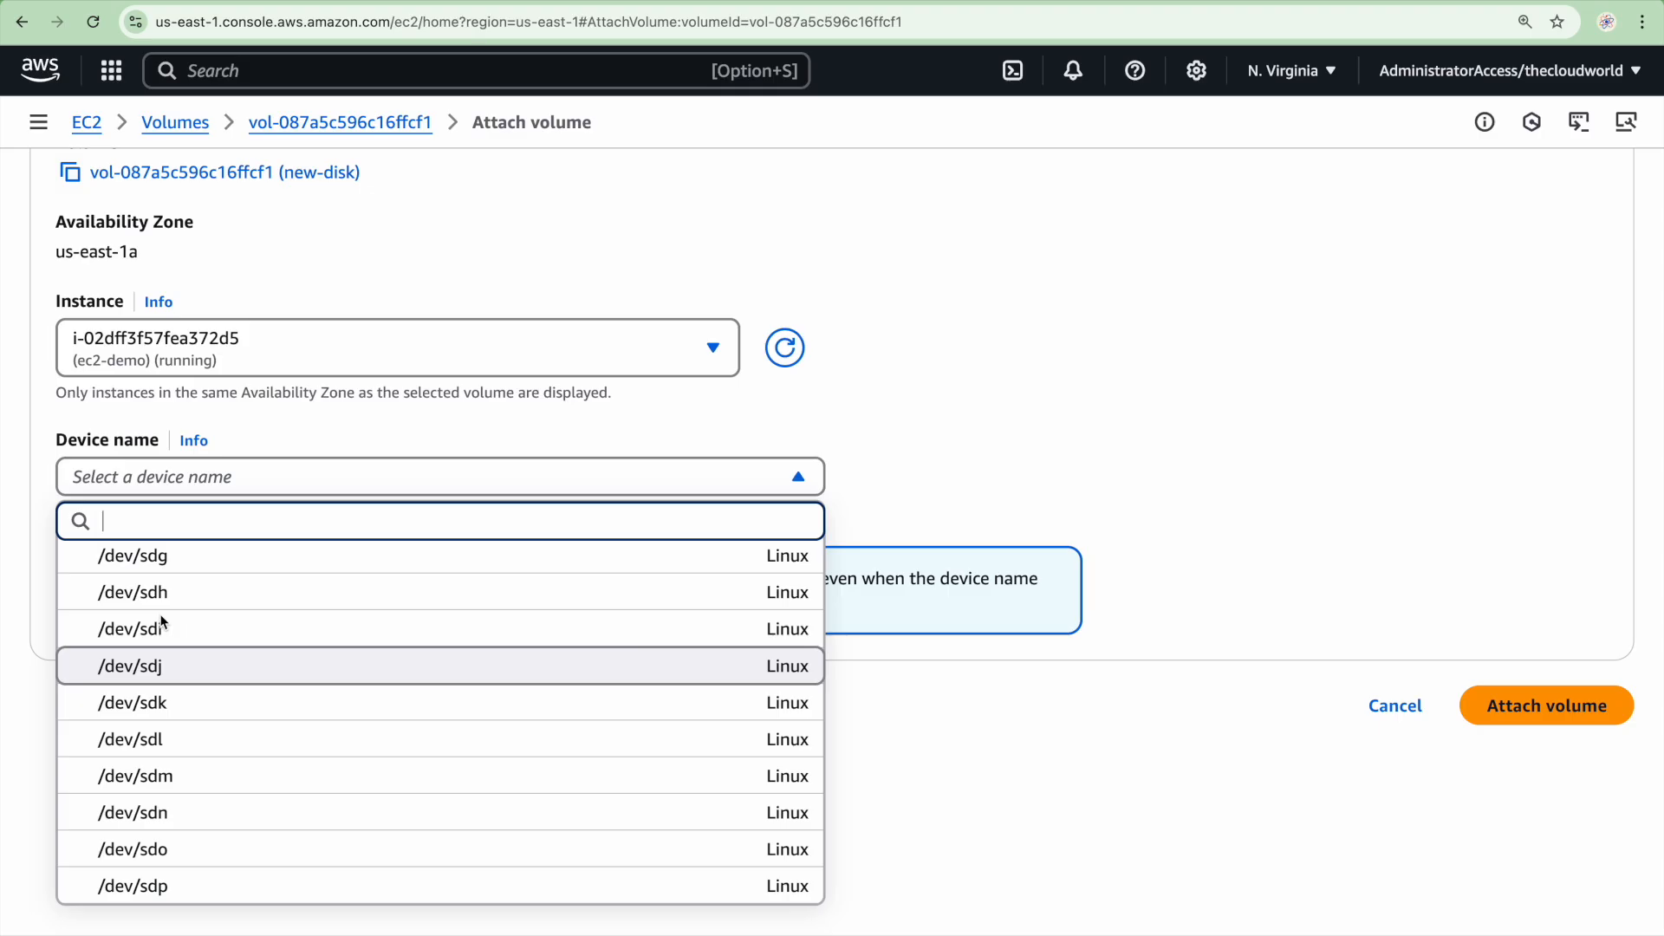
scroll(161, 620, up, 1)
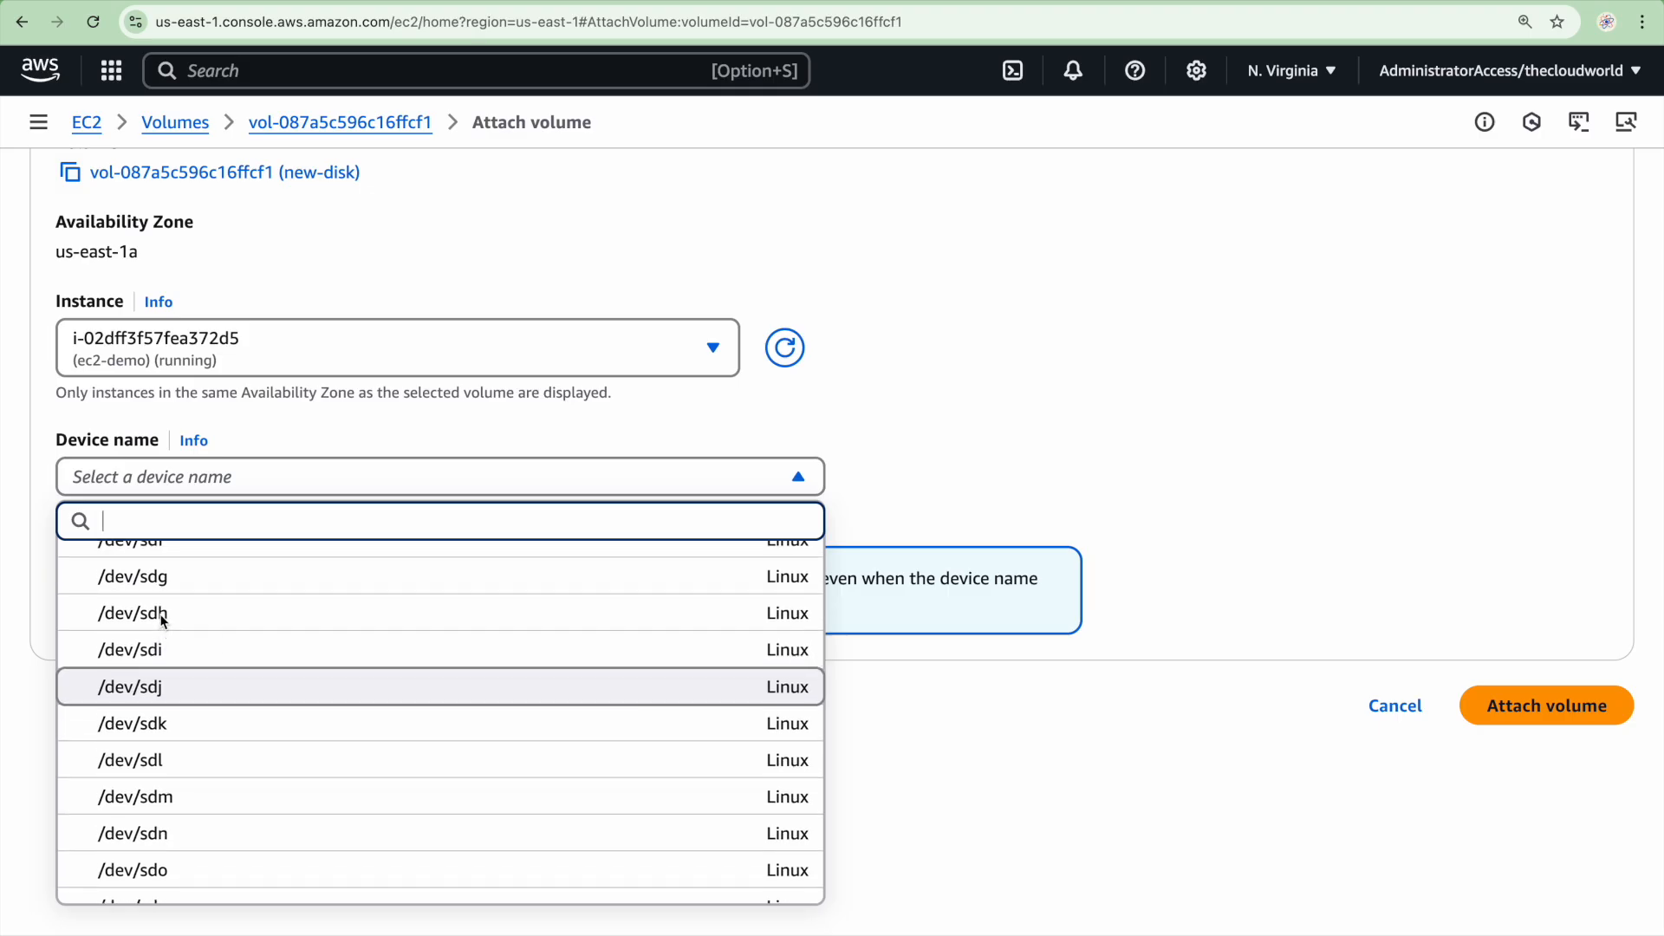
scroll(162, 619, up, 2)
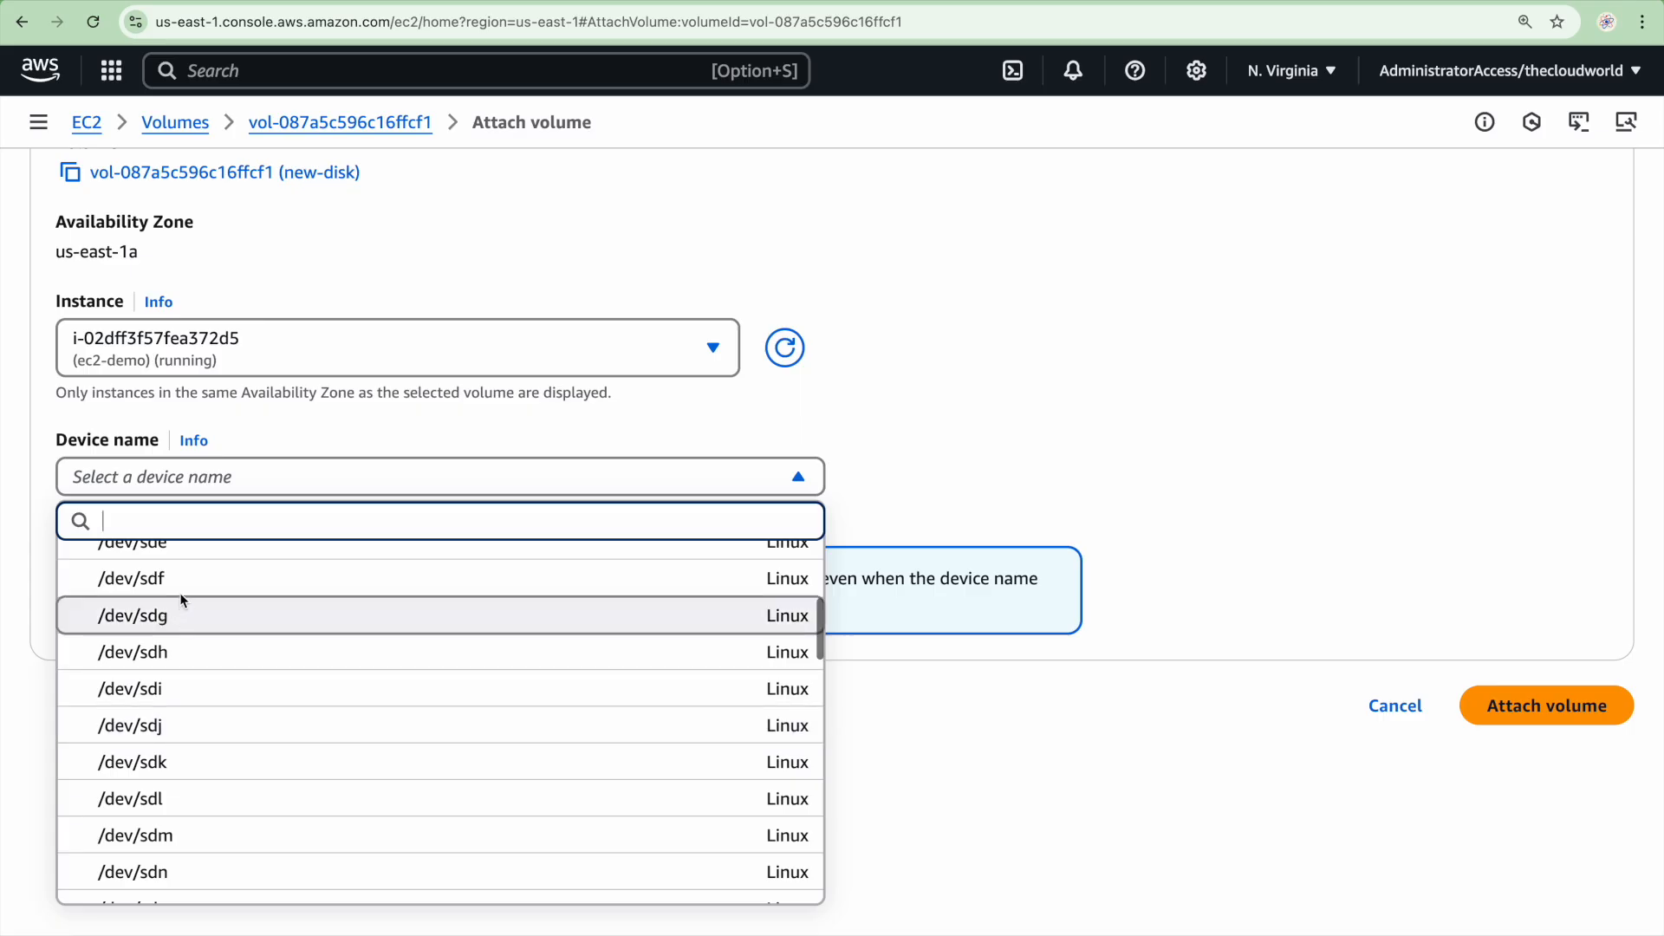
click(169, 593)
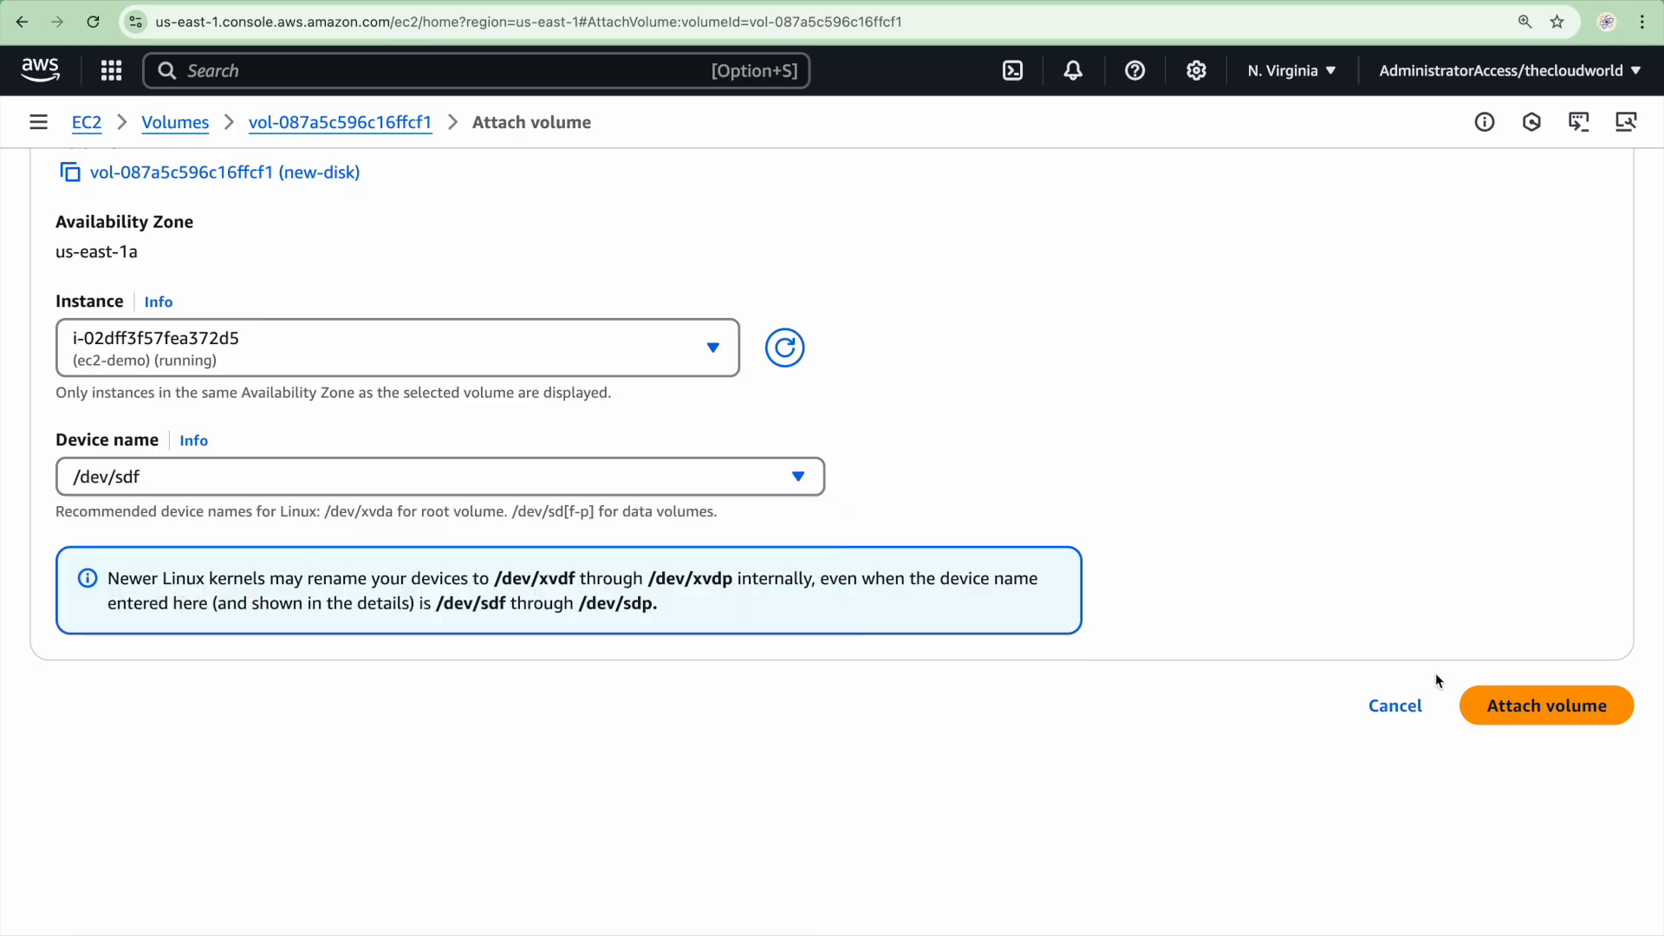
click(1579, 695)
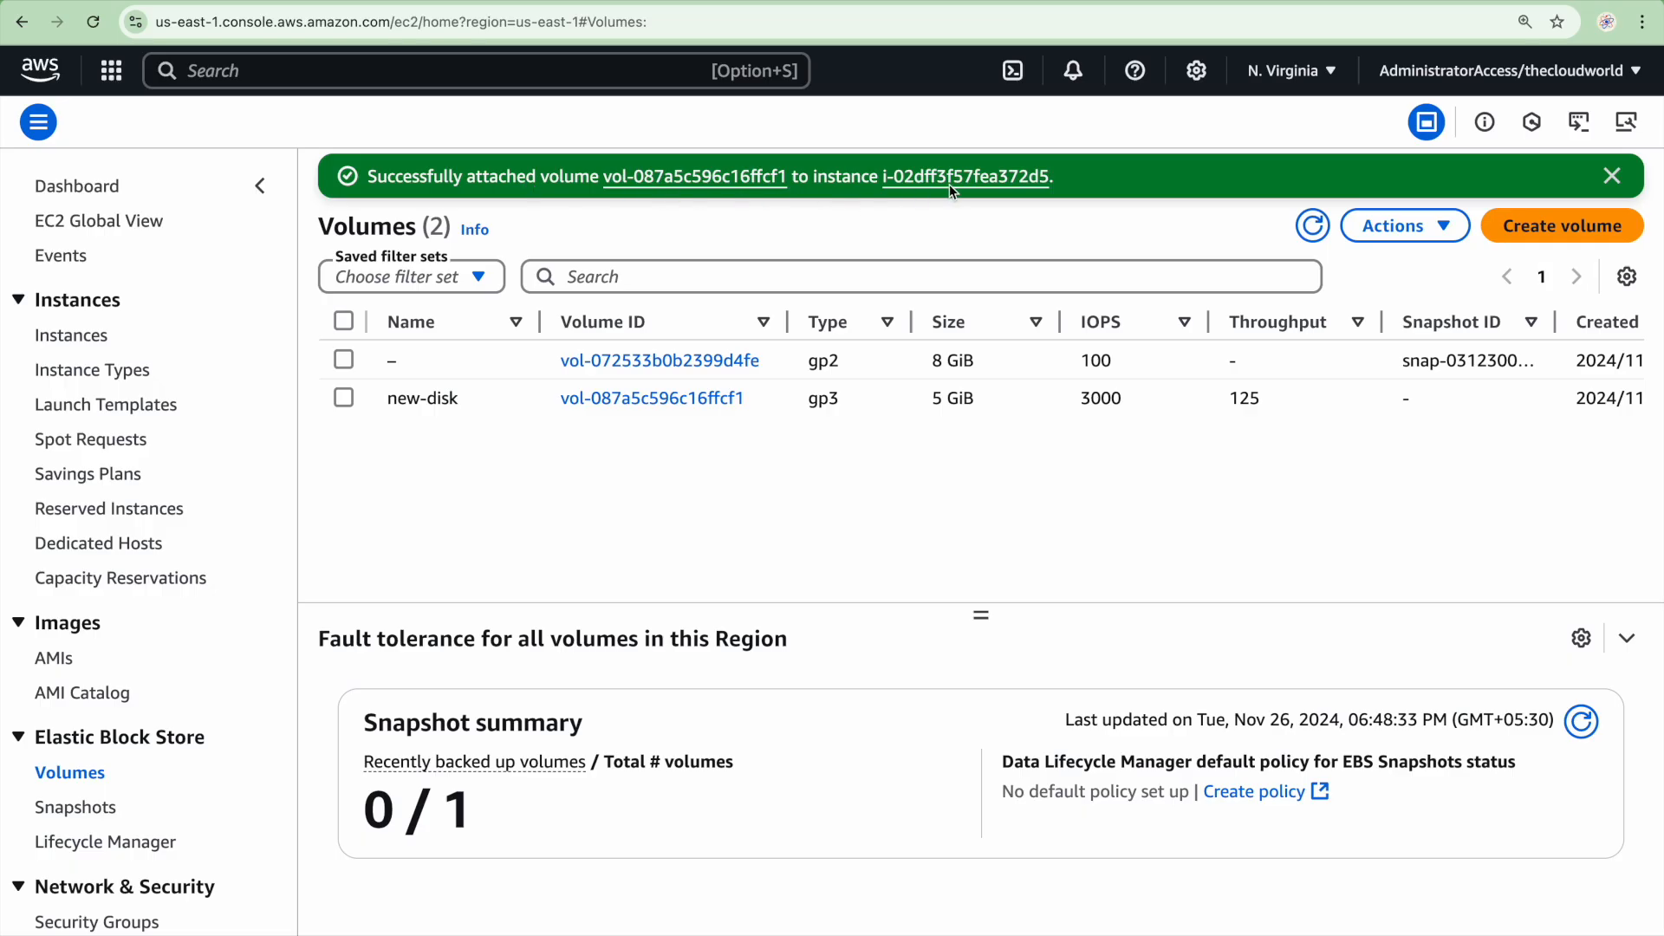
Switch to the ec2-demo terminal session, rerun lsblk and examine the listed disks and the root mount point
click(633, 2)
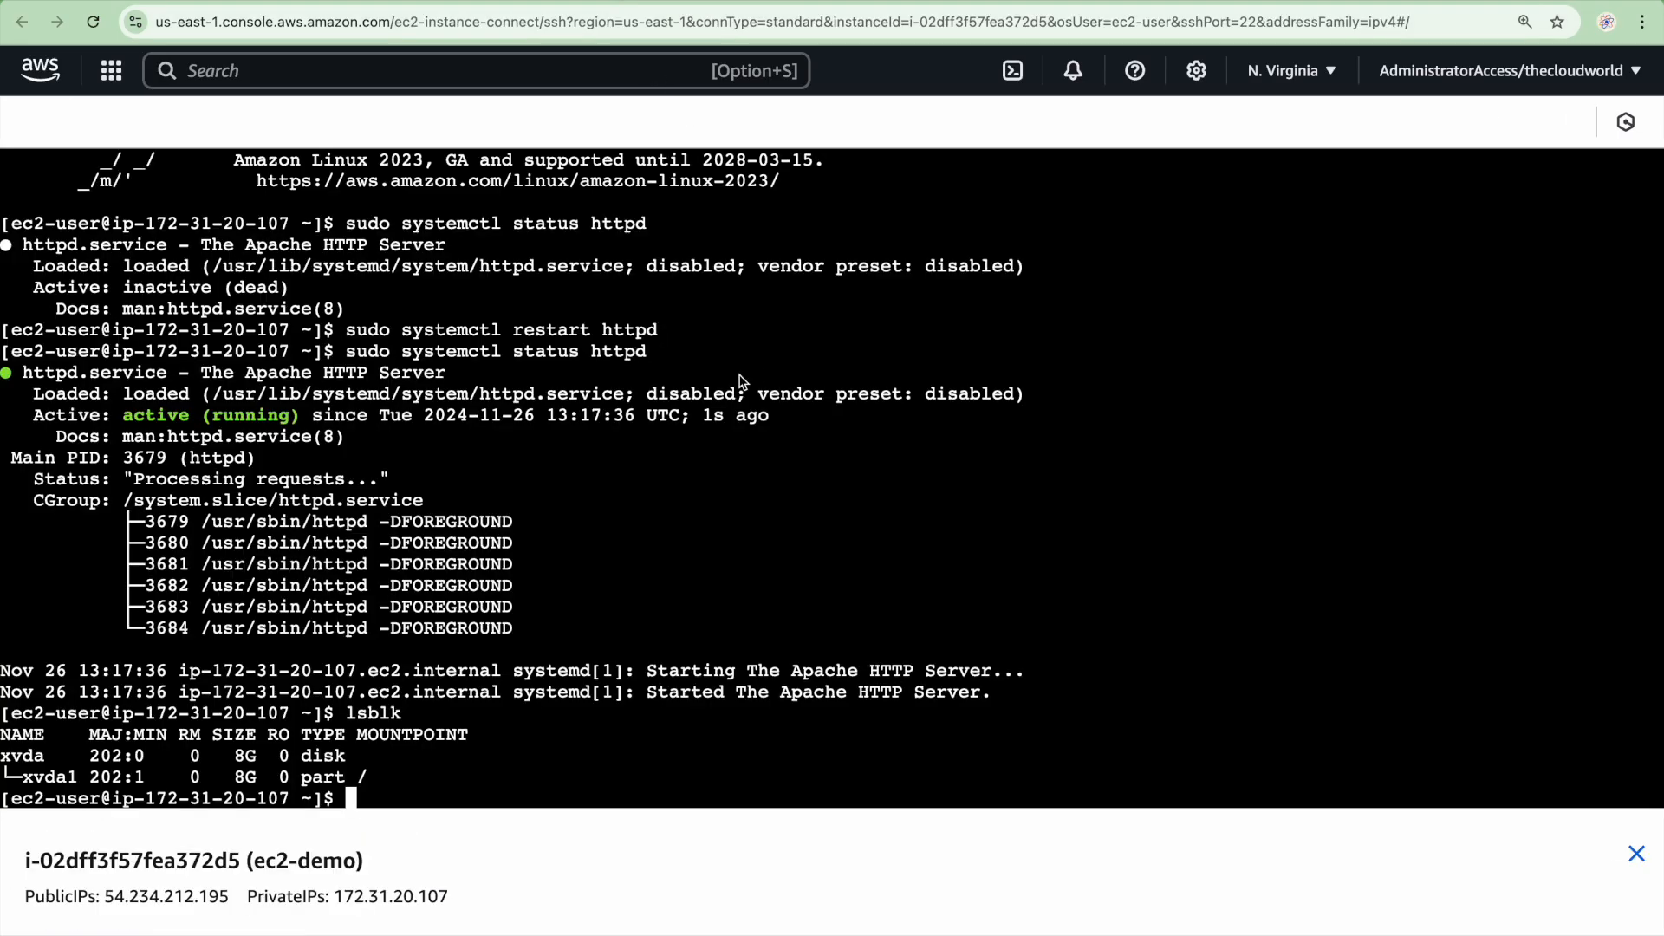
key(Up)
key(Return)
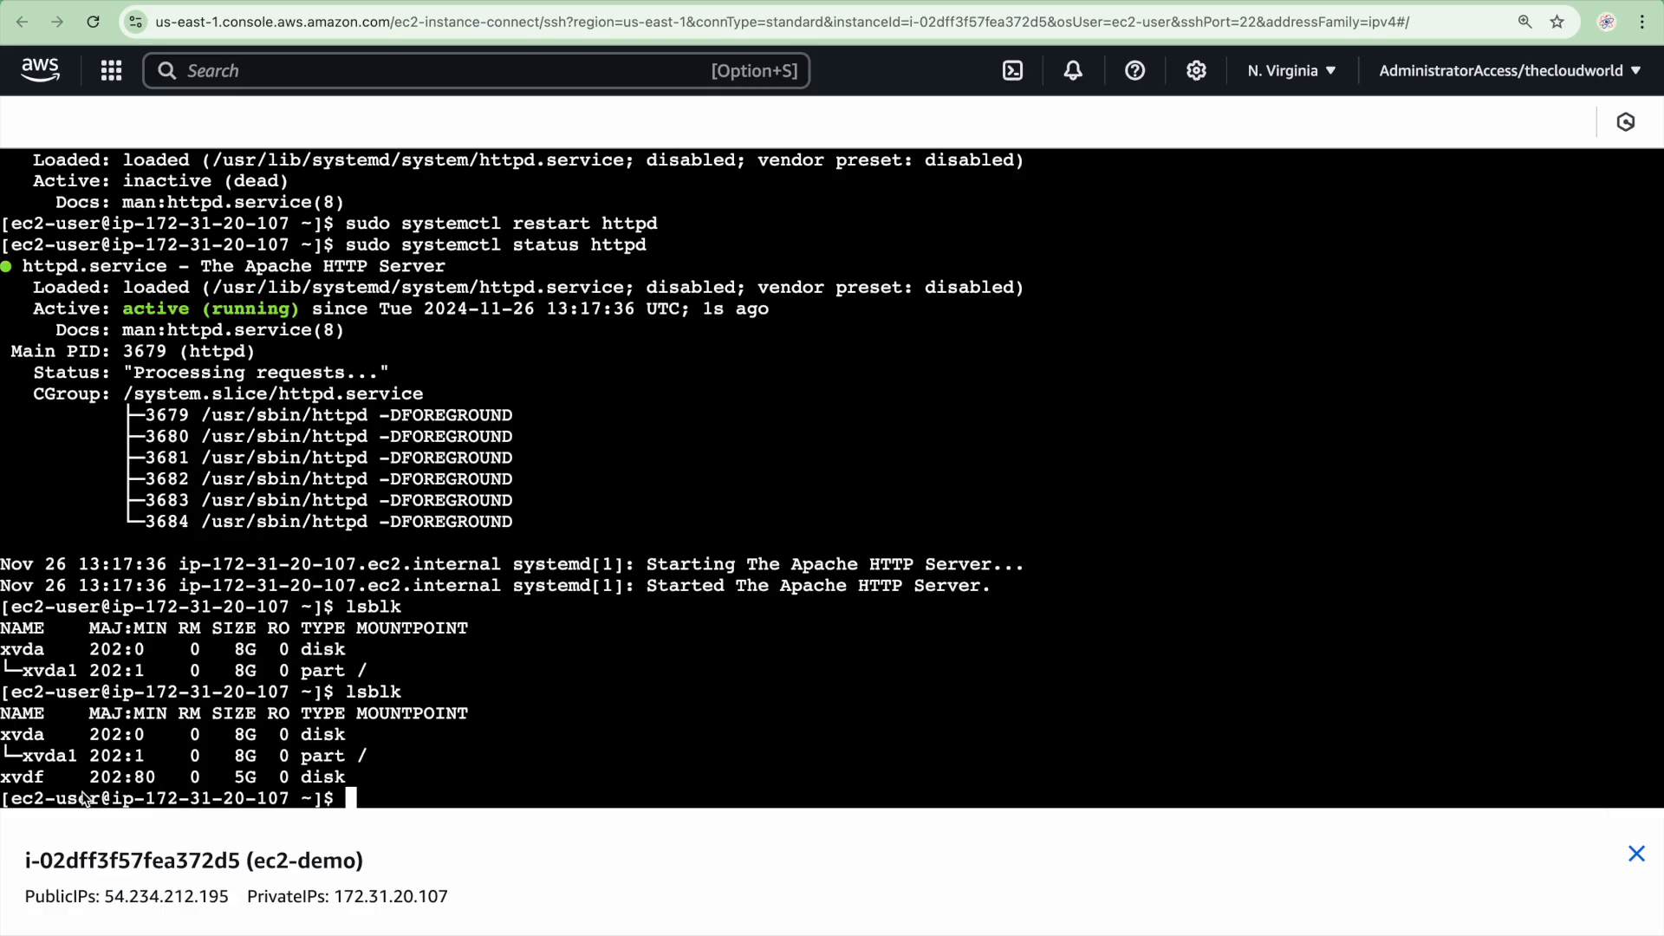
triple_click(32, 780)
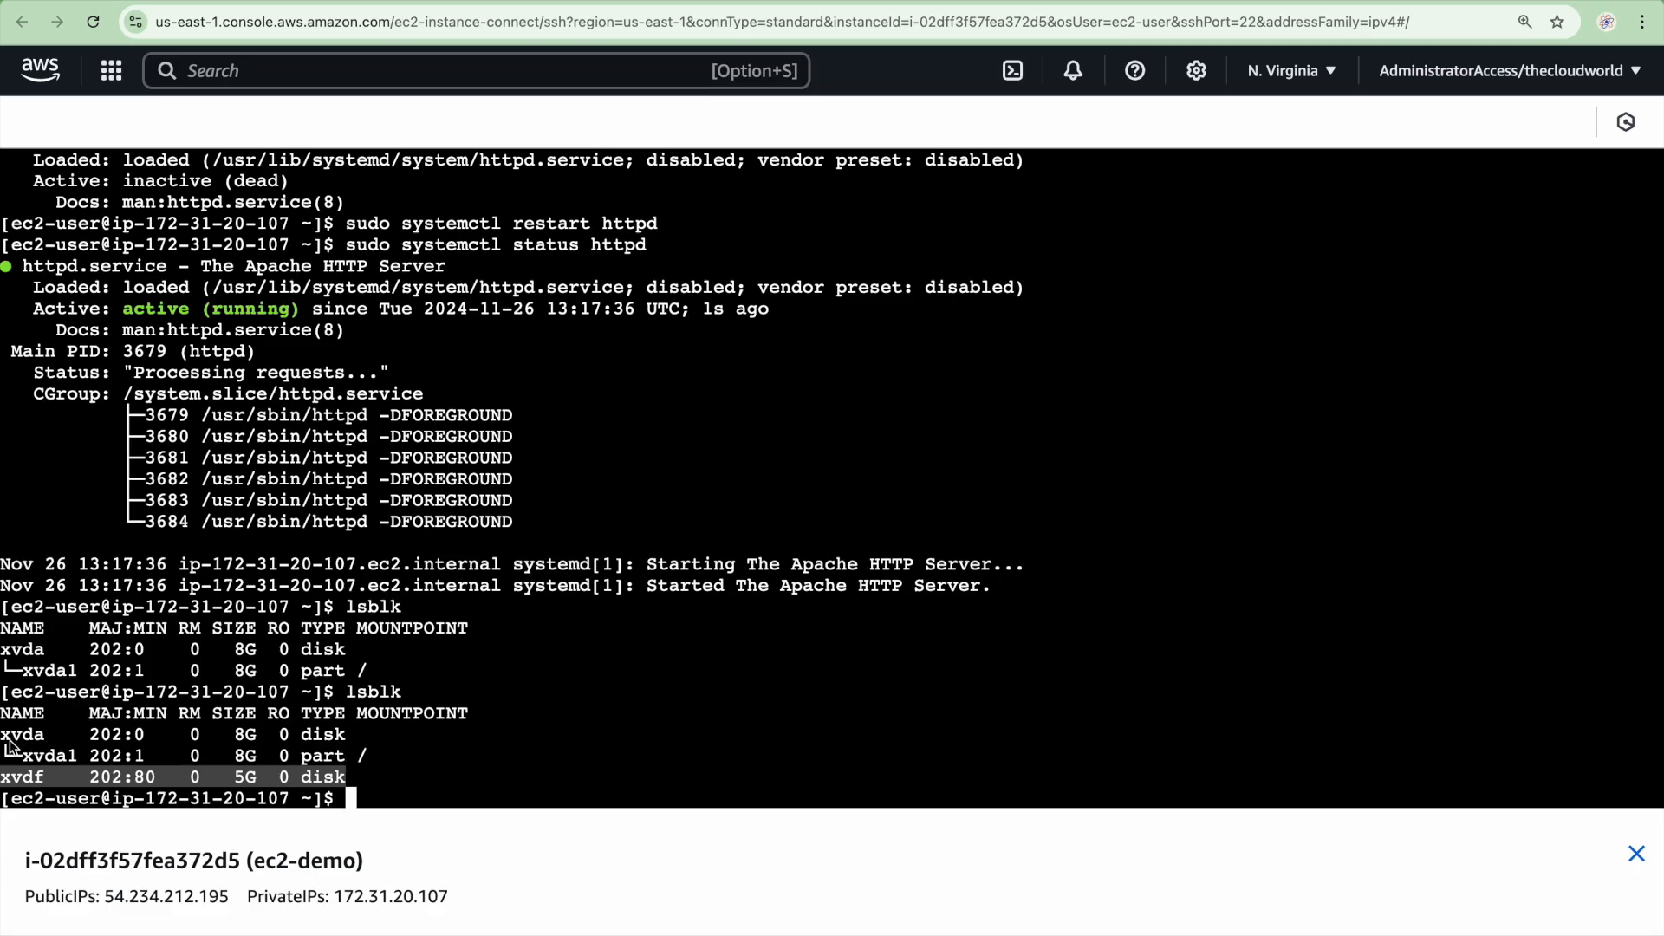
double_click(40, 739)
drag(390, 751, 363, 759)
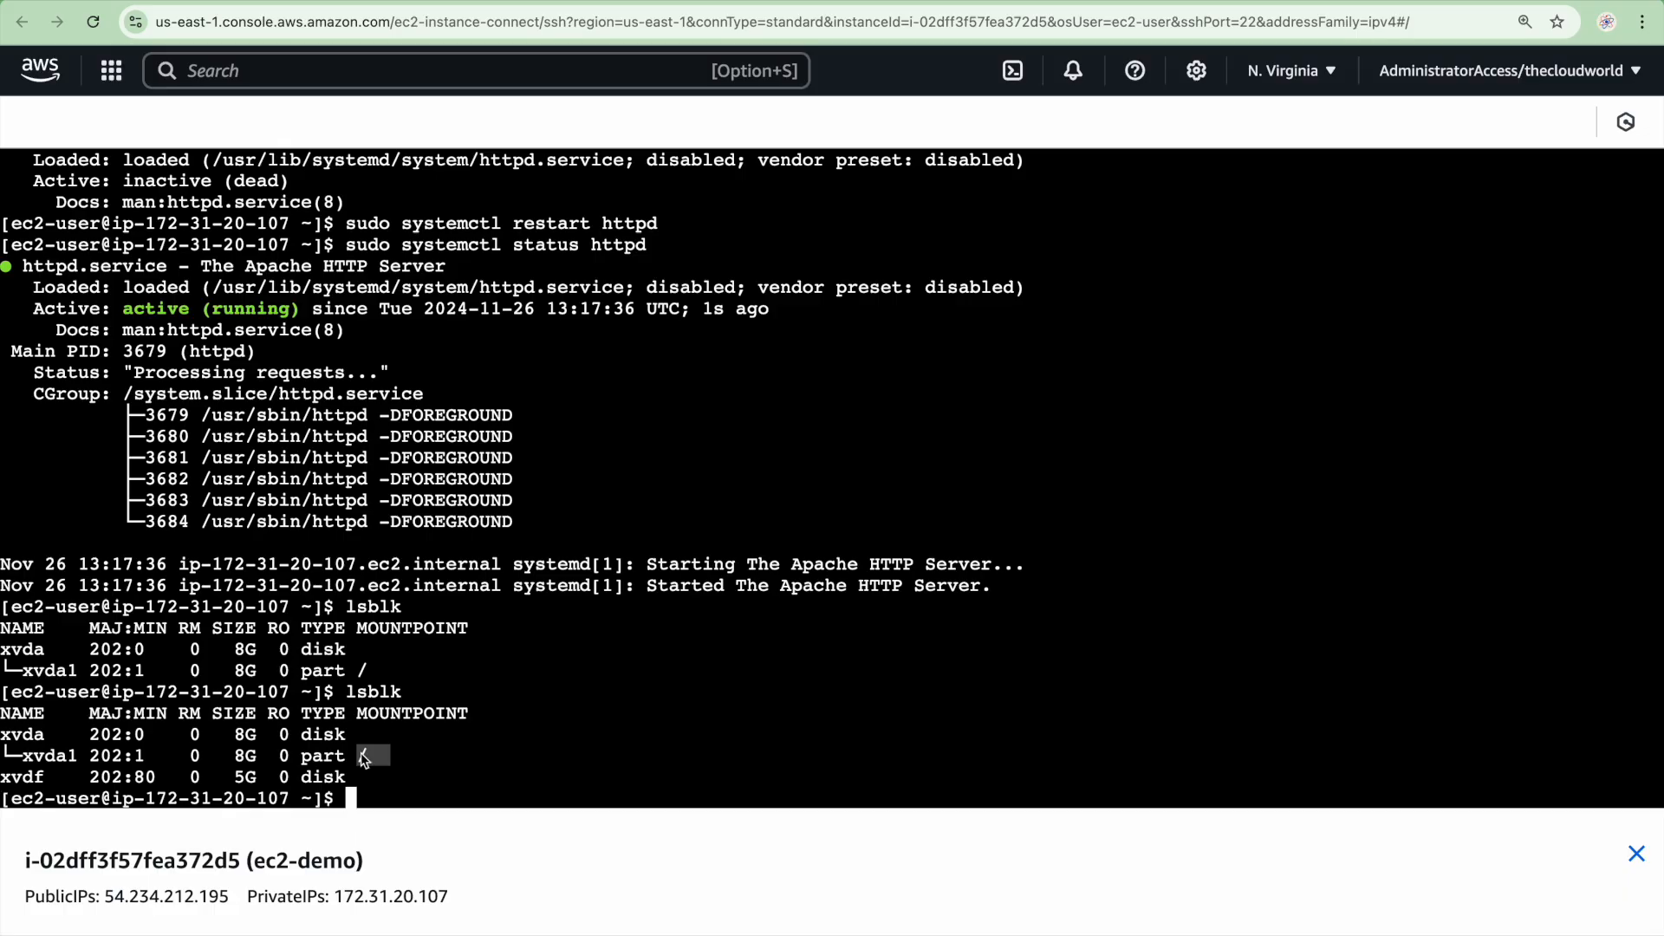
List the contents of the root directory with ls / and look over its directories
click(422, 796)
text(ls /)
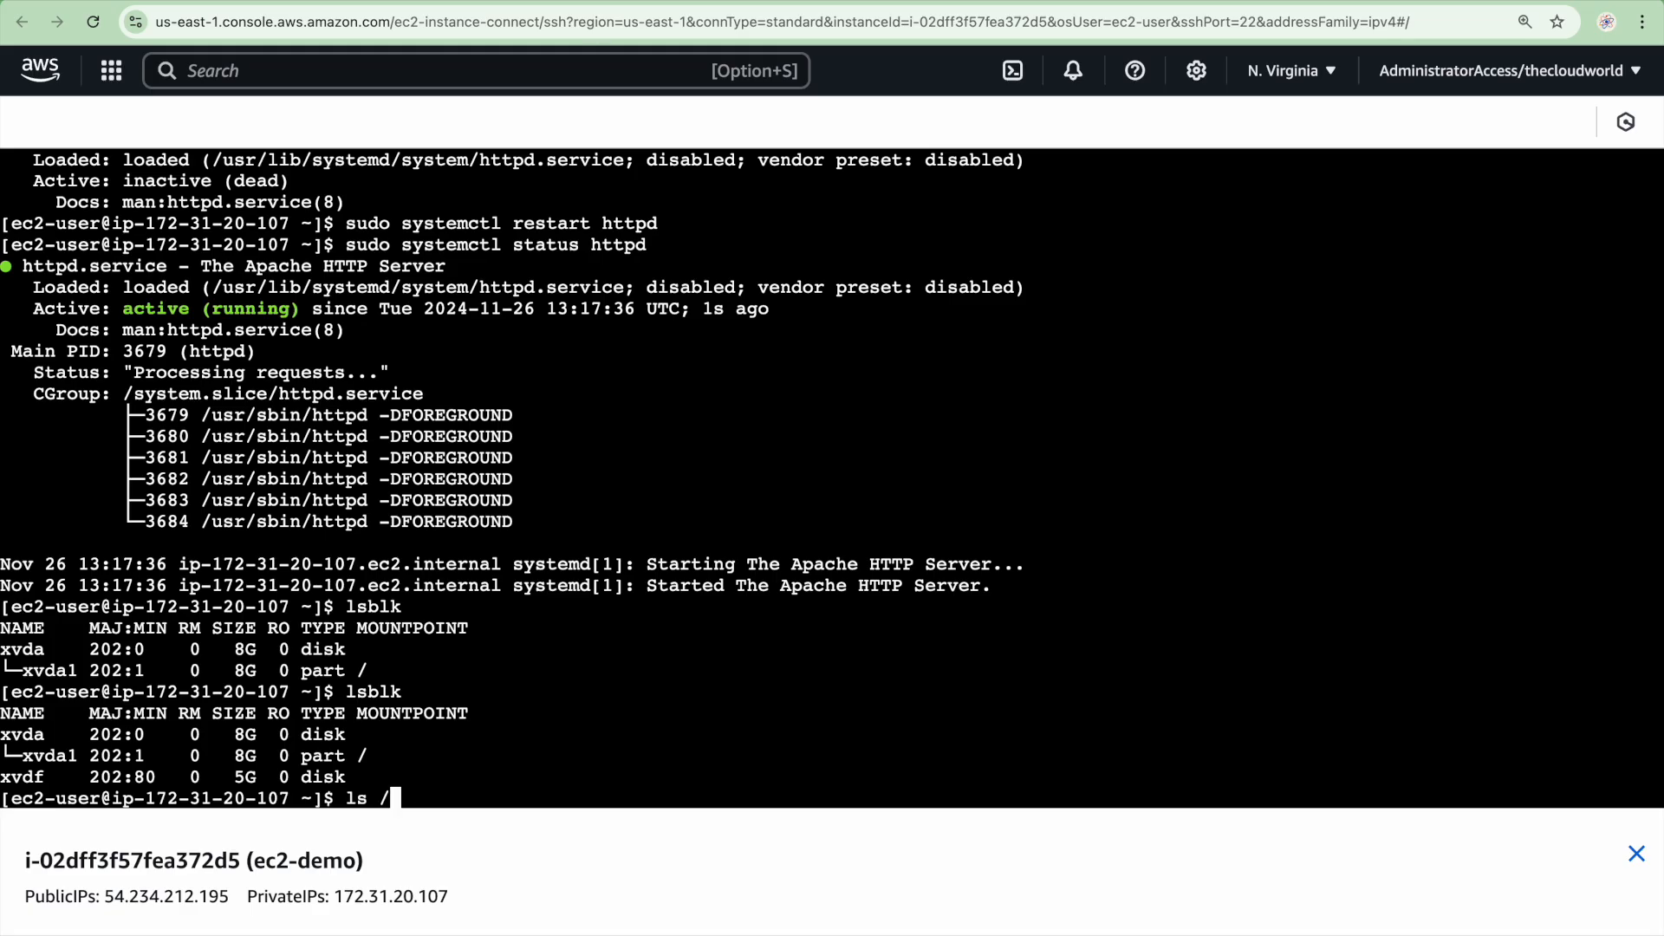
key(Return)
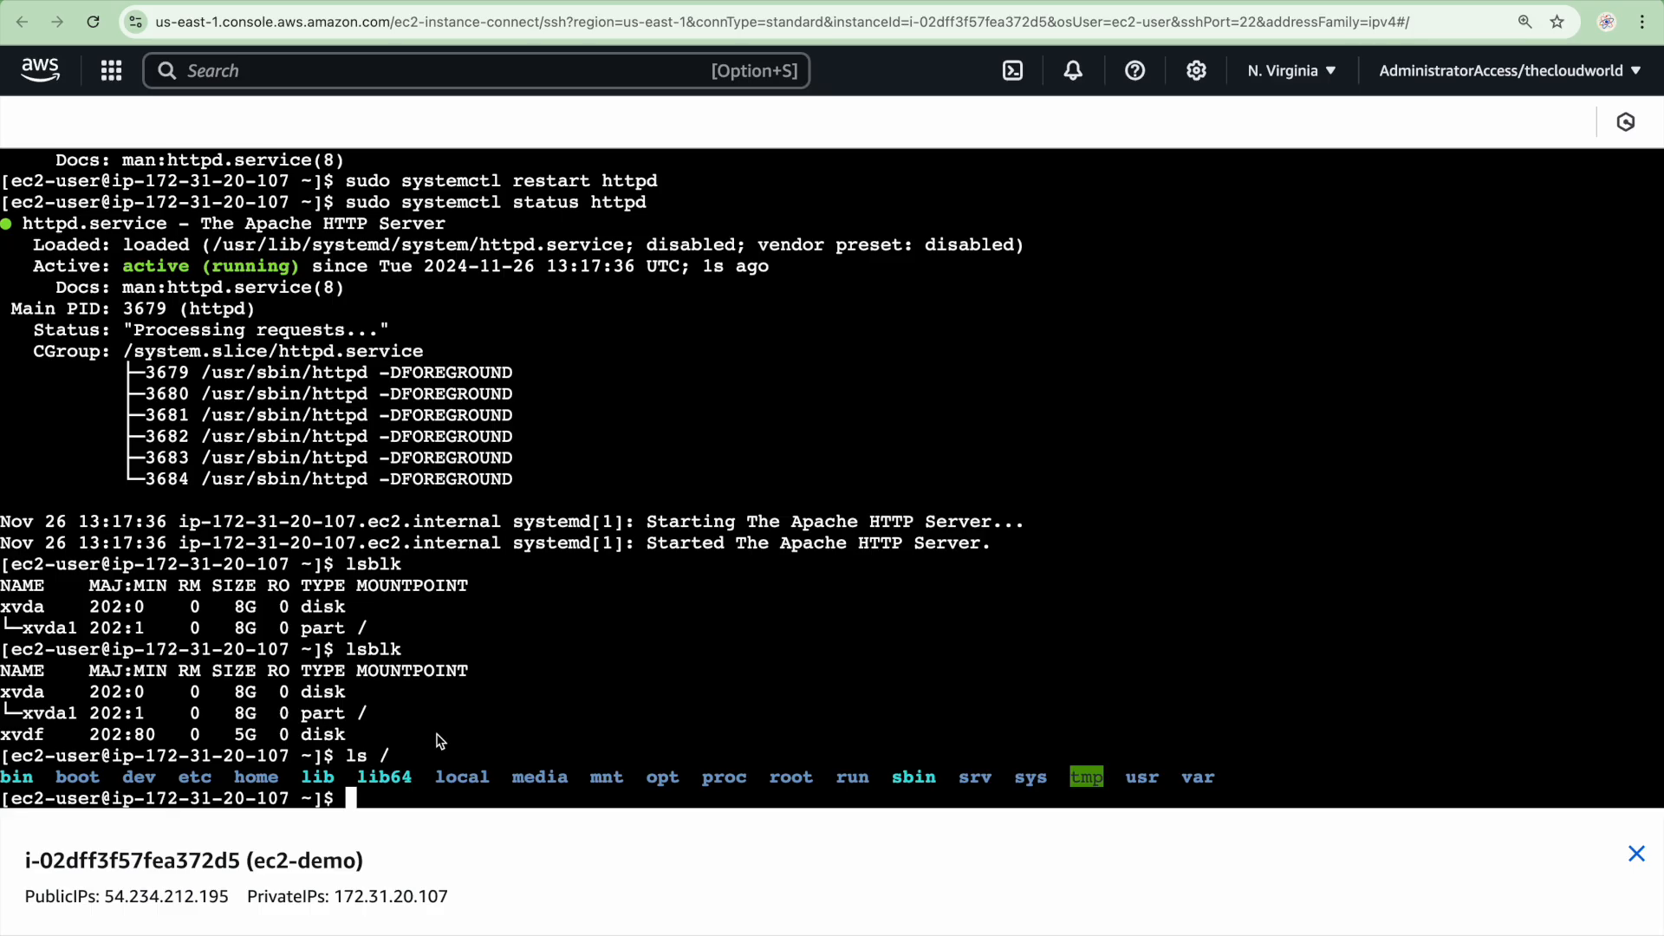
drag(5, 774, 871, 784)
Create the directory /new-disk in the root directory by running sudo mkdir /new-disk
click(369, 799)
text(mkdir)
key(BackSpace)
key(BackSpace)
key(BackSpace)
key(BackSpace)
key(BackSpace)
text(sudo mkdir )
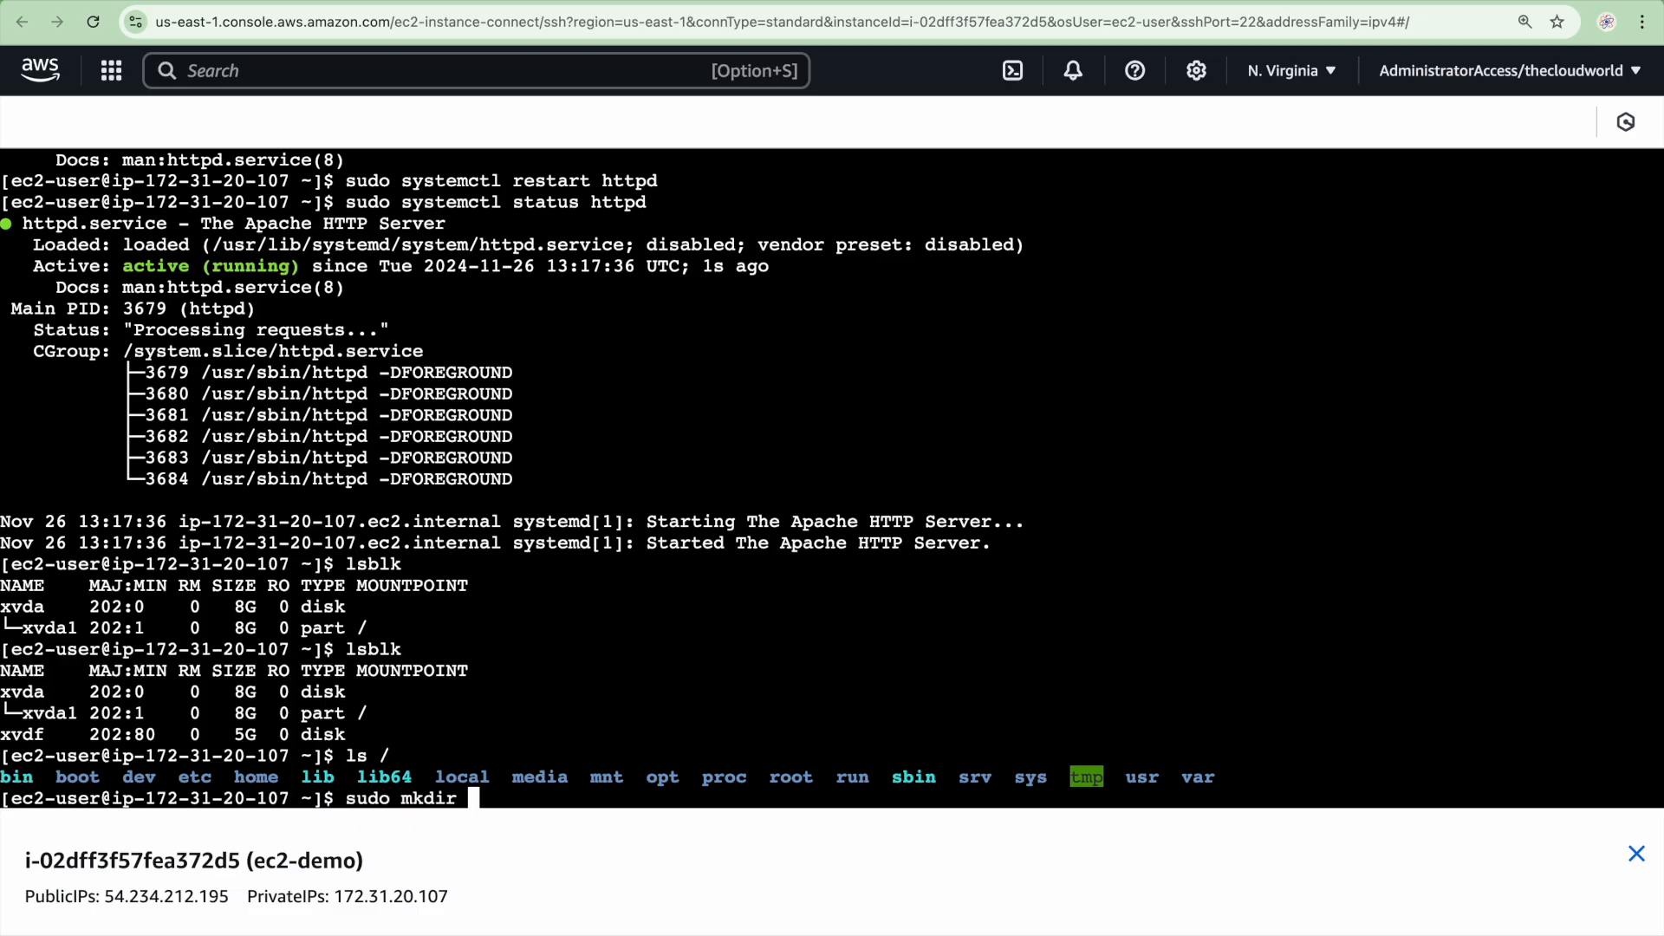
text(/new-disk)
key(Return)
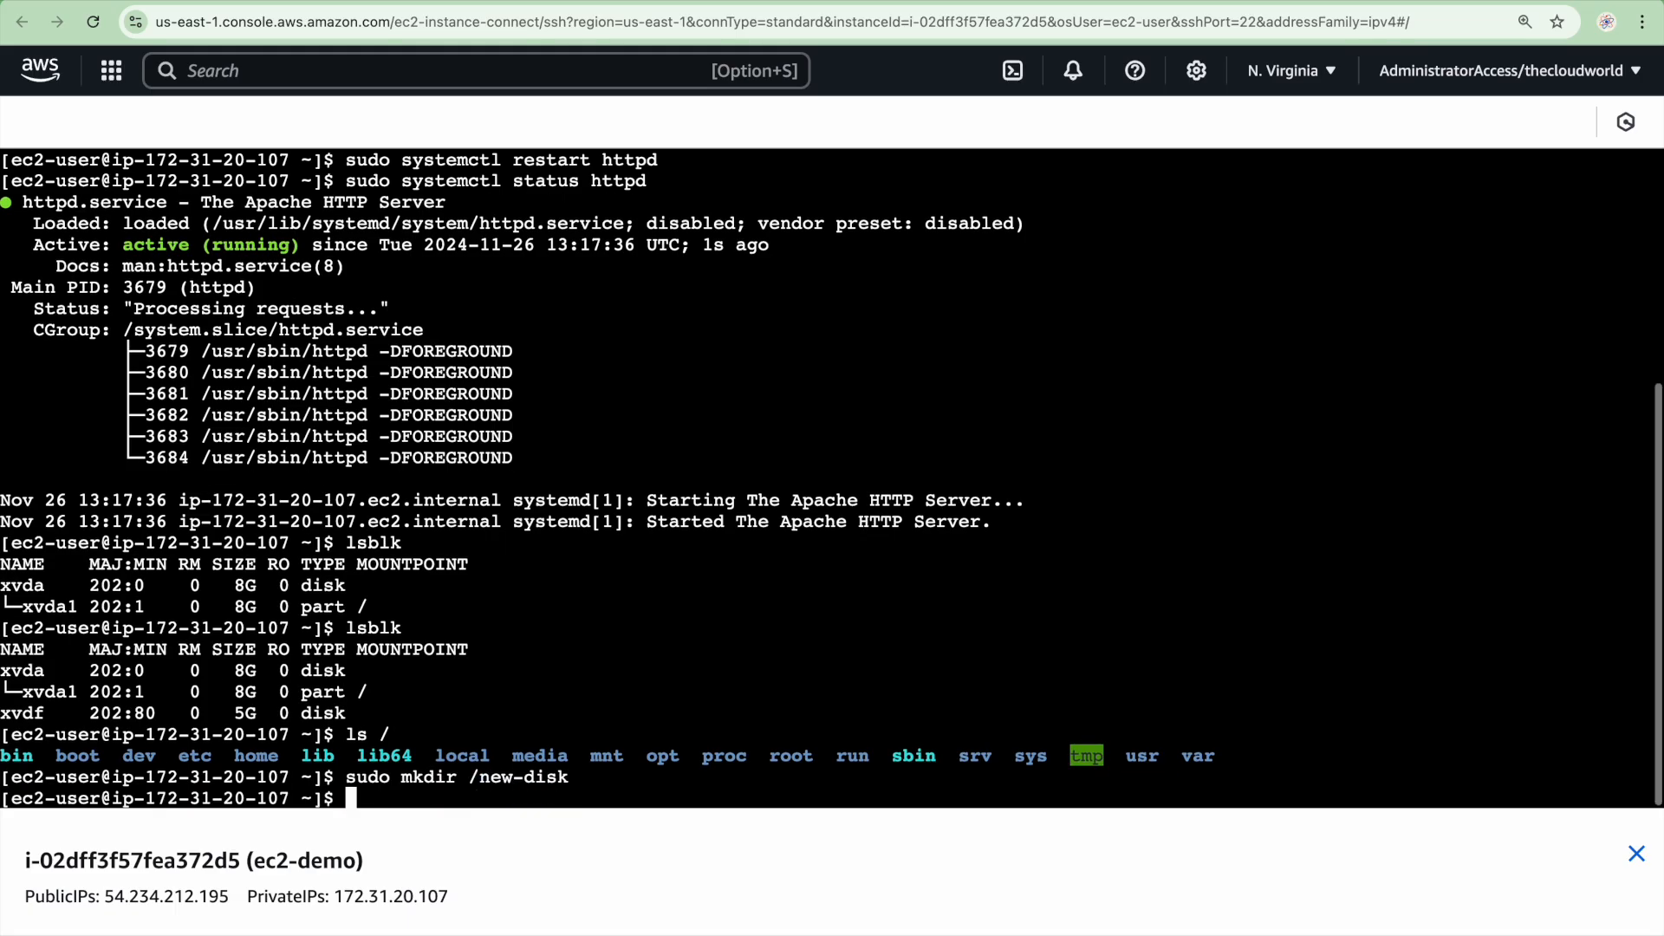
List the root directory again with ls / and check the new-disk directory and the xvdf disk entry
text(ls /)
key(Return)
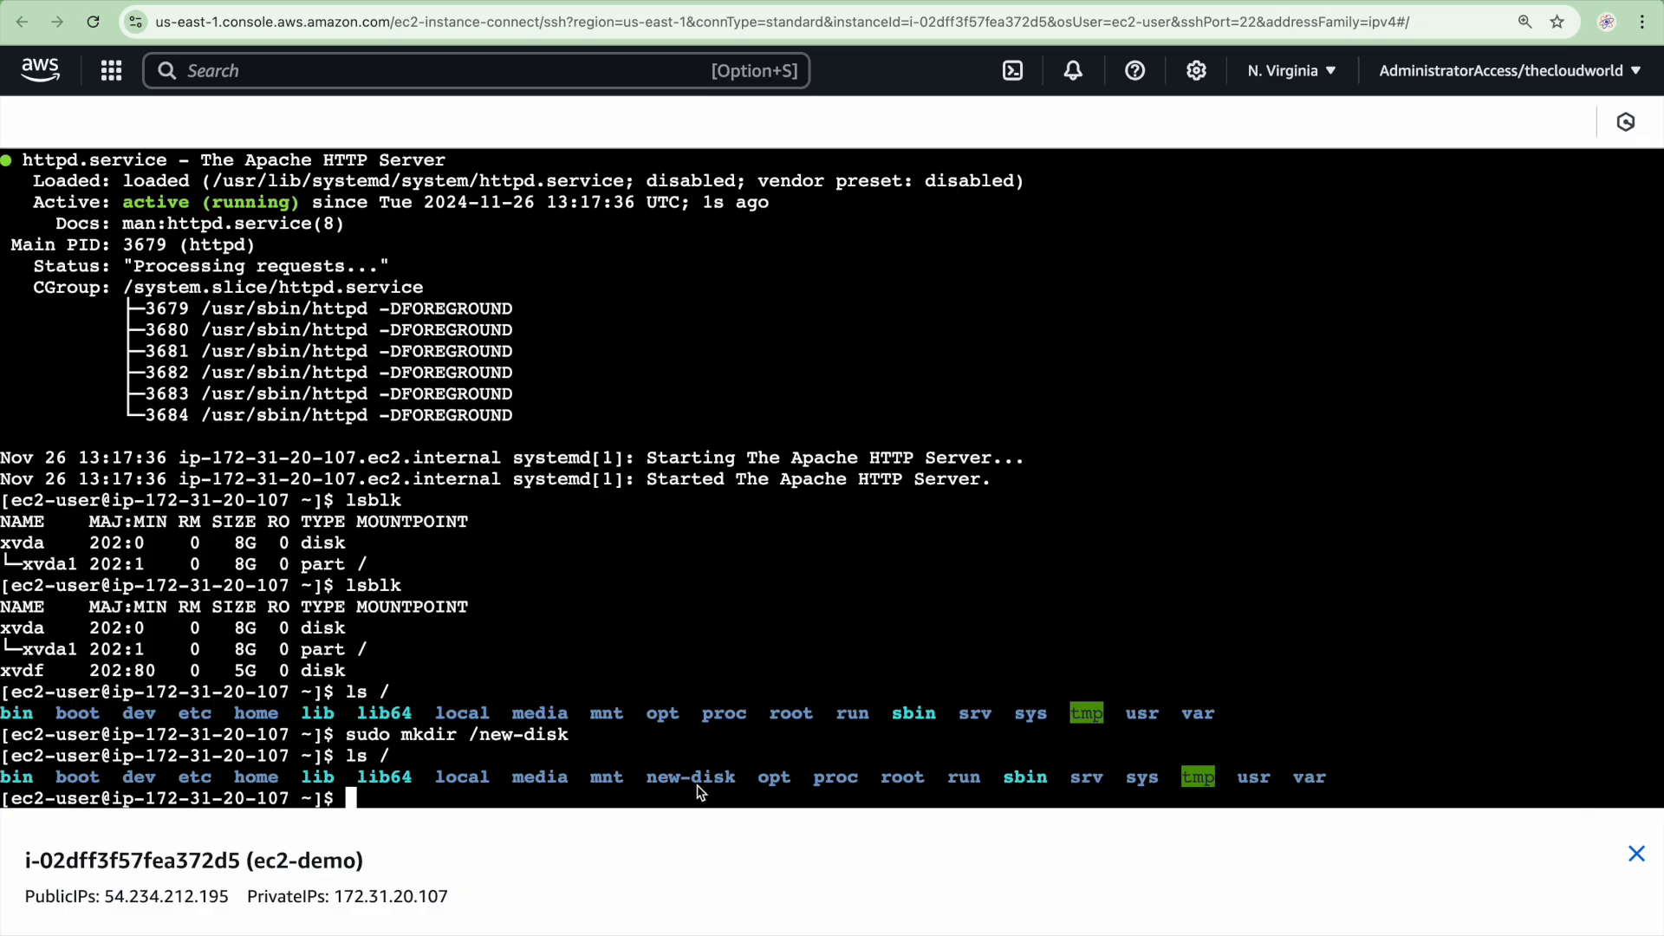
drag(730, 778, 649, 788)
drag(360, 674, 4, 678)
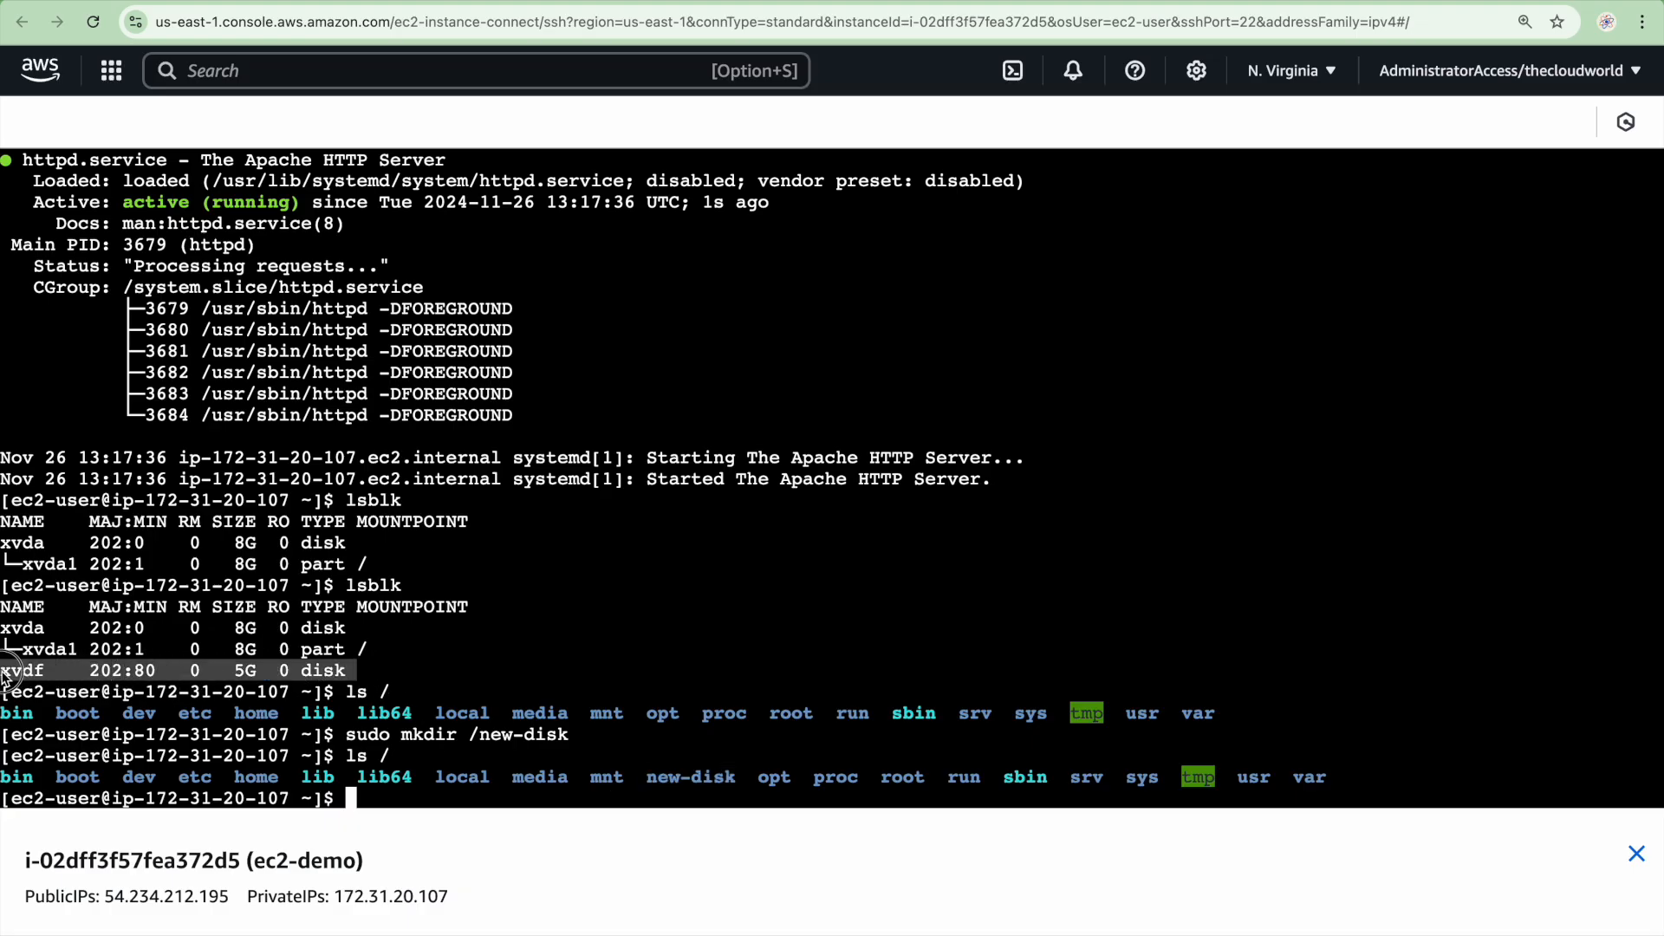
drag(650, 782, 736, 780)
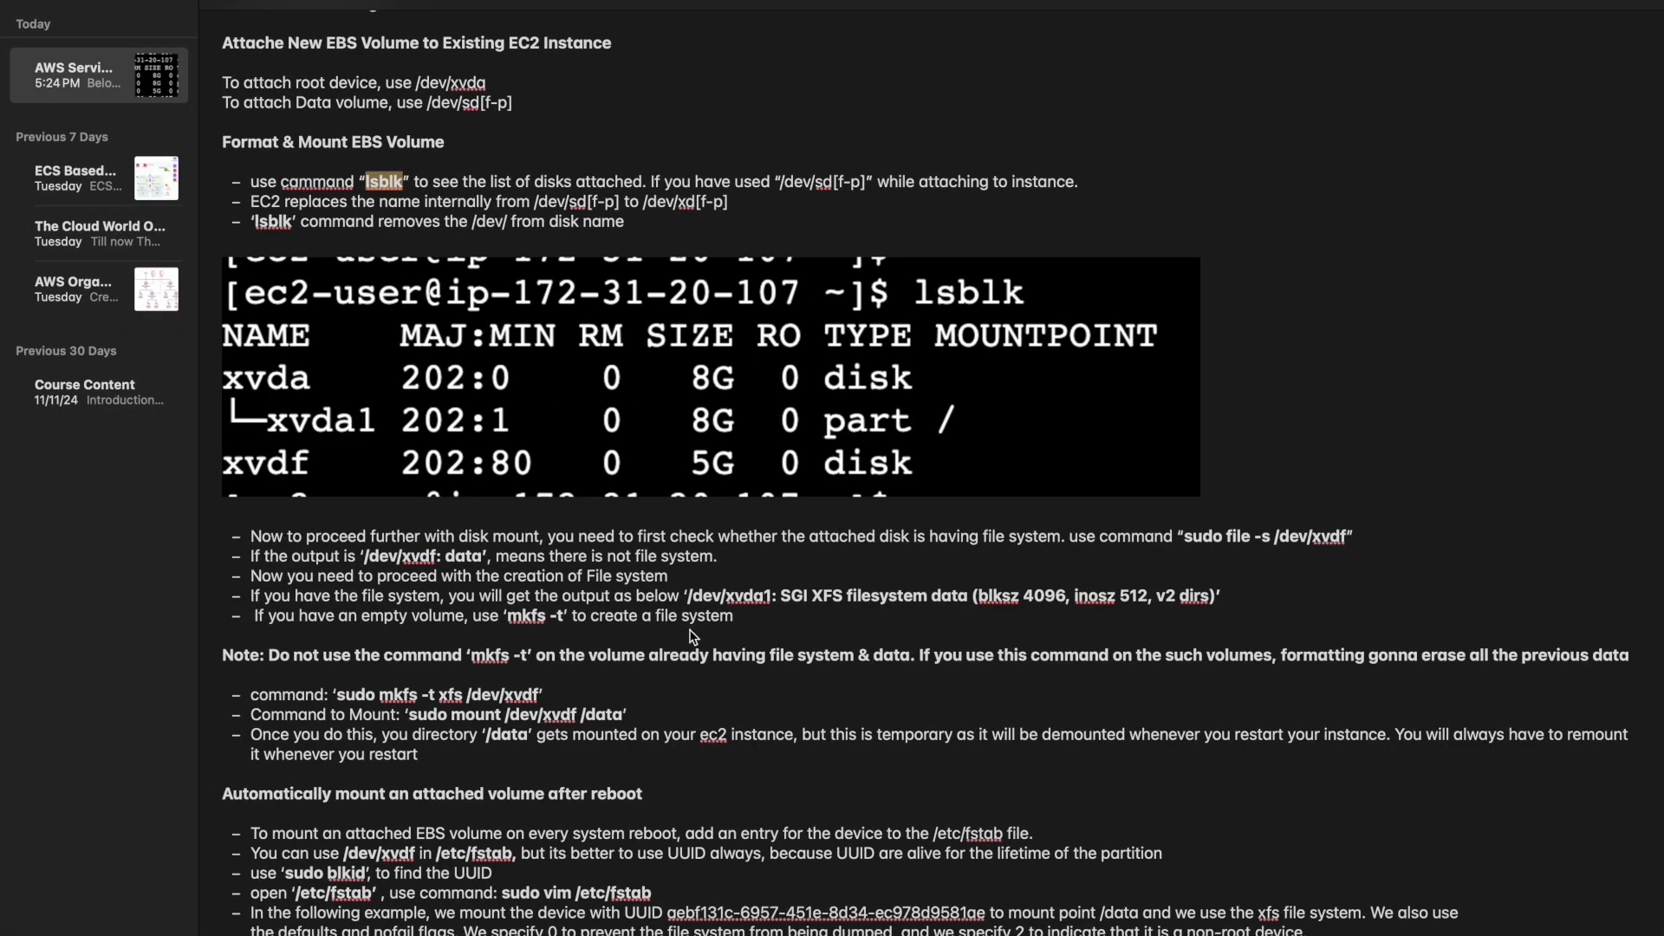
Copy the file system check command from the notes, run sudo file -s /dev/xvdf in the terminal and read its output
drag(1185, 517, 1346, 519)
key(super+c)
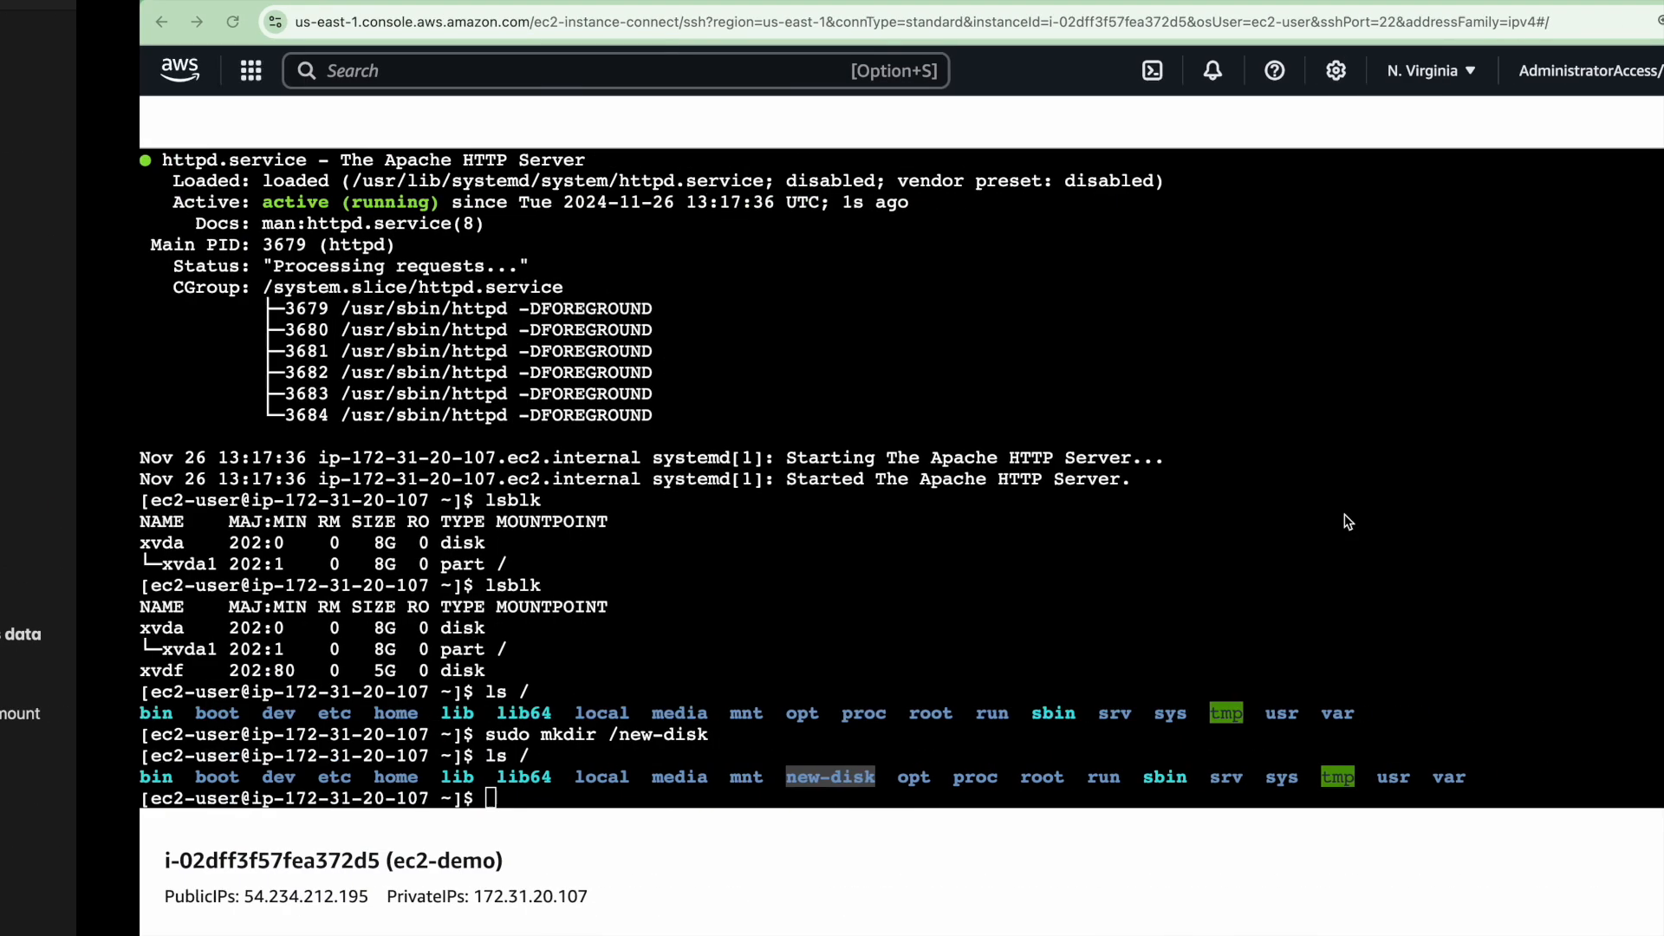
click(759, 746)
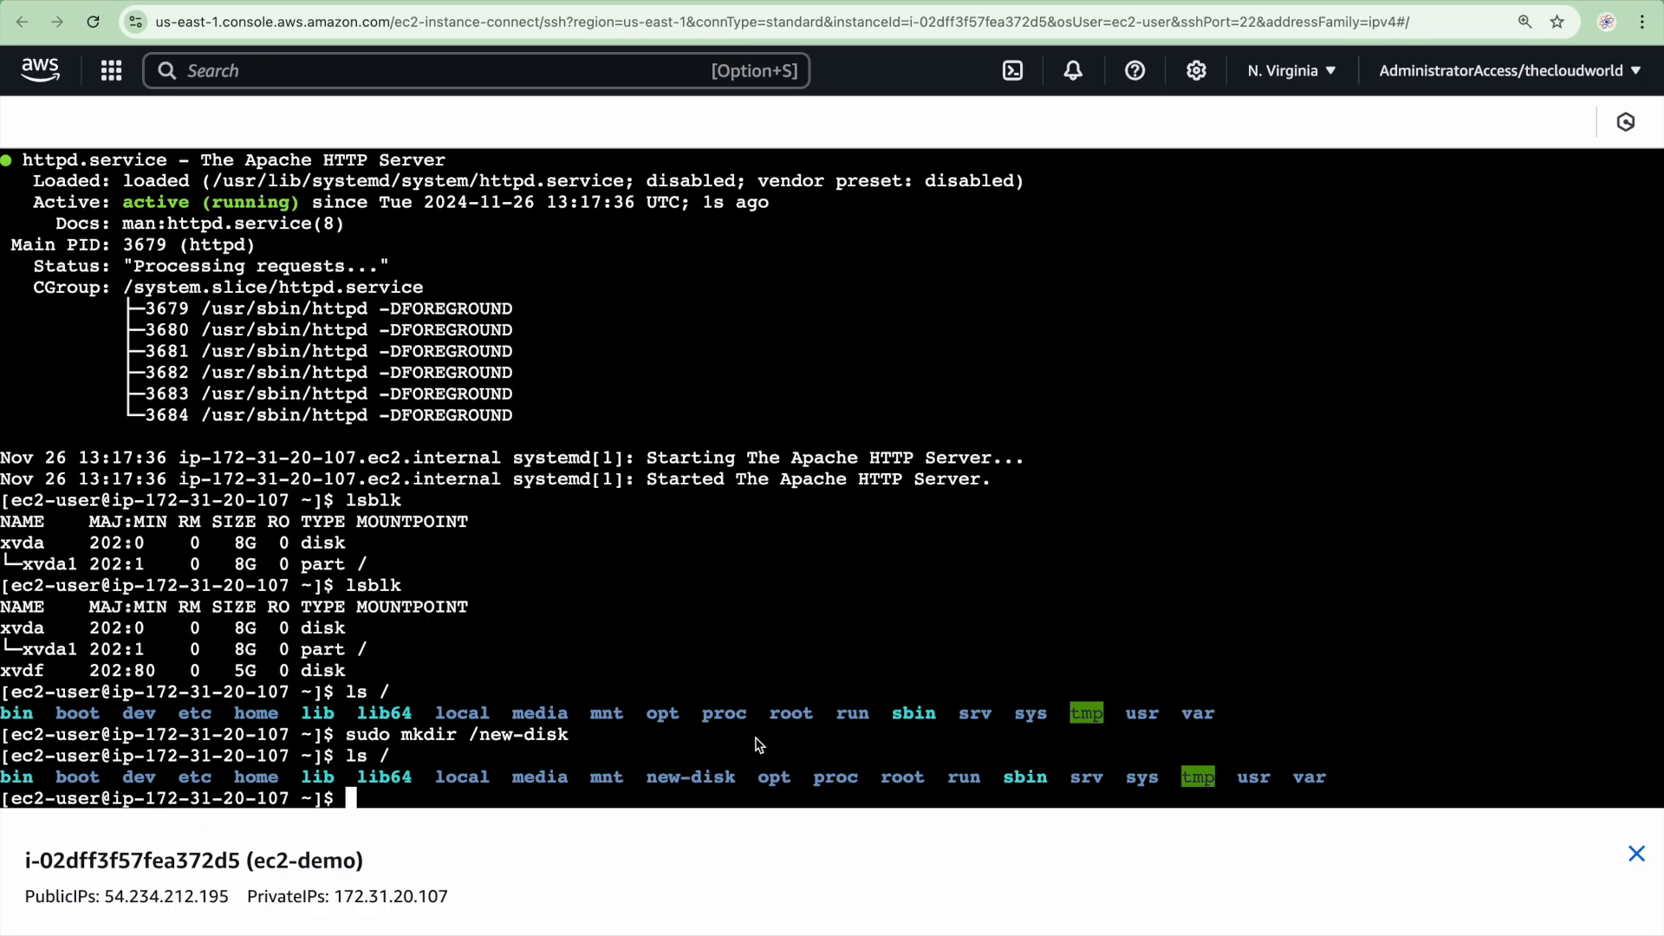
key(ctrl+Left)
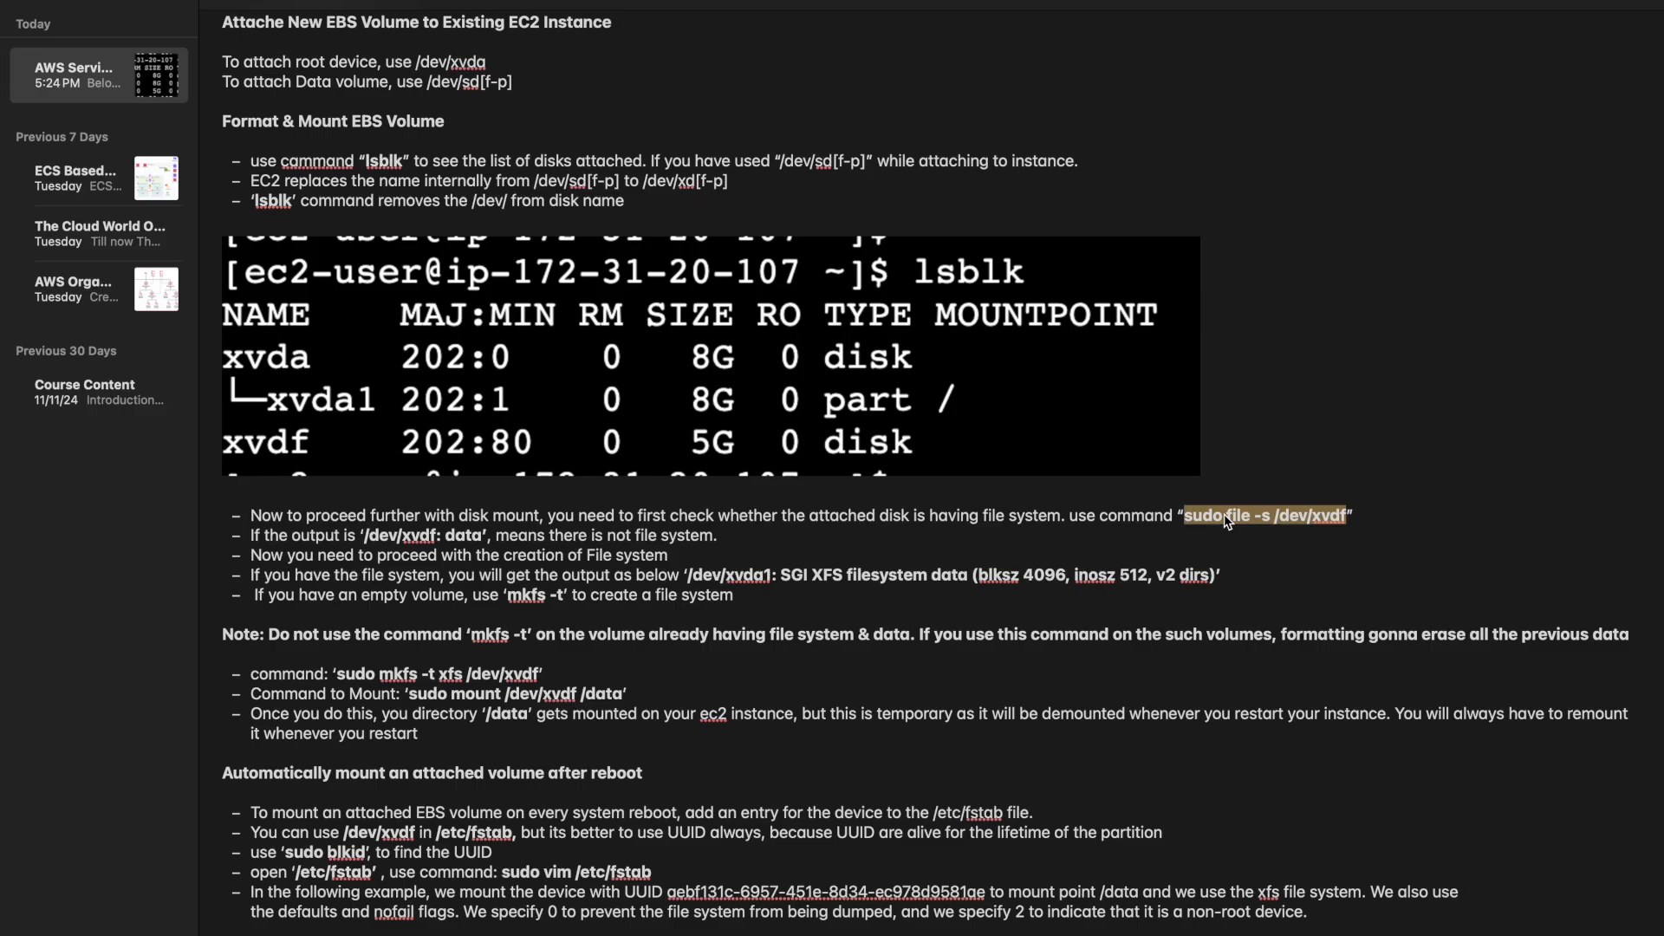
key(ctrl+Right)
key(super+v)
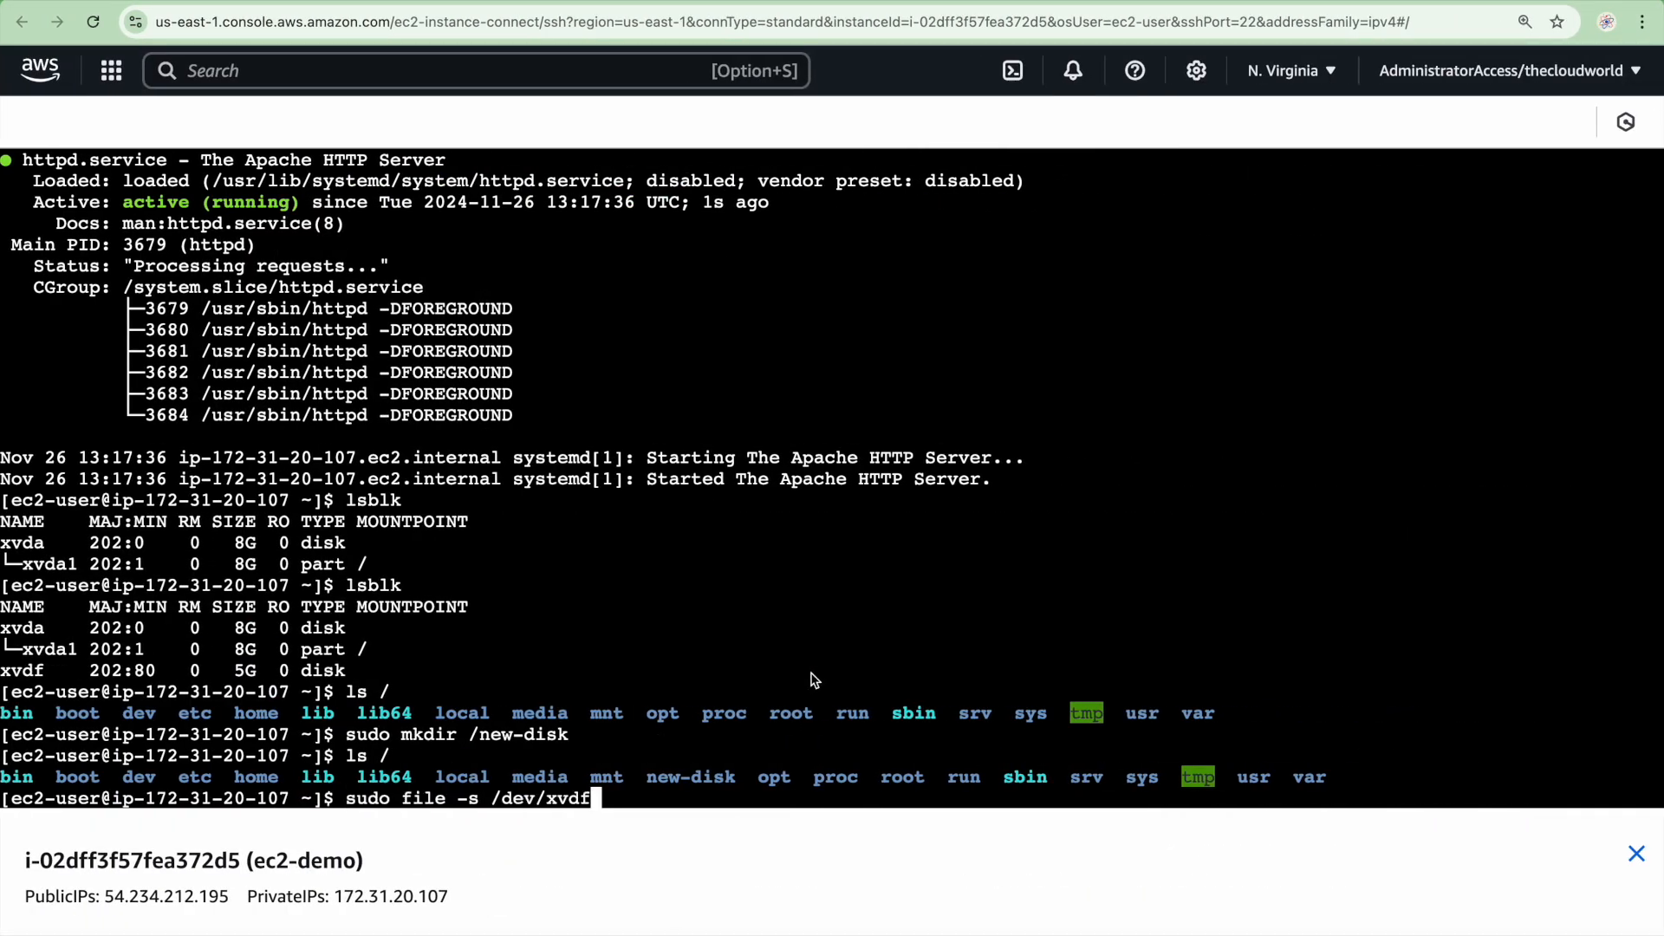
key(Return)
drag(179, 780, 2, 782)
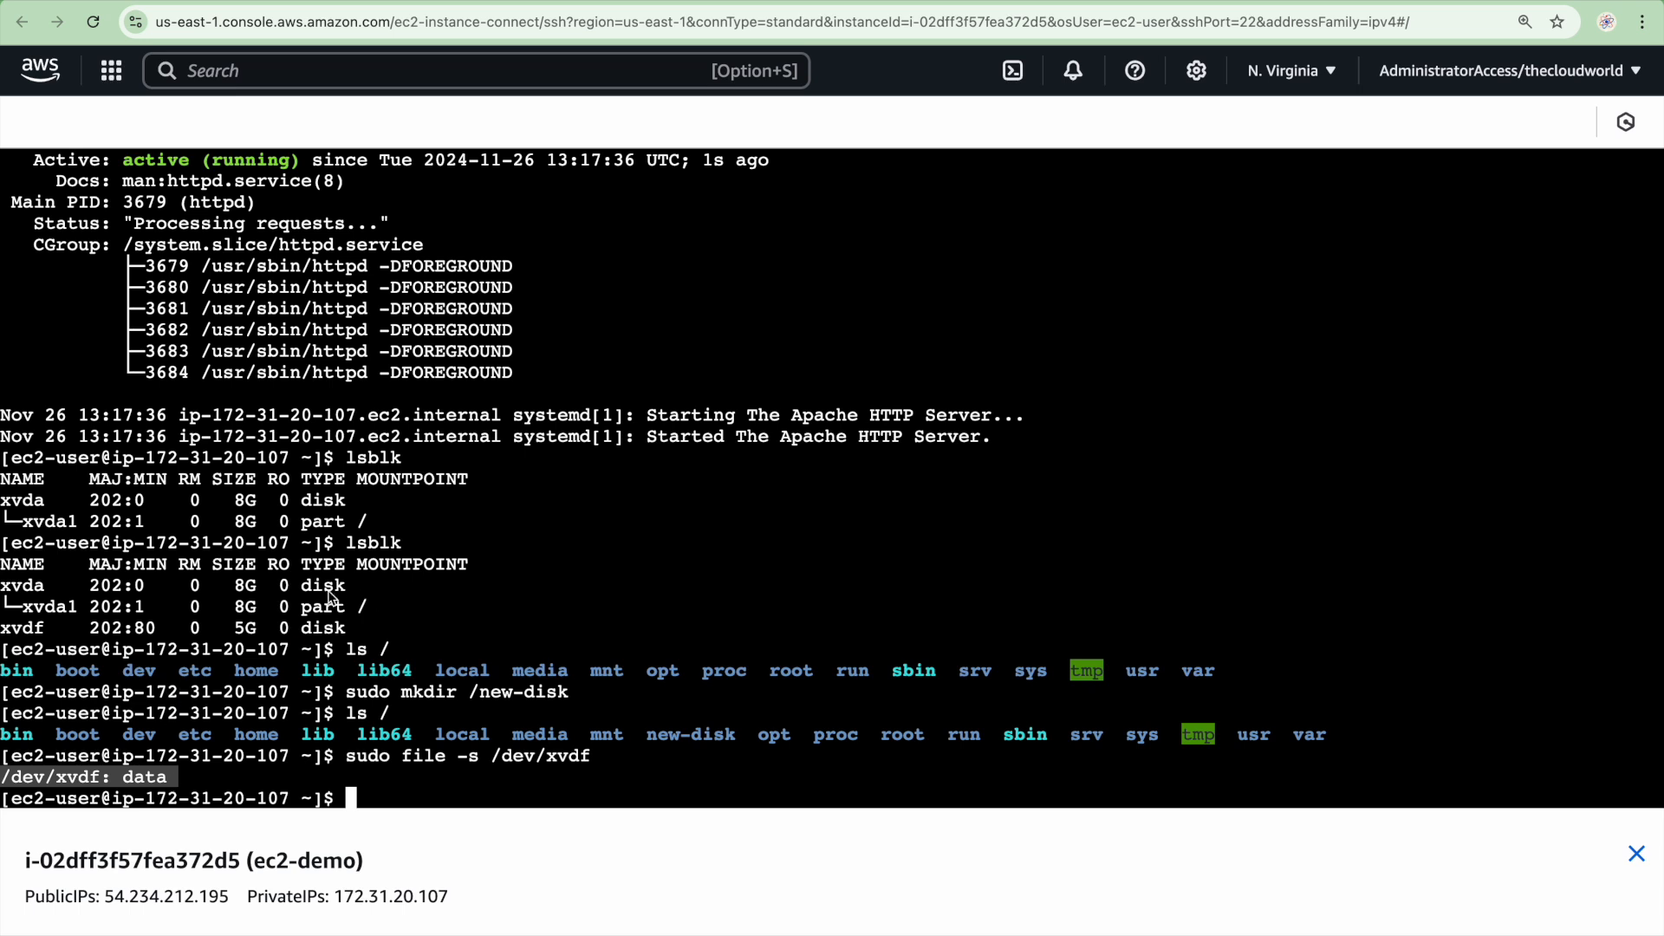
Run sudo file -s /dev/xvda to check the root disk and compare its output with that of /dev/xvdf
drag(45, 589, 3, 589)
click(2, 591)
key(Up)
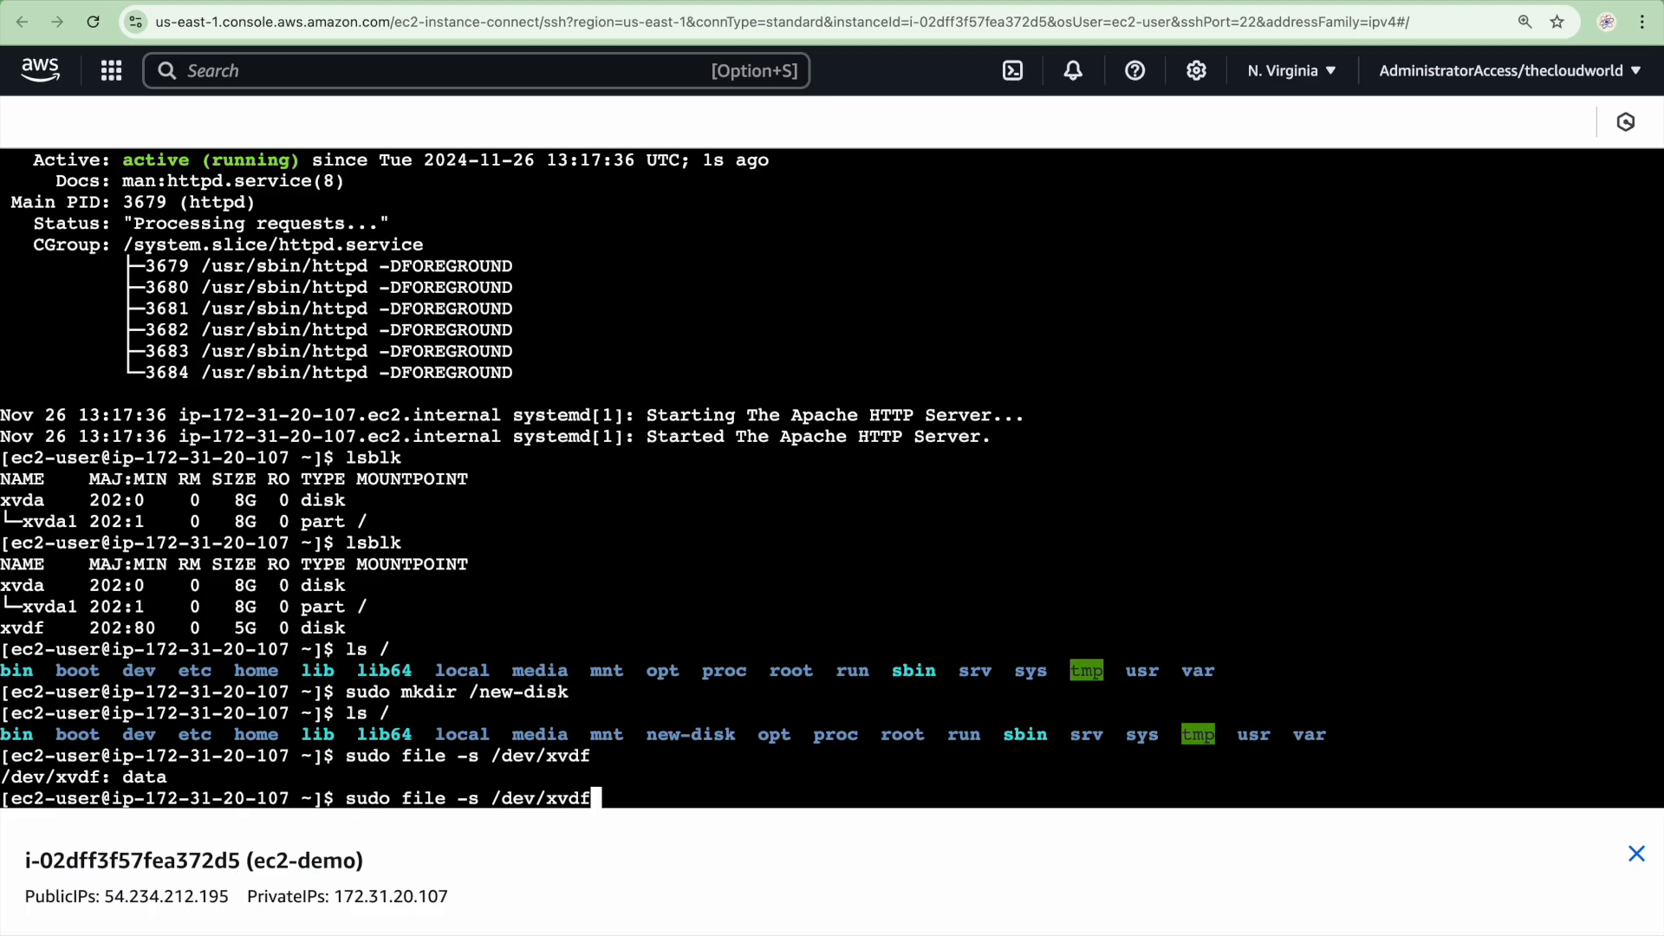
key(BackSpace)
text(a)
key(Return)
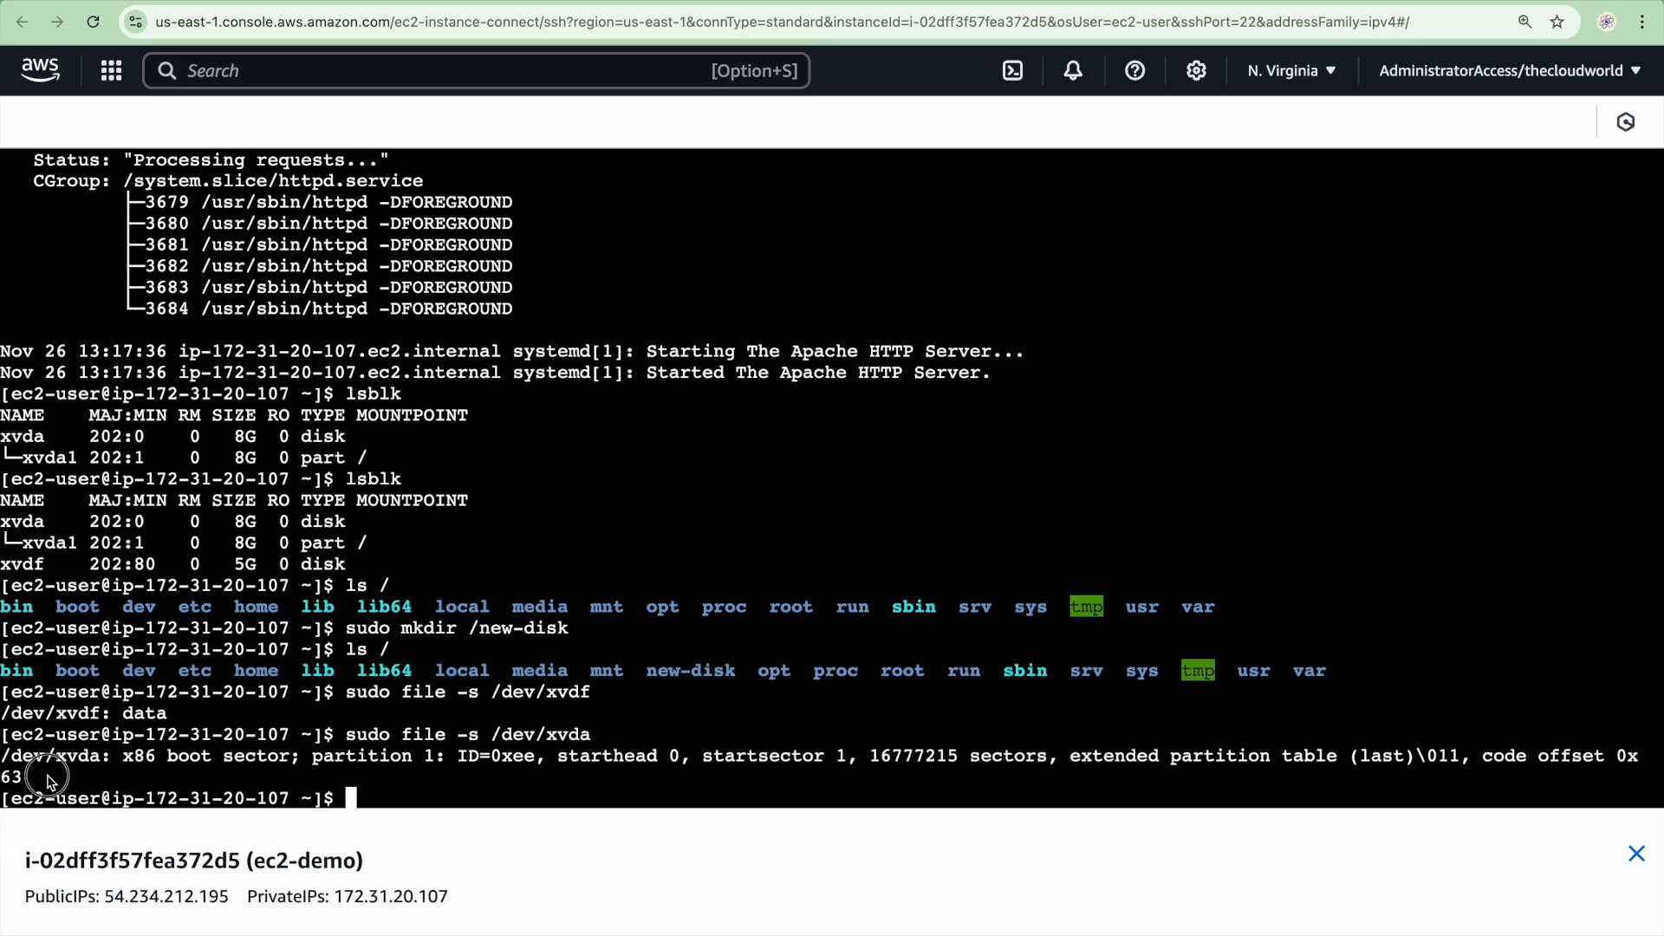
triple_click(16, 770)
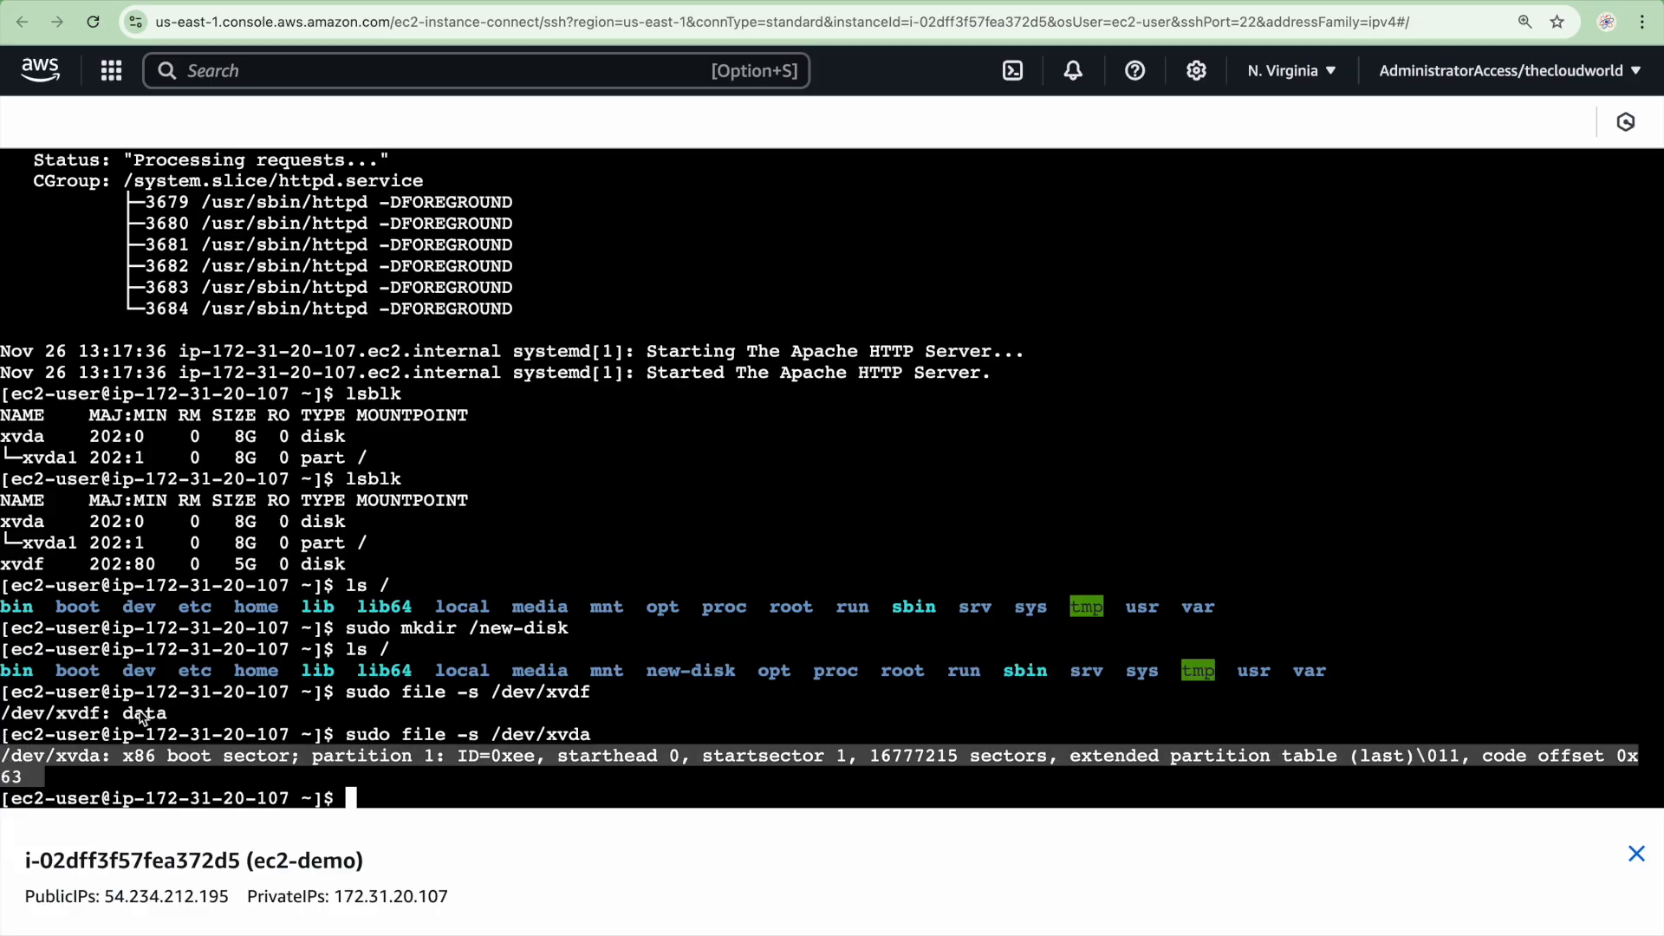
drag(601, 694, 507, 693)
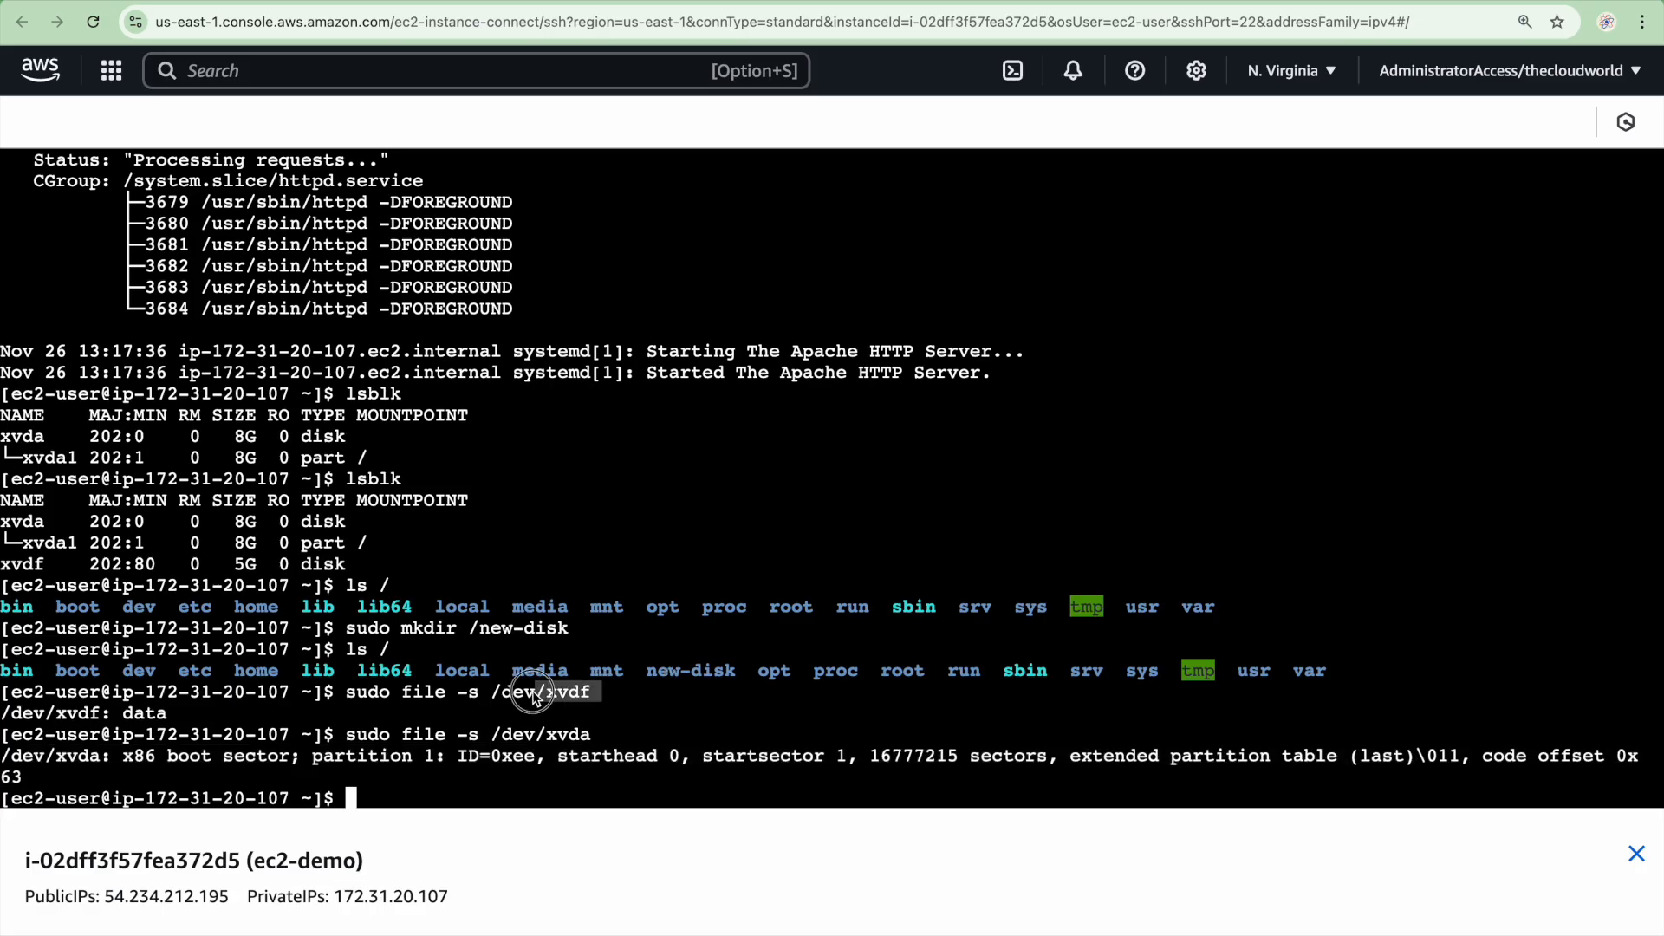
click(590, 693)
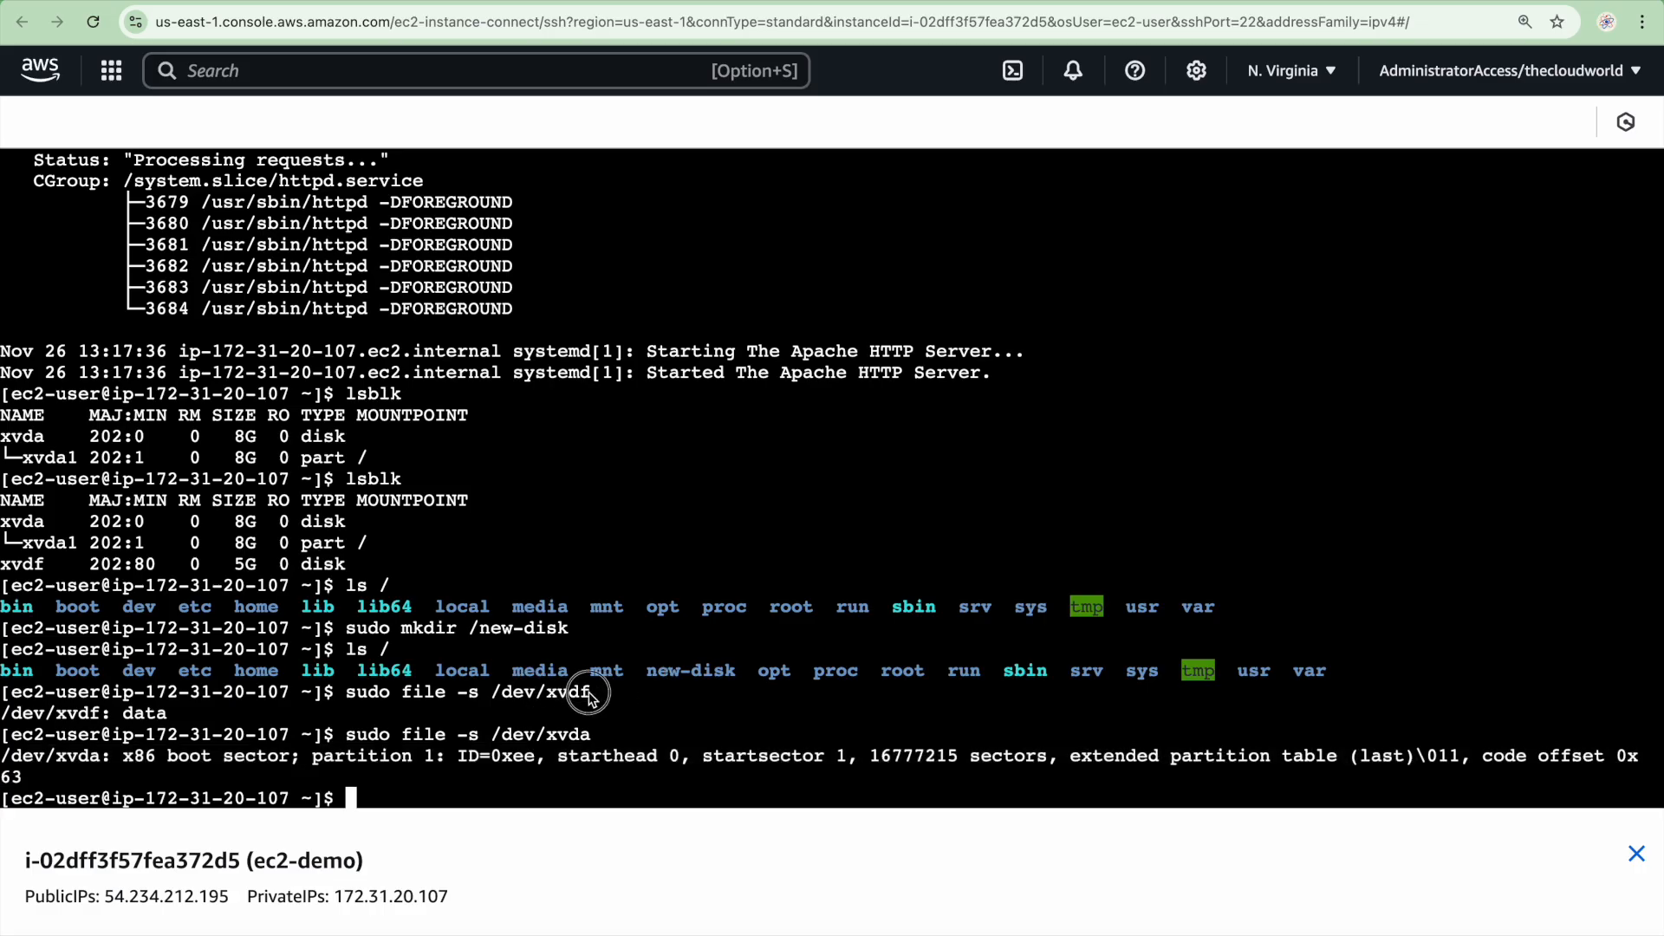
Copy the XFS format command from the notes and run sudo mkfs -t xfs /dev/xvdf in the instance terminal
drag(591, 693, 345, 694)
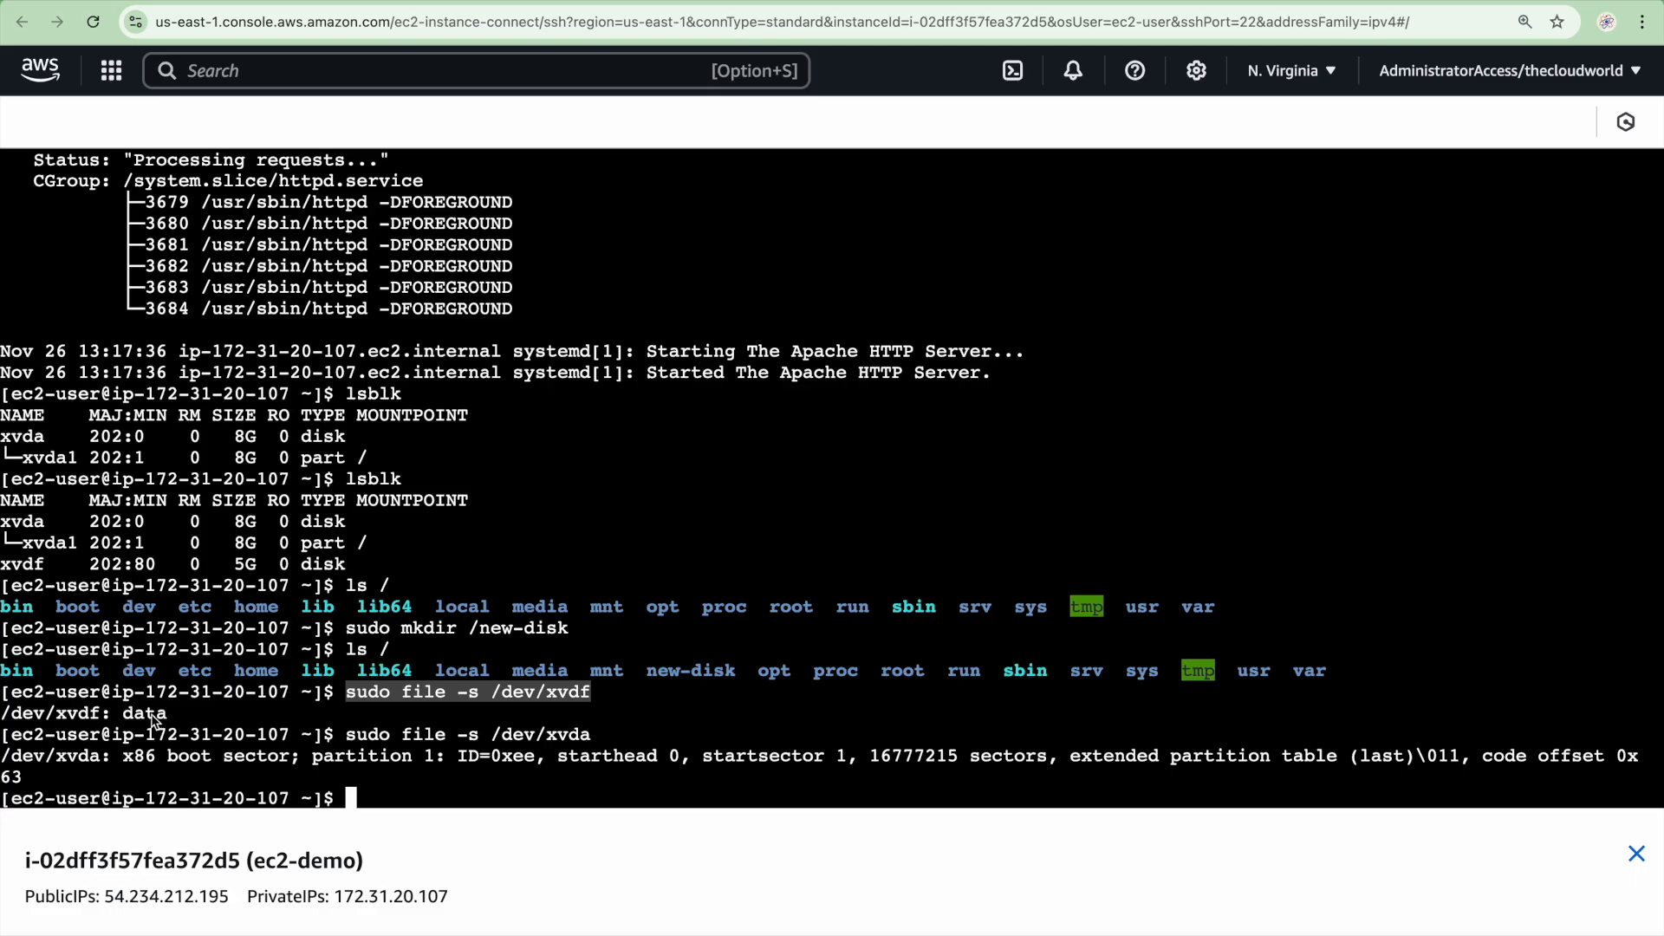
drag(168, 712, 5, 713)
key(ctrl+Left)
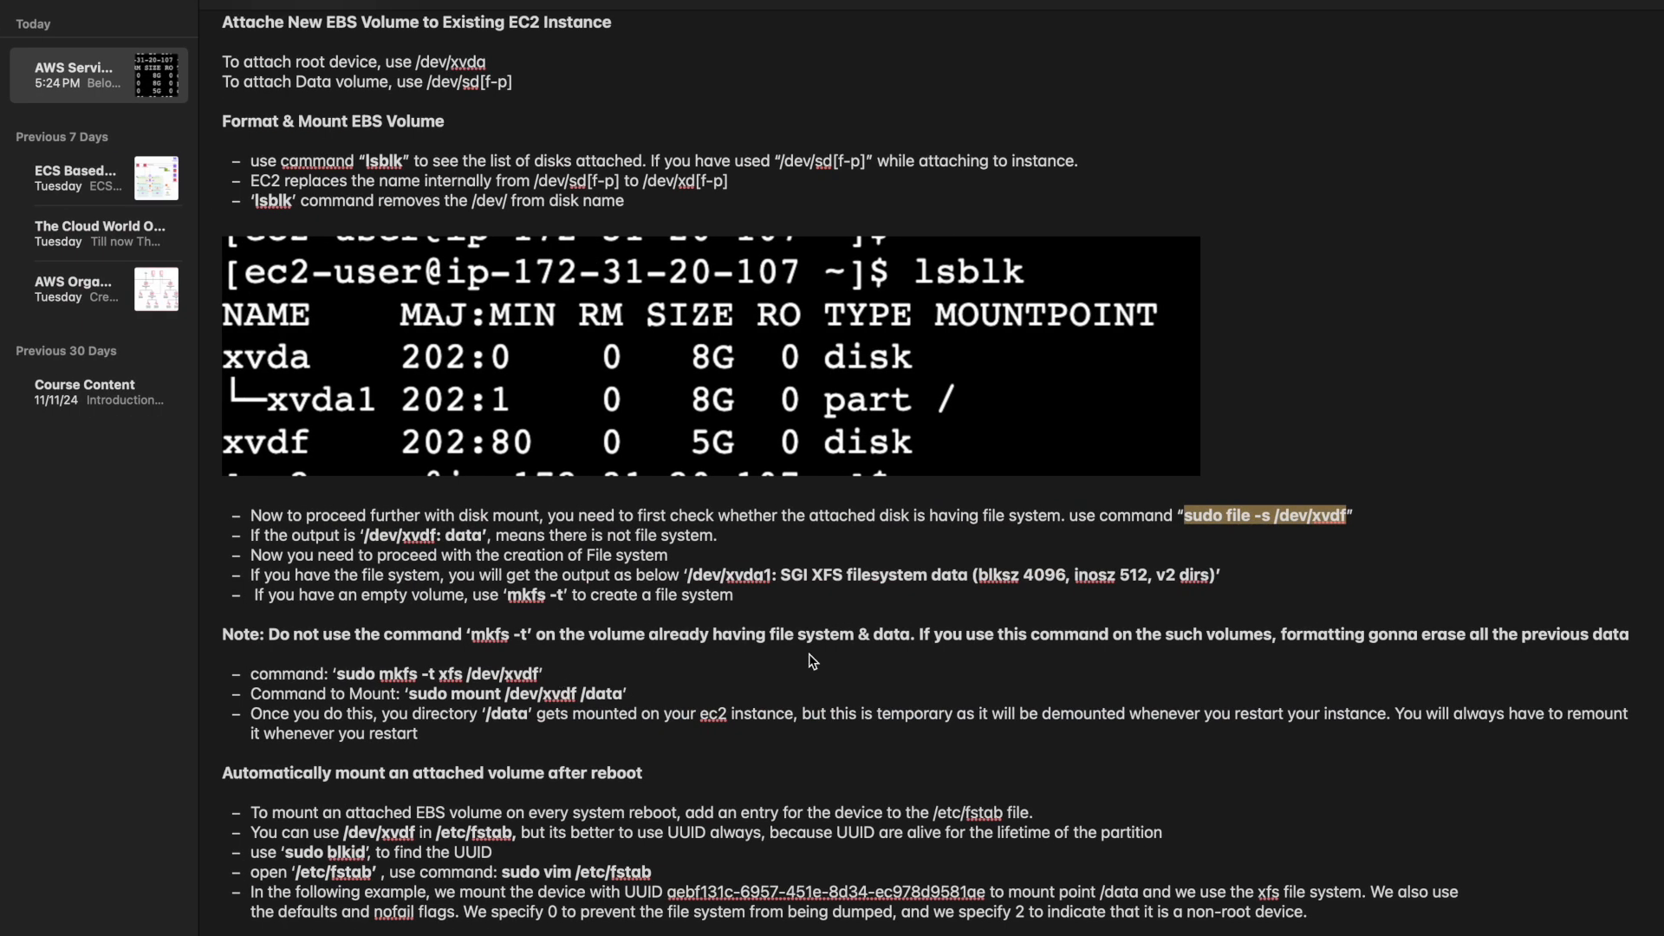
scroll(812, 661, down, 2)
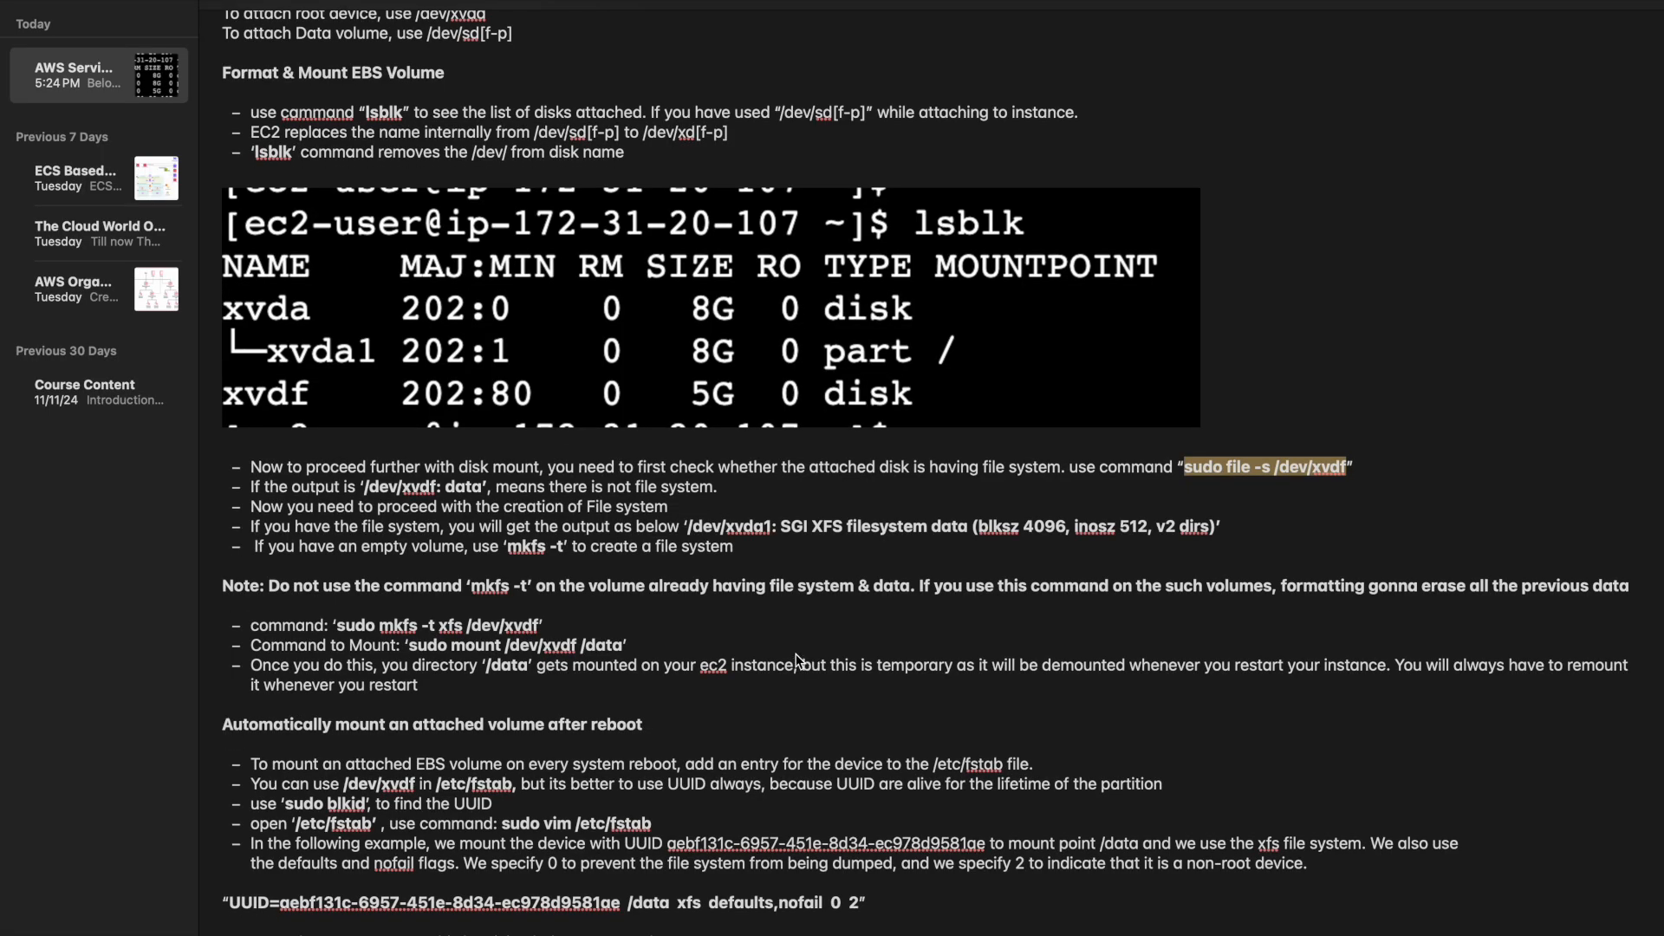
click(365, 625)
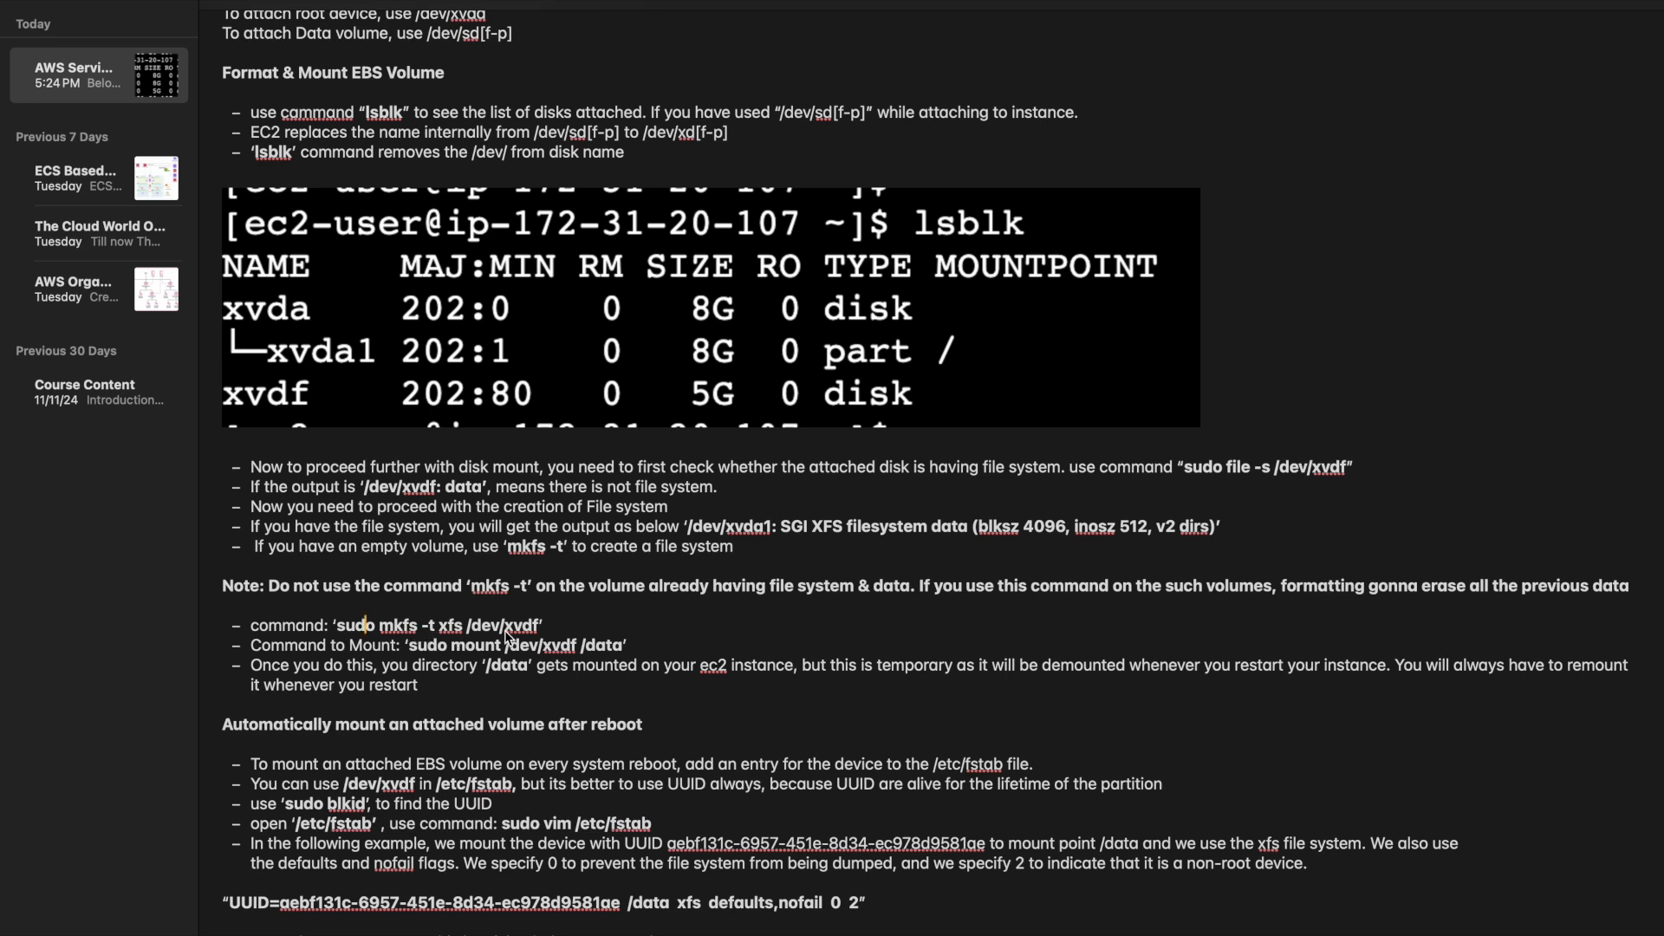
drag(539, 631, 469, 633)
drag(337, 631, 530, 634)
key(super+c)
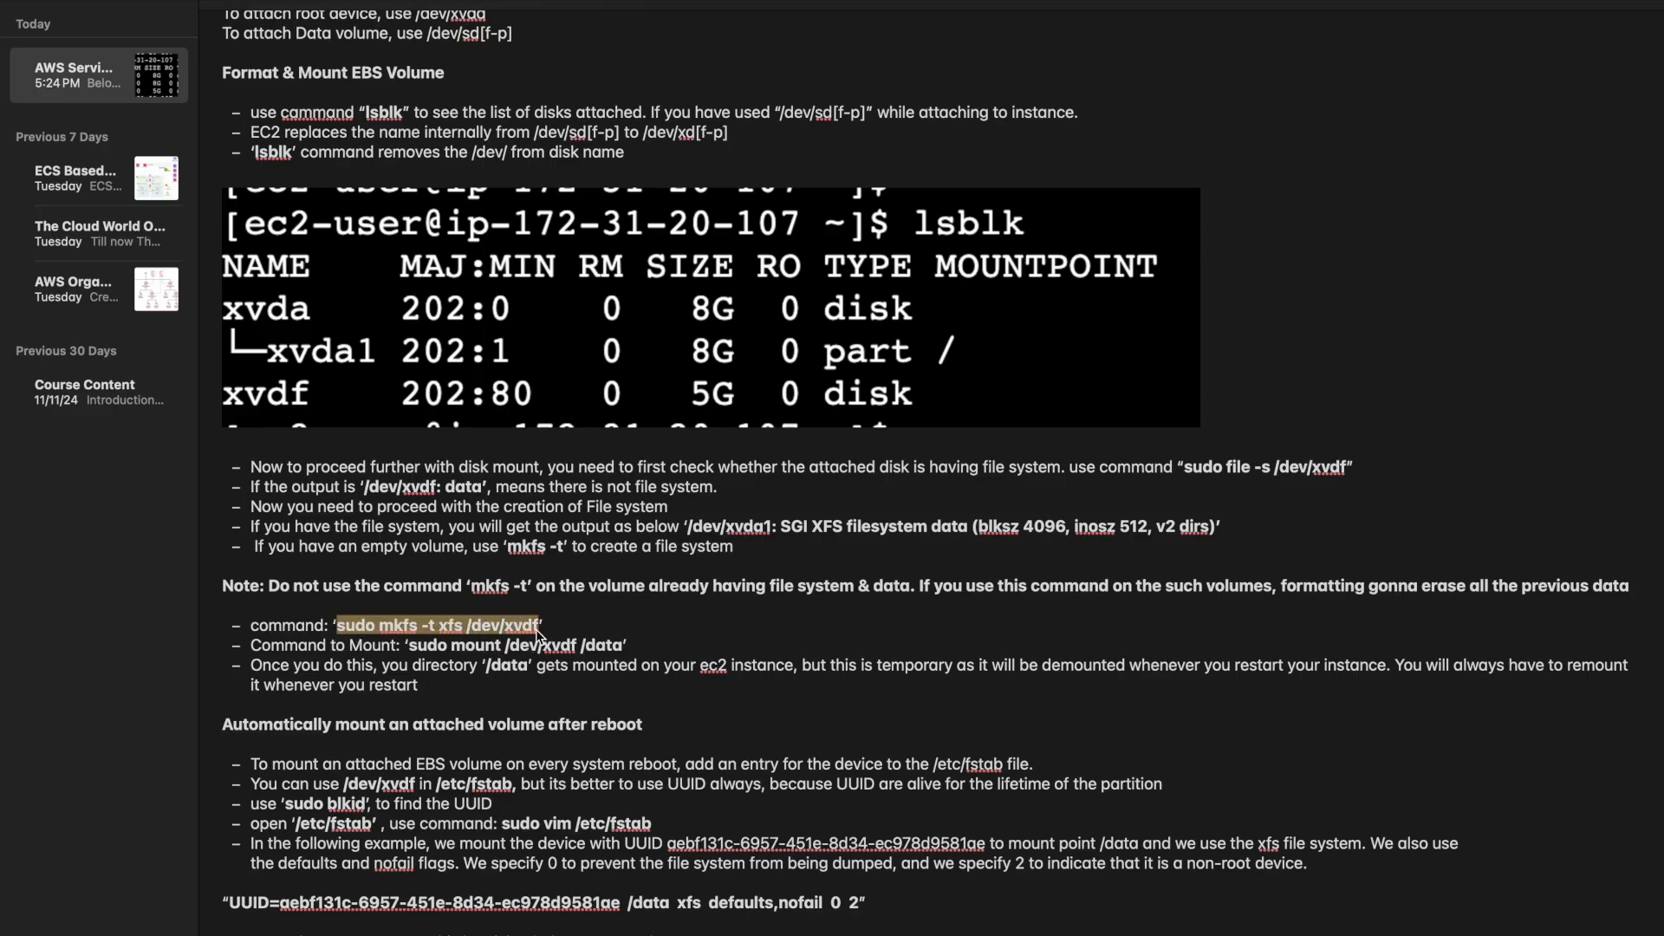
key(super+Tab)
key(super+v)
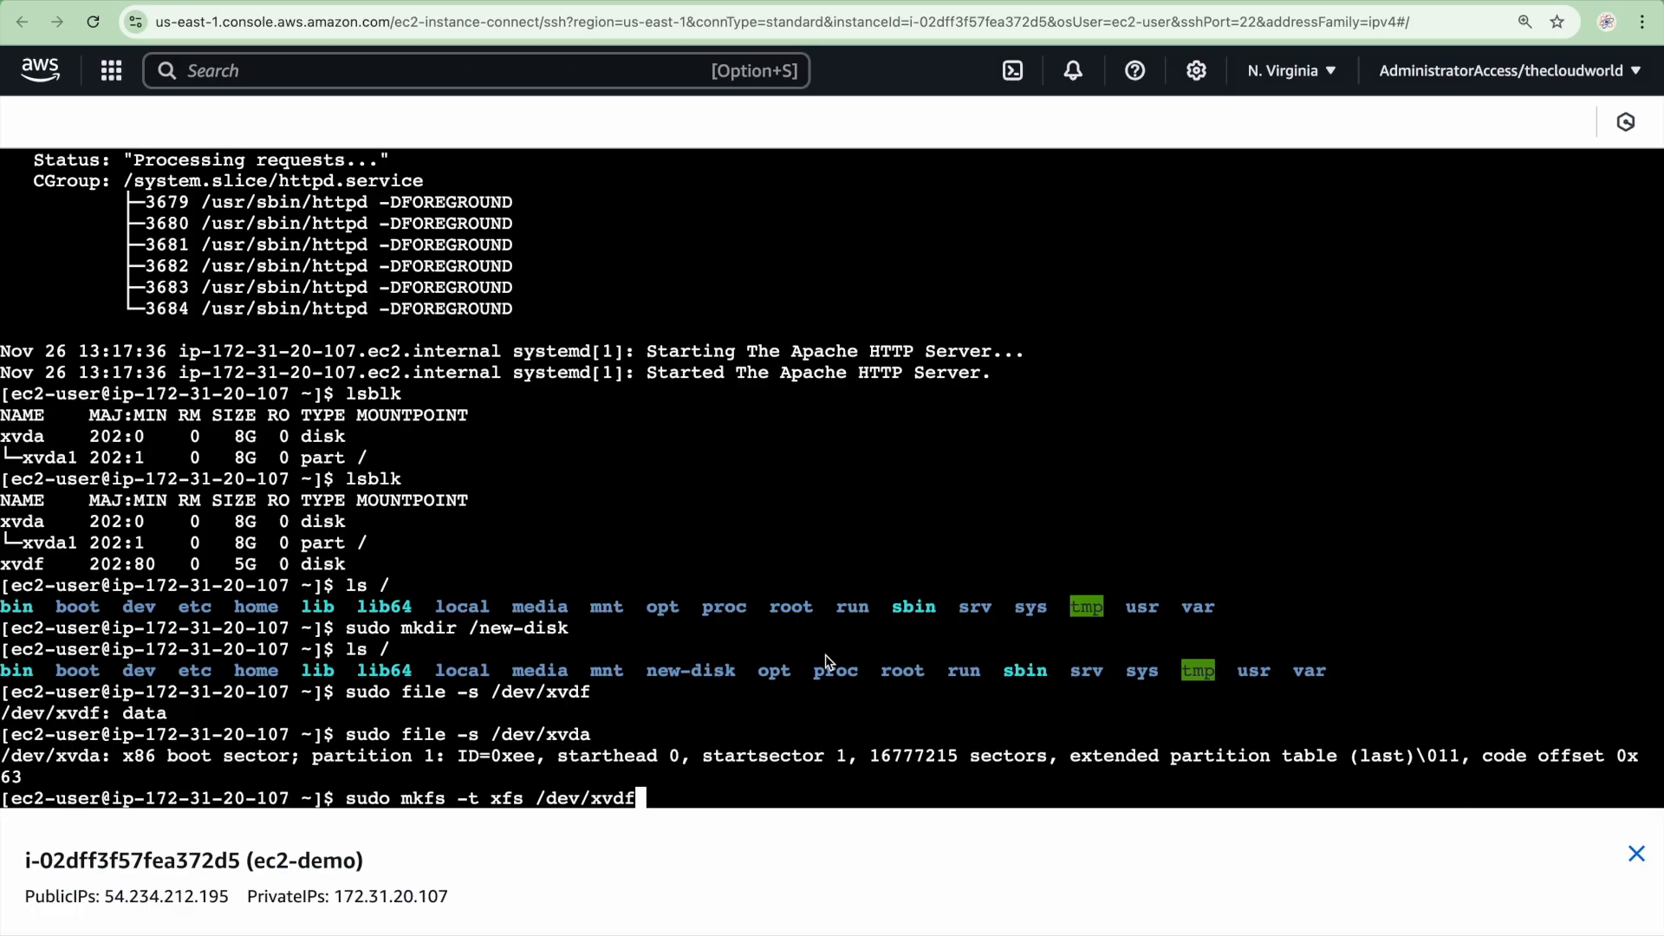
key(Return)
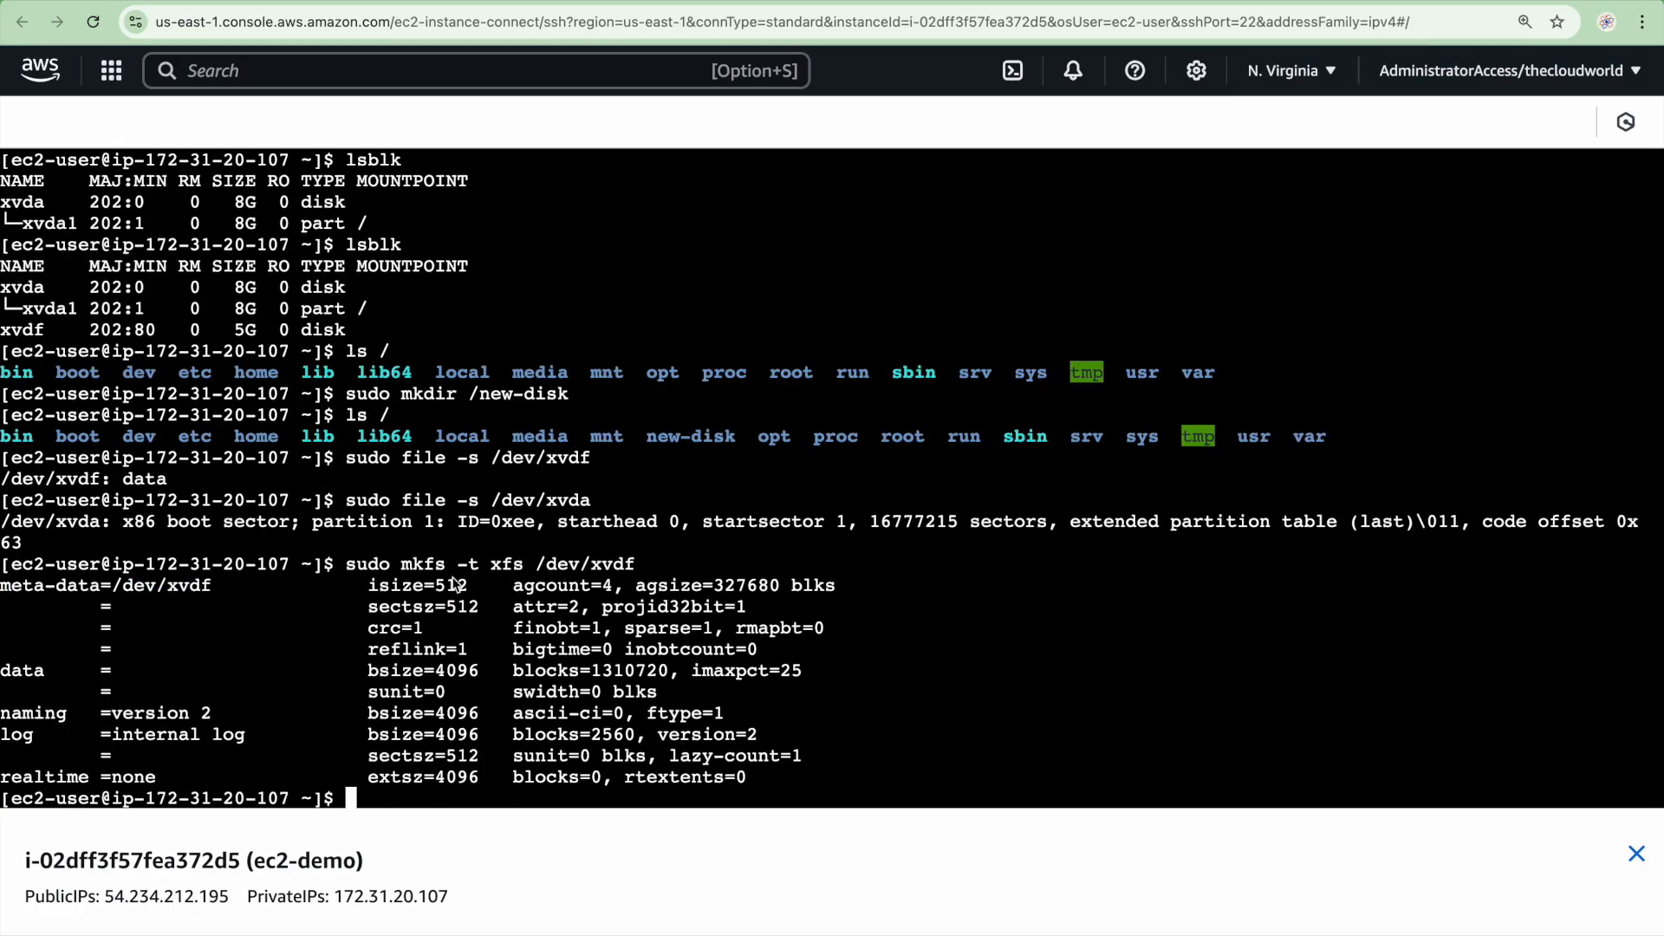
Run sudo file -s /dev/xvdf again and check the file system reported for the formatted disk
key(Up)
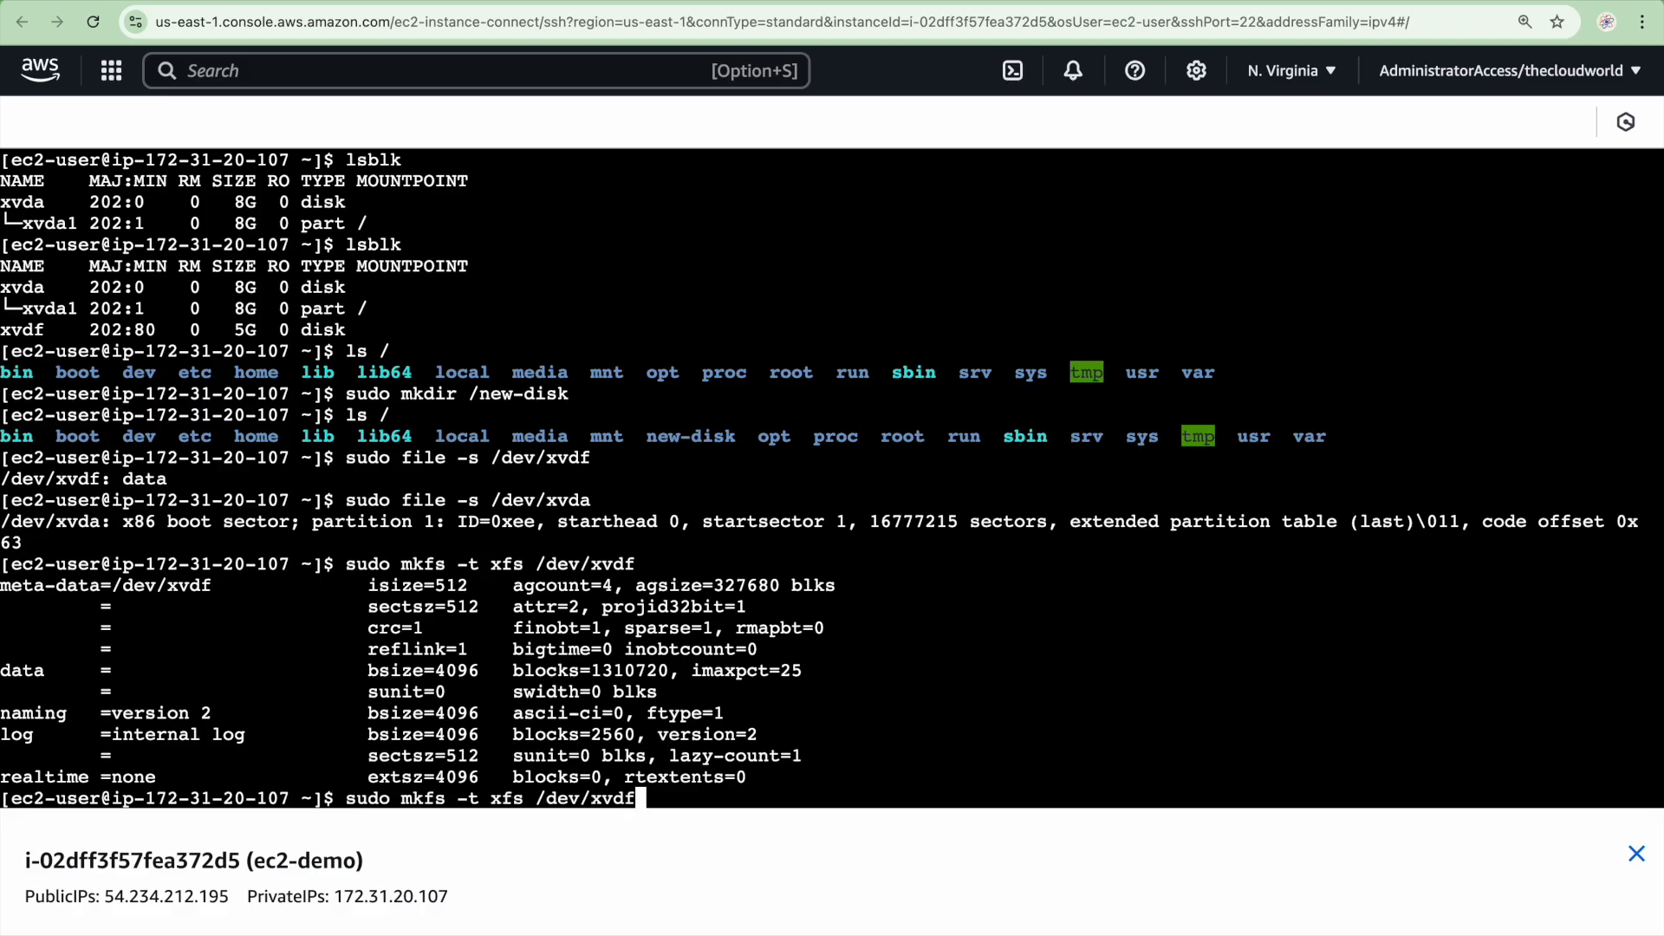
key(Up)
key(BackSpace)
text(f)
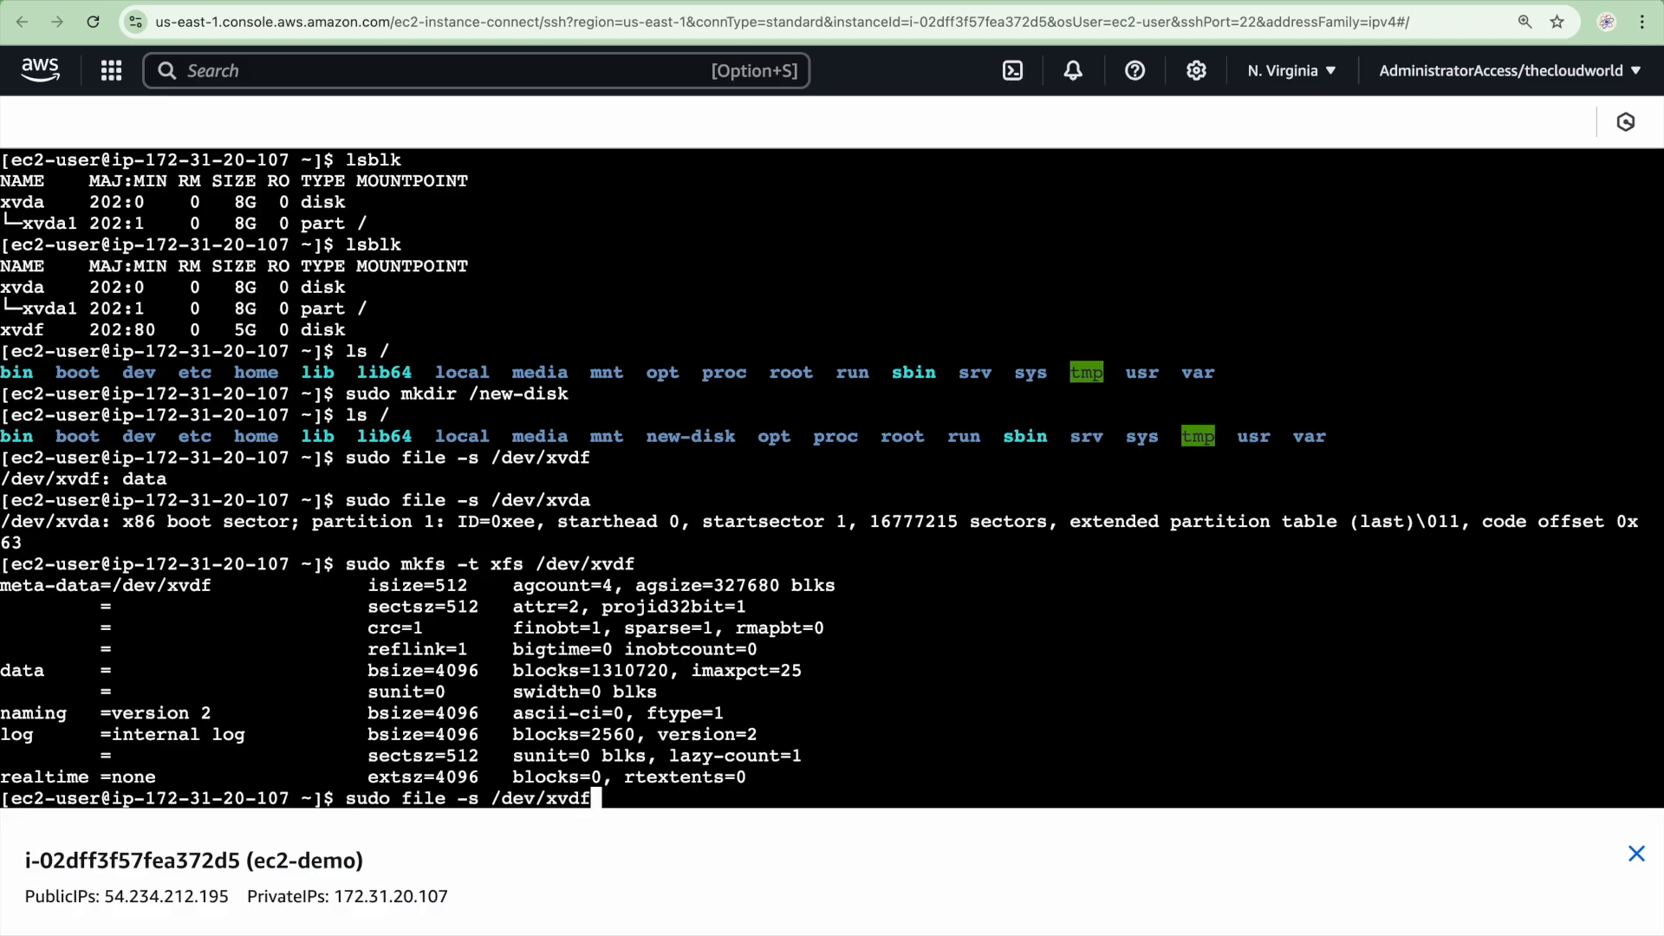
key(Return)
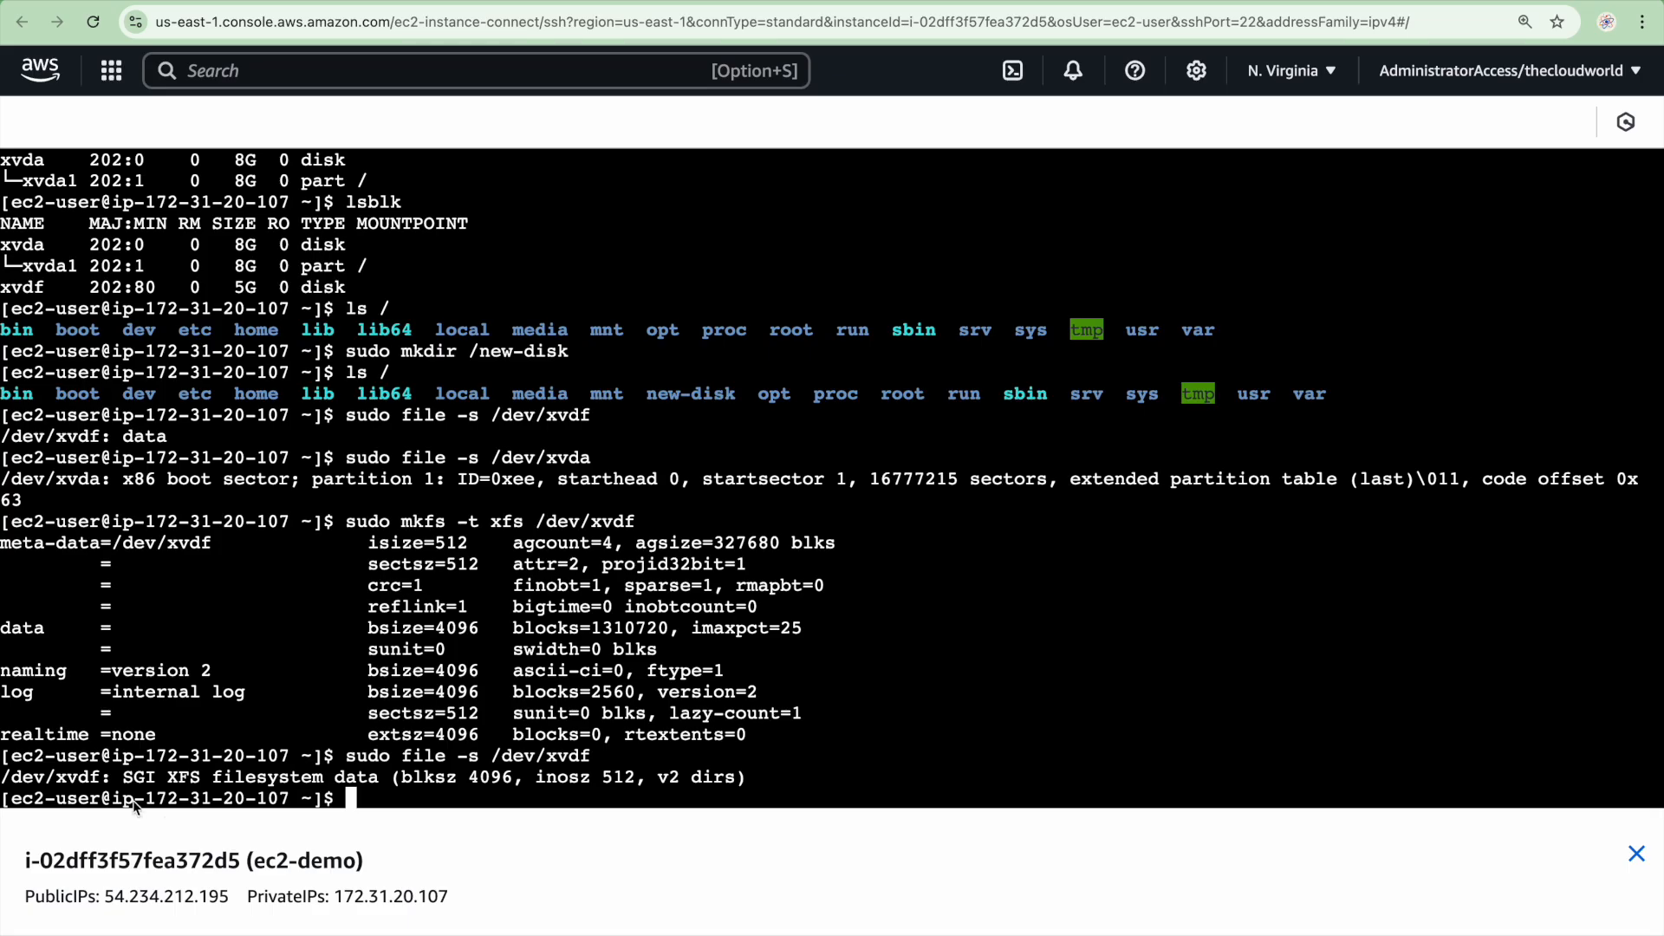
drag(126, 789, 757, 776)
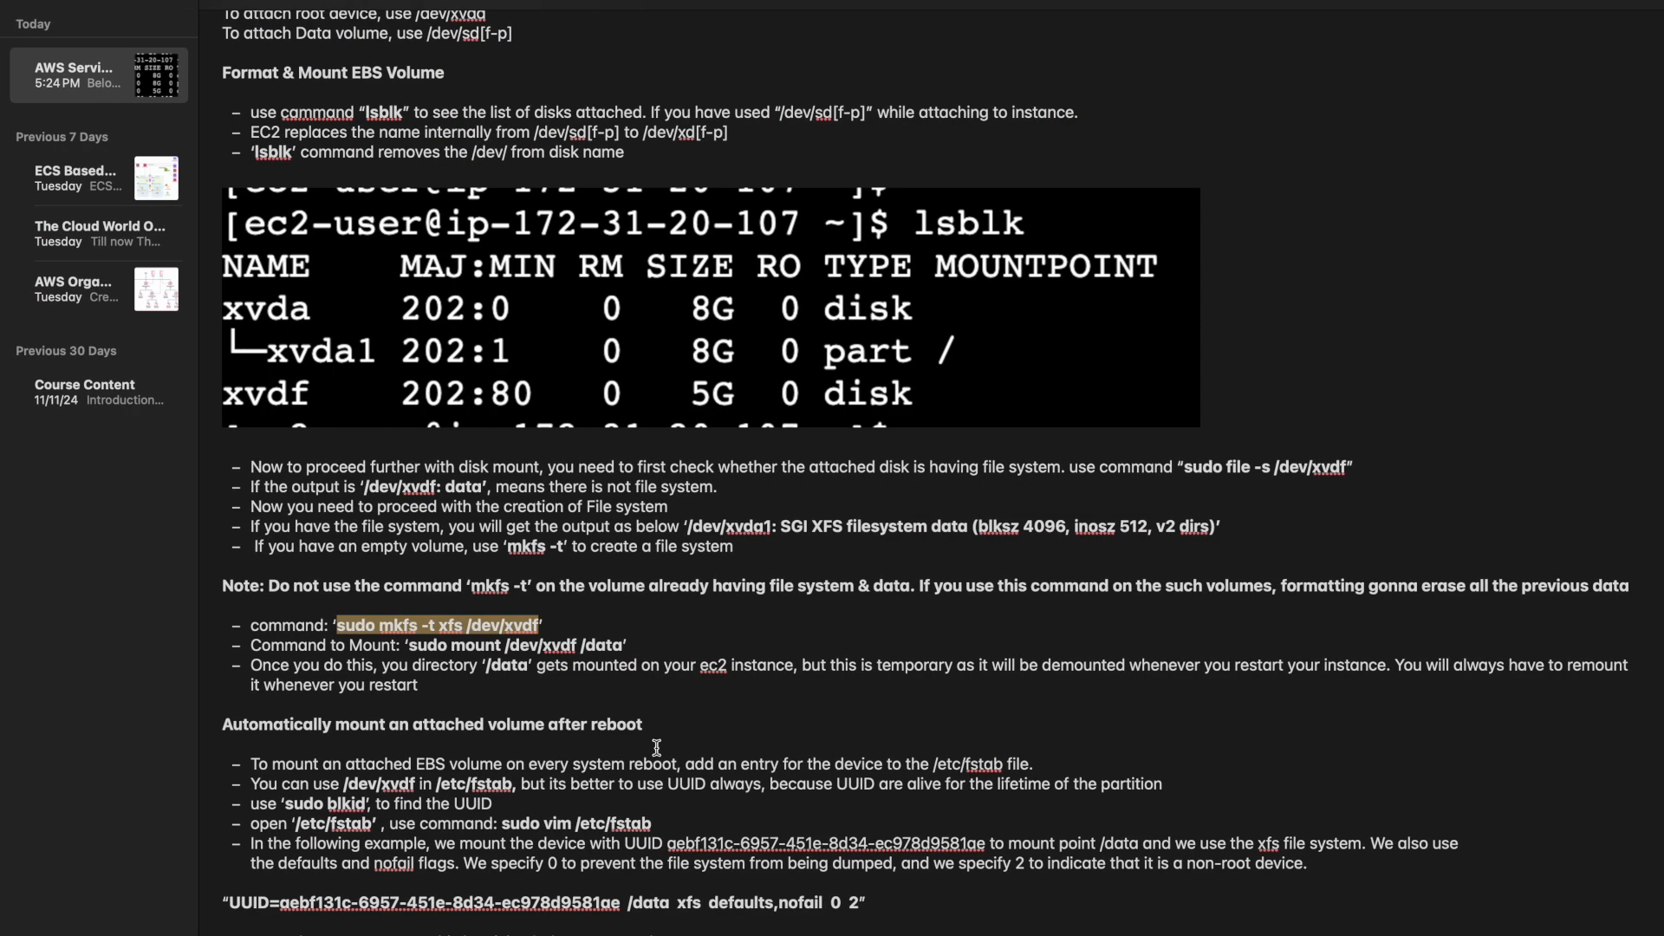
Copy the mount command sudo mount /dev/xvdf /data from the notes and paste it at the terminal prompt
scroll(657, 747, down, 3)
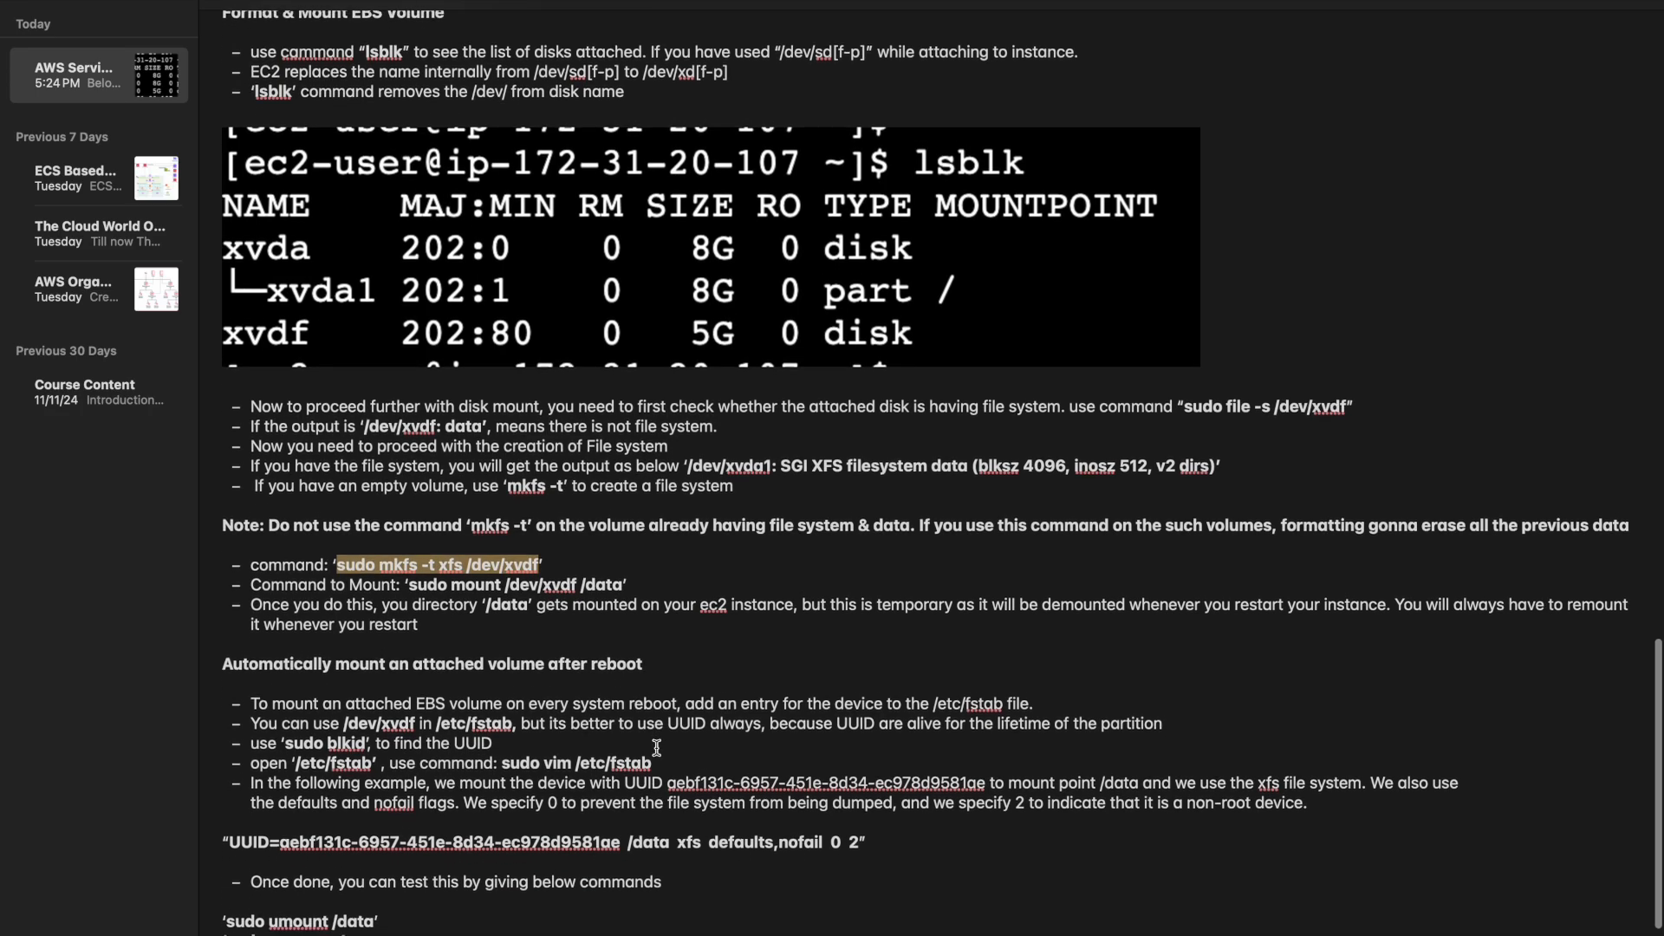
scroll(657, 747, down, 1)
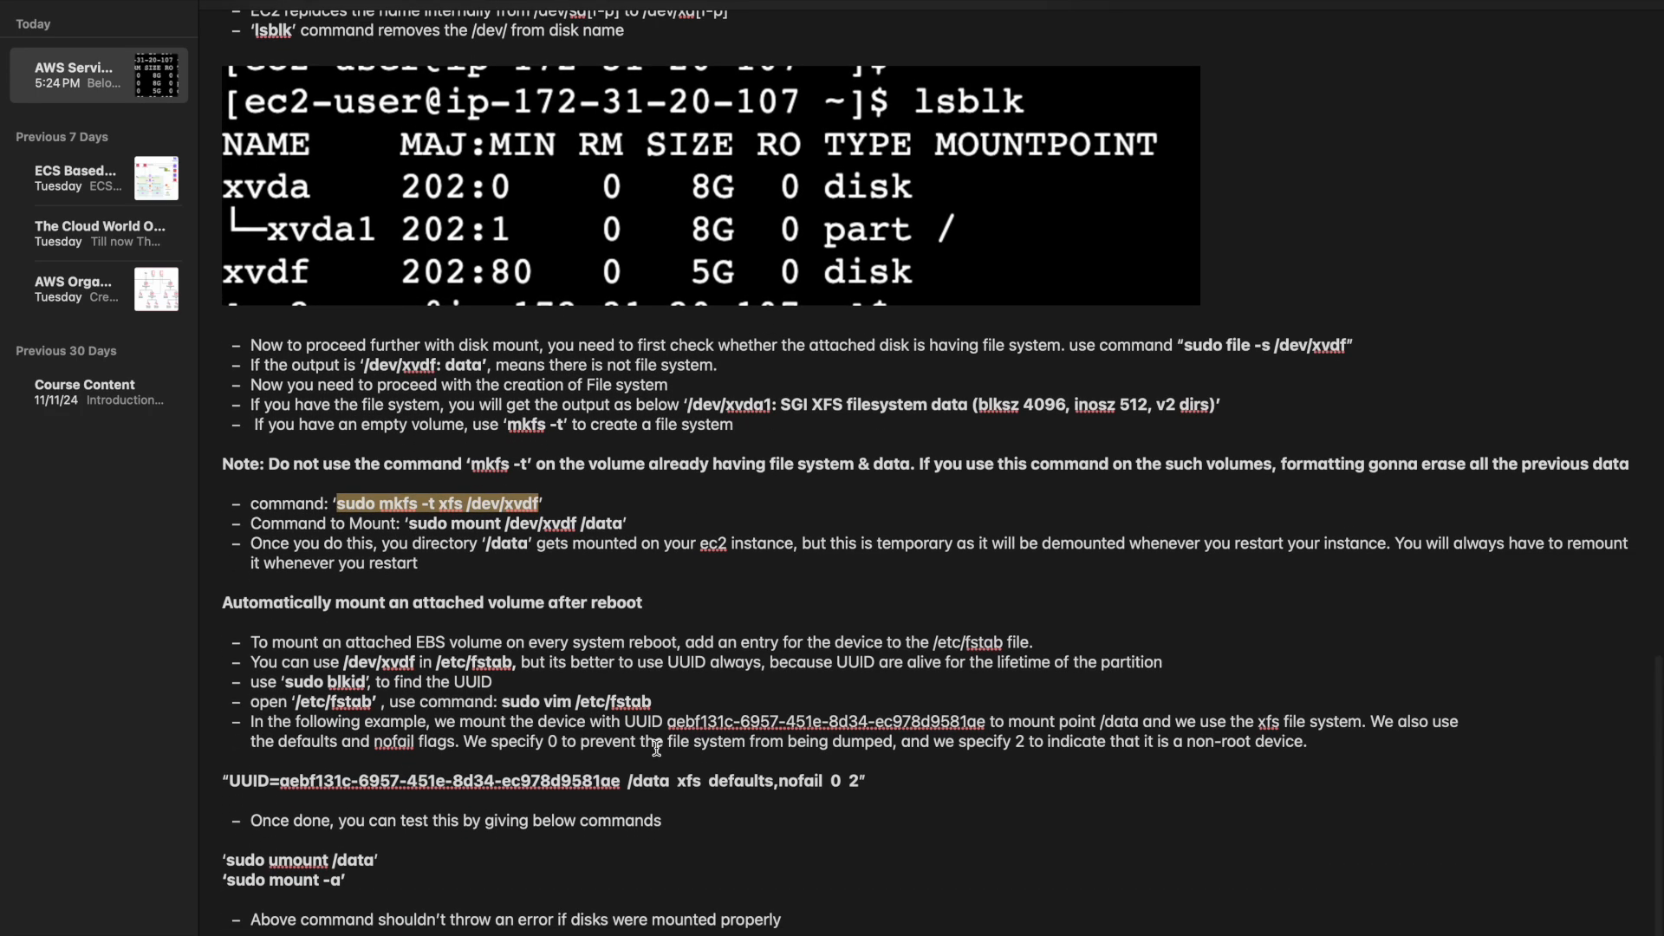
drag(410, 526, 513, 527)
click(511, 530)
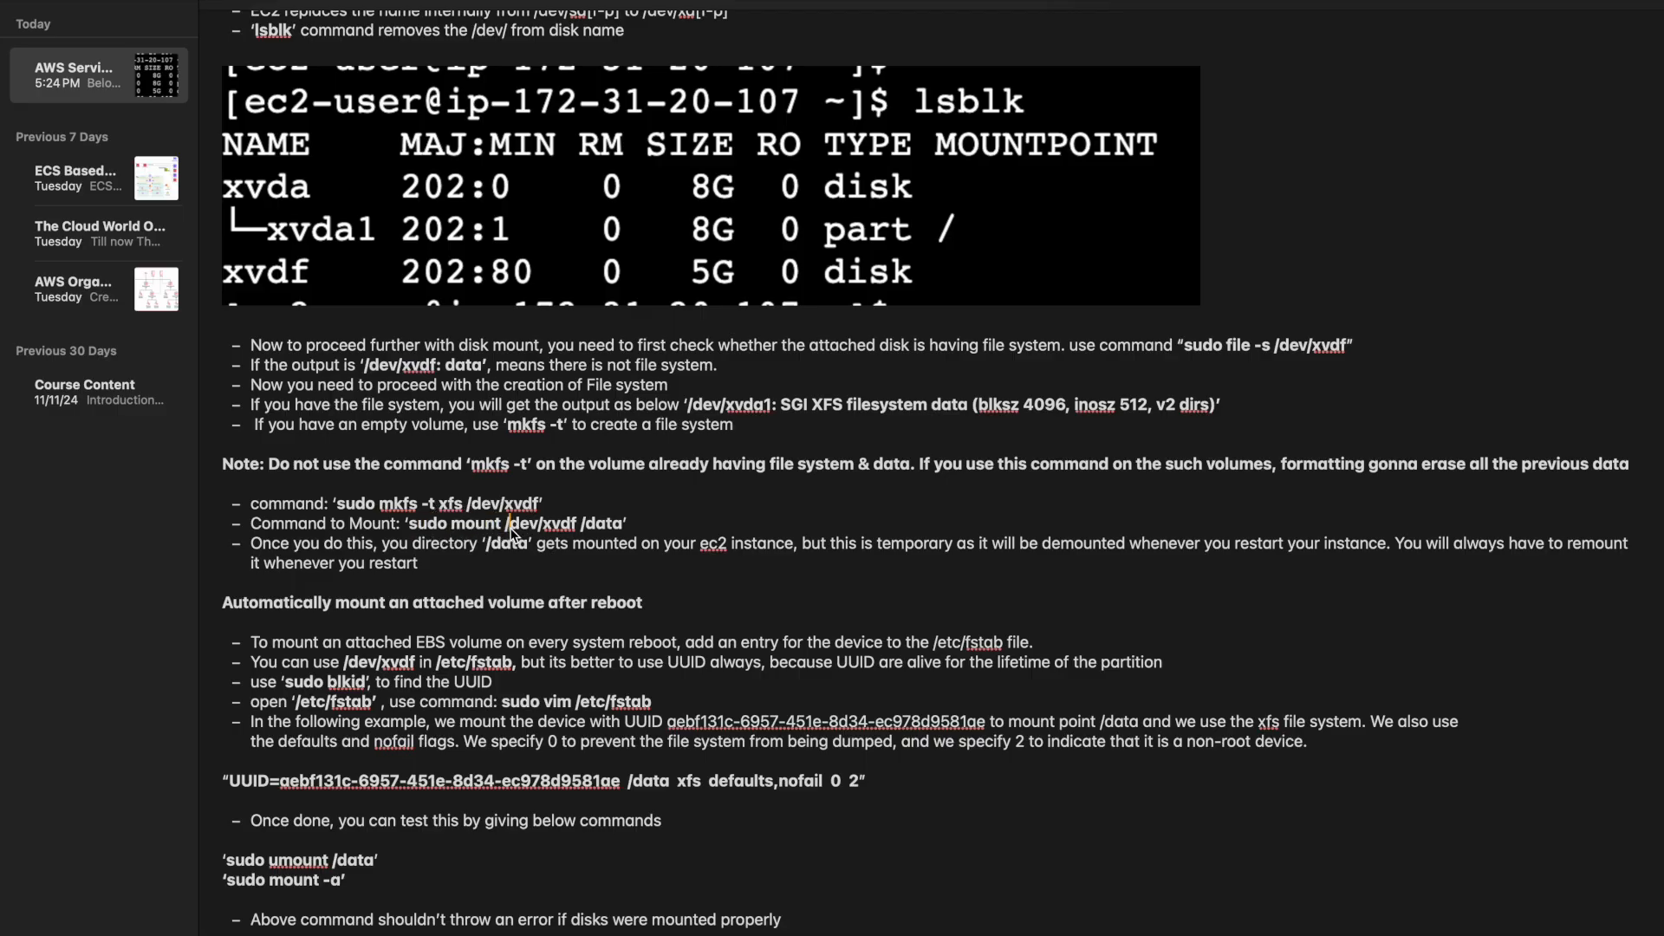
drag(578, 526, 507, 527)
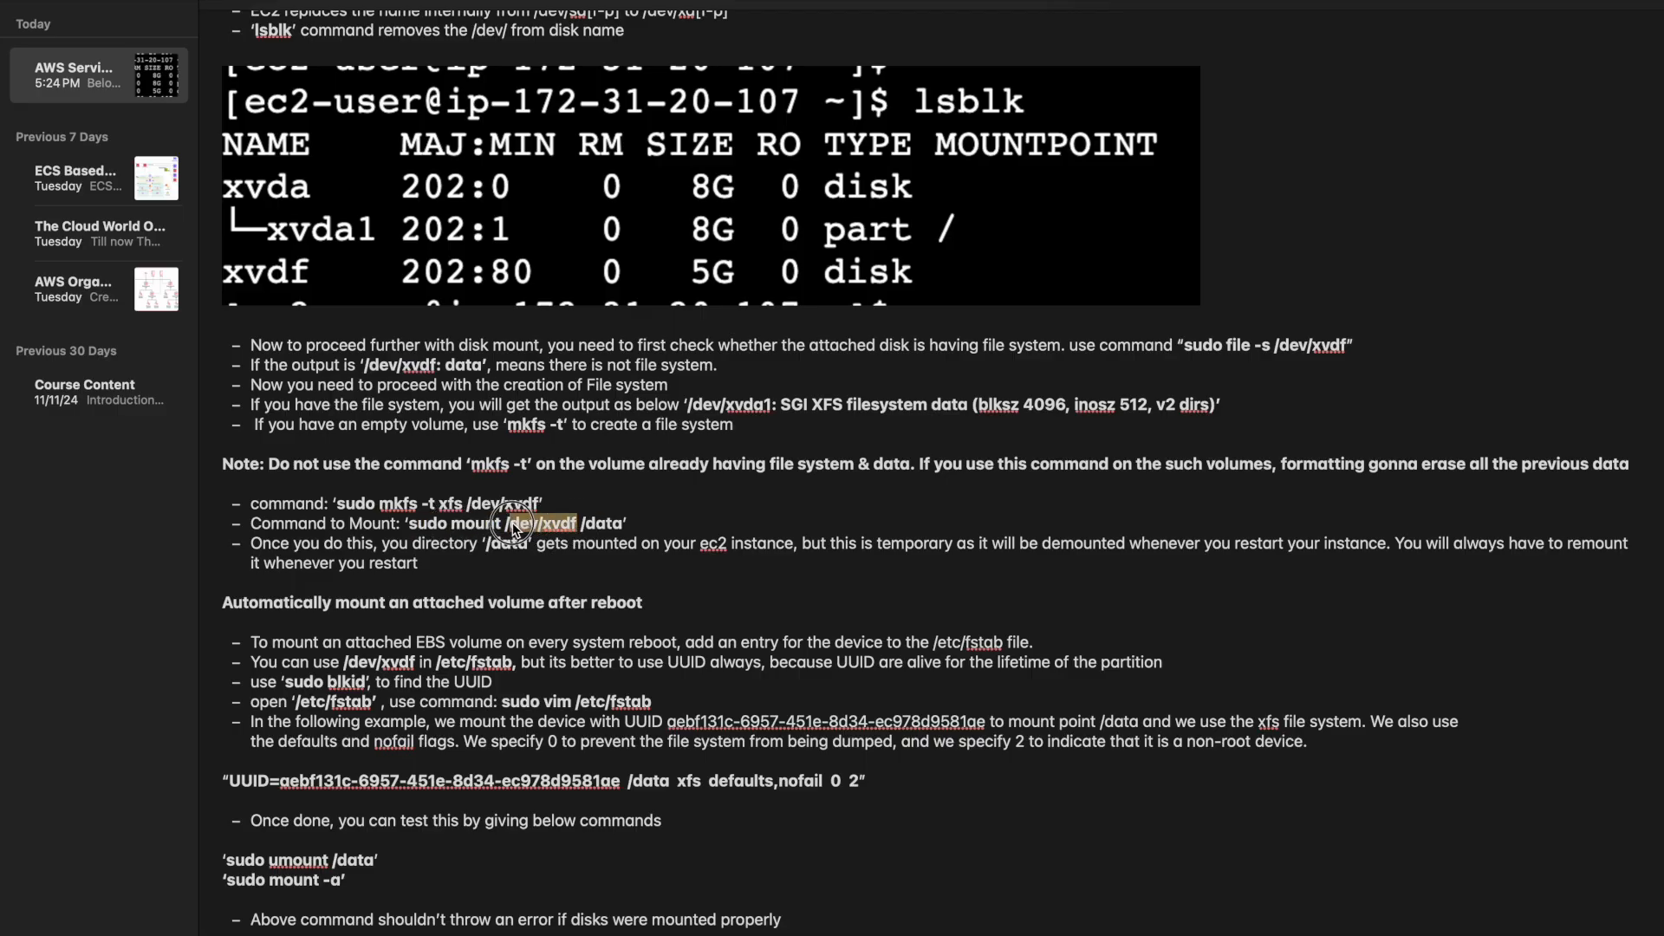
double_click(612, 527)
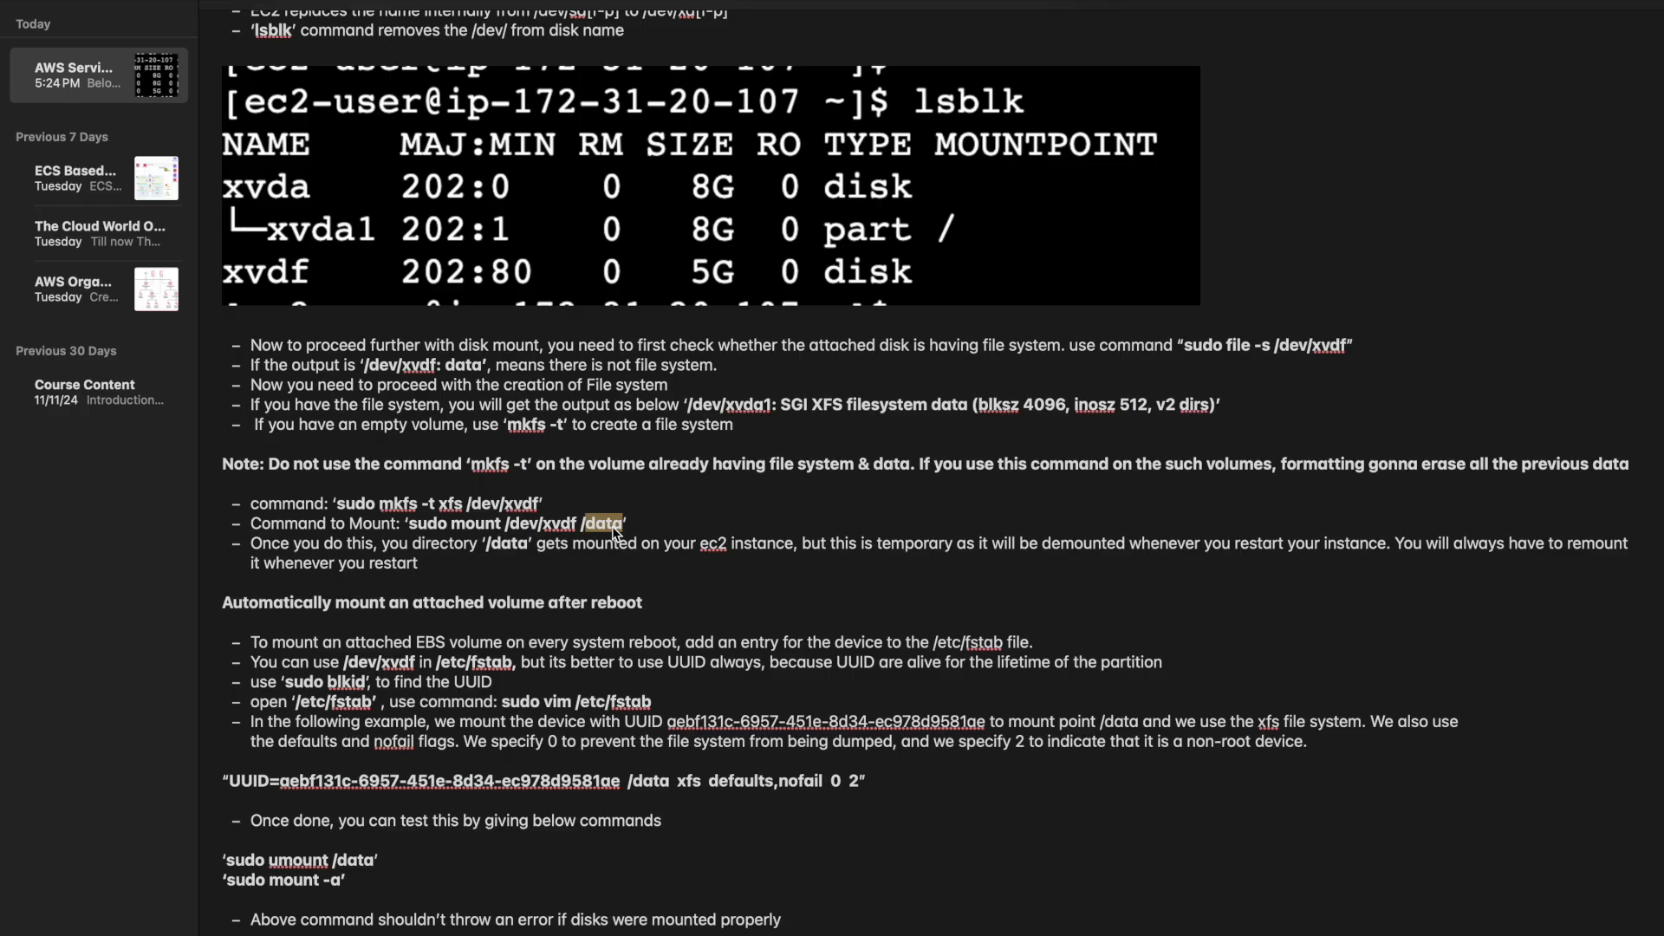
click(608, 527)
drag(608, 529, 410, 531)
key(super+c)
key(super+Tab)
key(super+v)
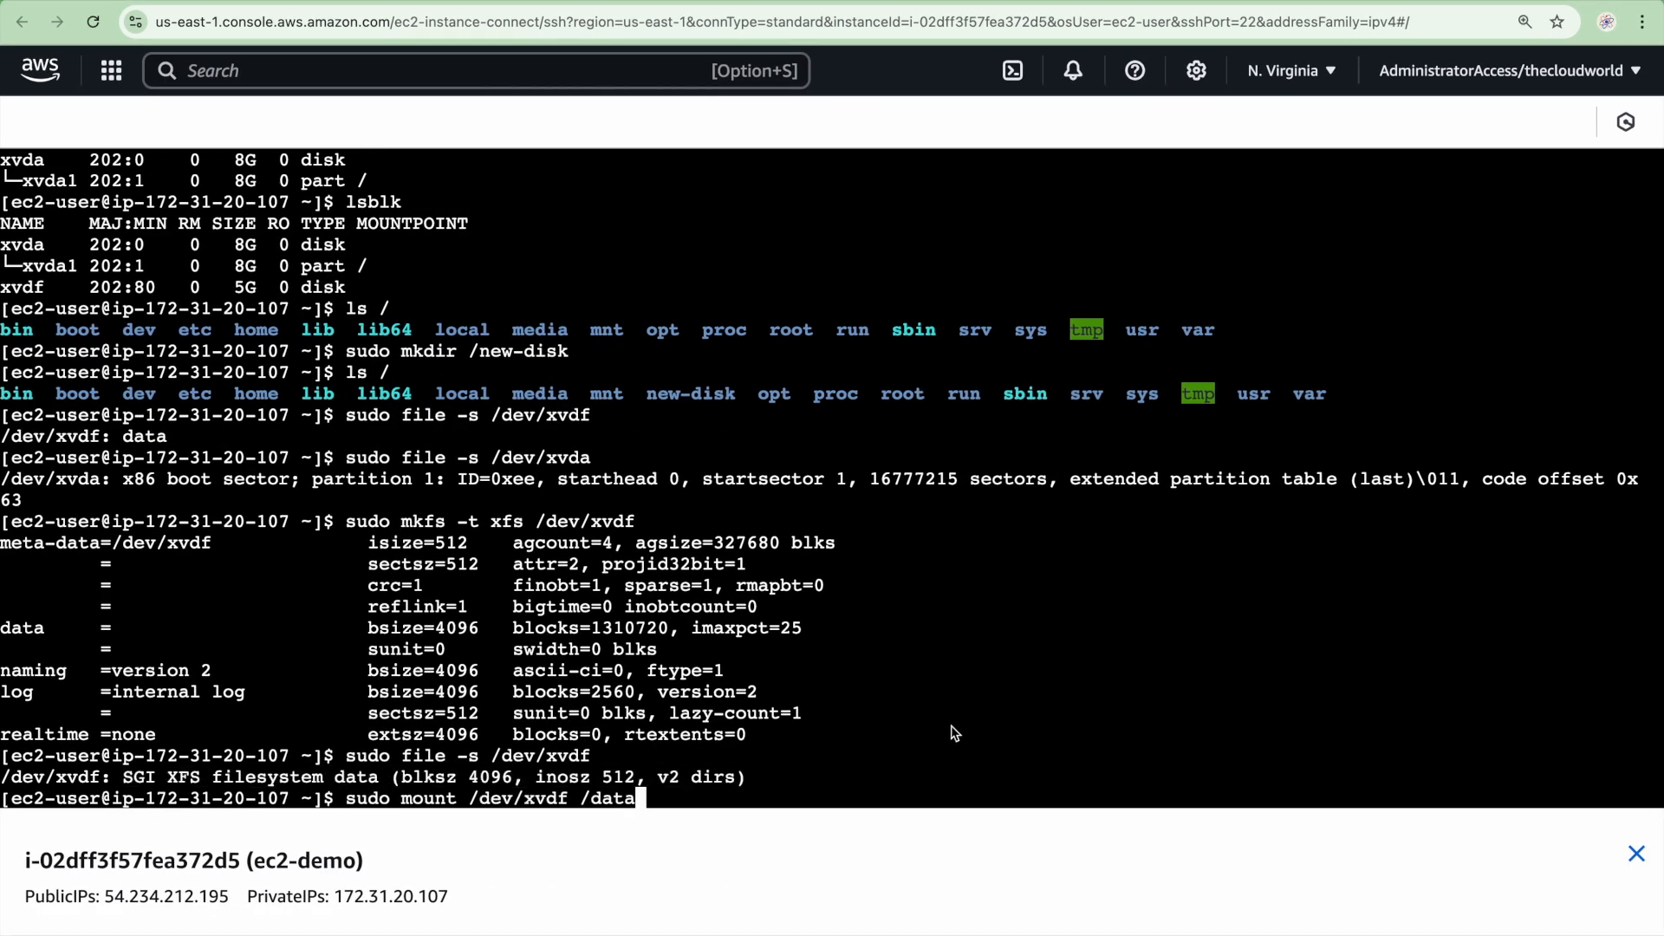
Change the pasted command's mount point to /new-disk and run sudo mount /dev/xvdf /new-disk
key(Left)
key(Left)
key(Left)
key(Right)
key(Right)
key(Right)
key(BackSpace)
key(BackSpace)
key(BackSpace)
key(BackSpace)
text(new-disk)
key(Return)
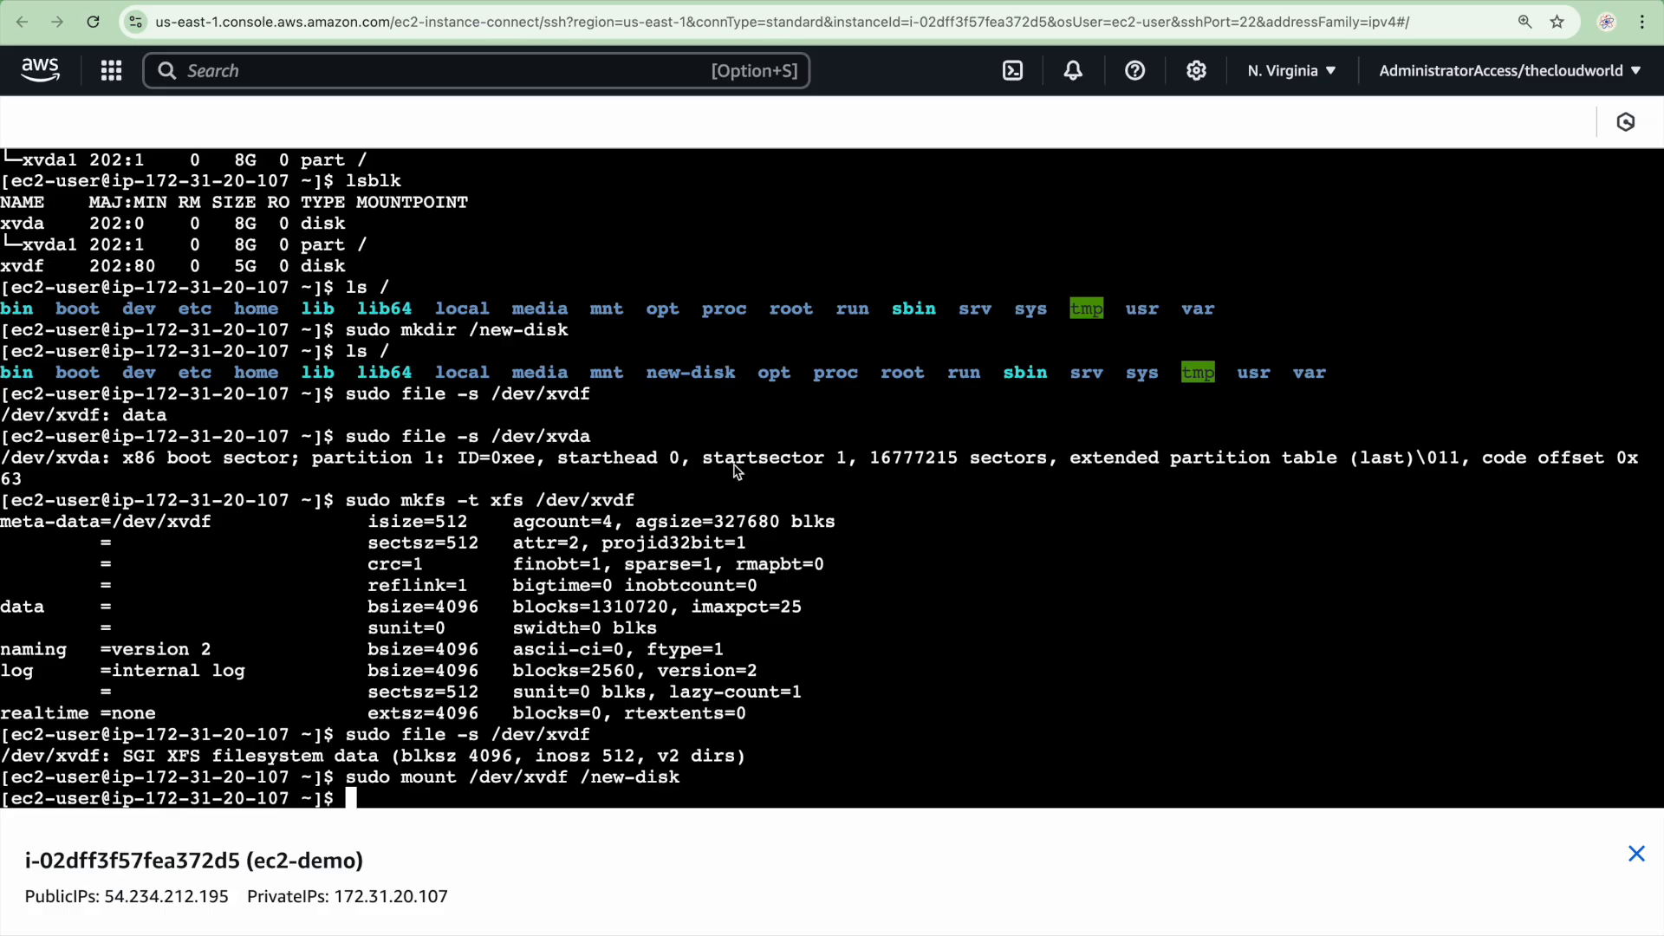
List the block devices with lsblk and check the mount point of the xvdf disk
drag(739, 374, 652, 379)
text(lsblk)
key(Return)
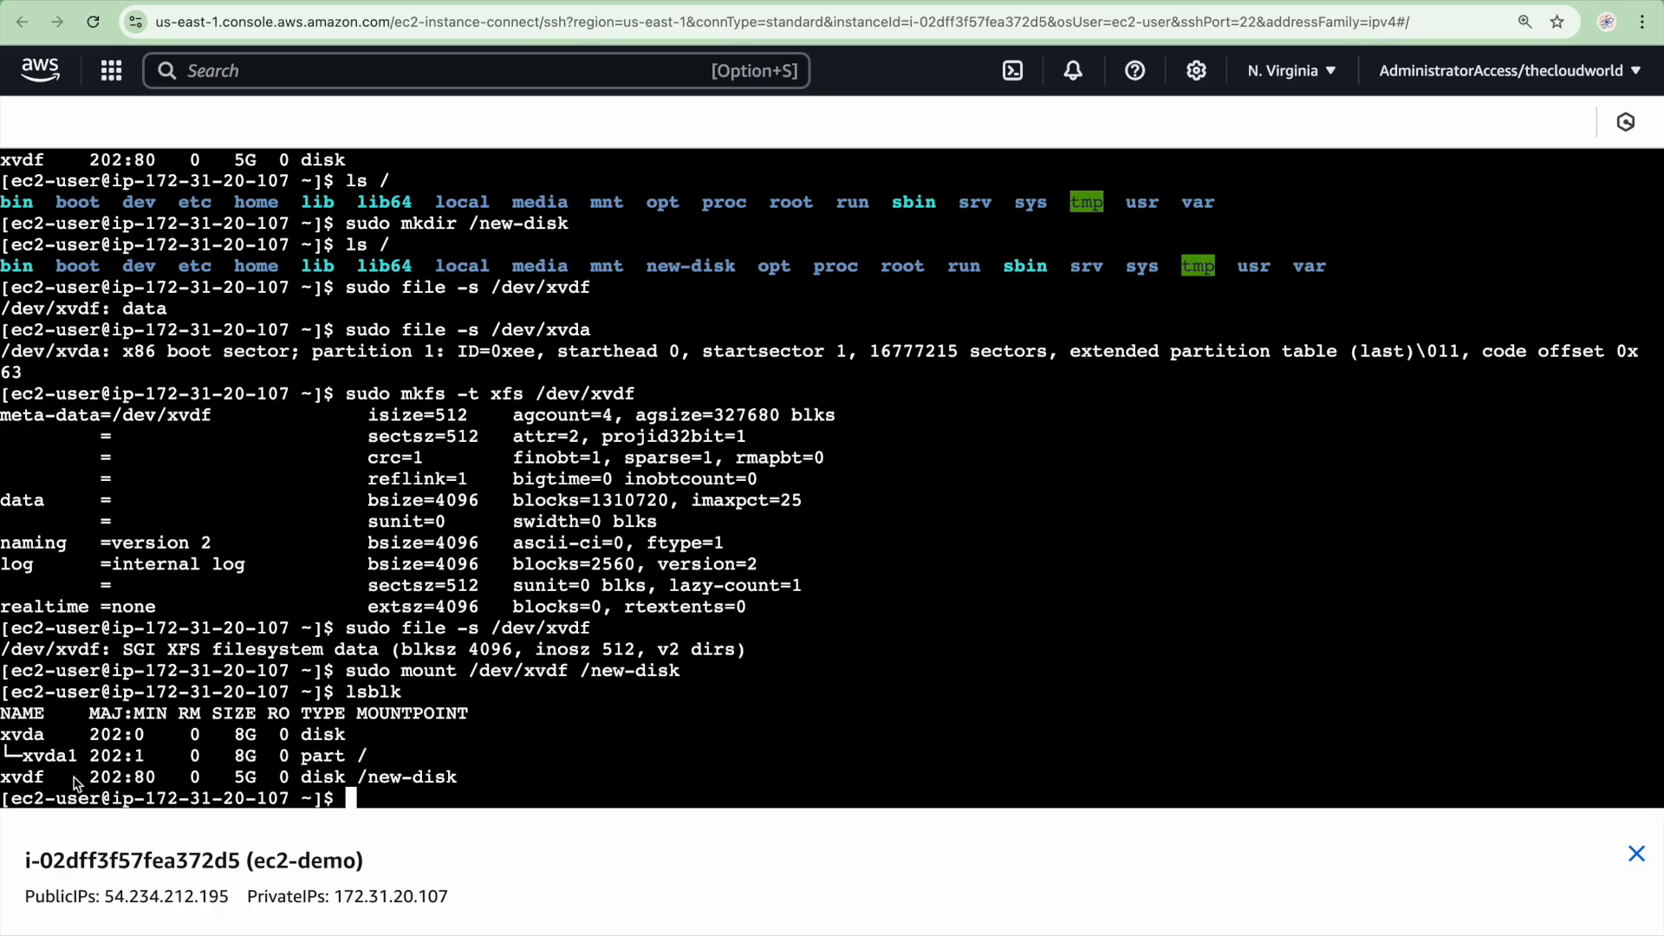
drag(5, 743, 54, 738)
drag(3, 779, 67, 787)
drag(479, 776, 362, 778)
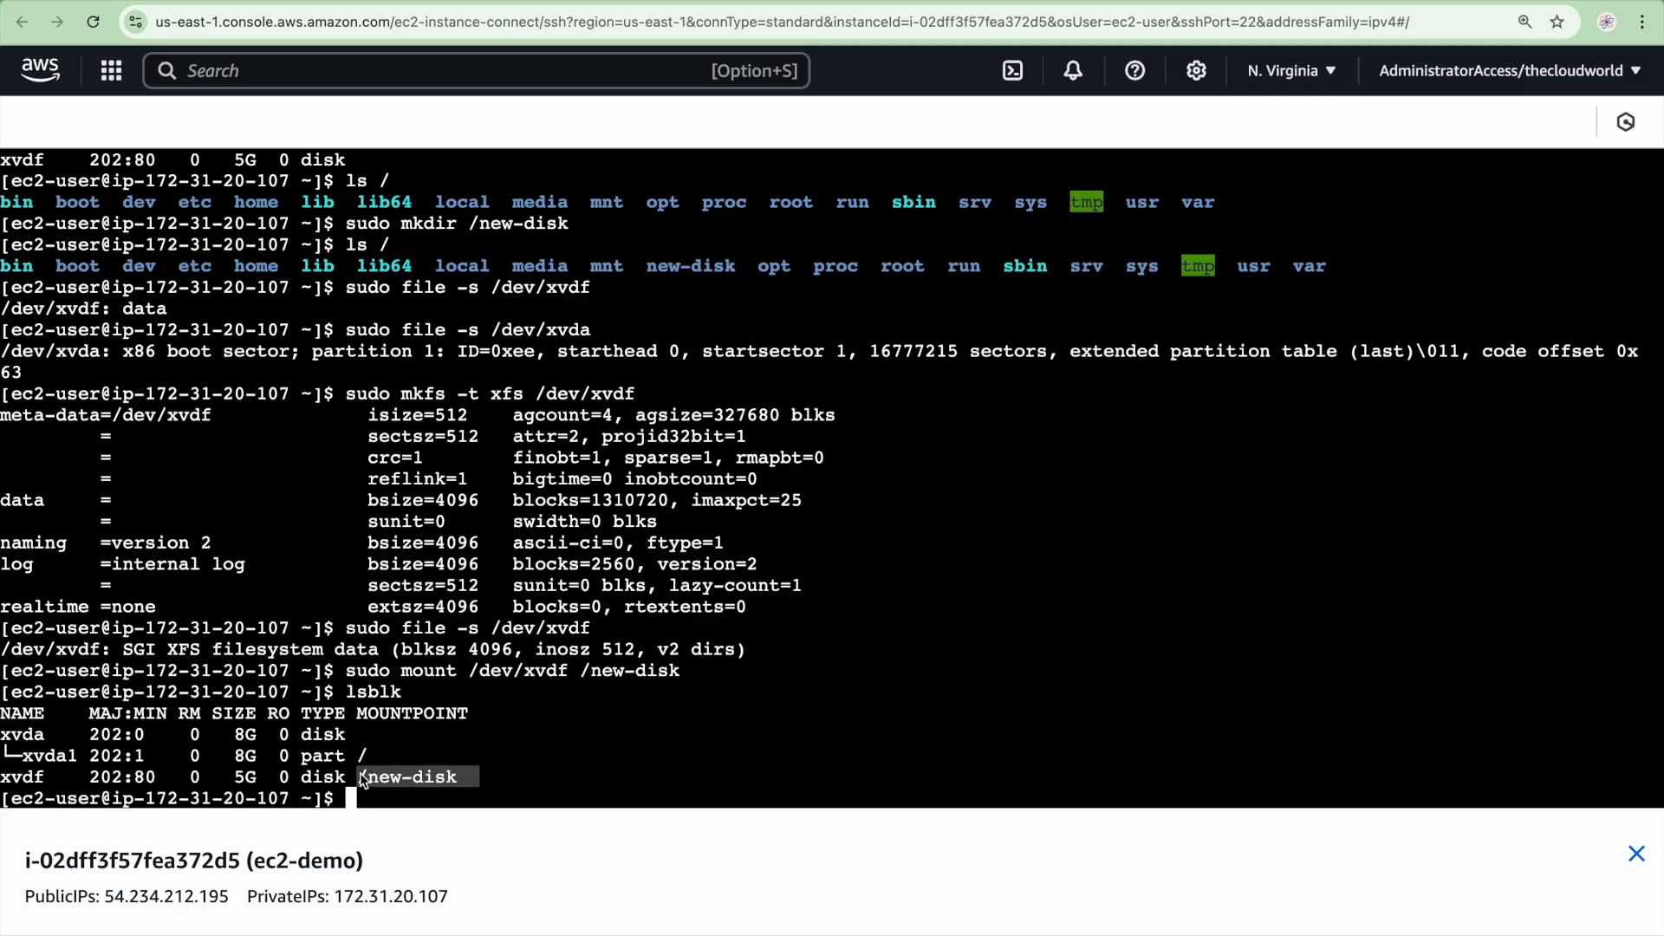
Change into the /new-disk/ directory and list its contents with ls
text(cd)
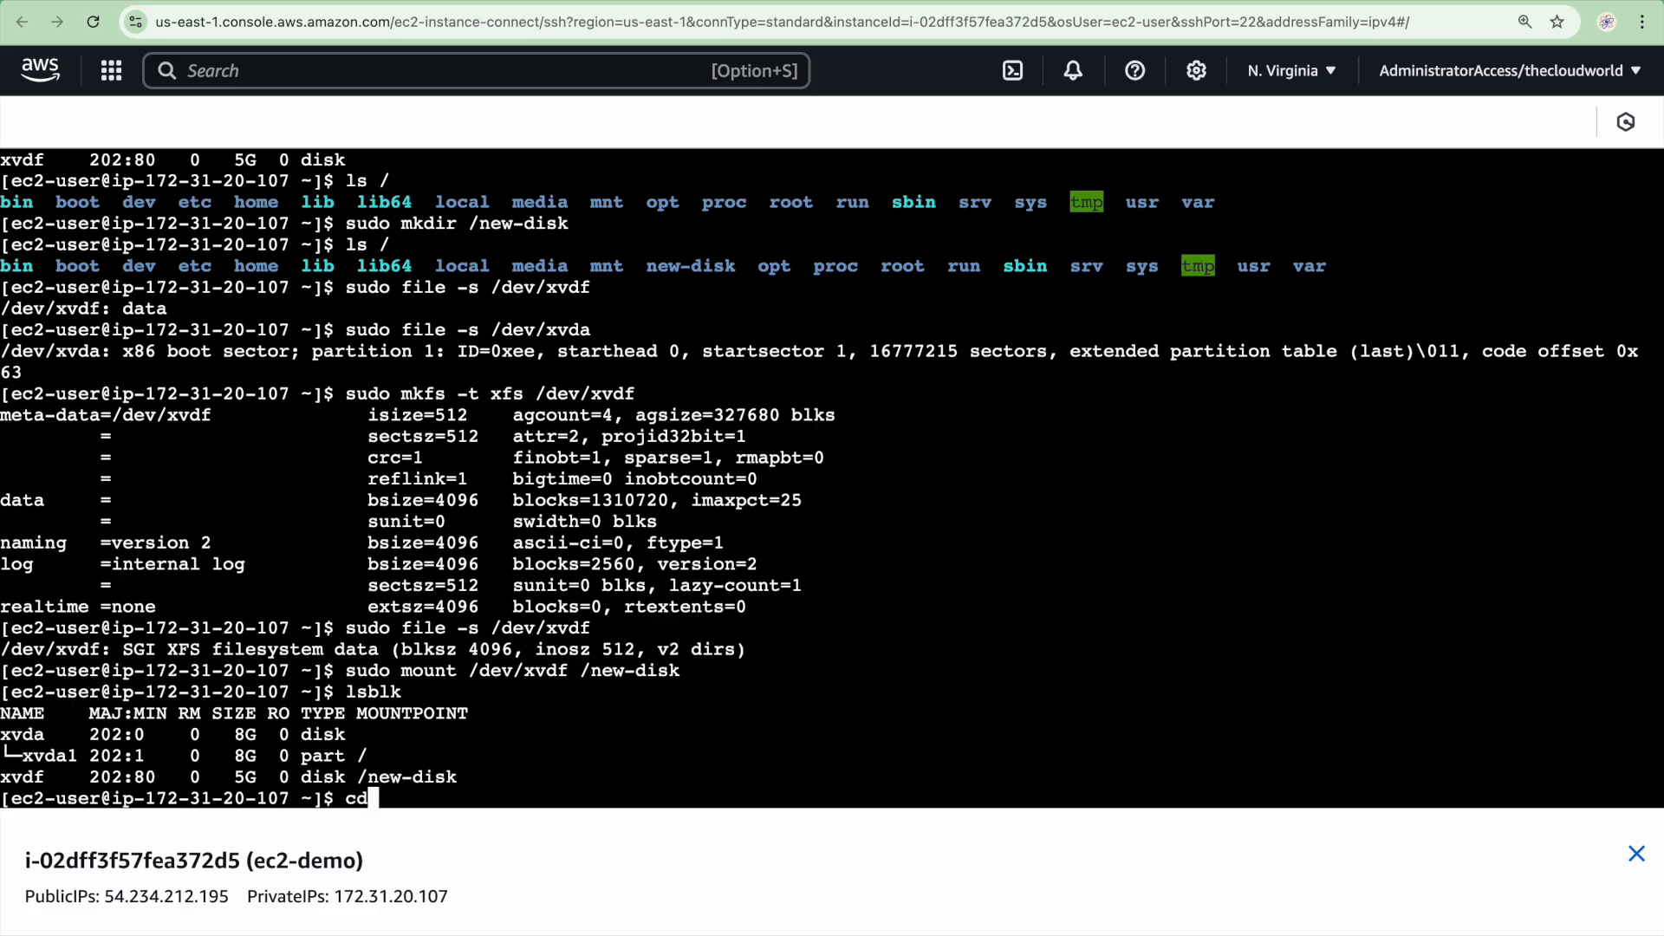
text( /new-disk/)
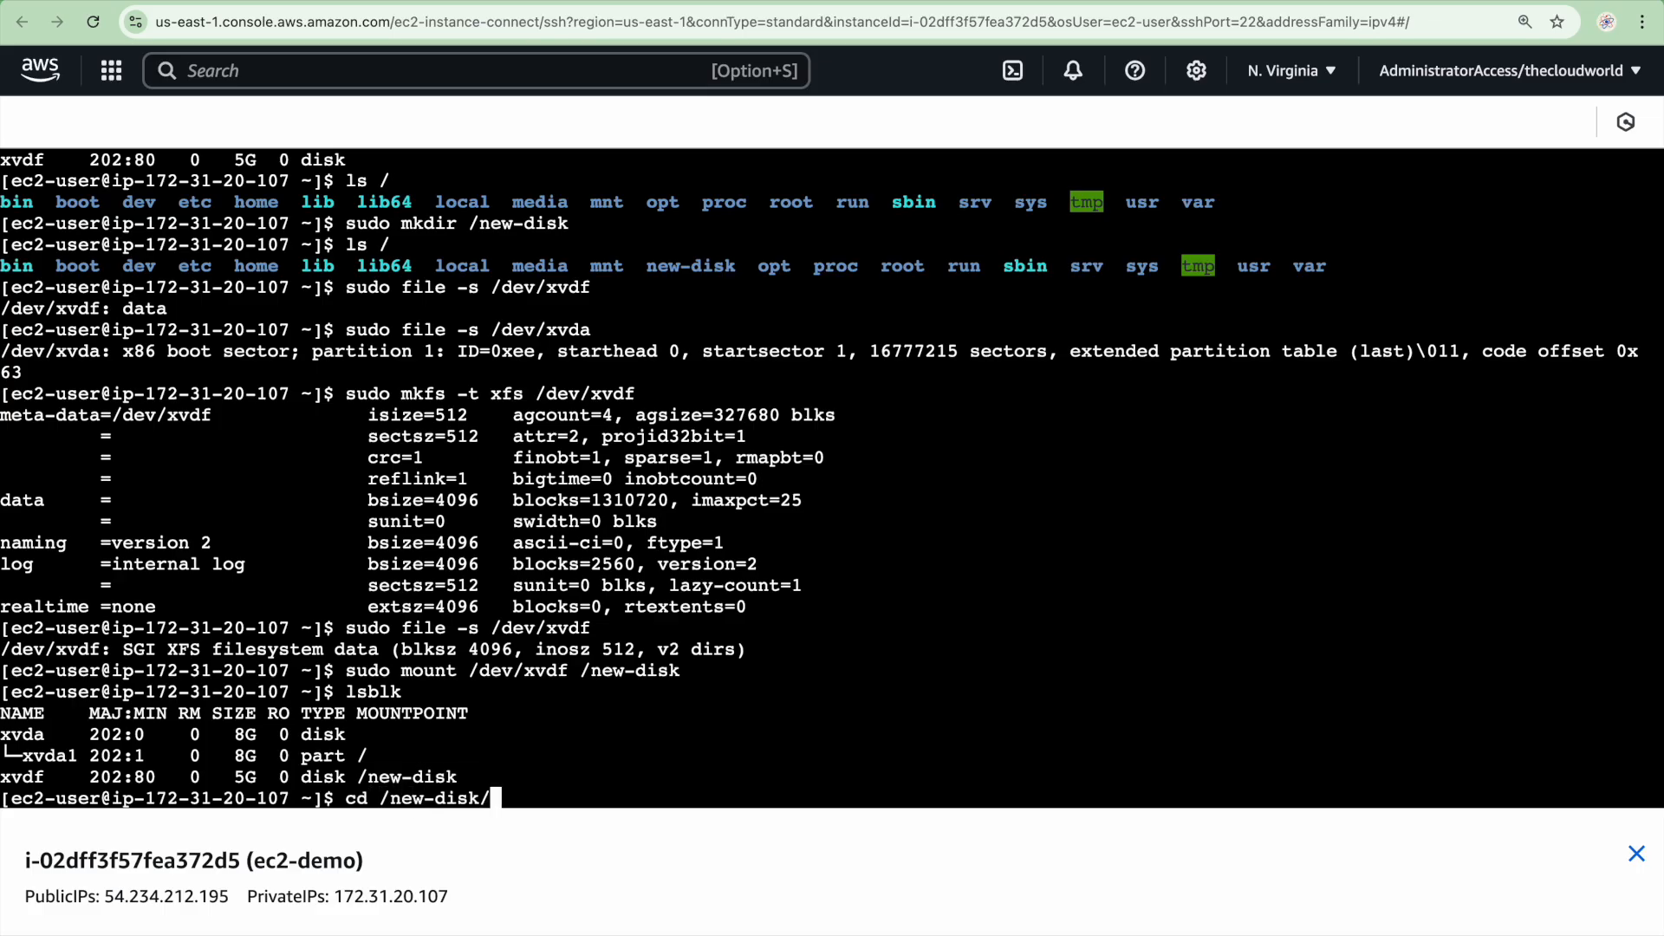
key(Return)
text(ls)
key(Return)
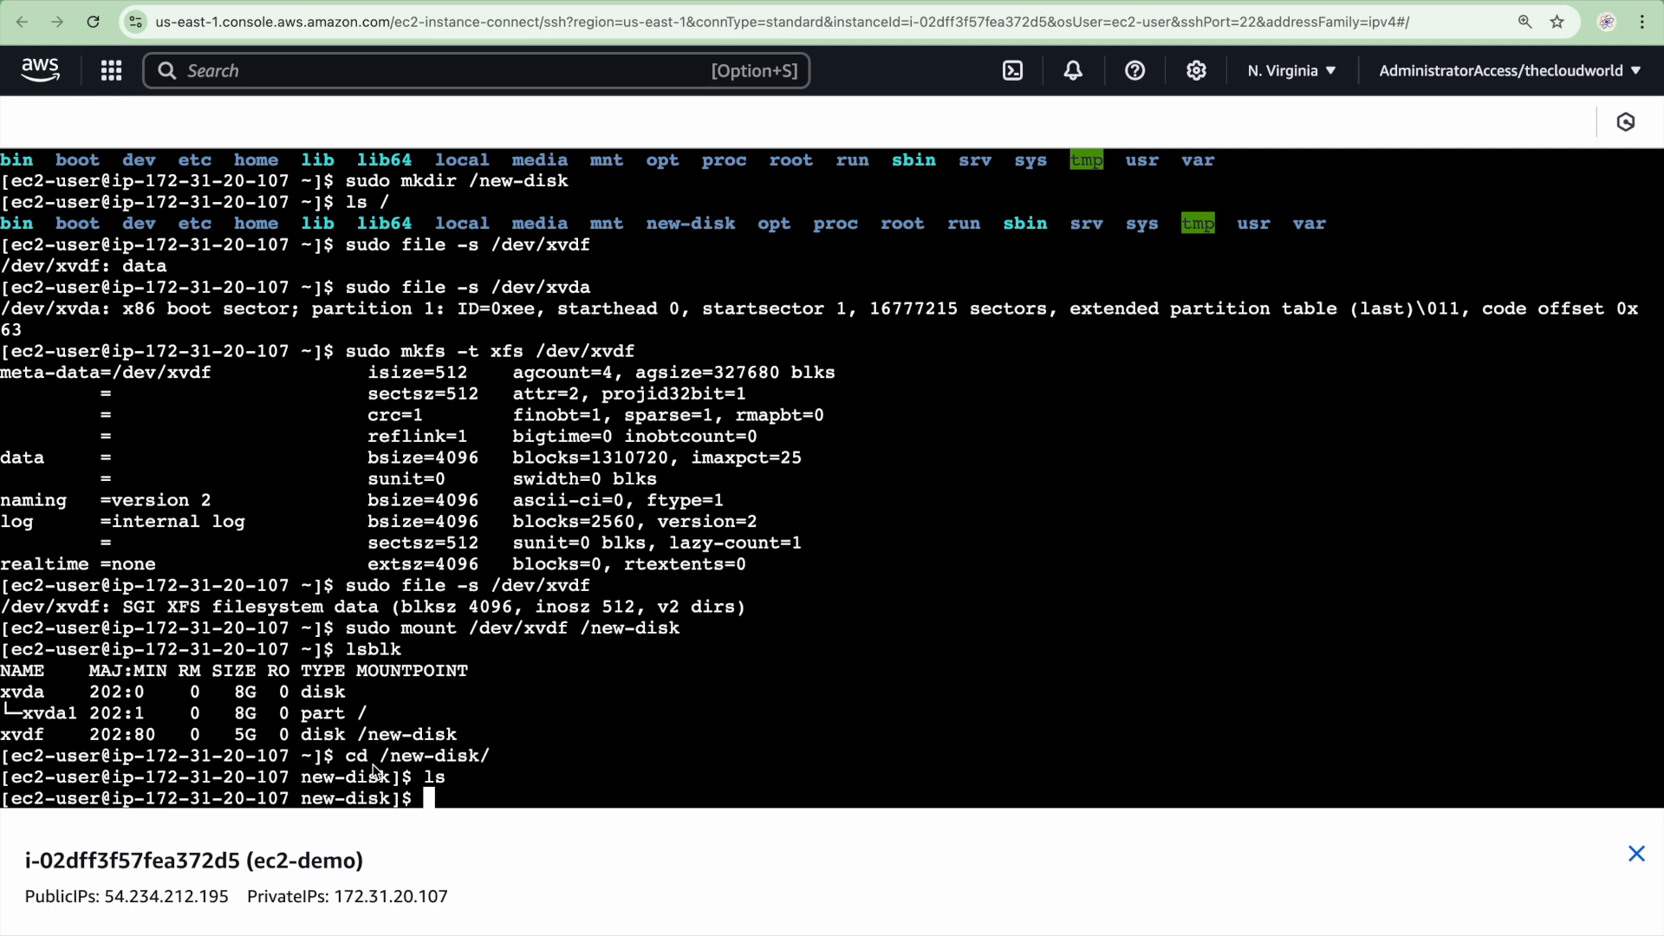
key(Return)
key(Return)
key(Return)
key(Return)
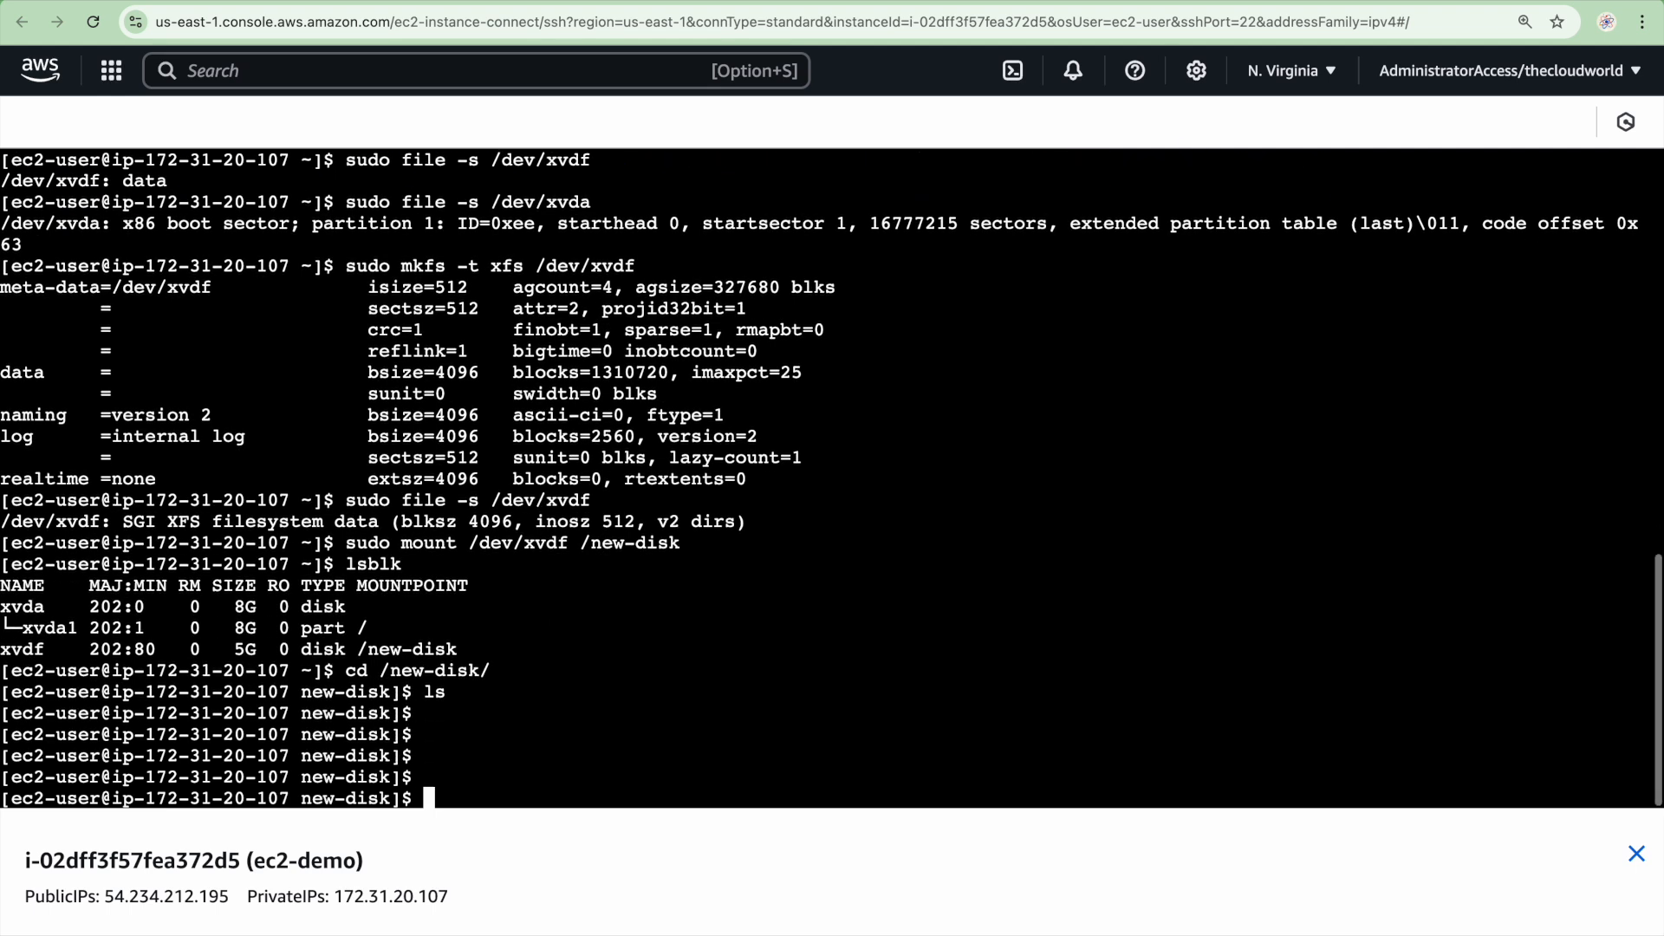
Create an empty file named test in /new-disk with touch, rerunning the command with sudo !!
text(touch )
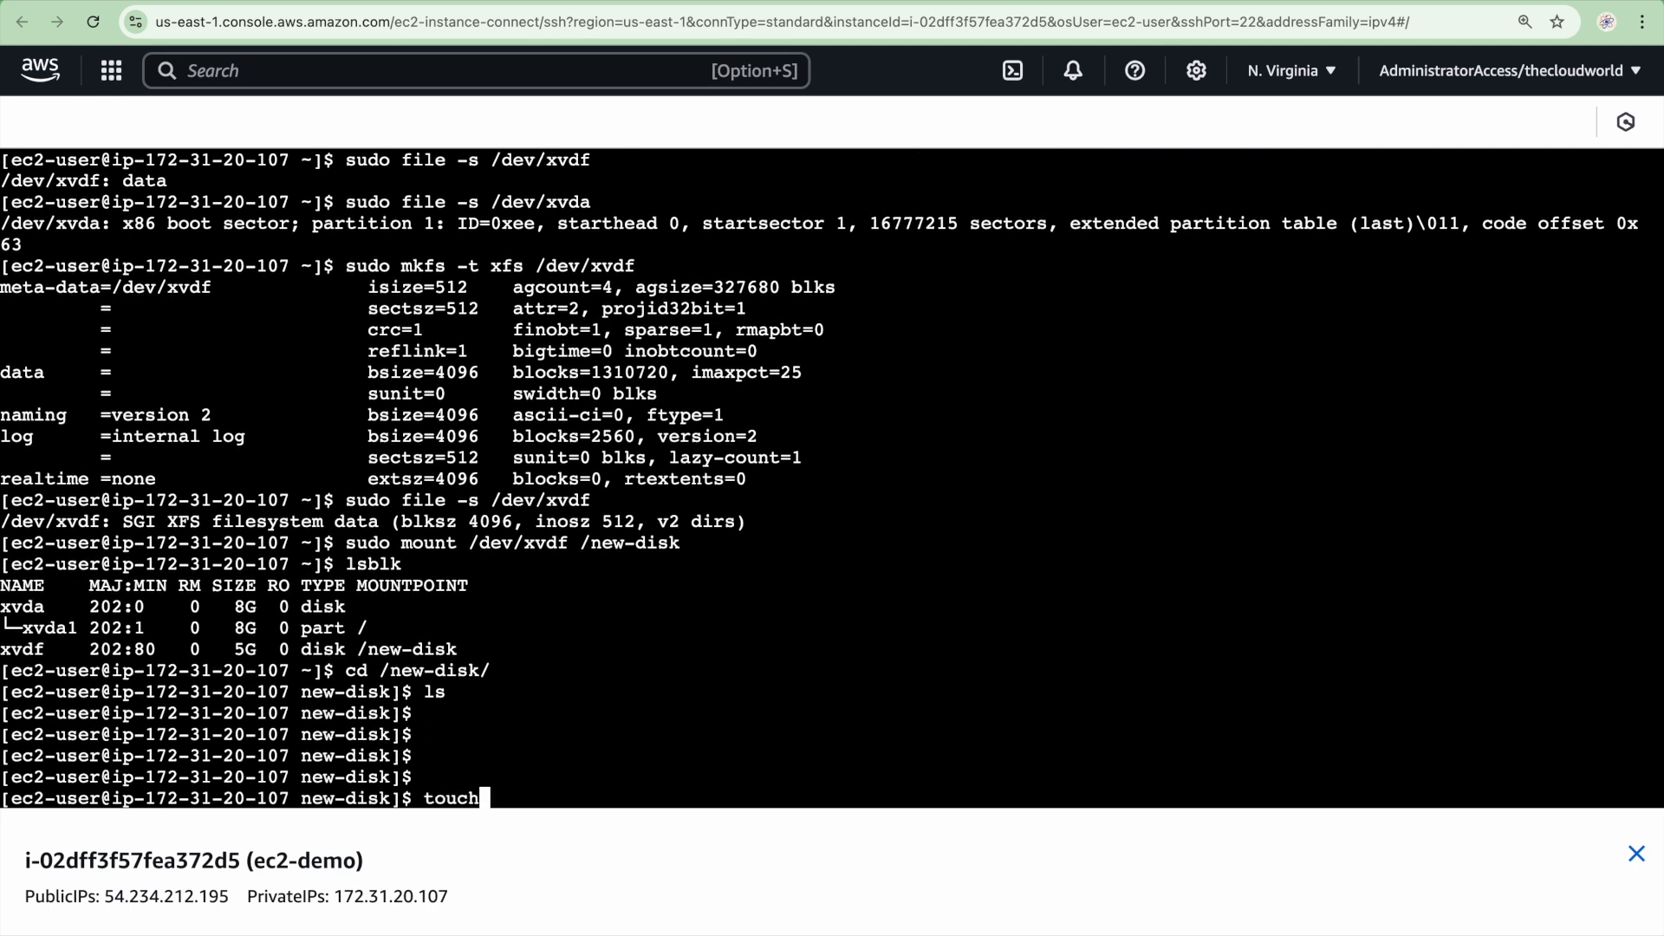
text(test)
key(Return)
text(sudo !!)
key(Return)
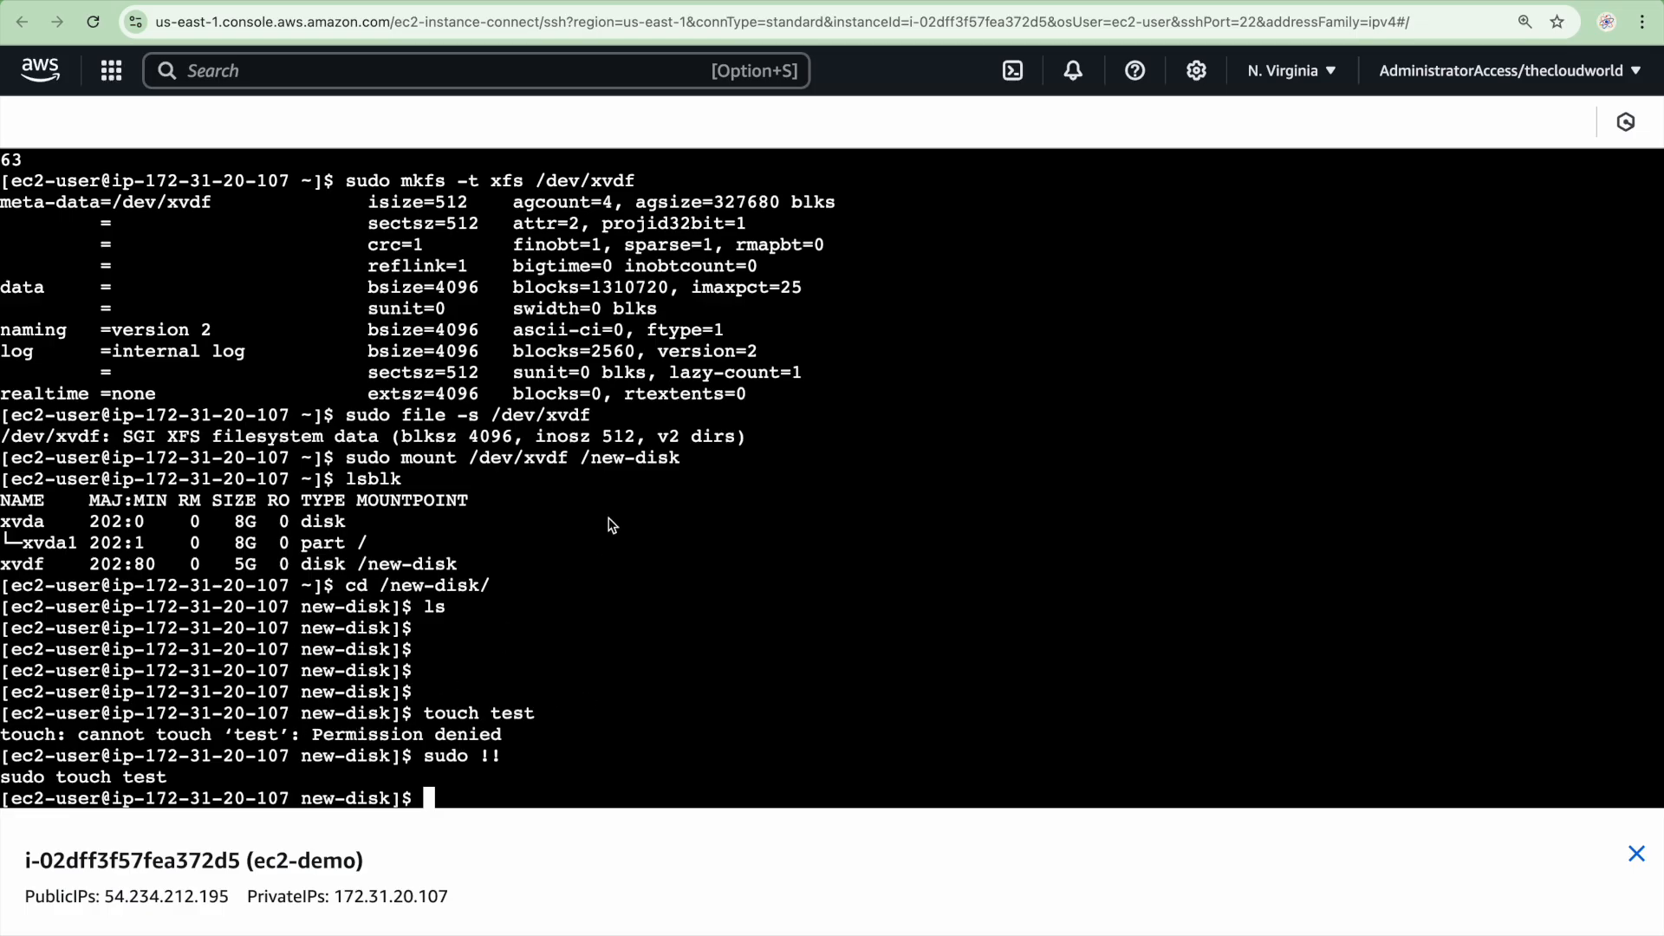
text(clear)
key(BackSpace)
key(BackSpace)
key(BackSpace)
key(BackSpace)
key(BackSpace)
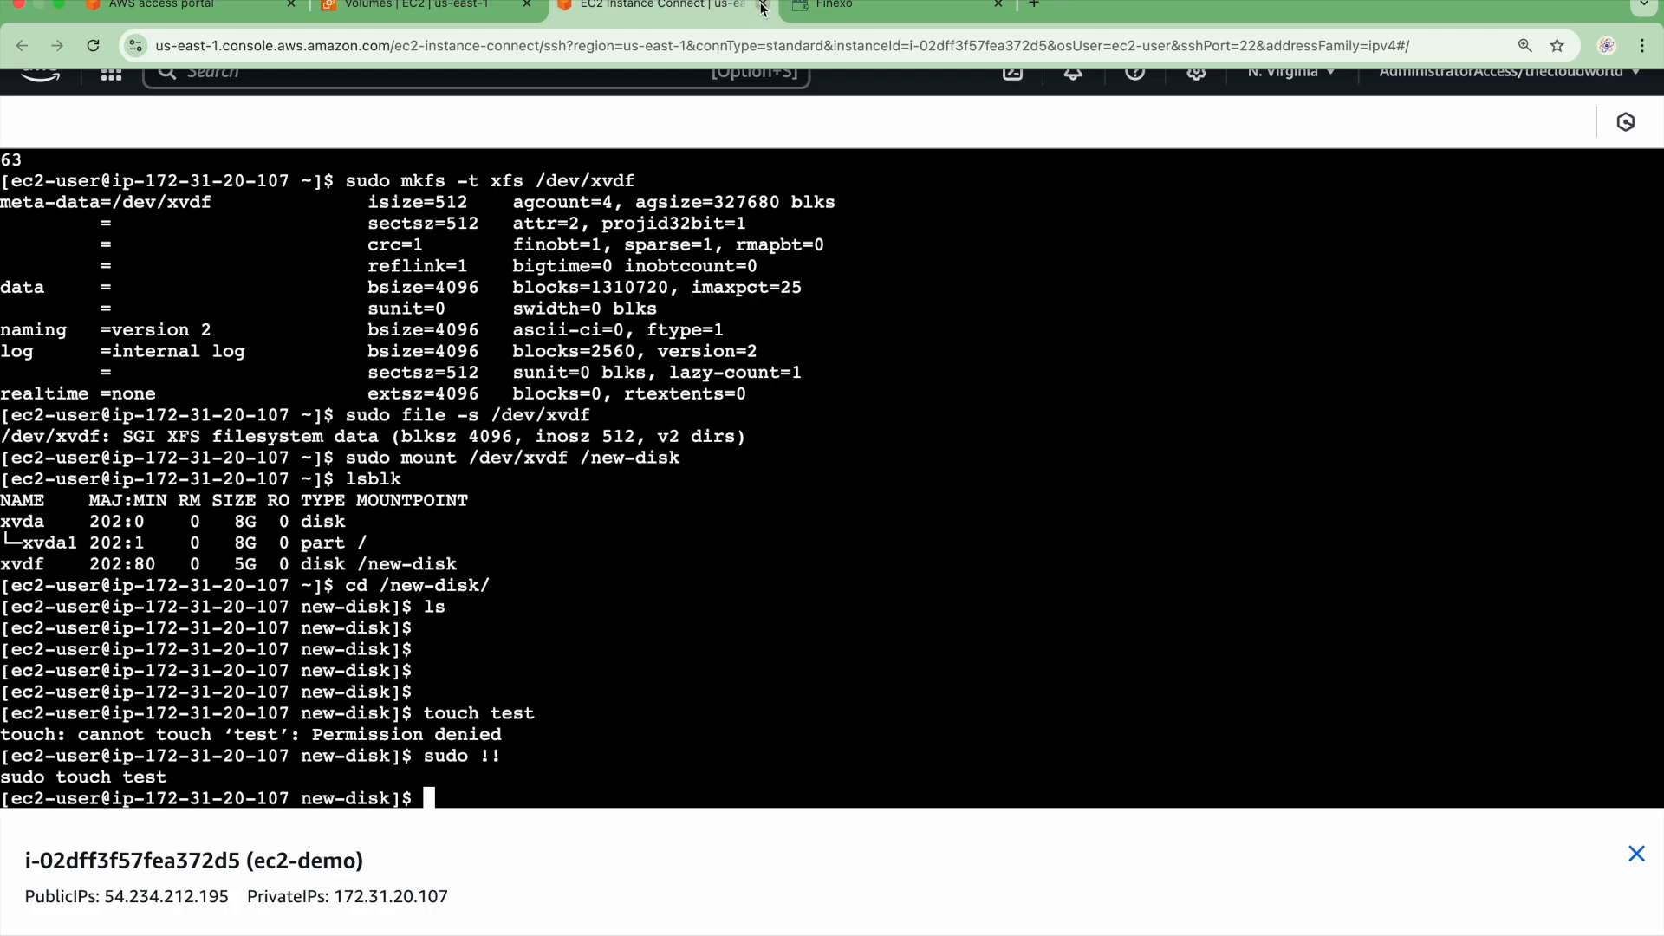
Close the terminal session and reboot the ec2-demo instance from the EC2 Instances list
click(763, 7)
click(453, 8)
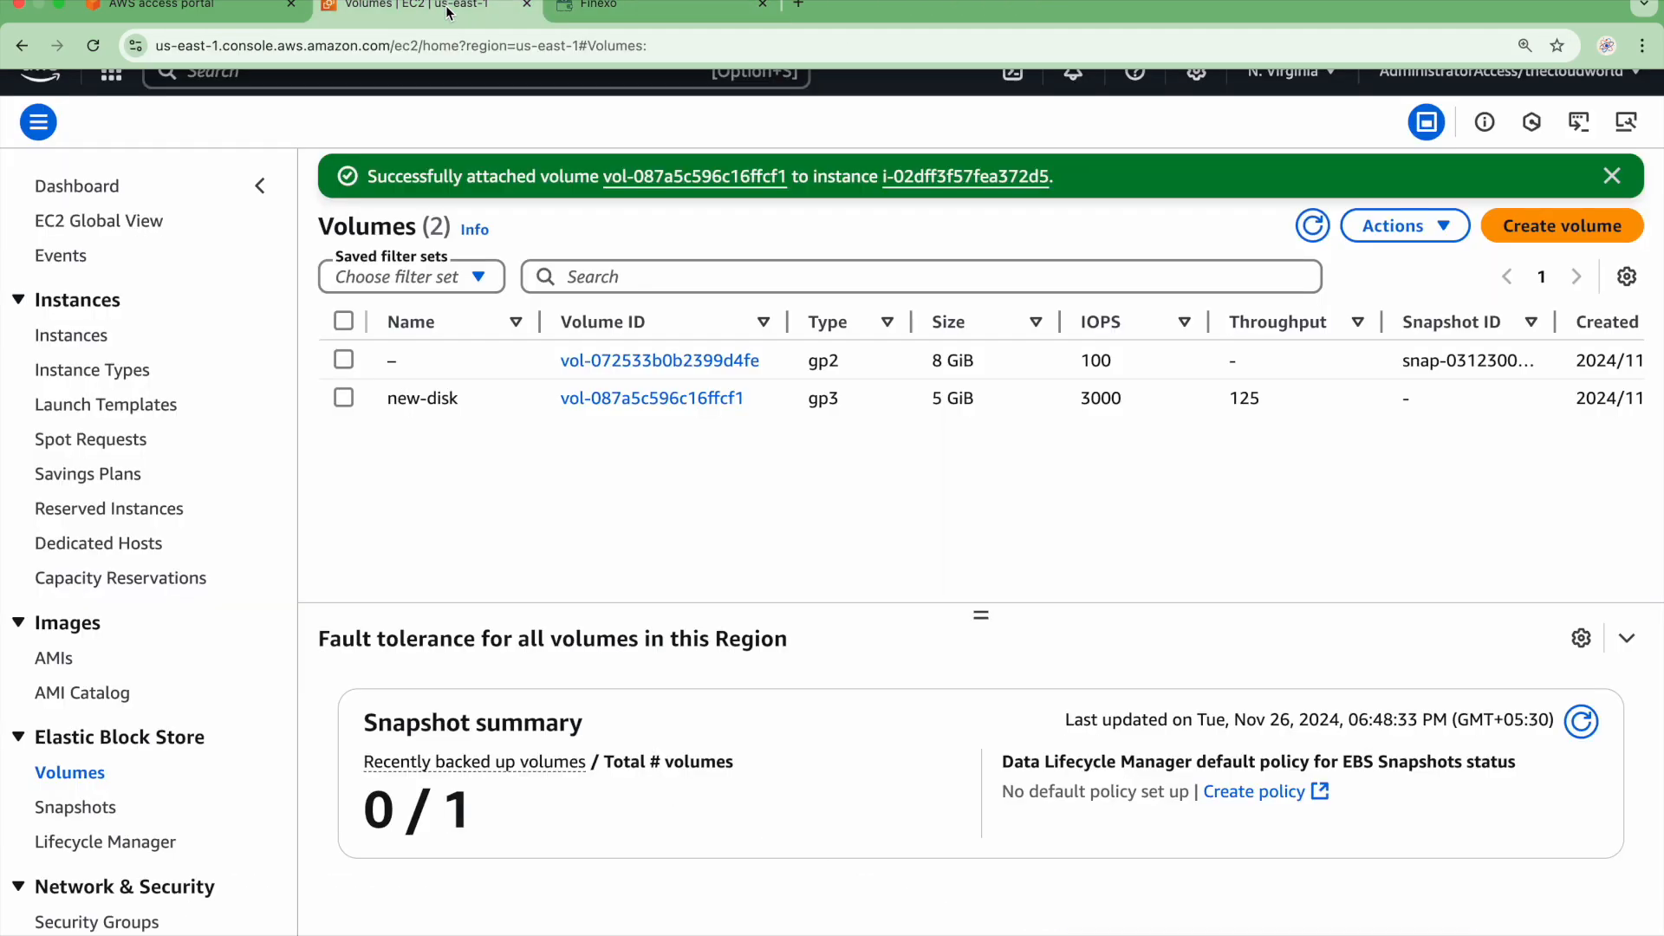
click(58, 346)
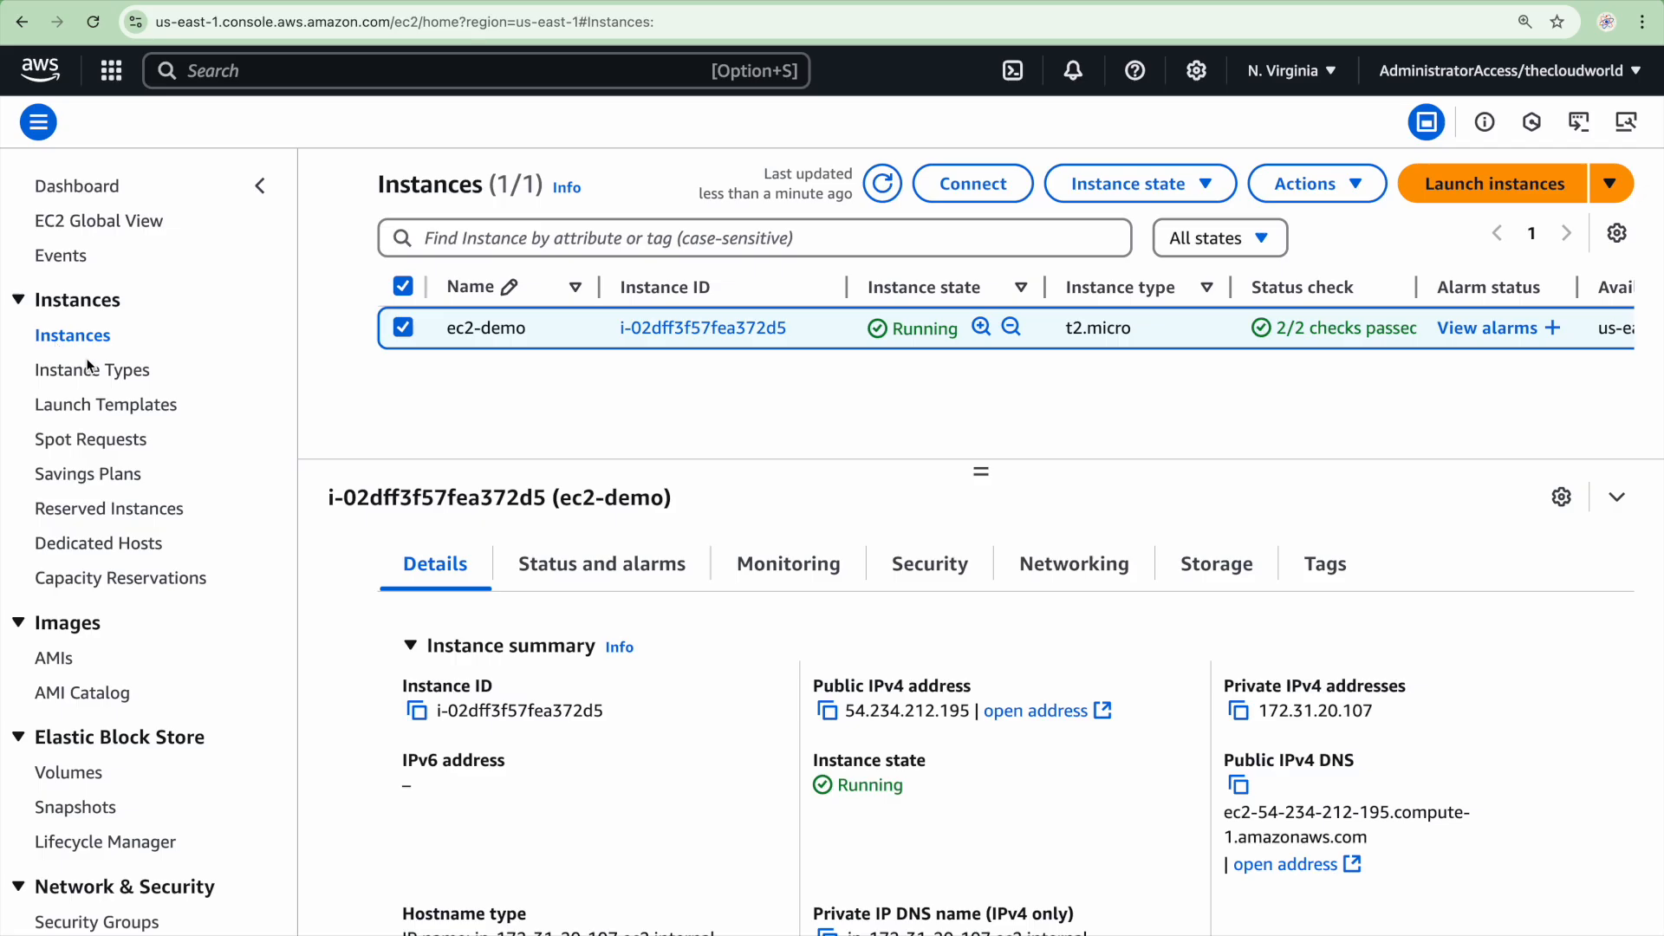
click(1153, 184)
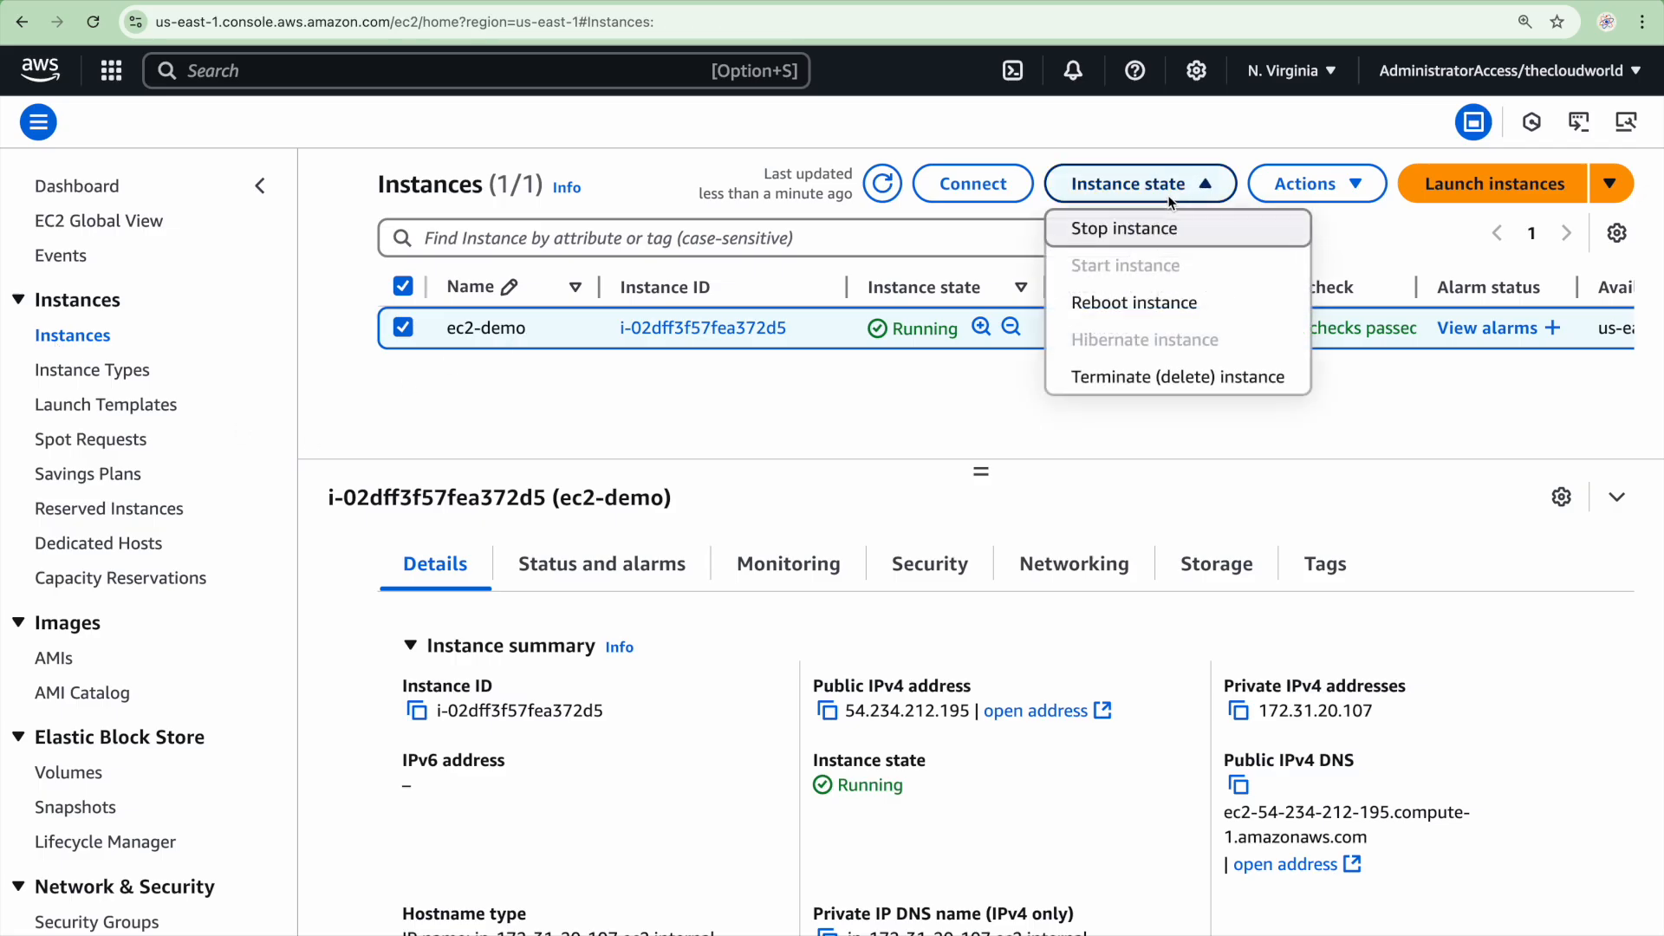
click(1149, 298)
click(1402, 651)
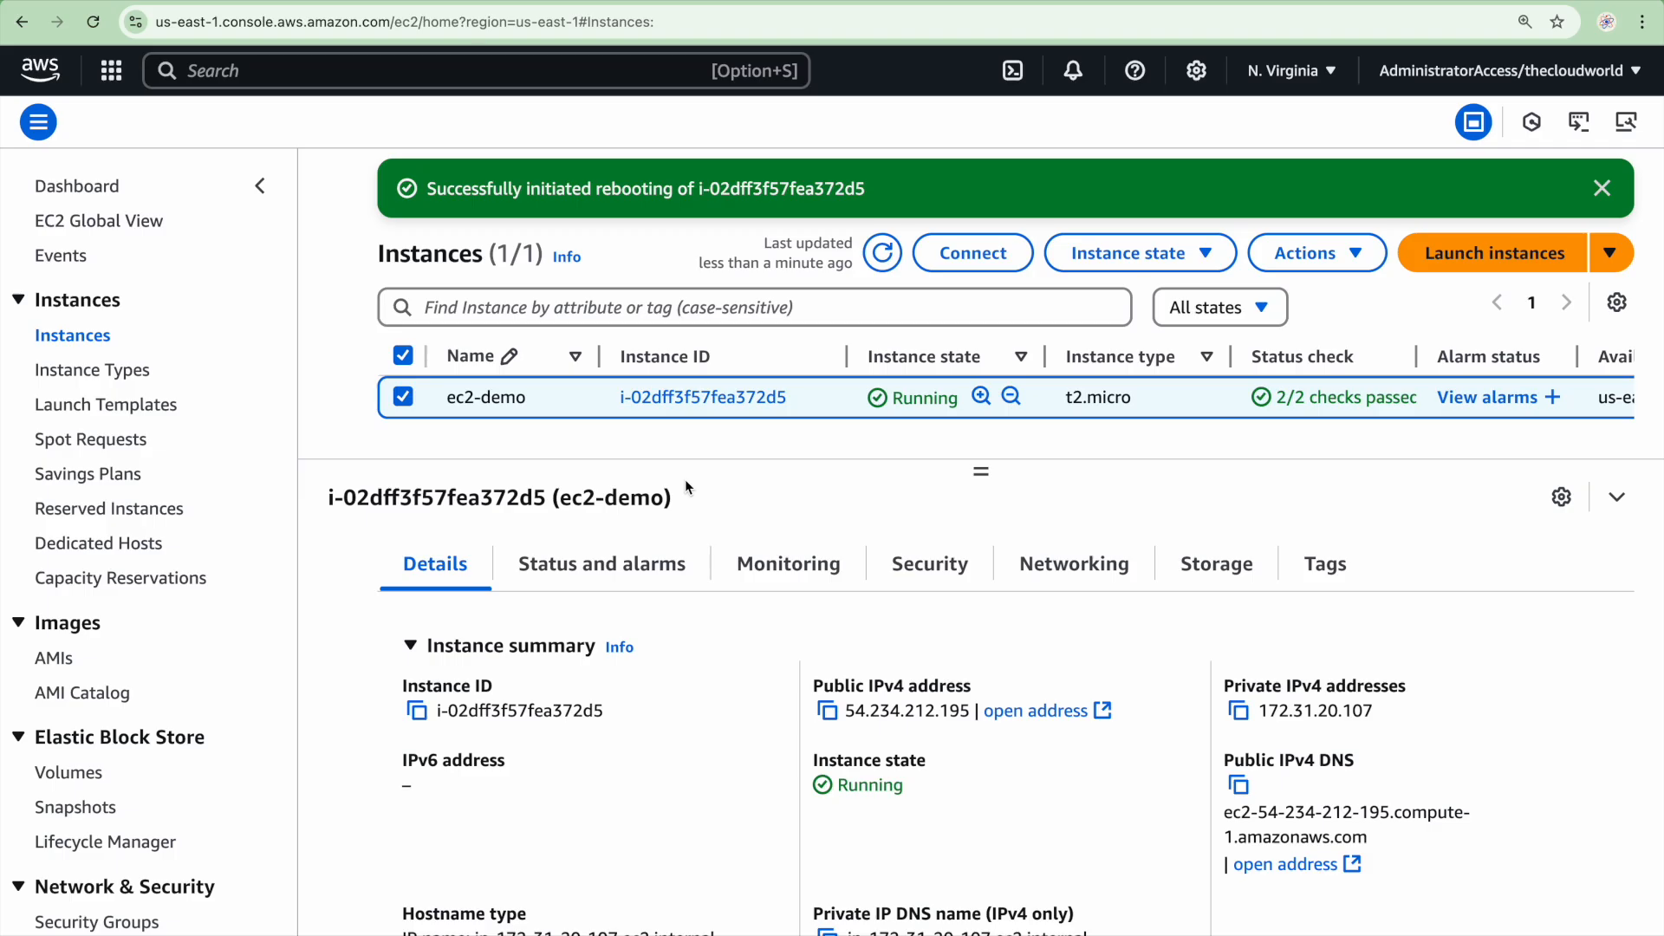
Refresh the instance list and reconnect to ec2-demo through EC2 Instance Connect as ec2-user
click(883, 252)
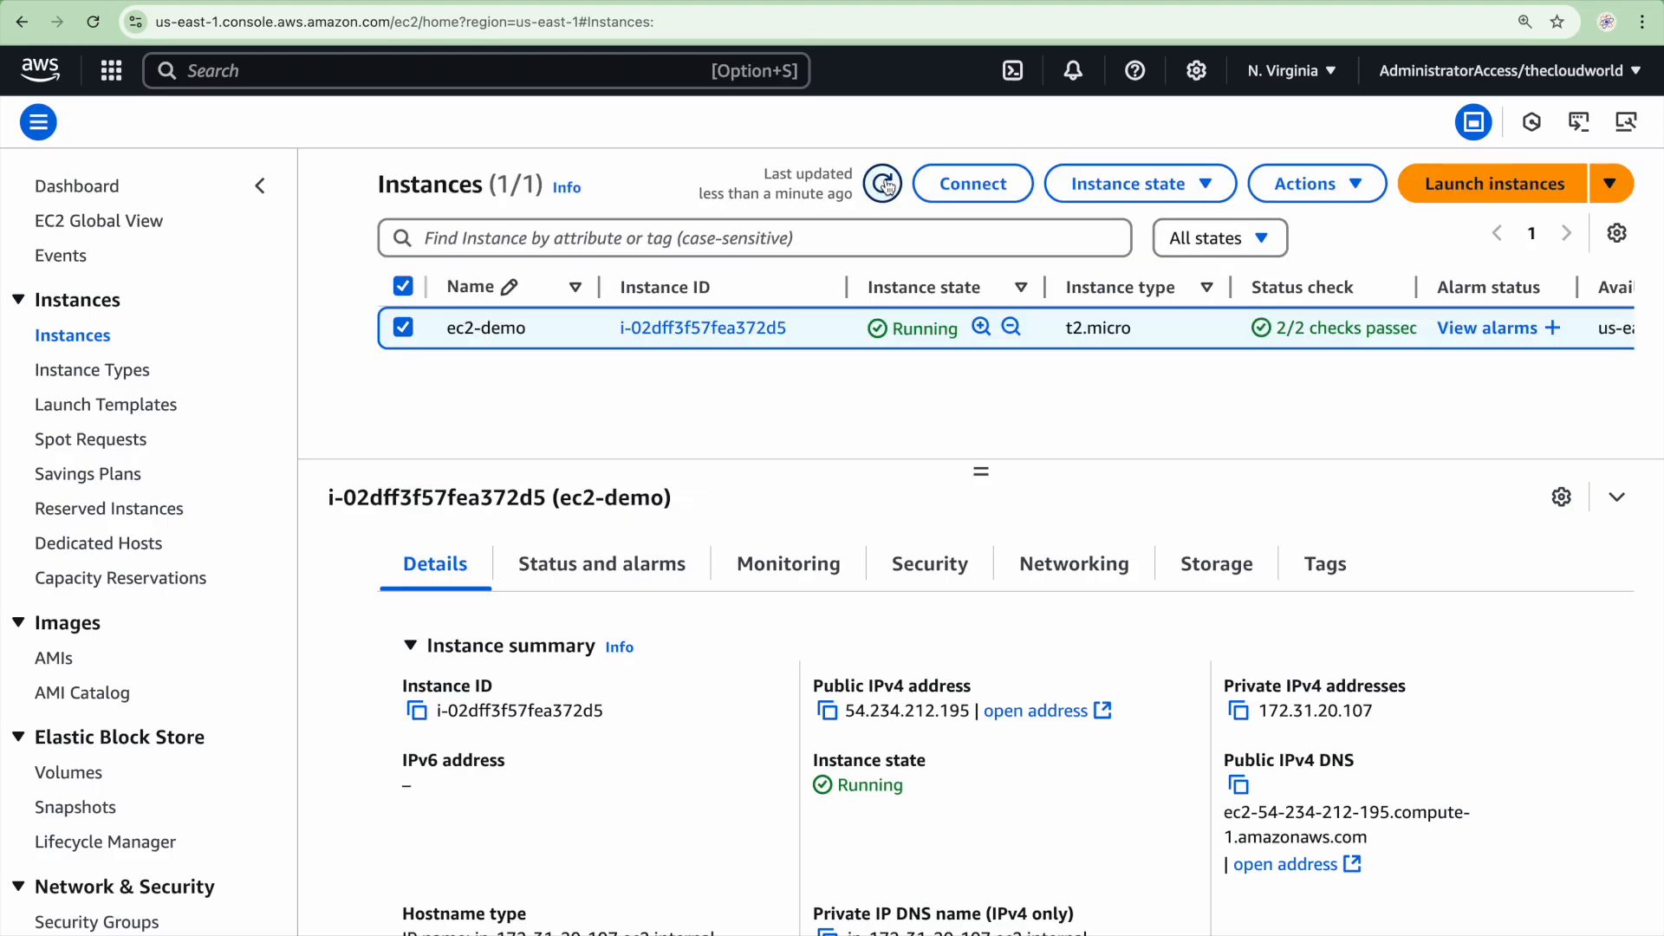
click(973, 184)
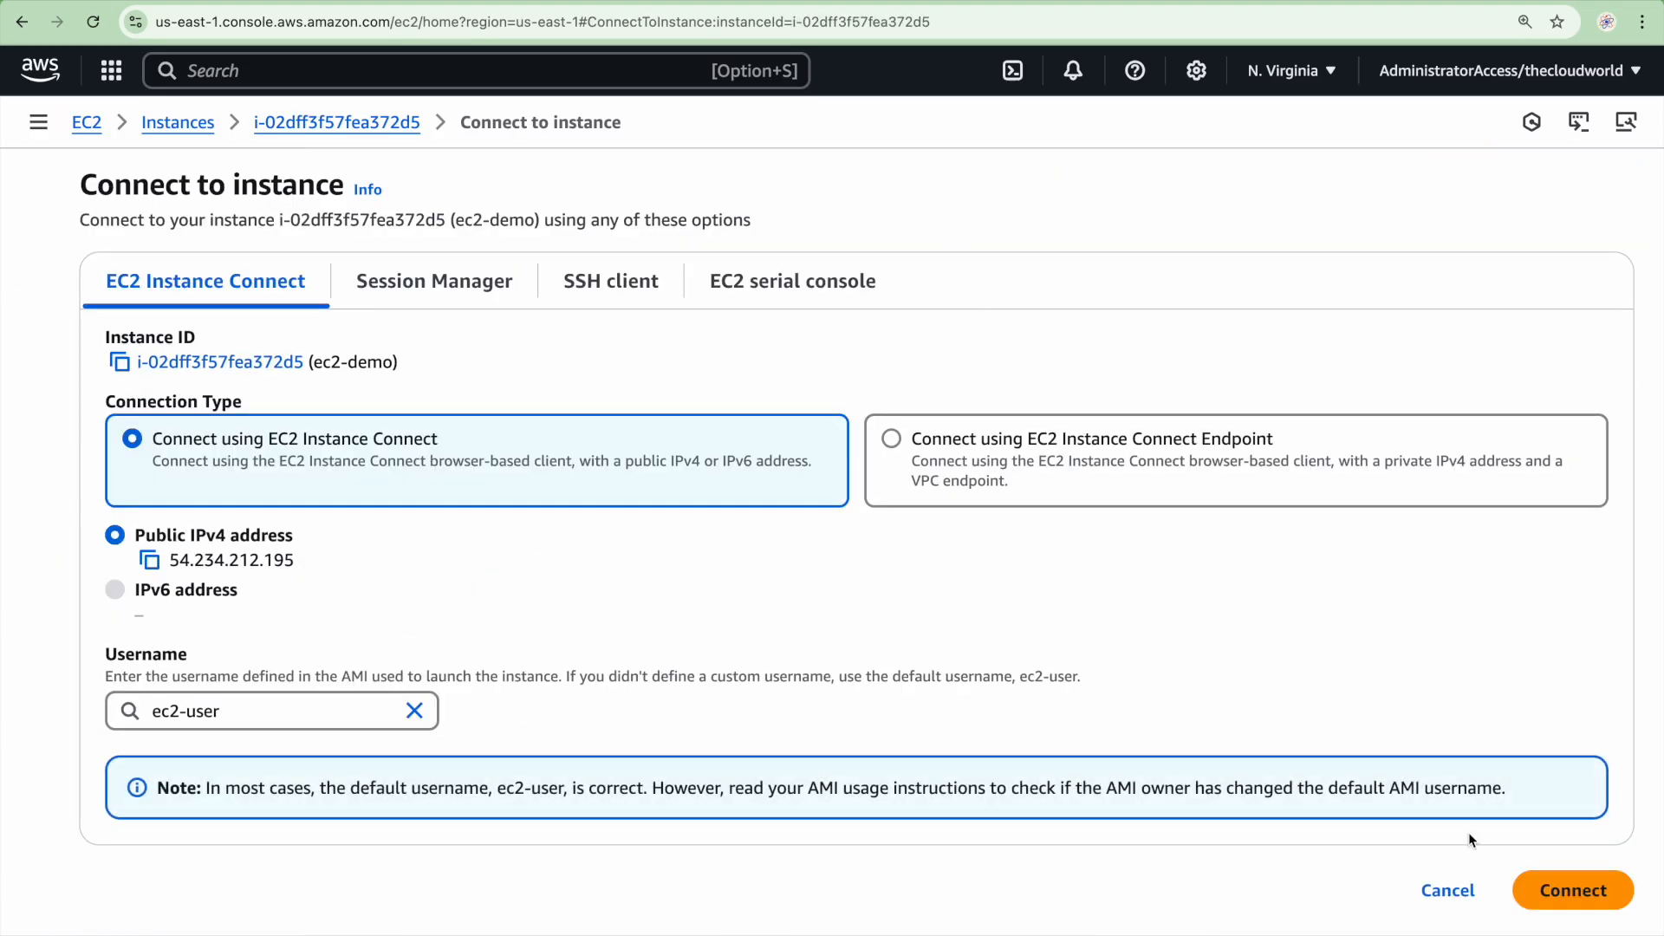
click(1543, 887)
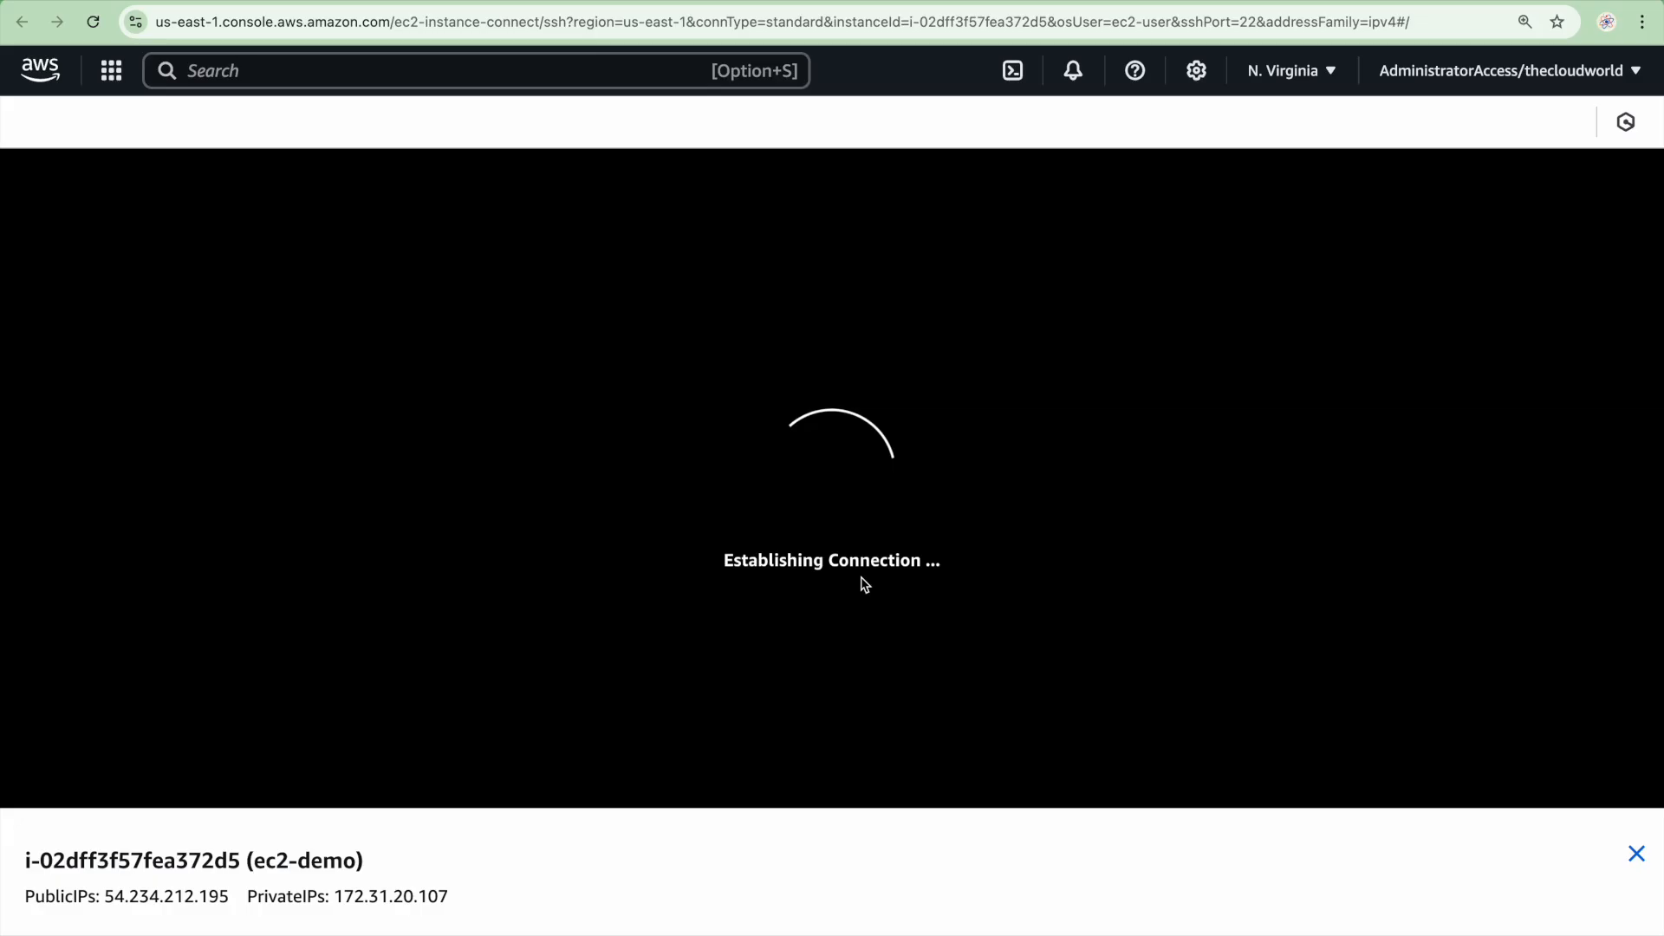
click(458, 511)
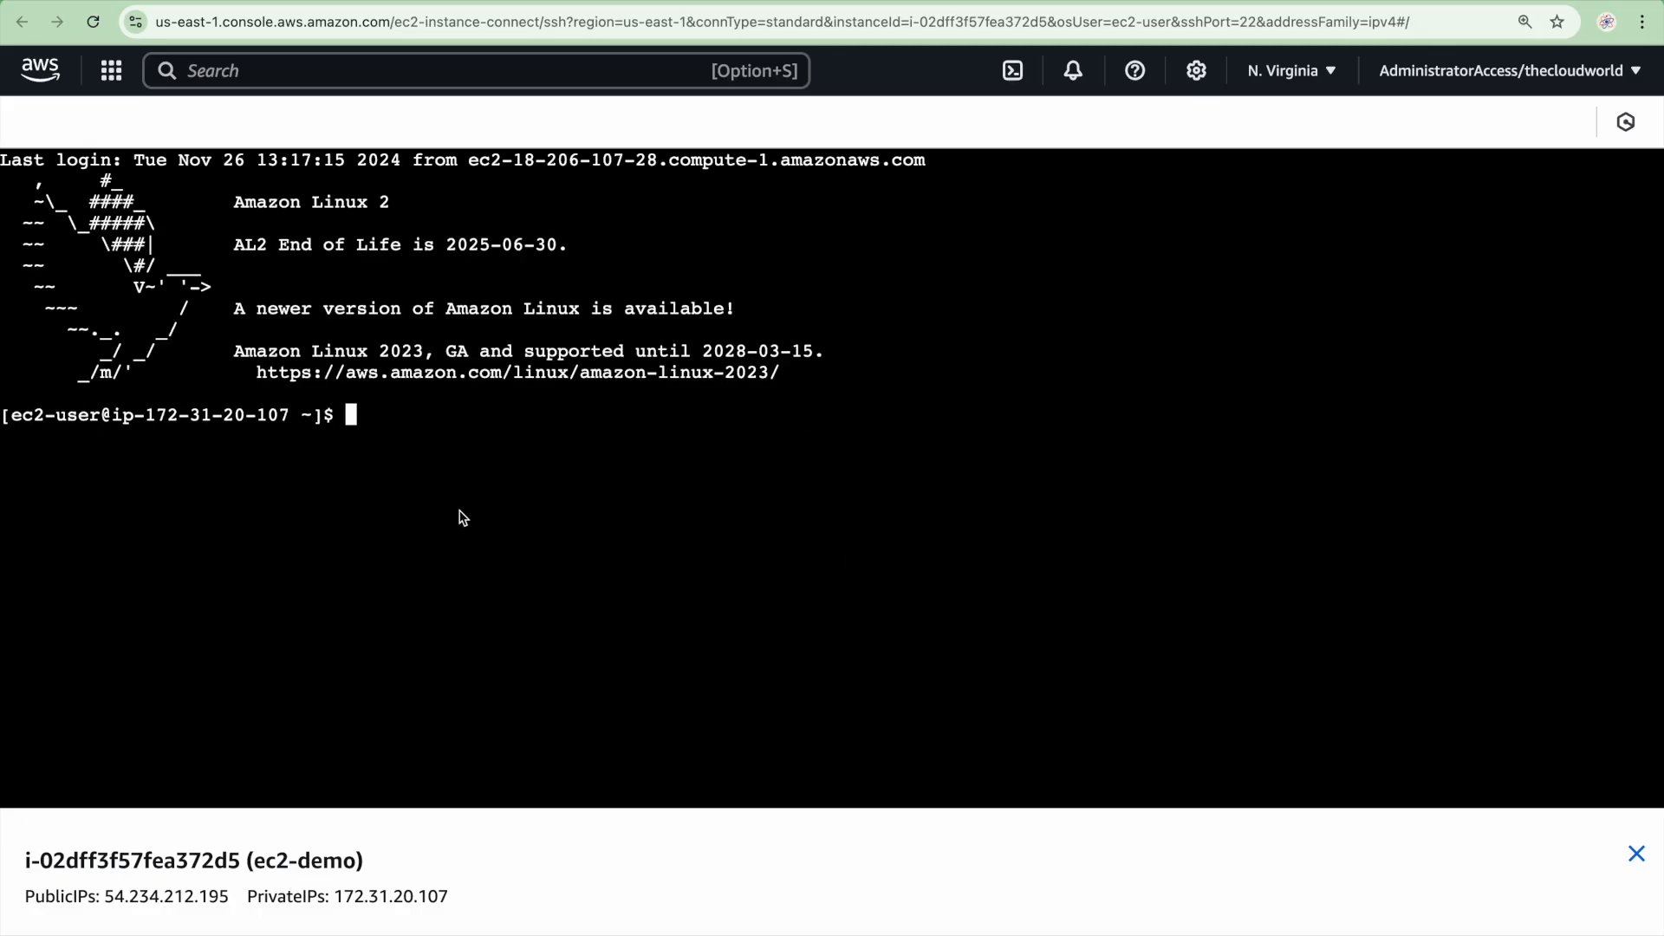
List the root directory, change into /new-disk/ and list its contents with ls
text(ls /)
key(Return)
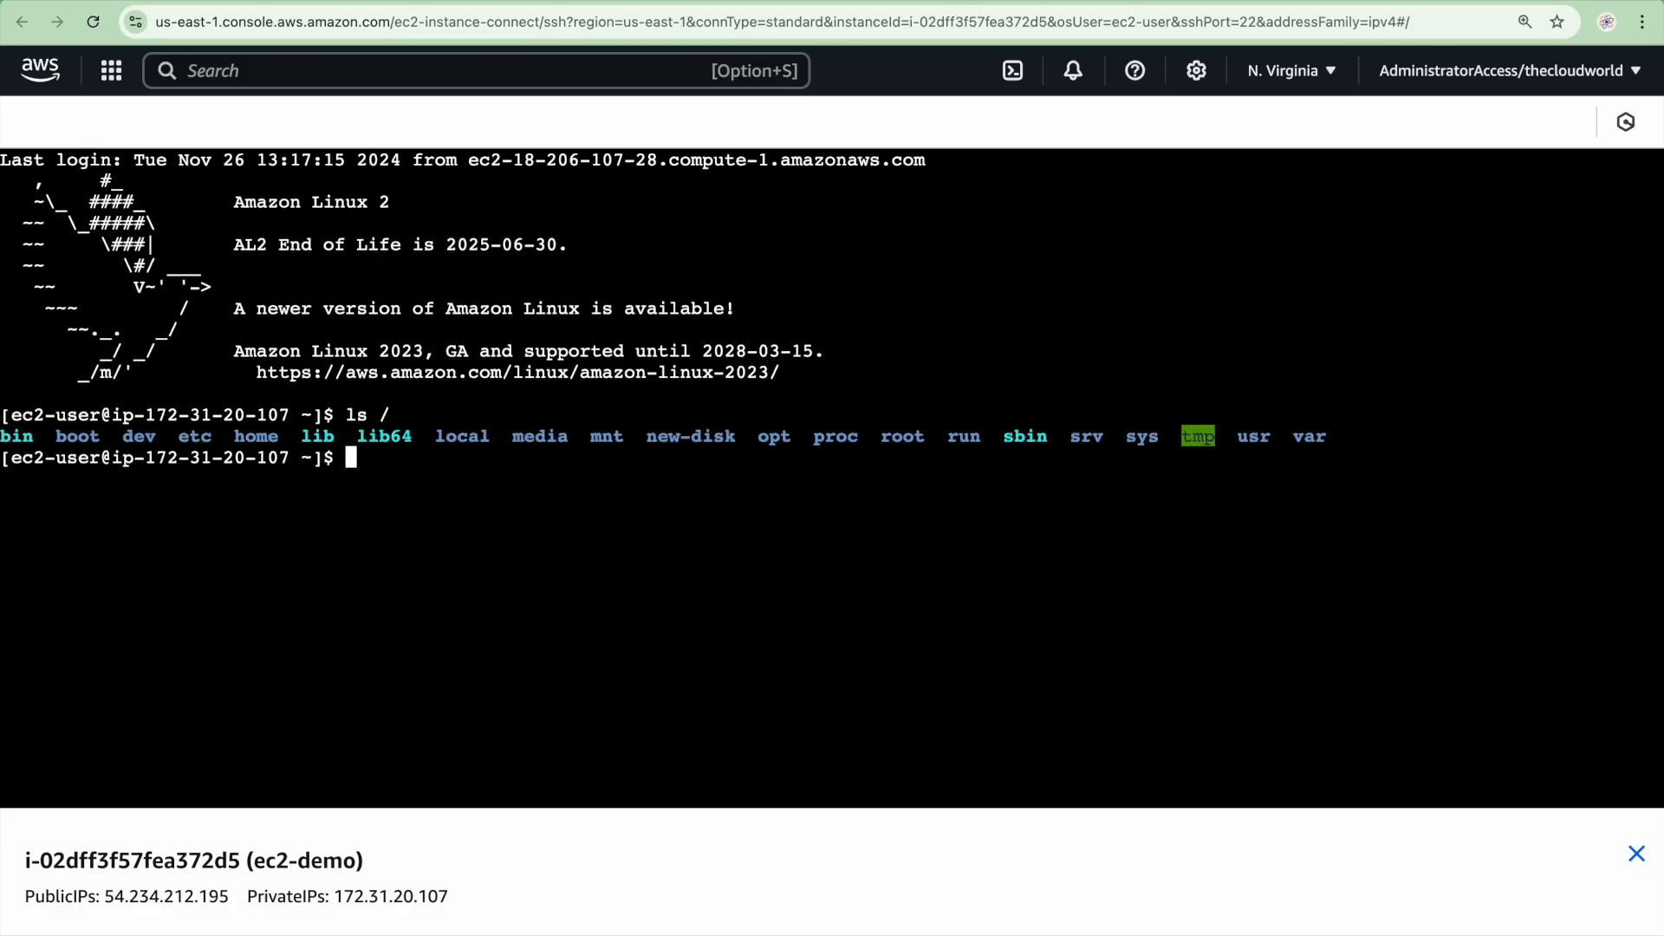
text(cd ne)
key(BackSpace)
key(BackSpace)
text(/ne)
key(Tab)
key(Return)
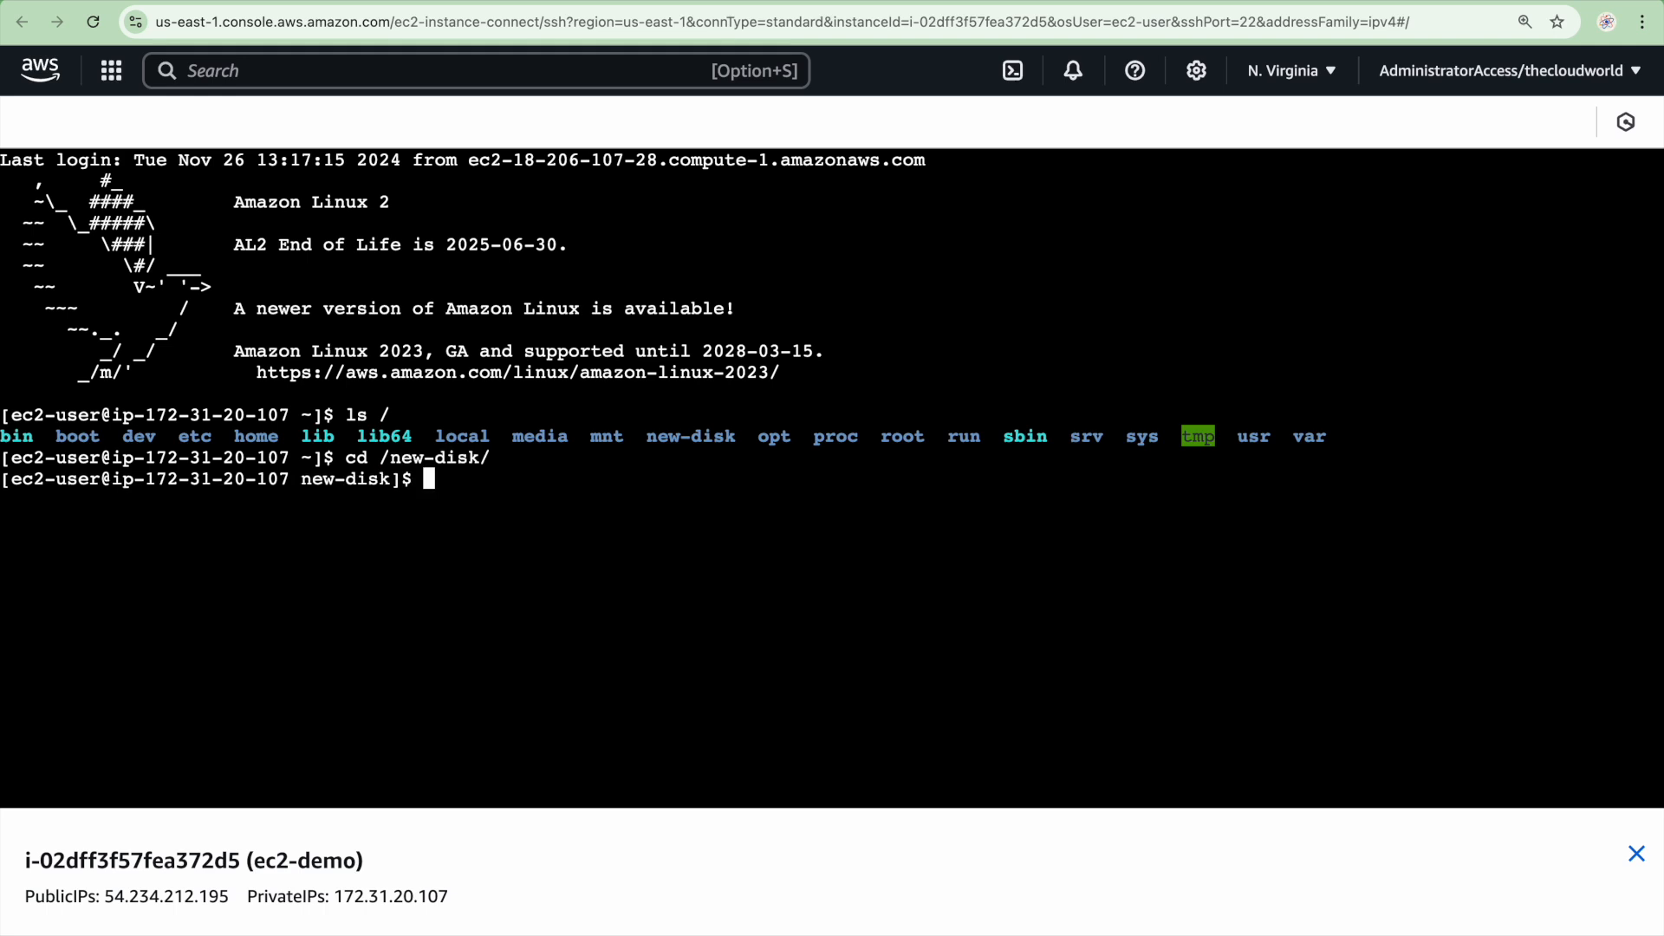
text(ls)
key(Return)
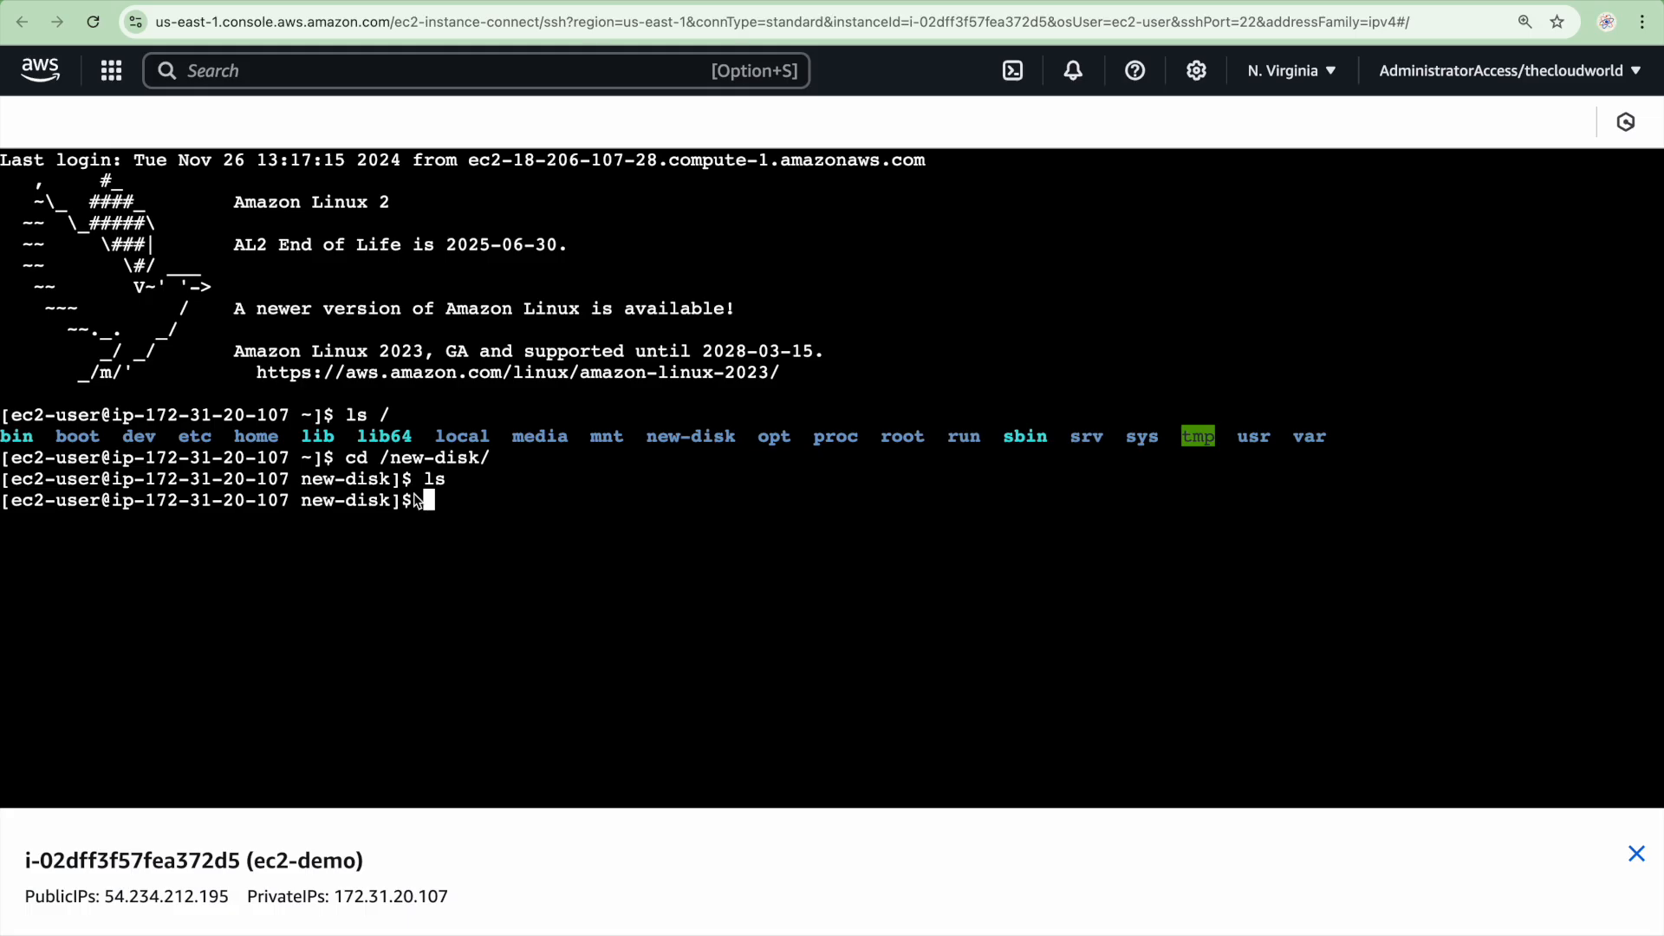
Run lsblk and check the mount point column for the xvdf disk
text(lsblk)
key(Return)
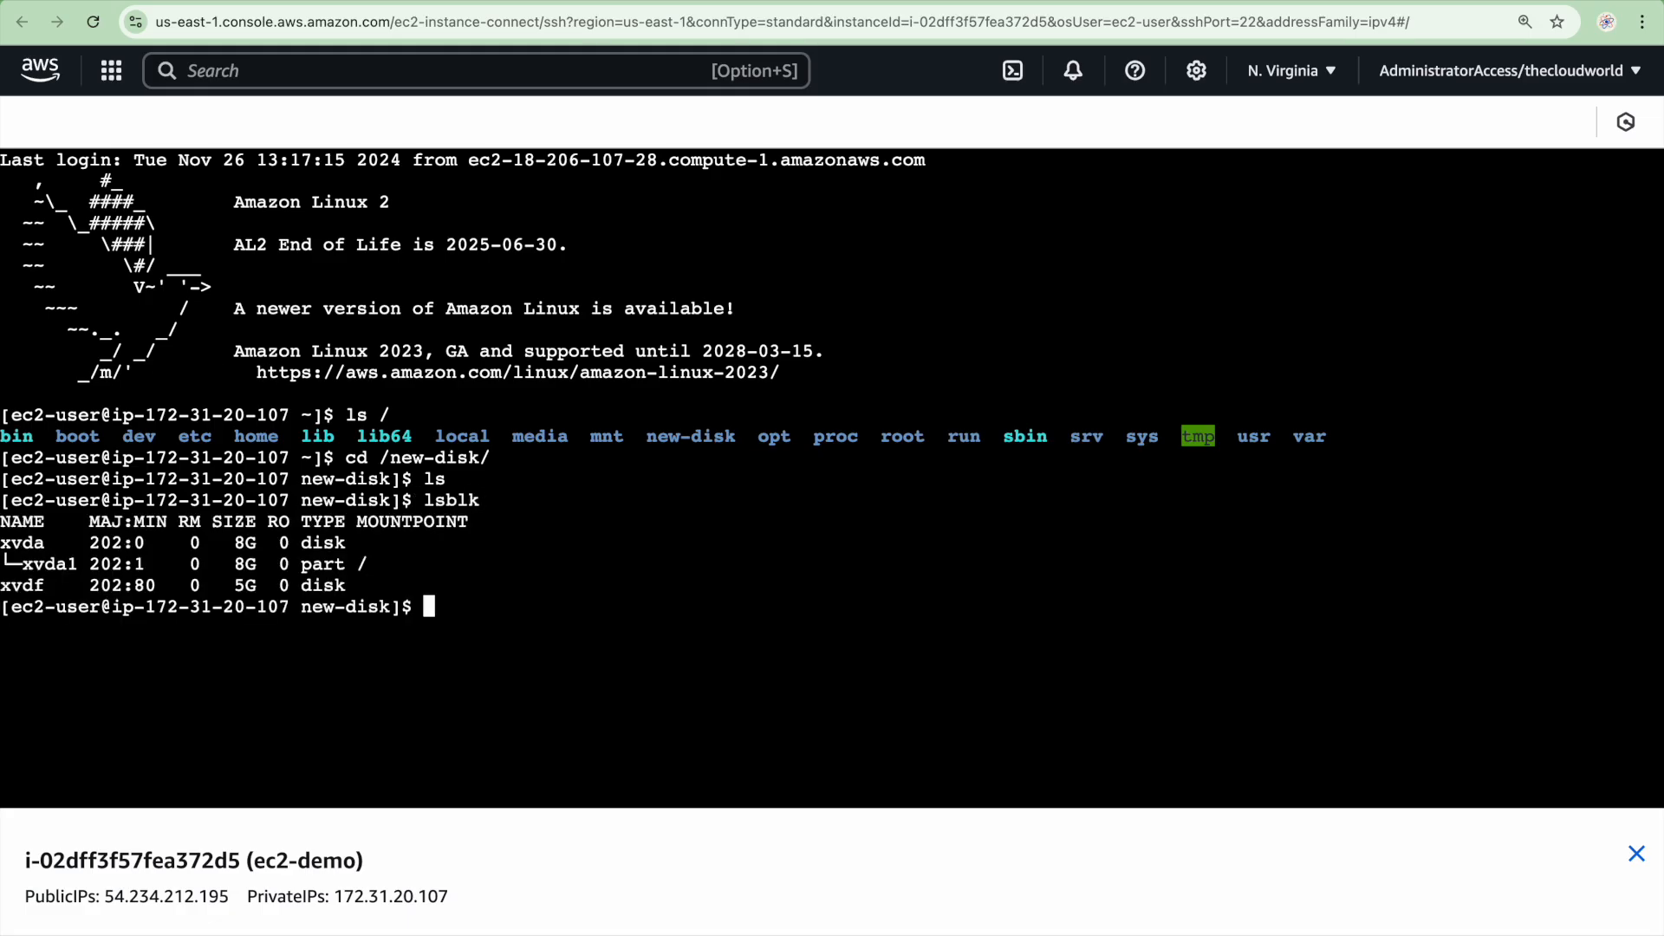
drag(3, 590, 469, 588)
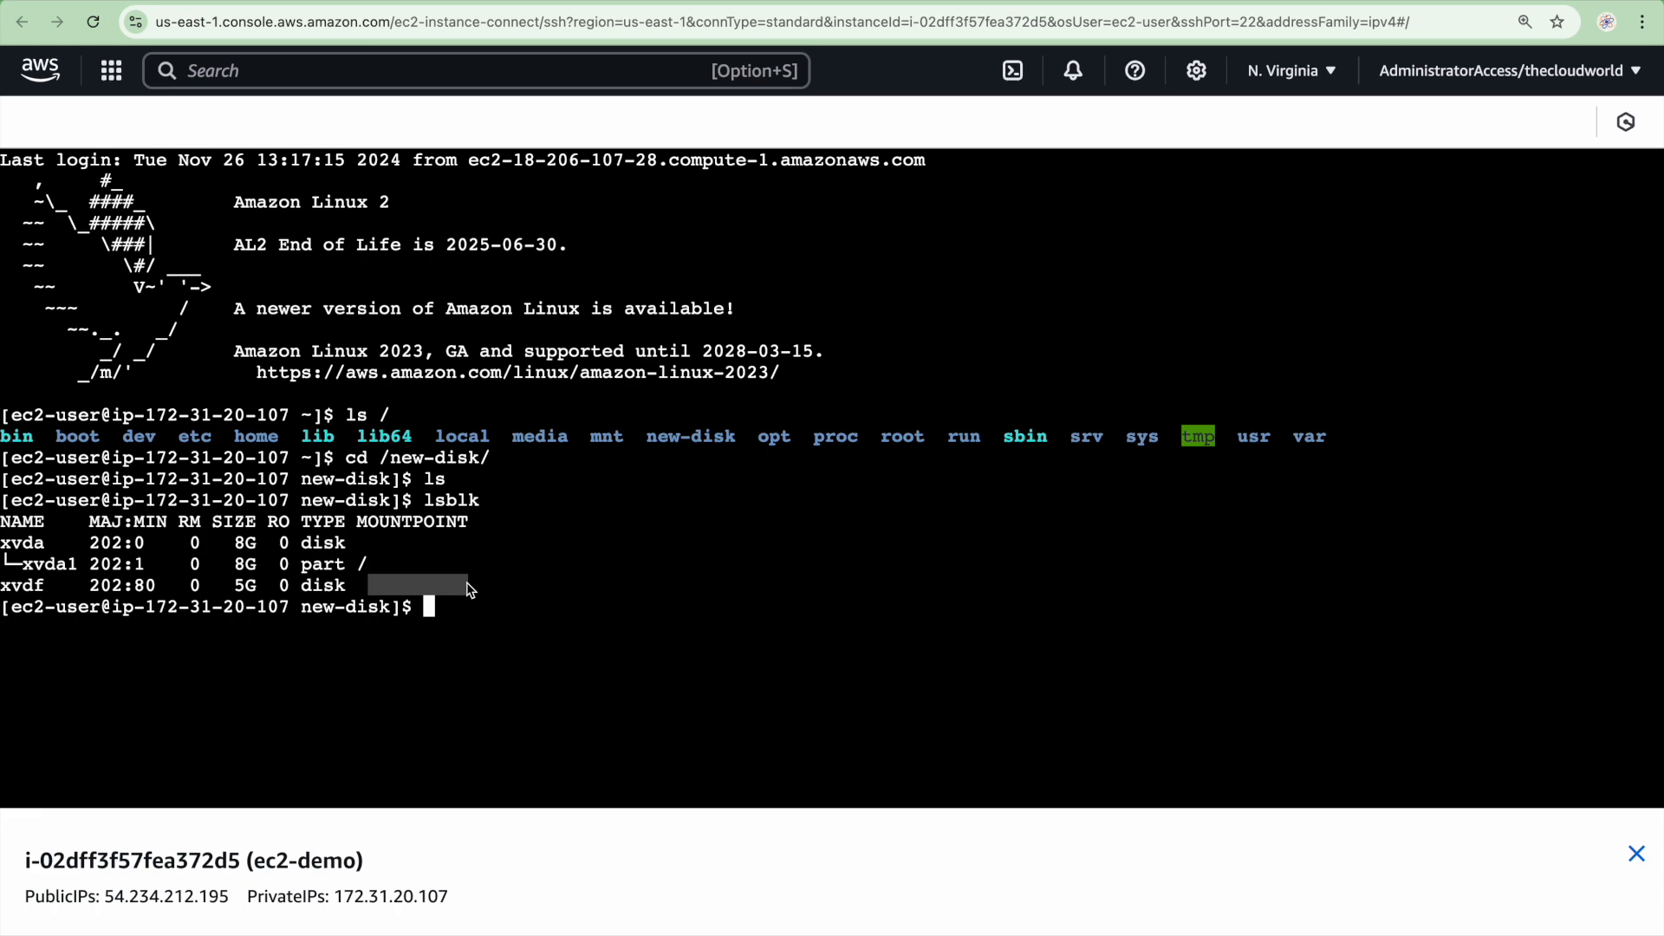
Switch to the notes, read the section on automatically mounting an attached volume after reboot, and copy the /etc/fstab path
key(ctrl+Left)
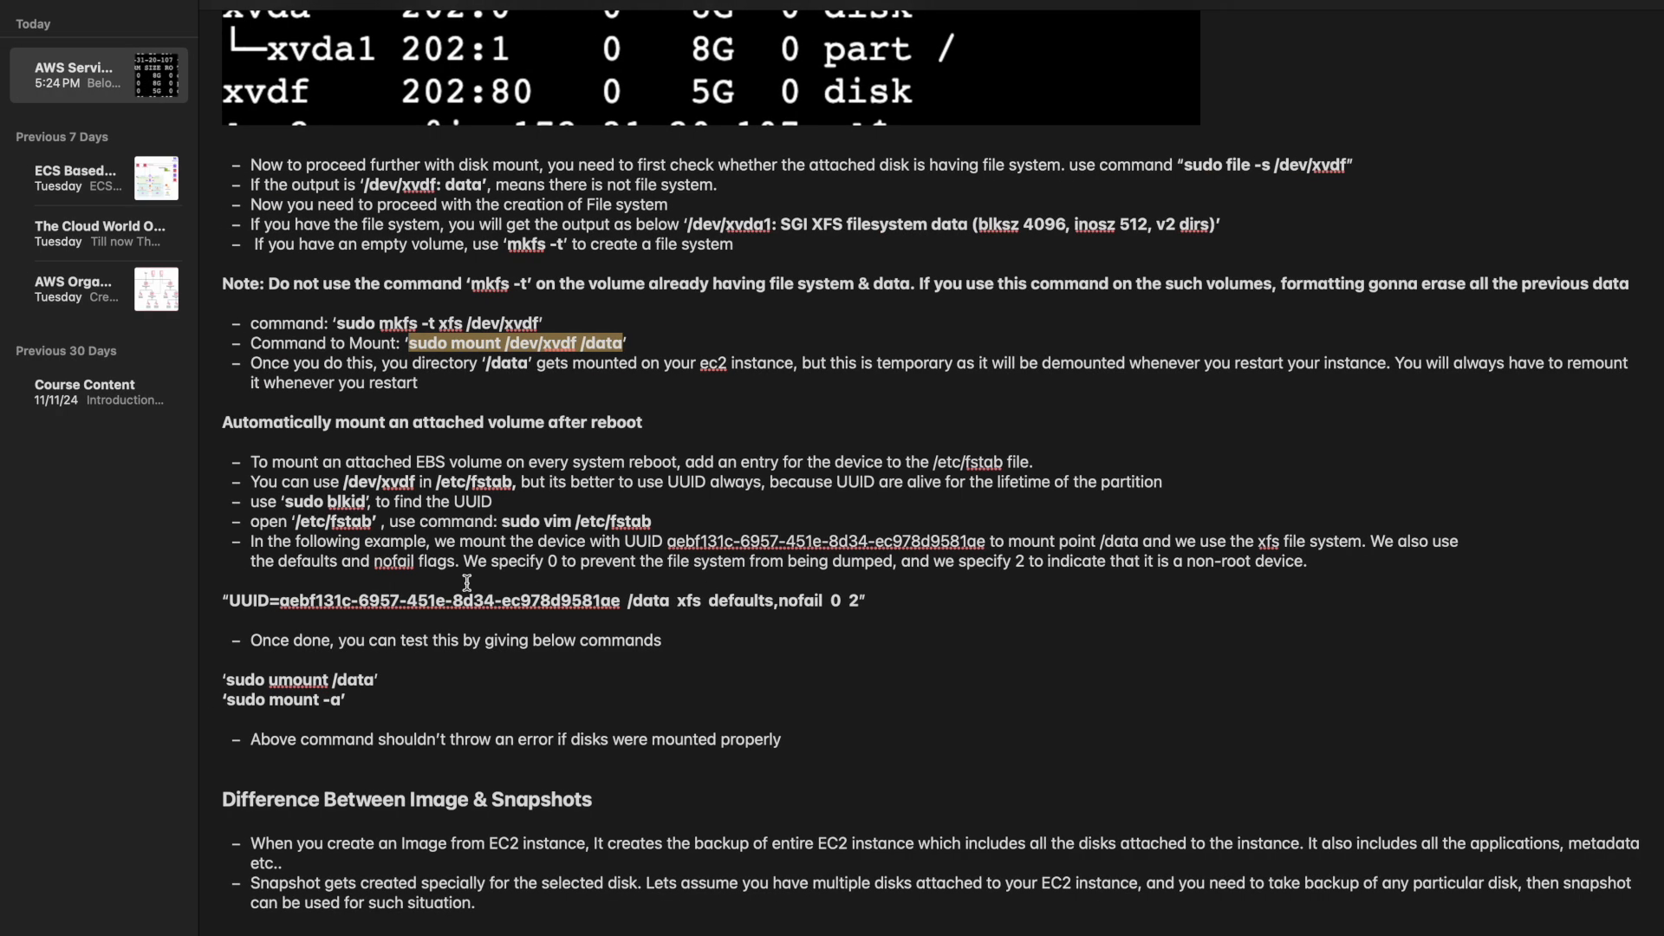
scroll(467, 582, up, 2)
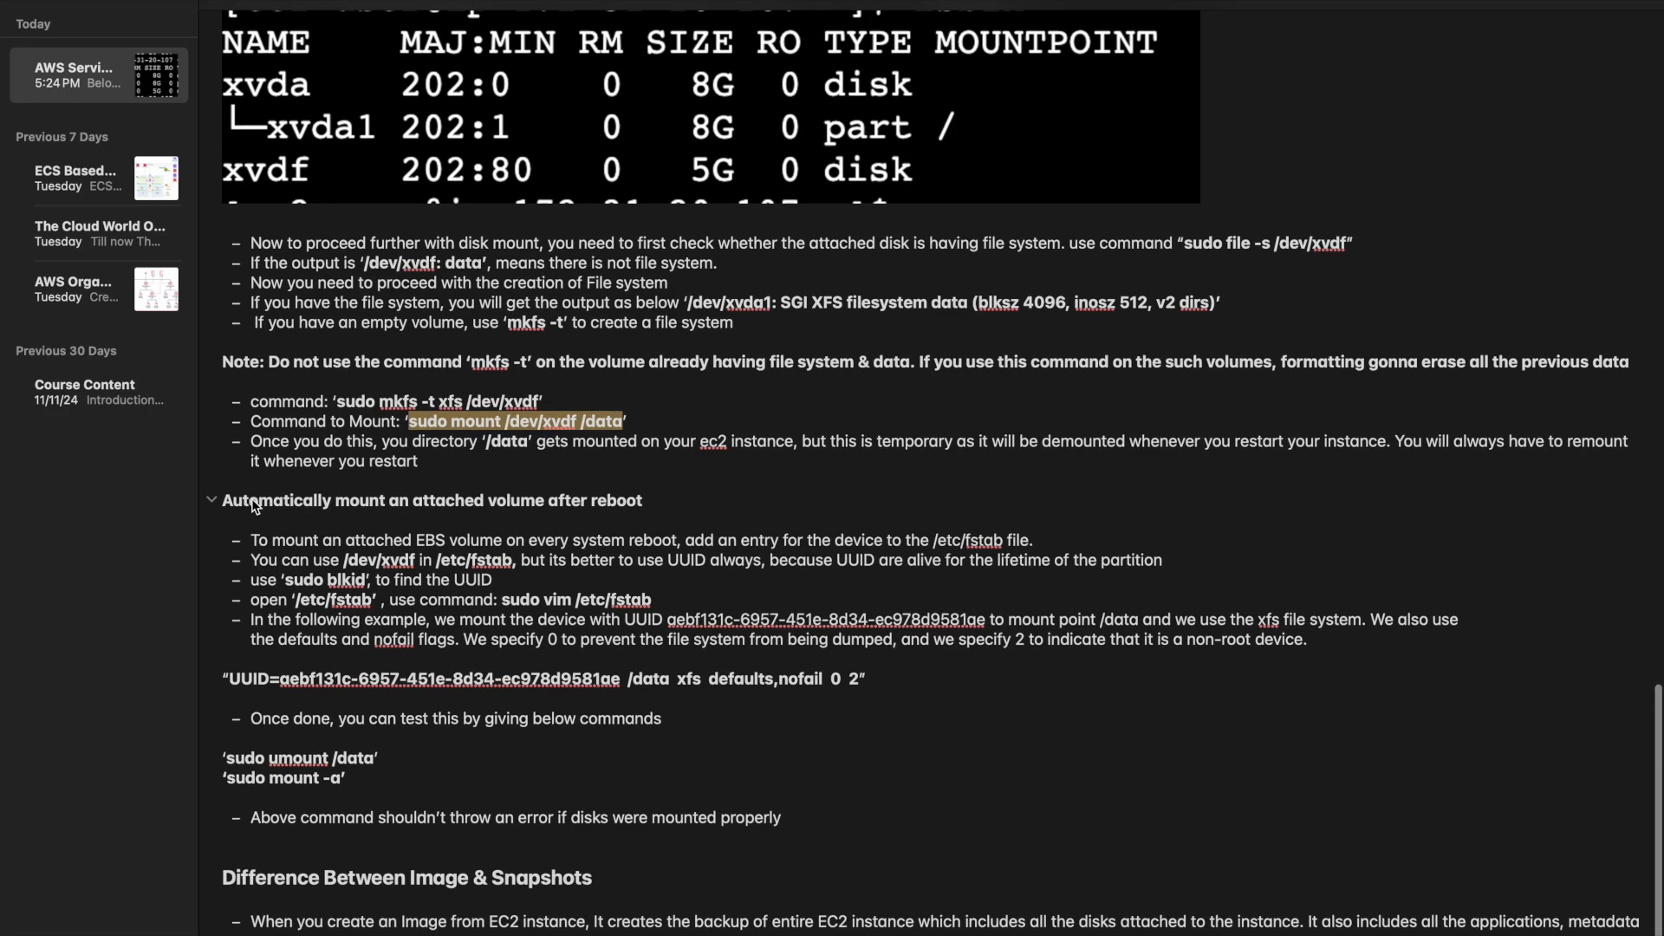
click(258, 540)
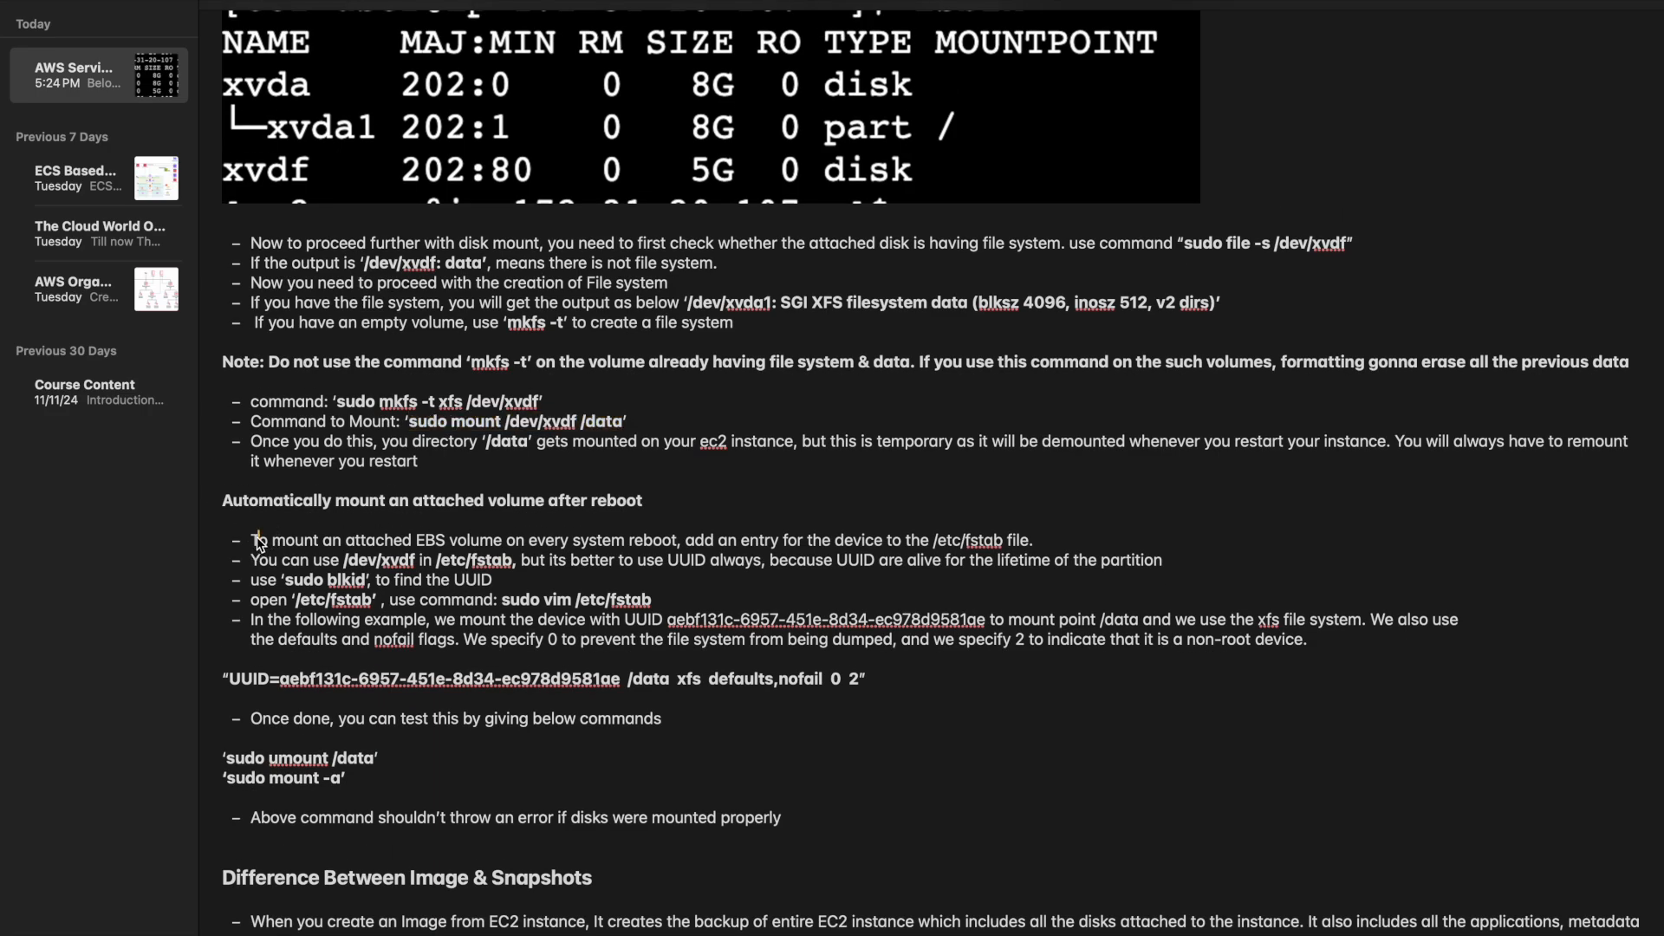
drag(936, 542, 997, 541)
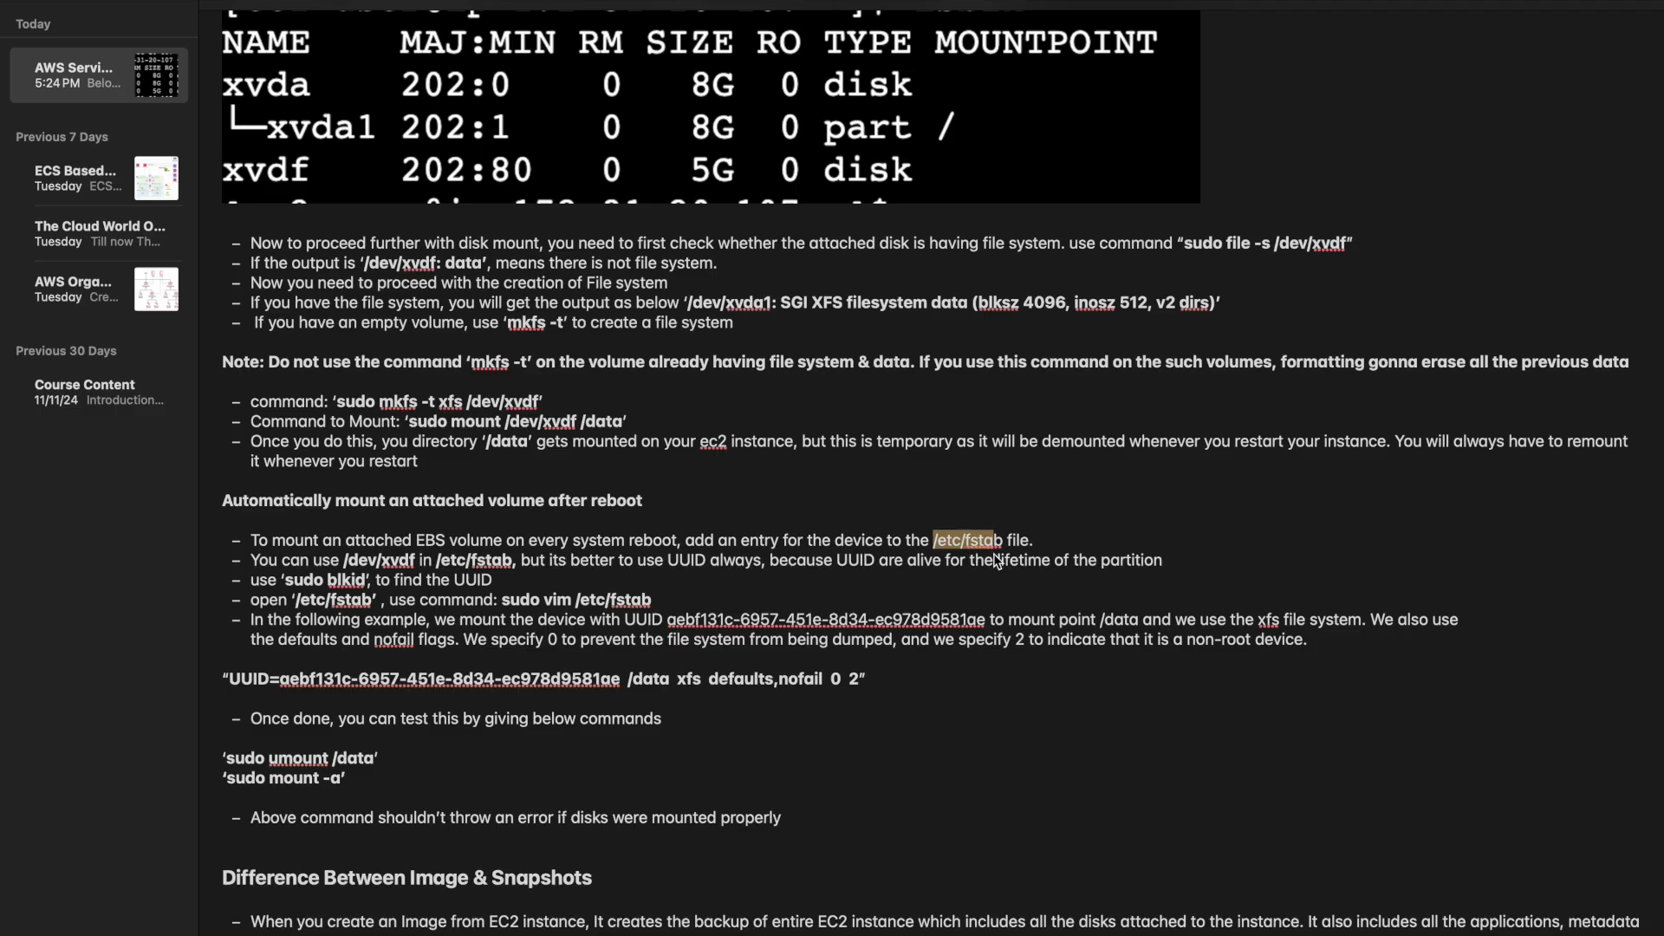
click(997, 561)
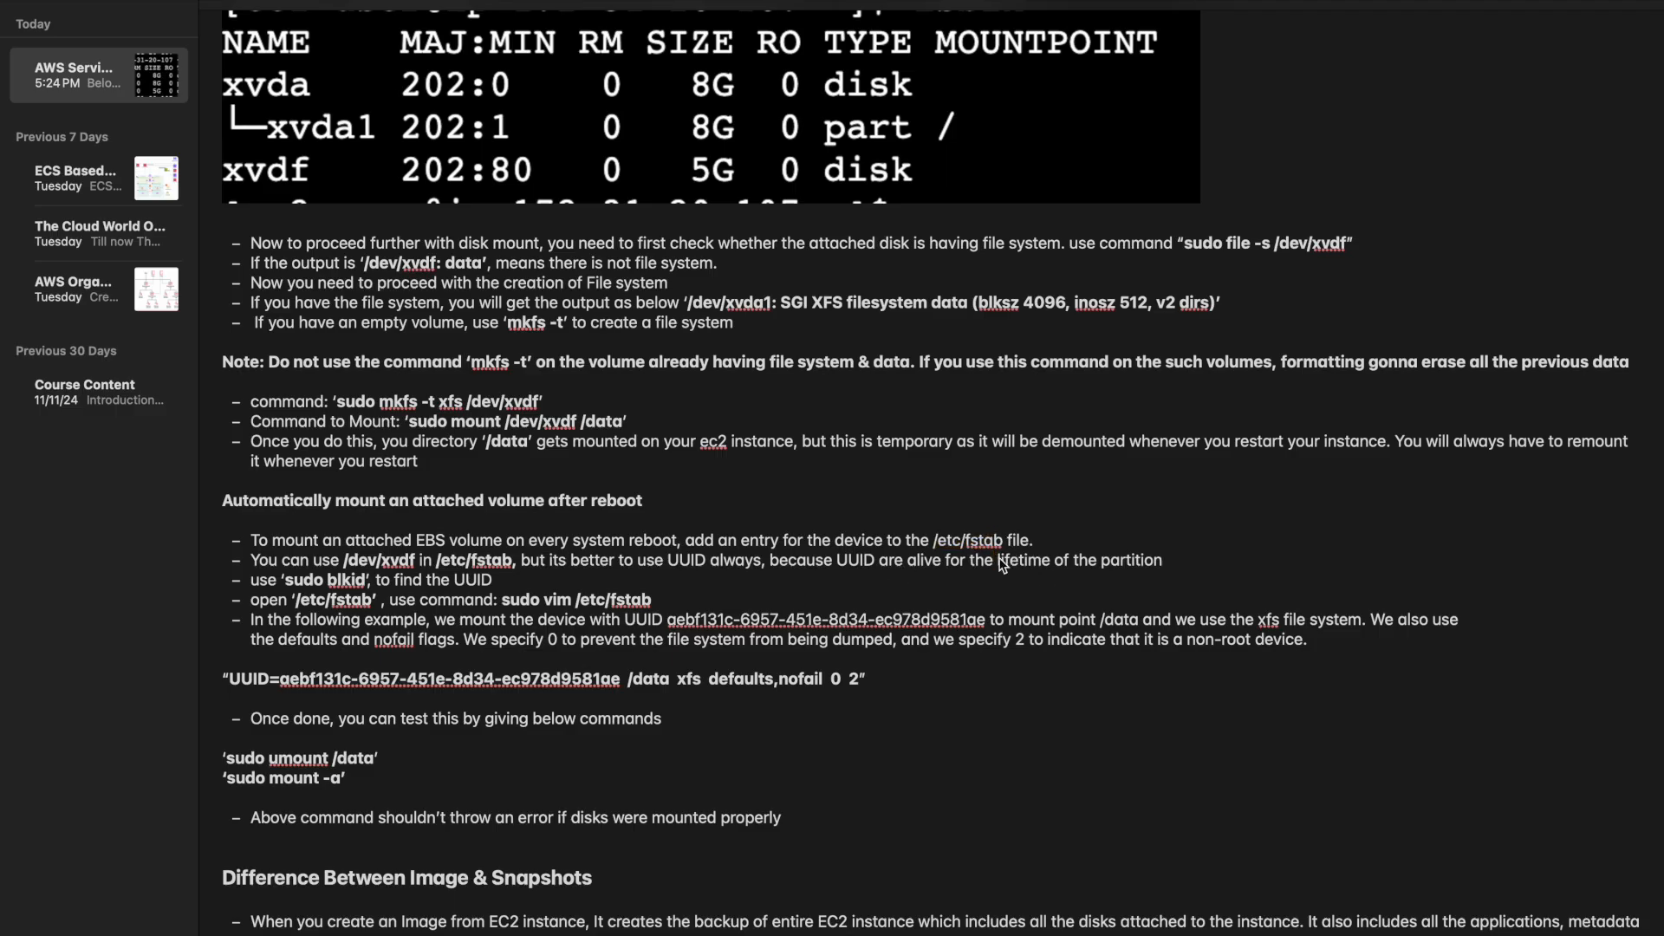
drag(1003, 543, 932, 540)
key(super+c)
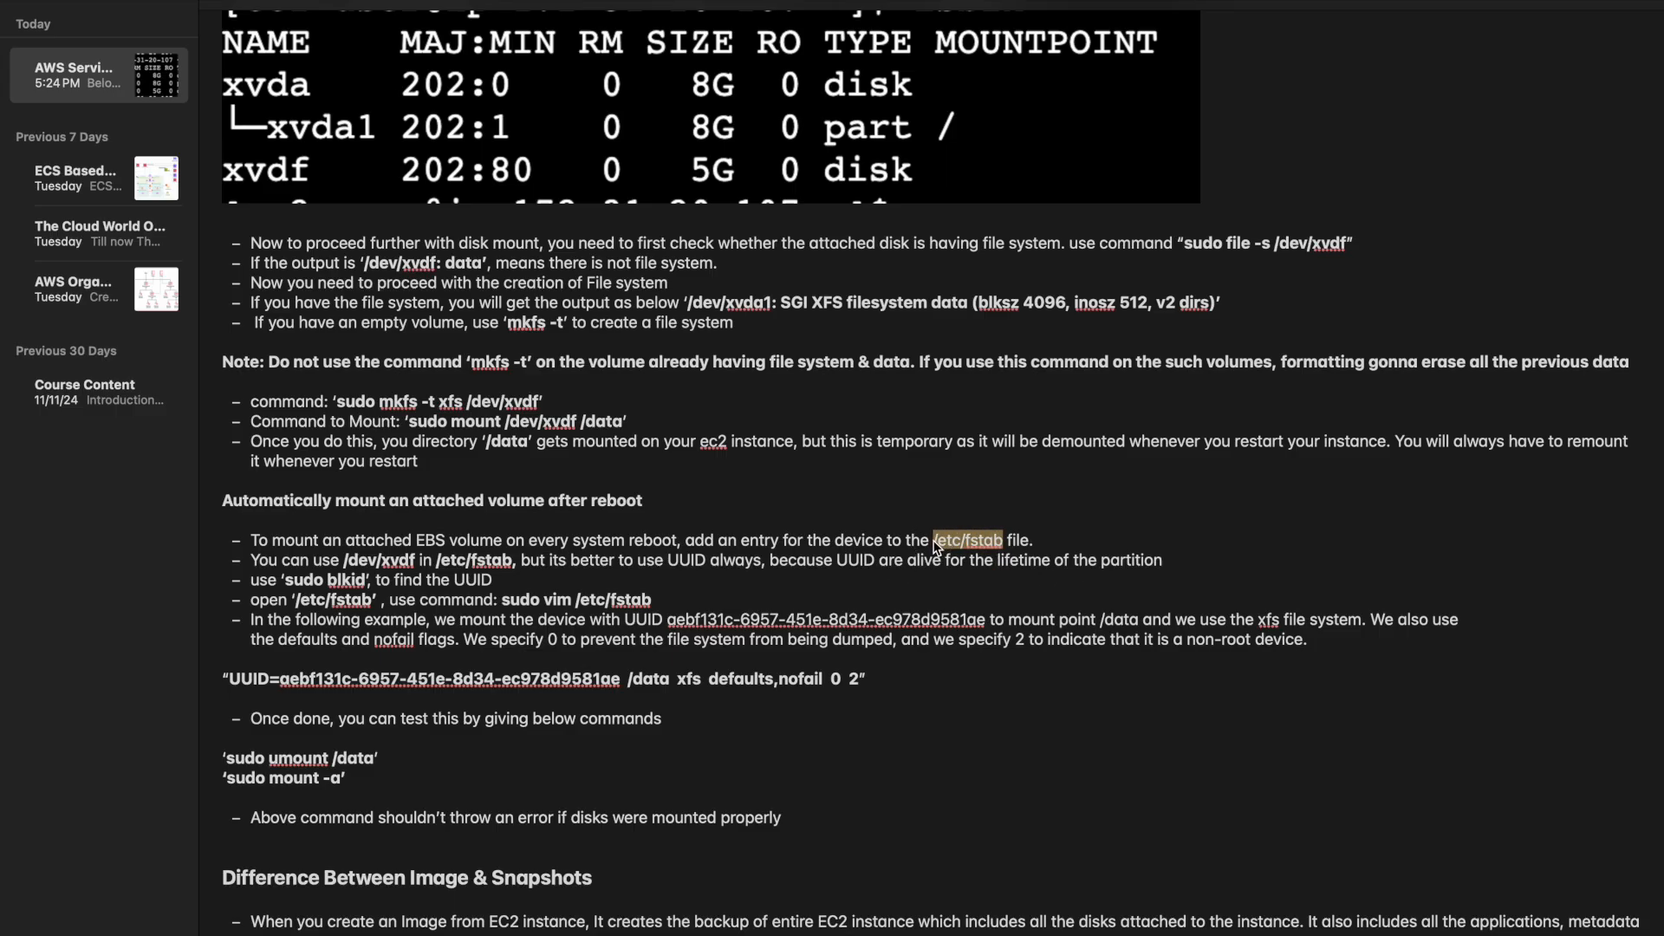
Return to the terminal, display /etc/fstab with cat, and compare its entry with the xvda disk in the lsblk output
key(ctrl+Right)
text(cat)
key(super+v)
key(Return)
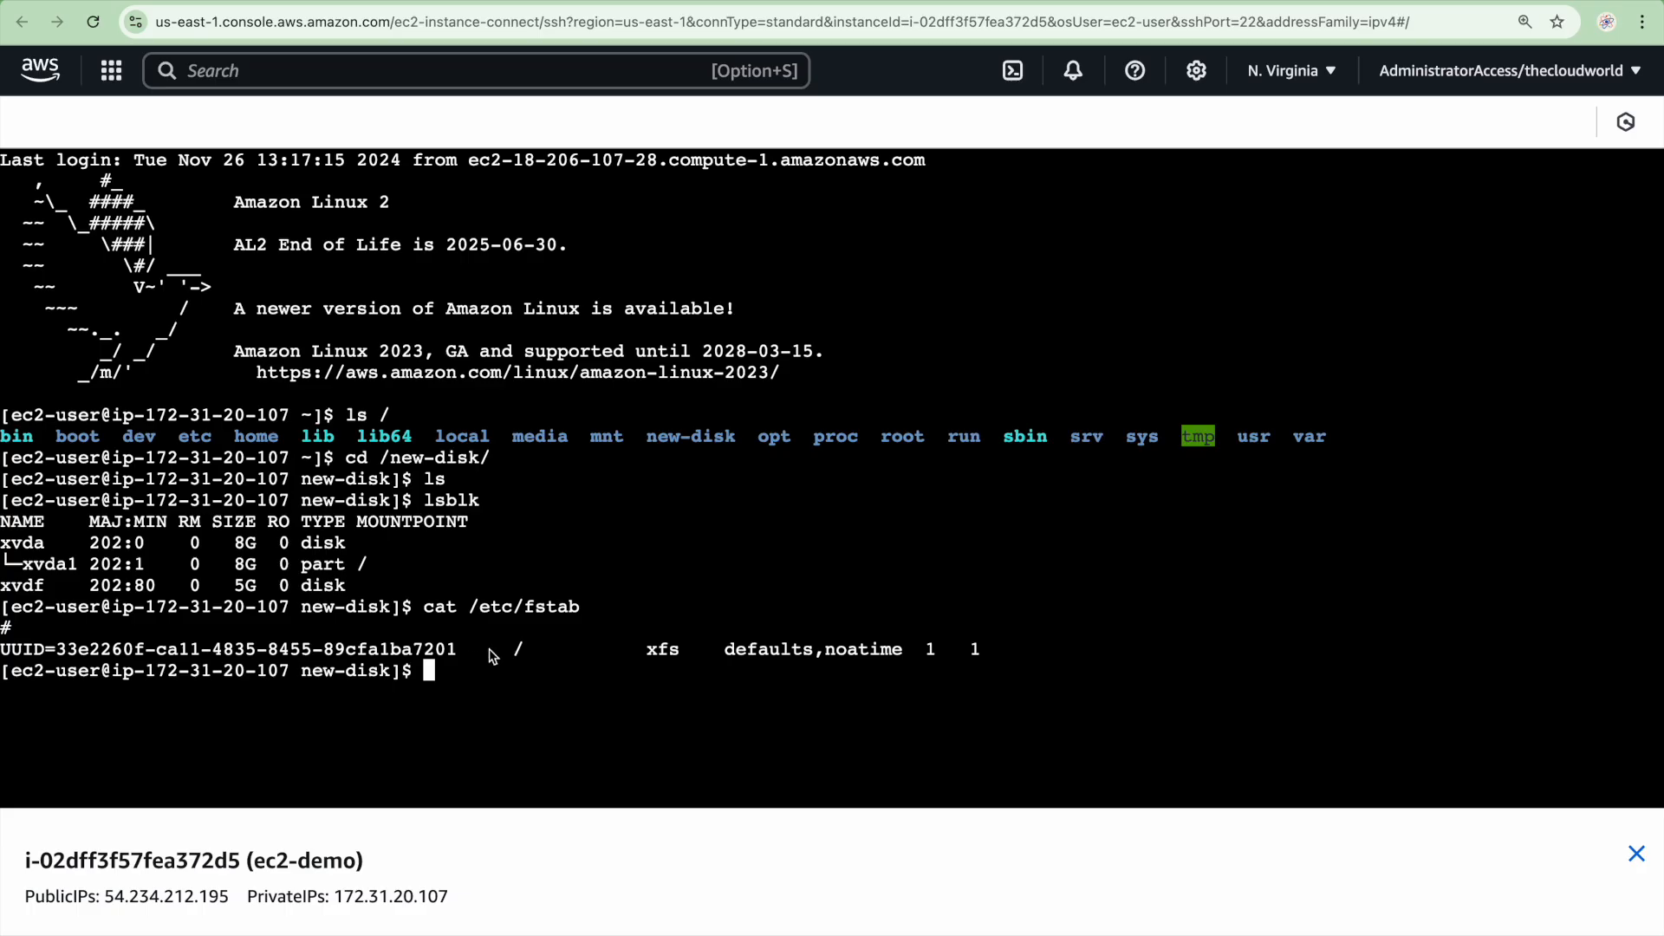
click(1003, 650)
drag(1003, 651, 2, 650)
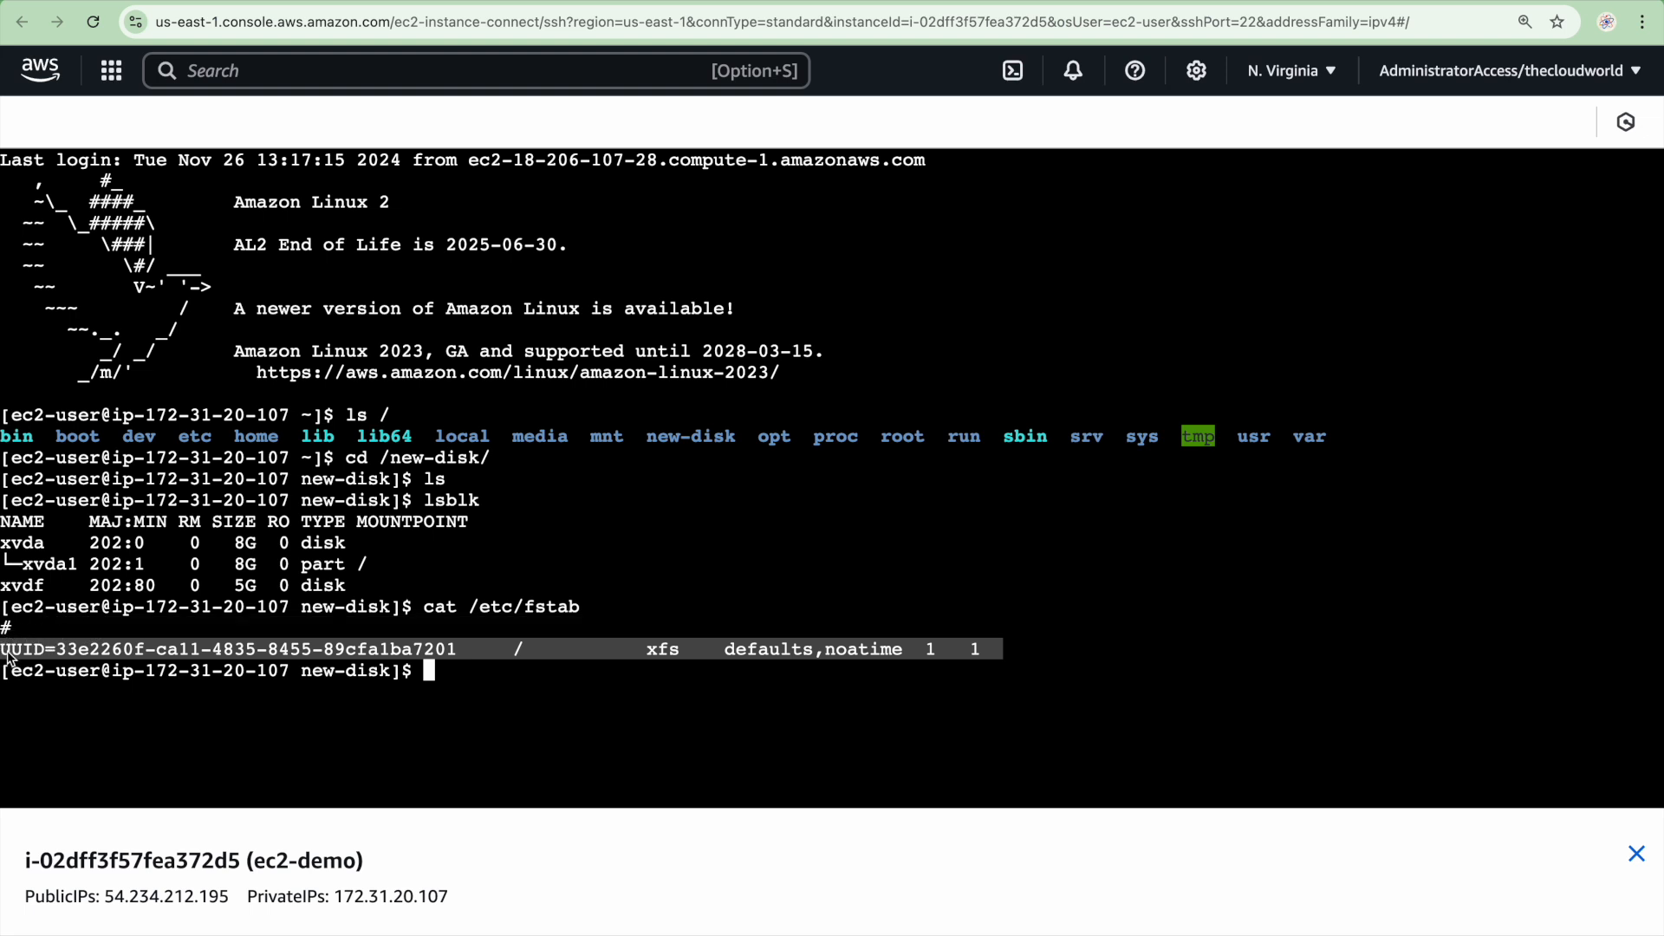
drag(4, 544, 422, 563)
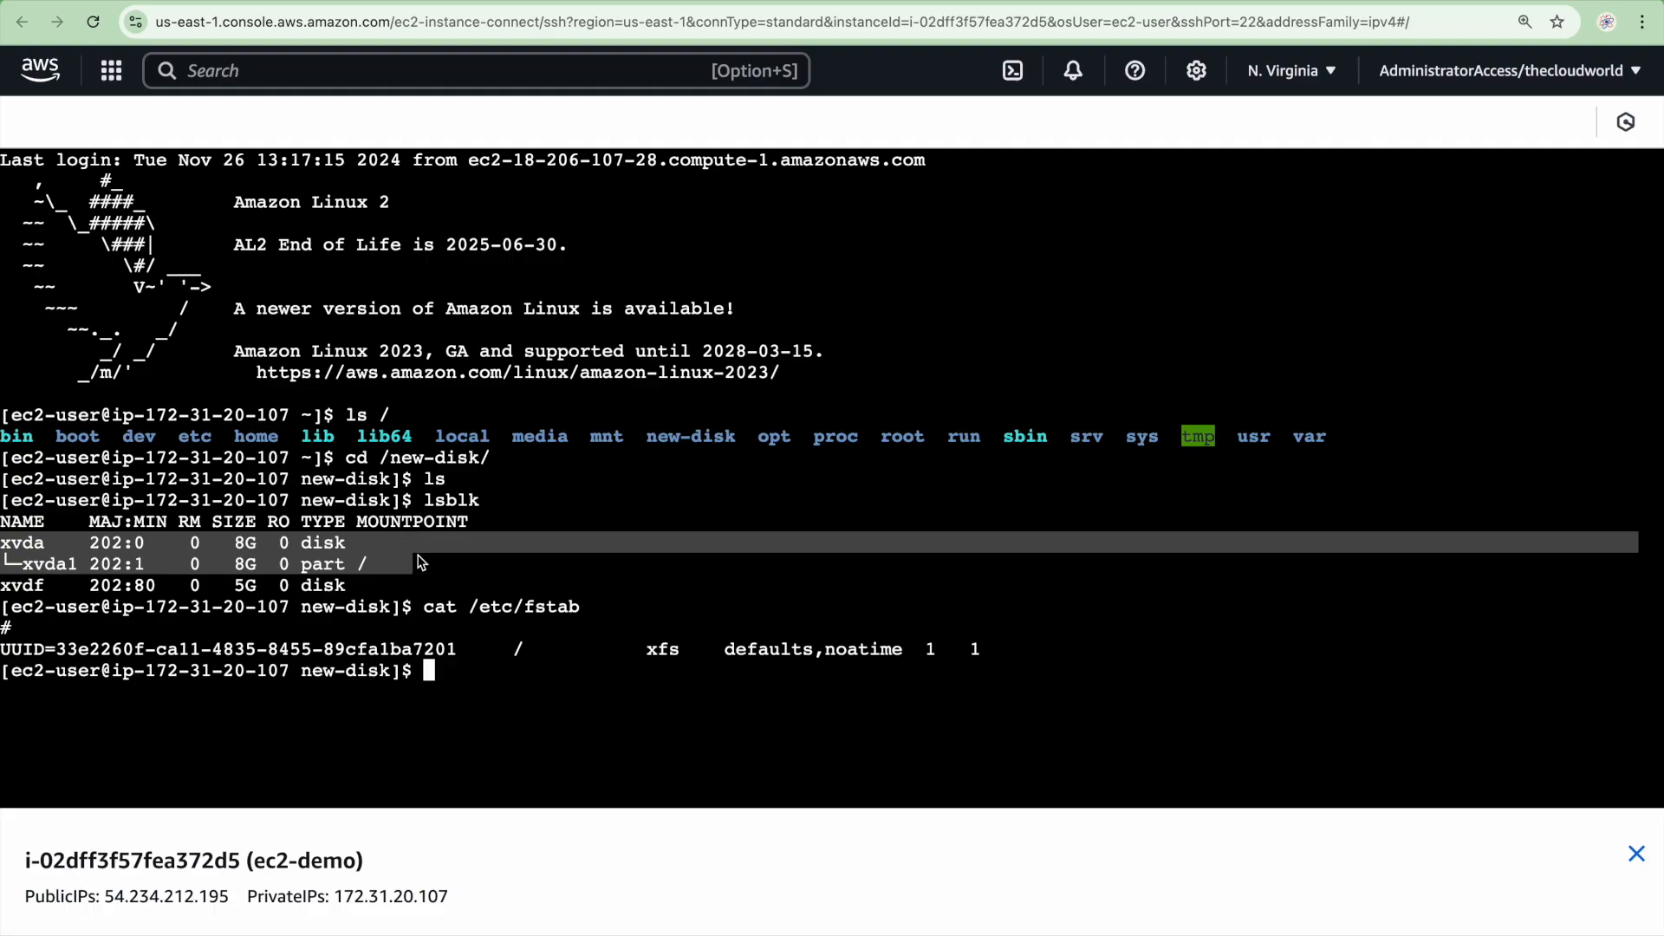
Copy the sudo blkid command from the notes and run it in the terminal
key(ctrl+Left)
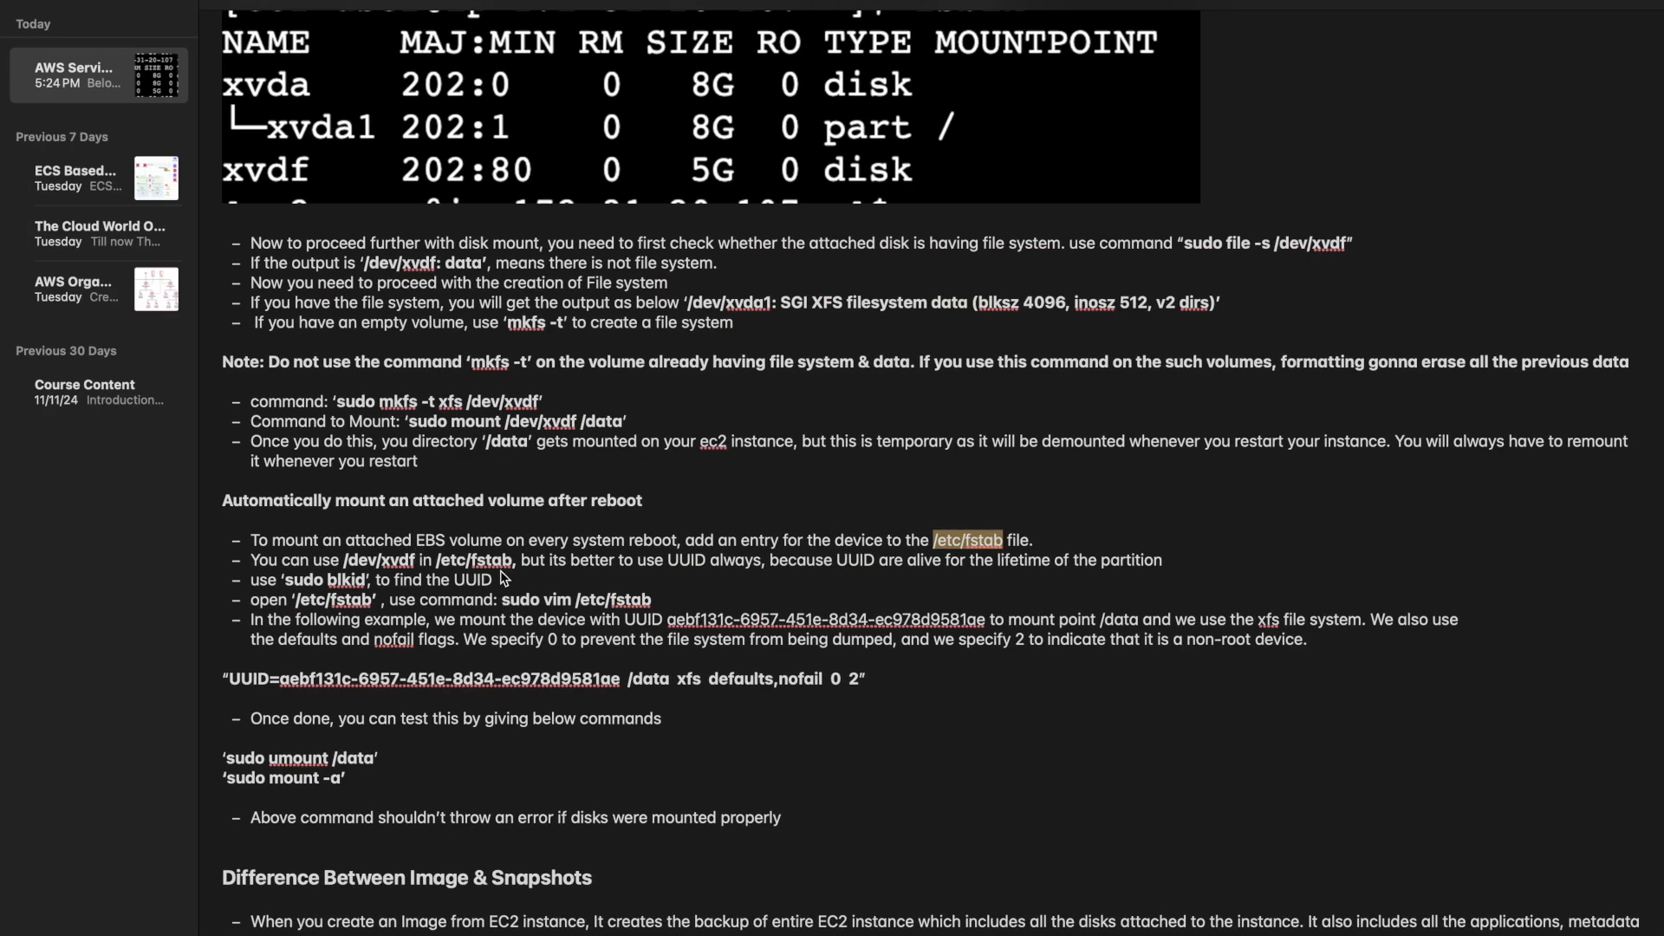
drag(369, 586, 289, 581)
key(super+c)
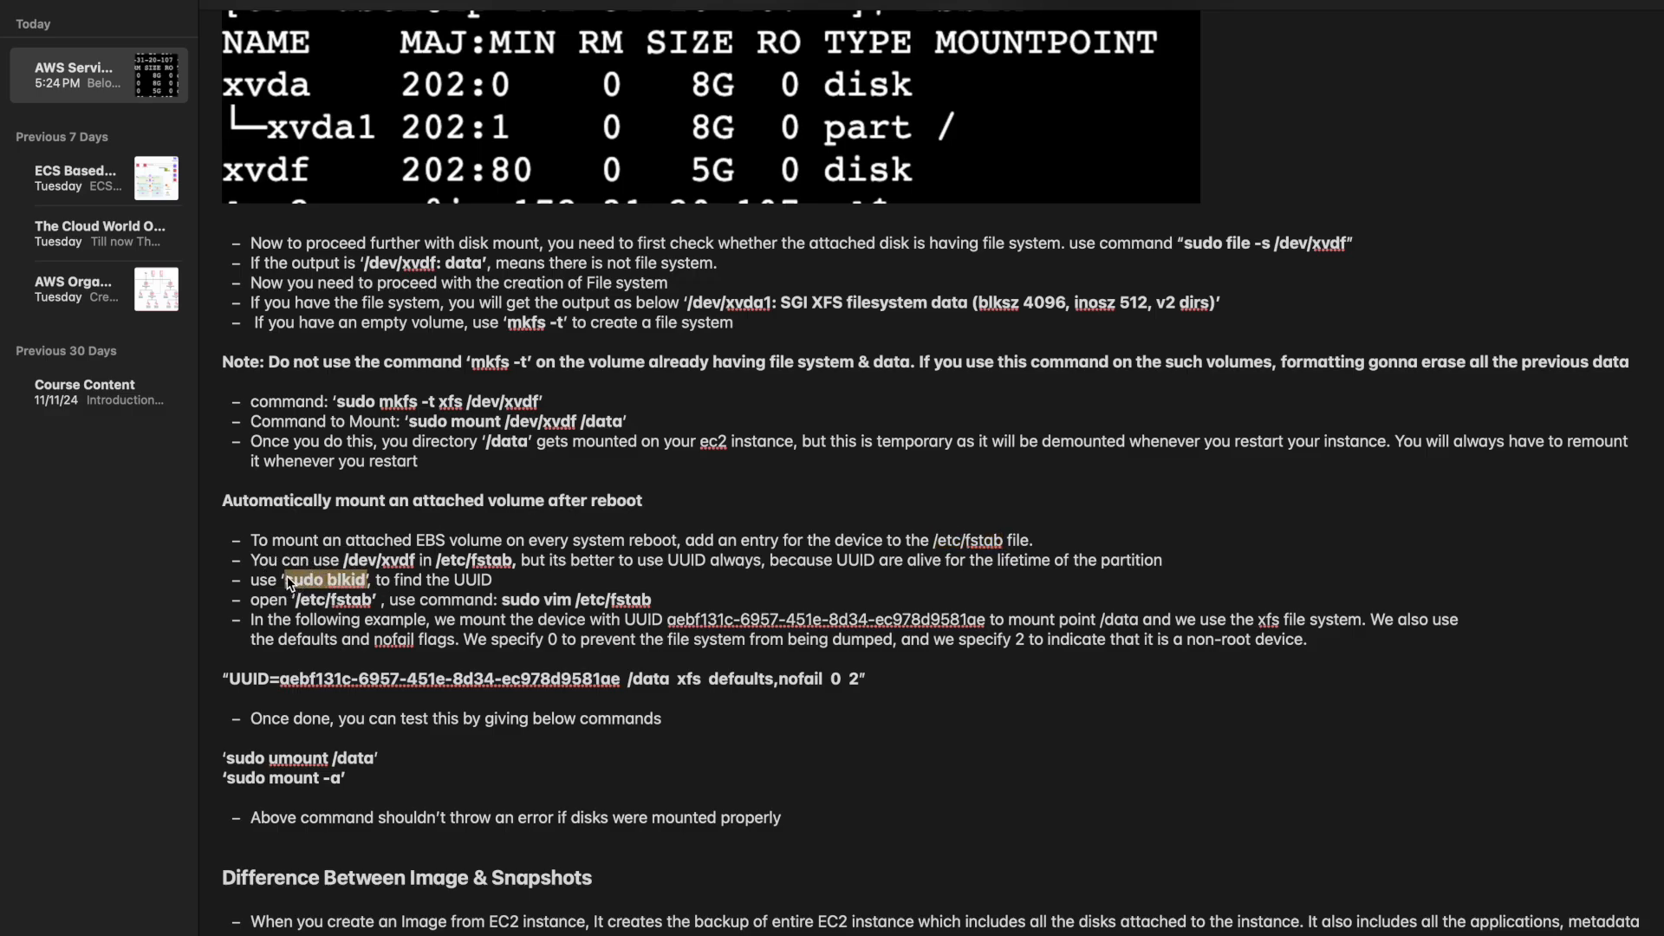
key(ctrl+Right)
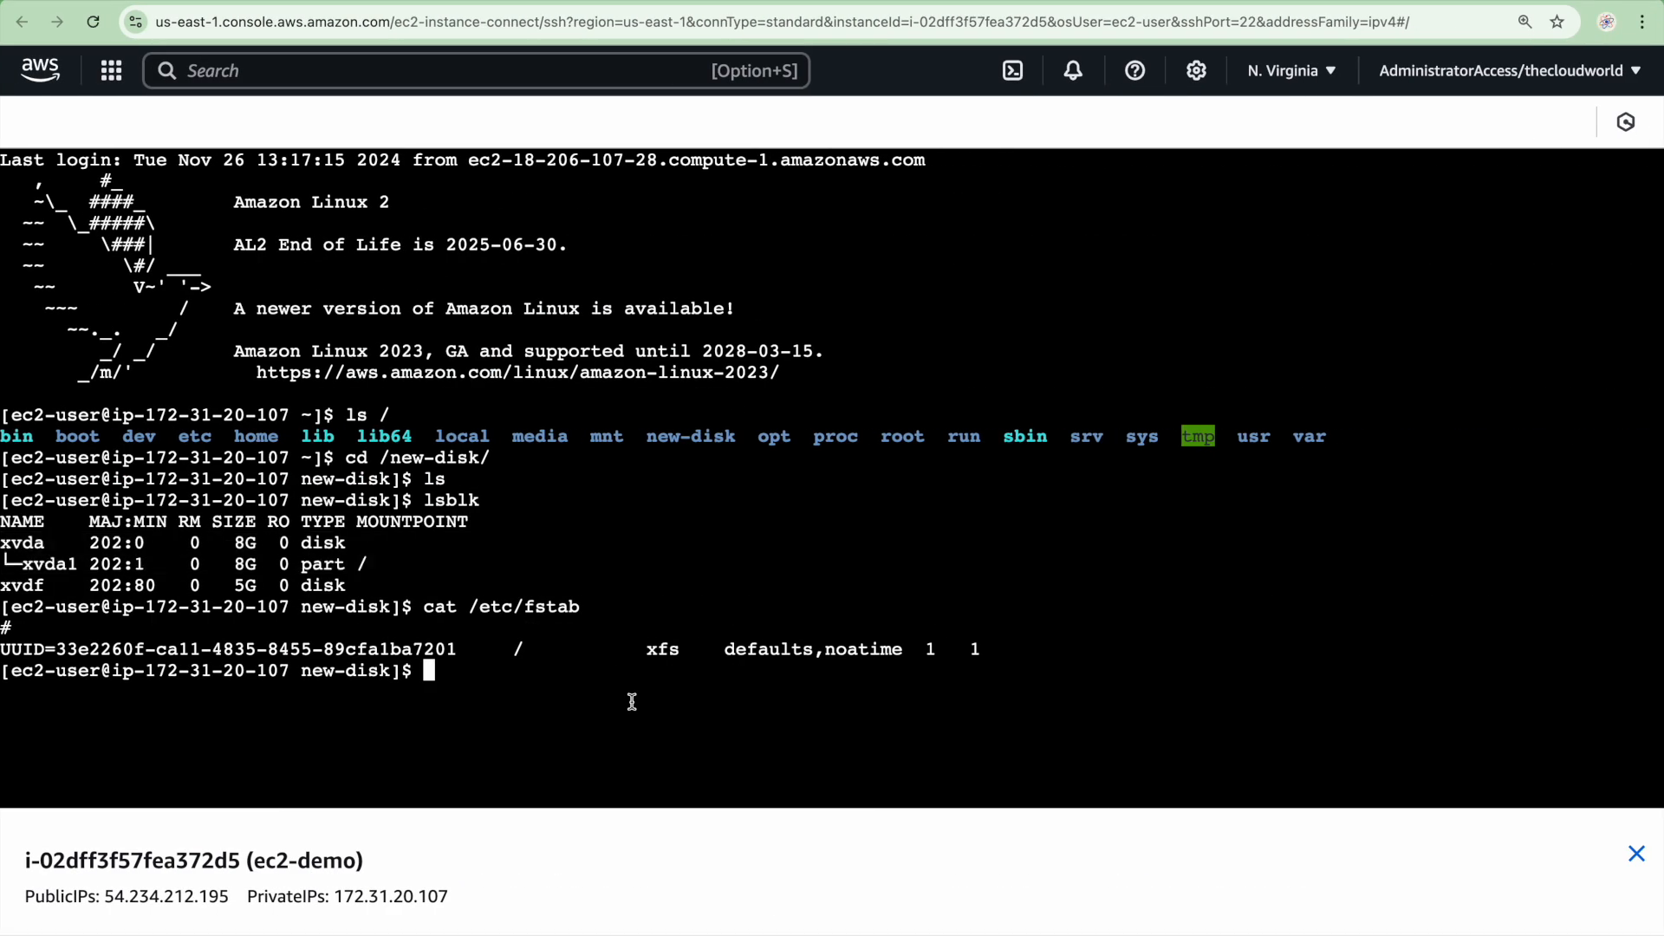
key(super+v)
key(Return)
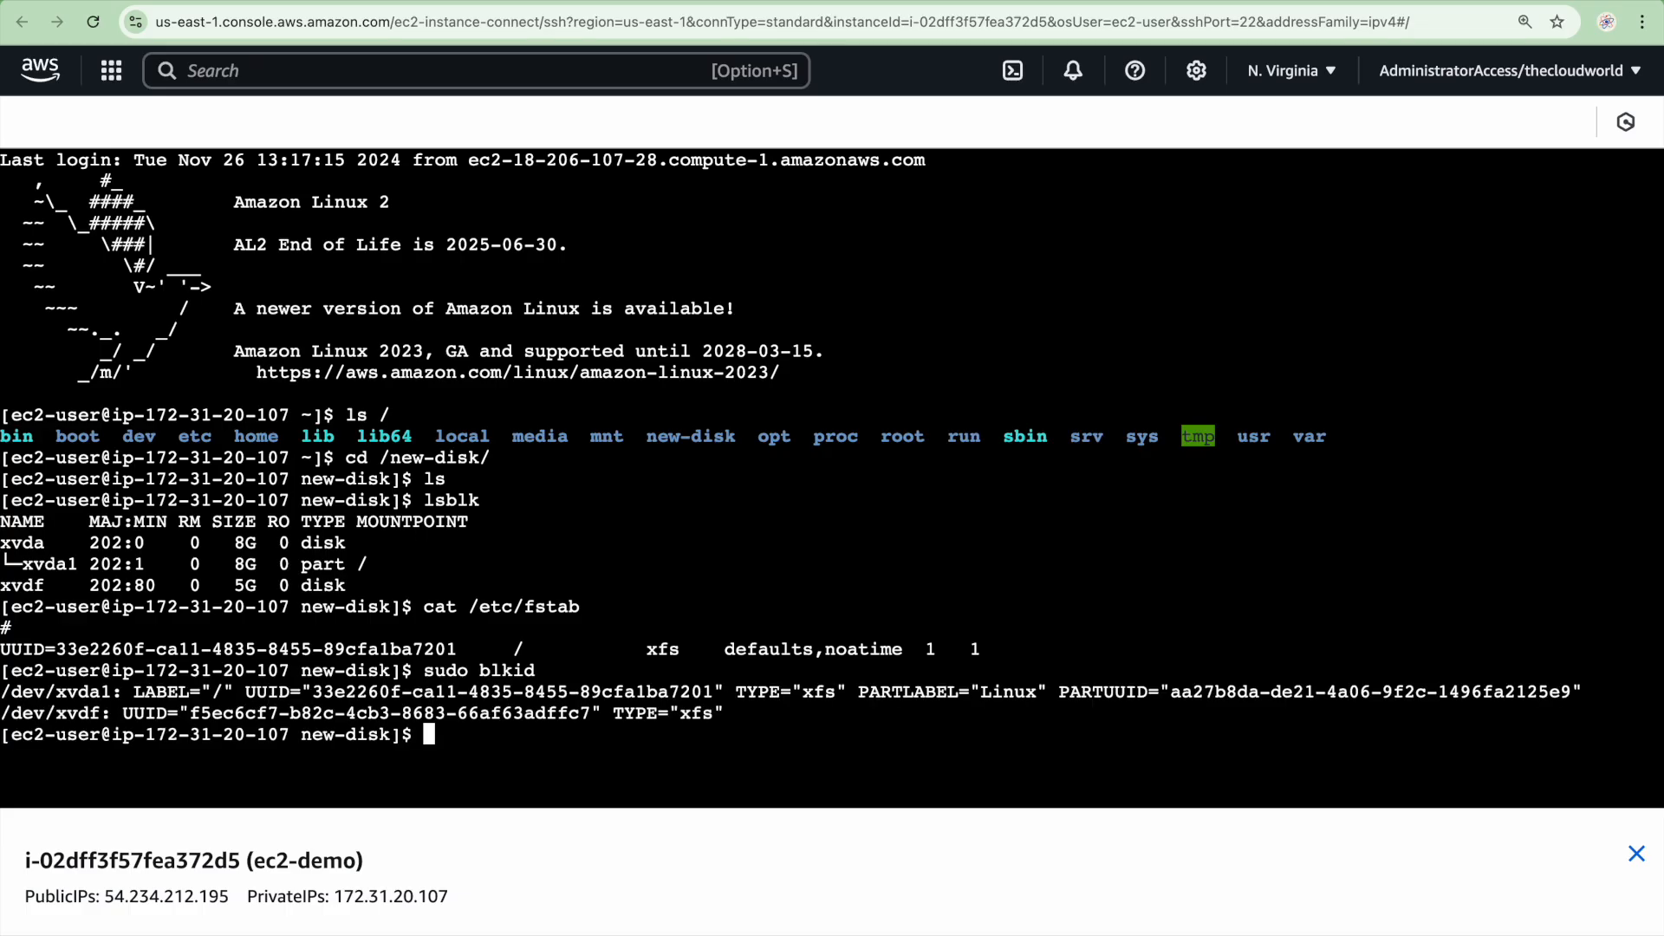
Compare the UUIDs of /dev/xvda1 and /dev/xvdf in the blkid output with the existing /etc/fstab entry
double_click(52, 702)
click(315, 694)
drag(315, 698, 494, 698)
drag(65, 650, 457, 652)
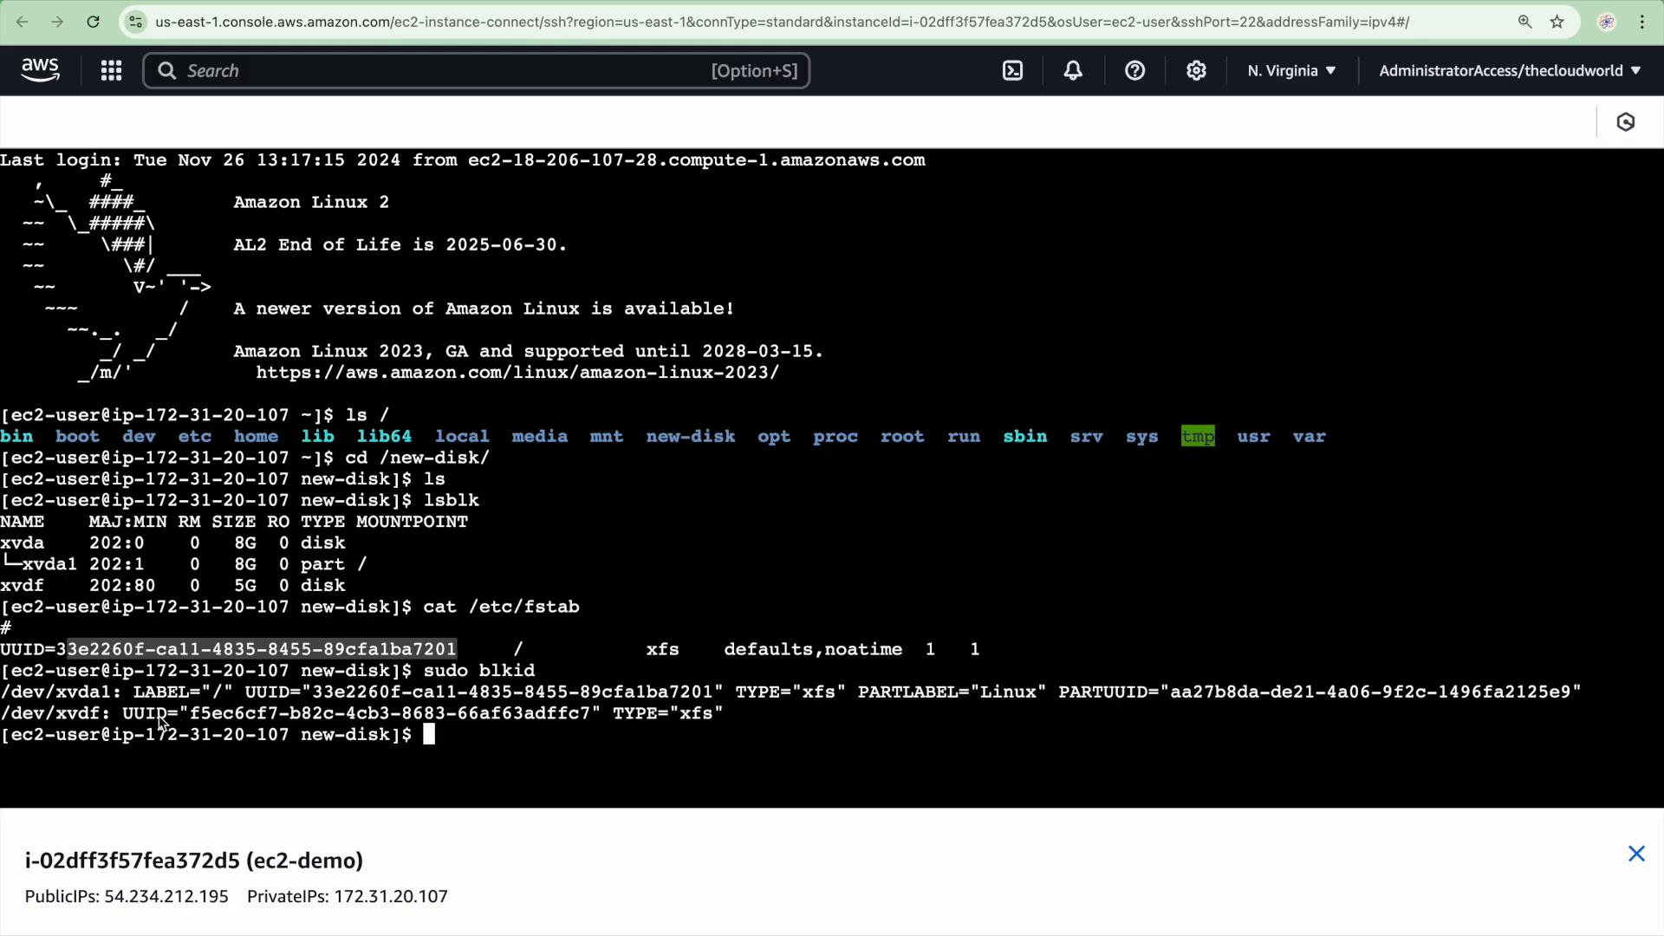
drag(190, 712, 604, 718)
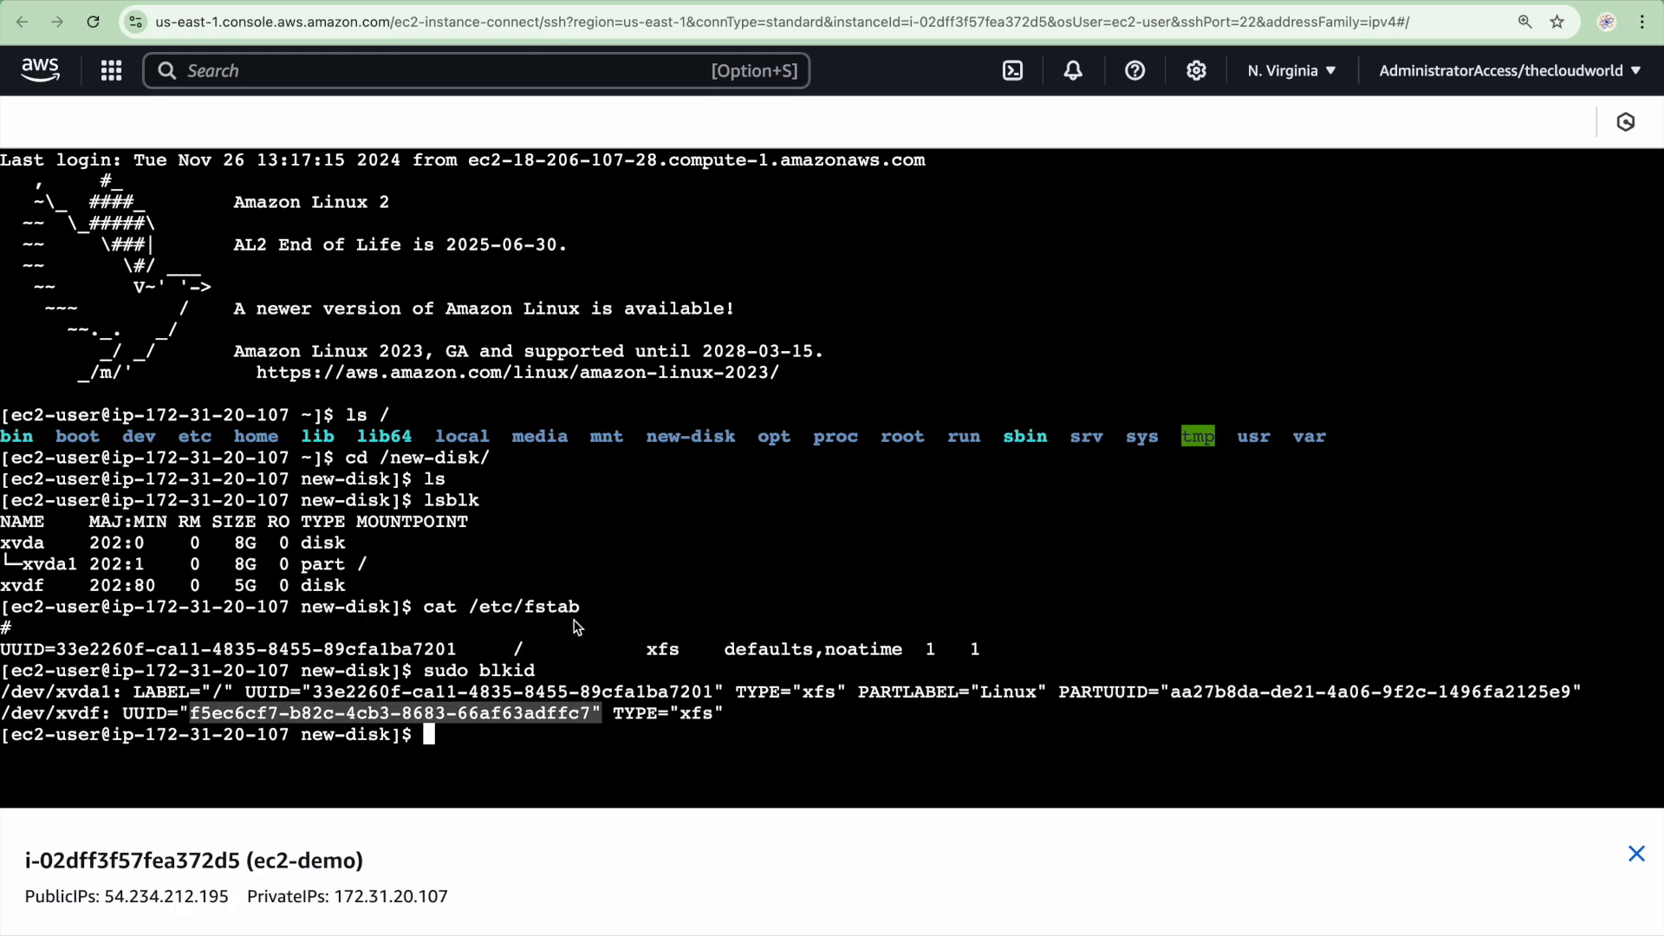
drag(592, 612, 445, 611)
drag(1019, 650, 4, 652)
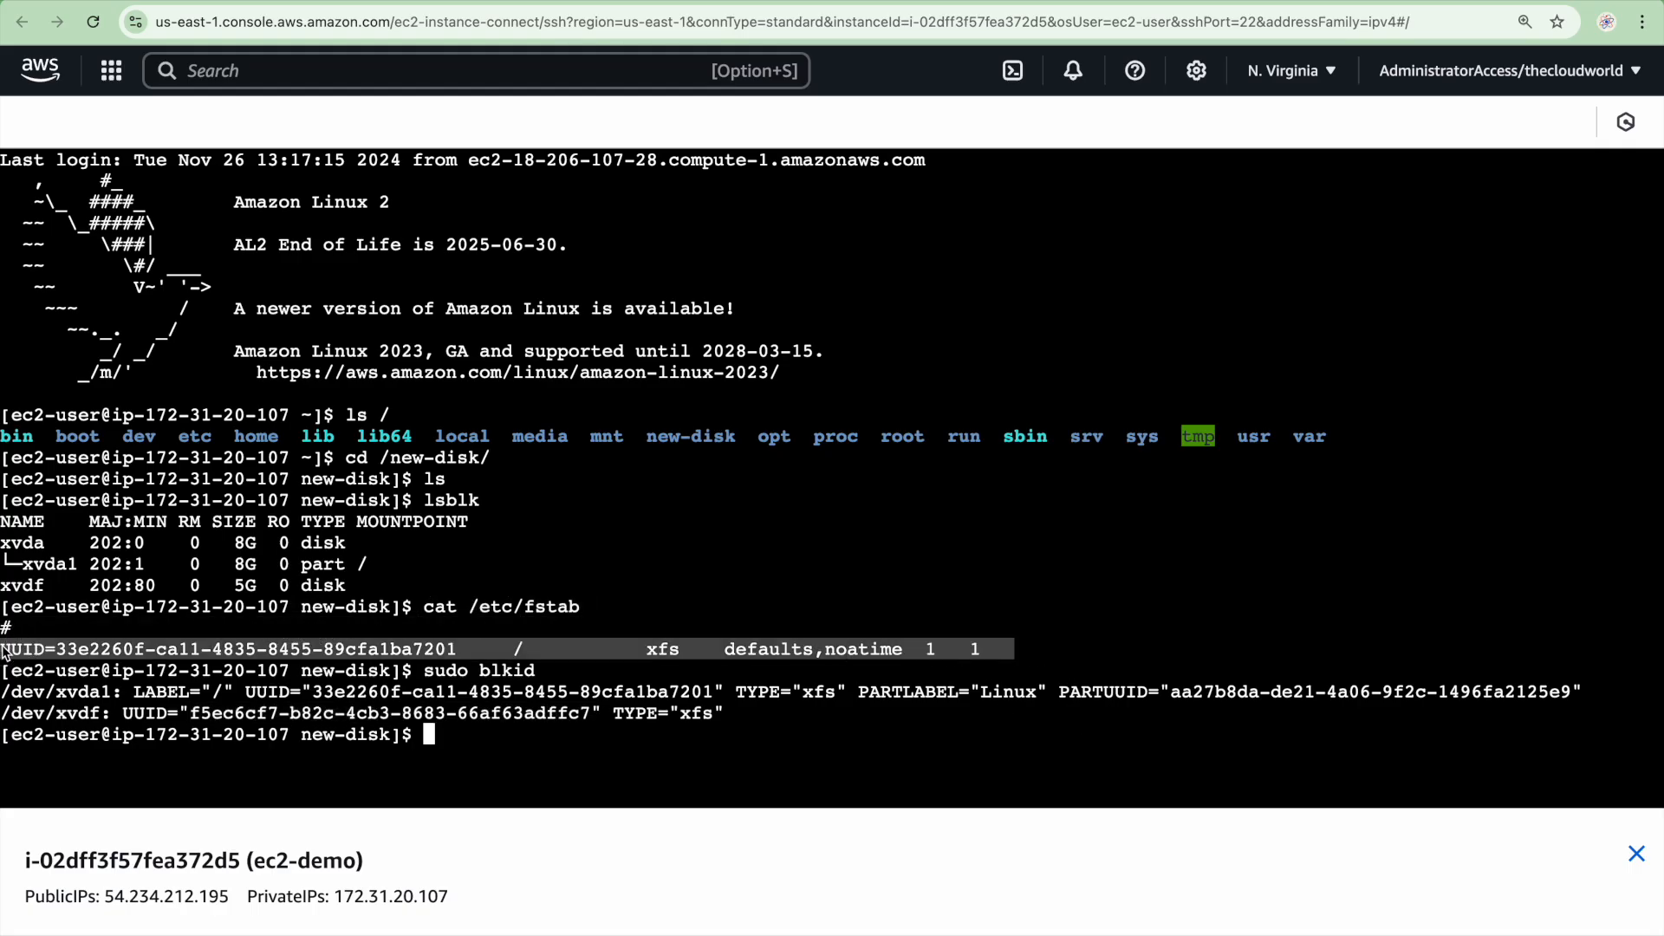
click(521, 748)
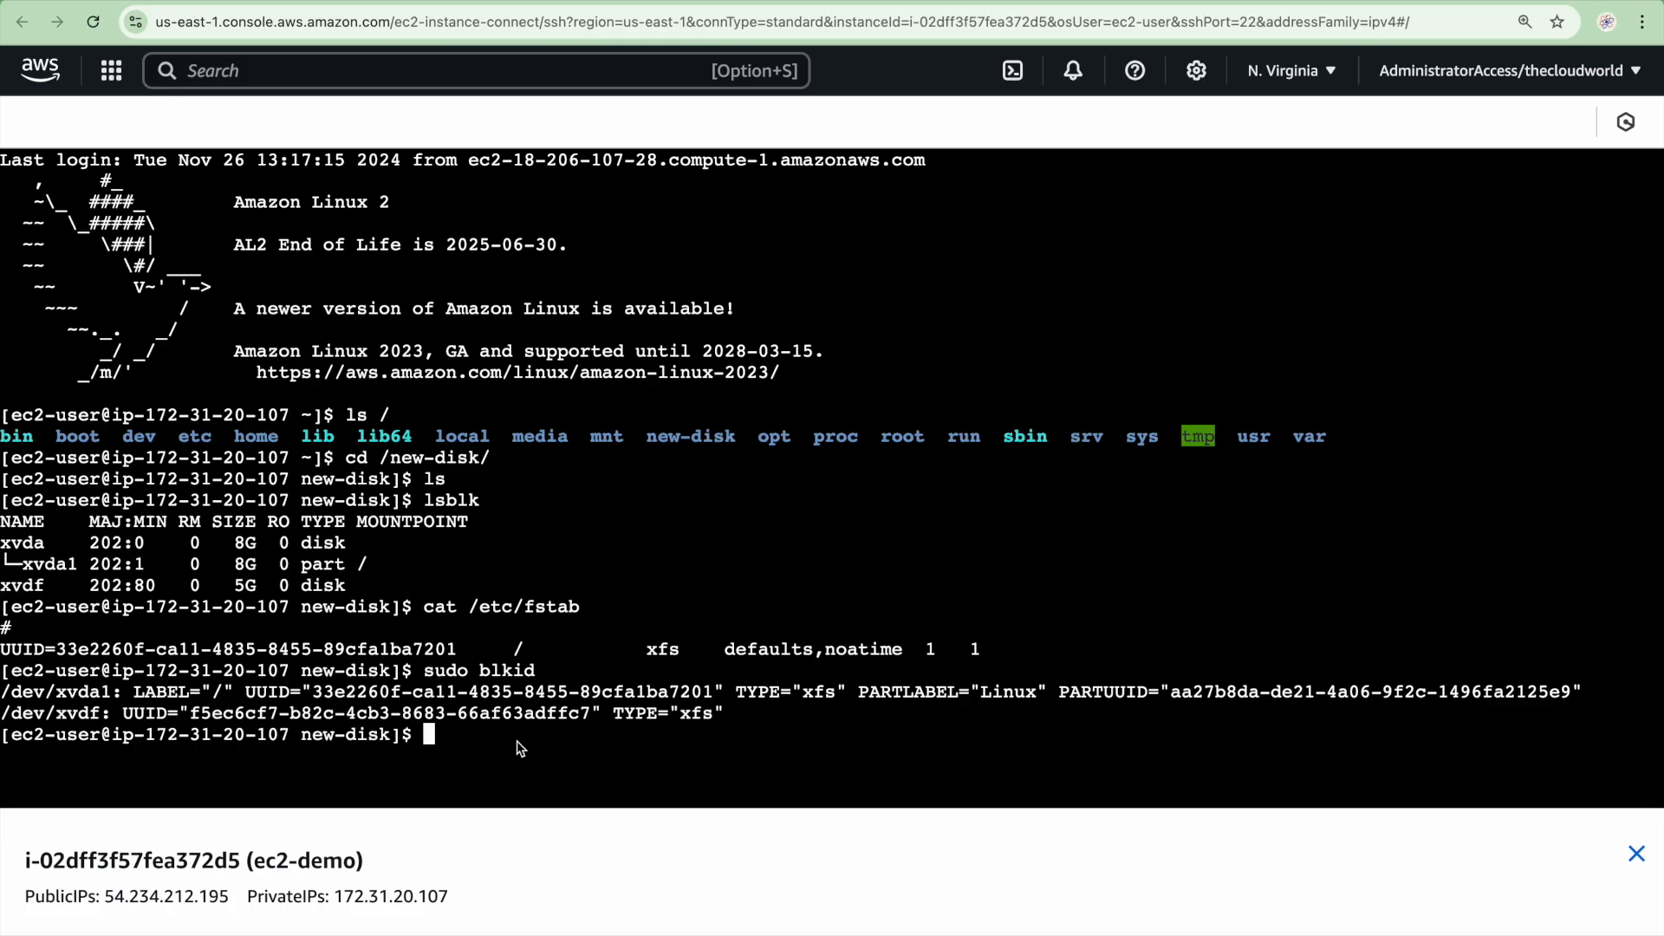
text(sudo vi /etc)
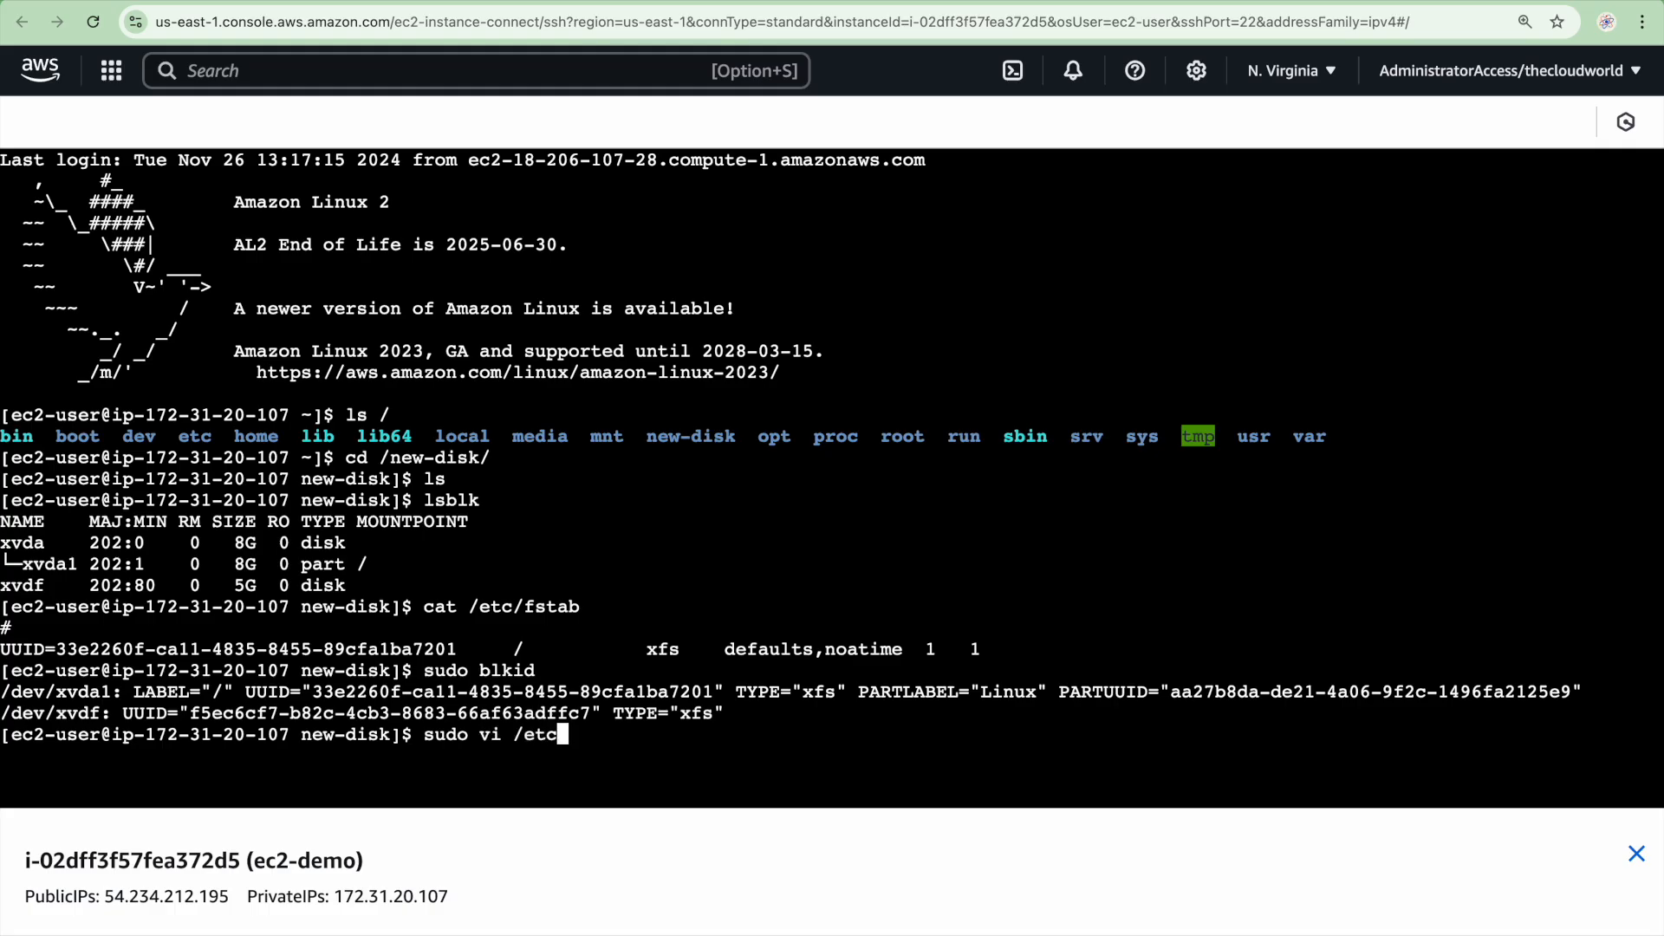
text(/fs)
key(Tab)
key(Return)
key(i)
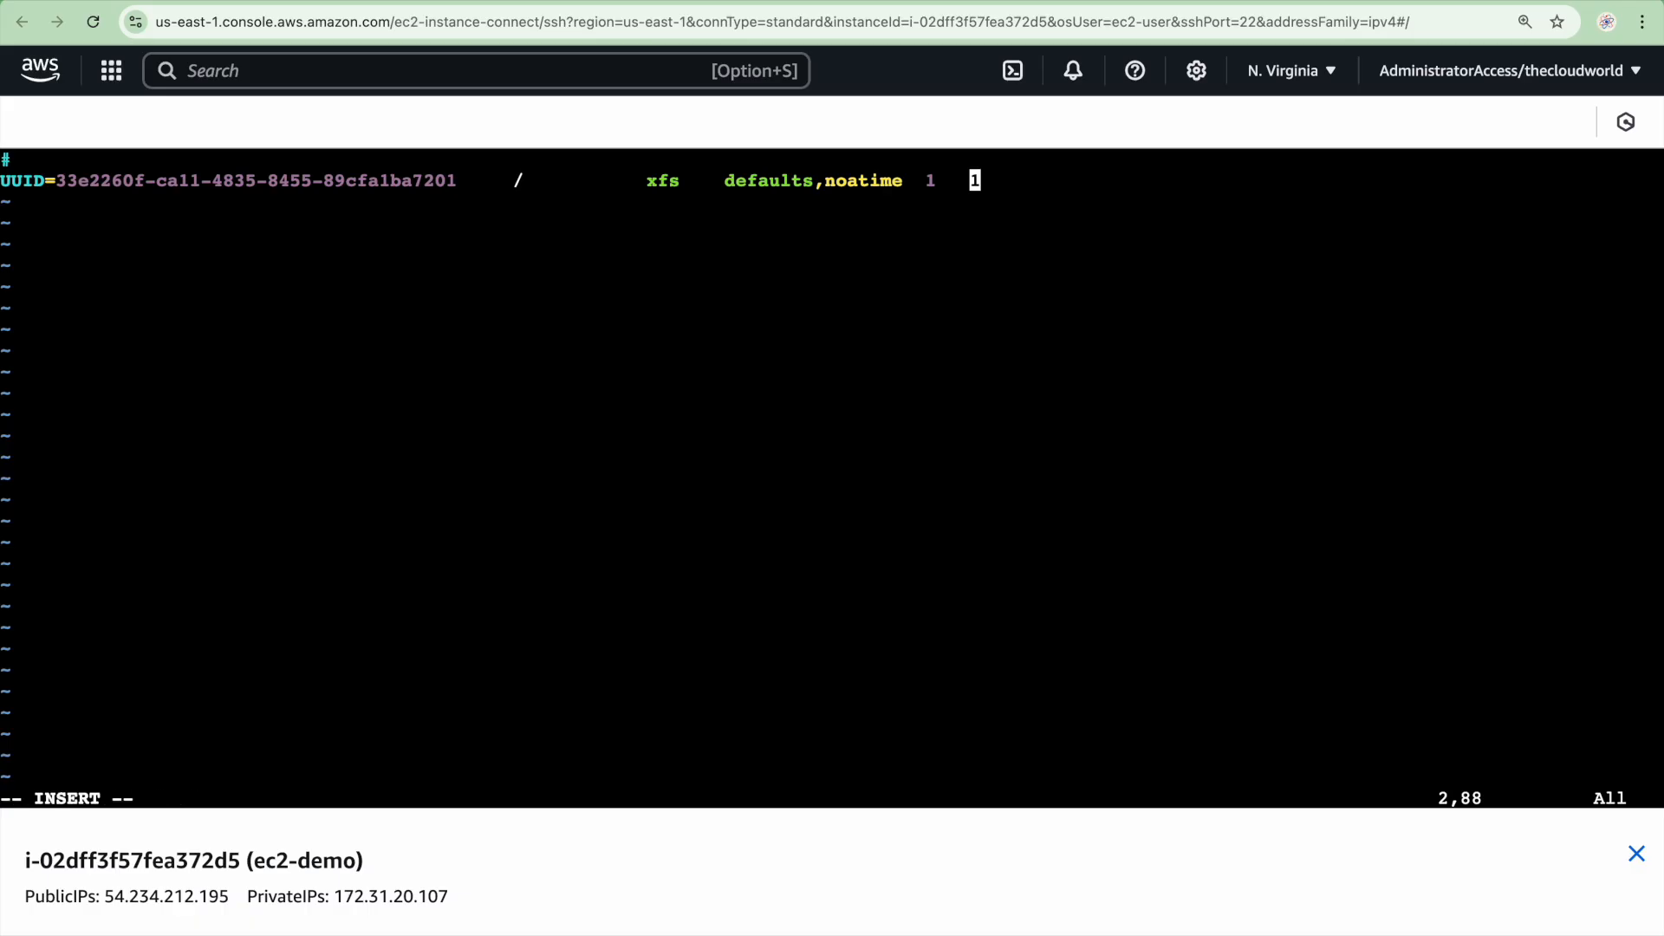
key(ctrl+Left)
key(ctrl+Right)
key(Escape)
text(:wq)
key(Return)
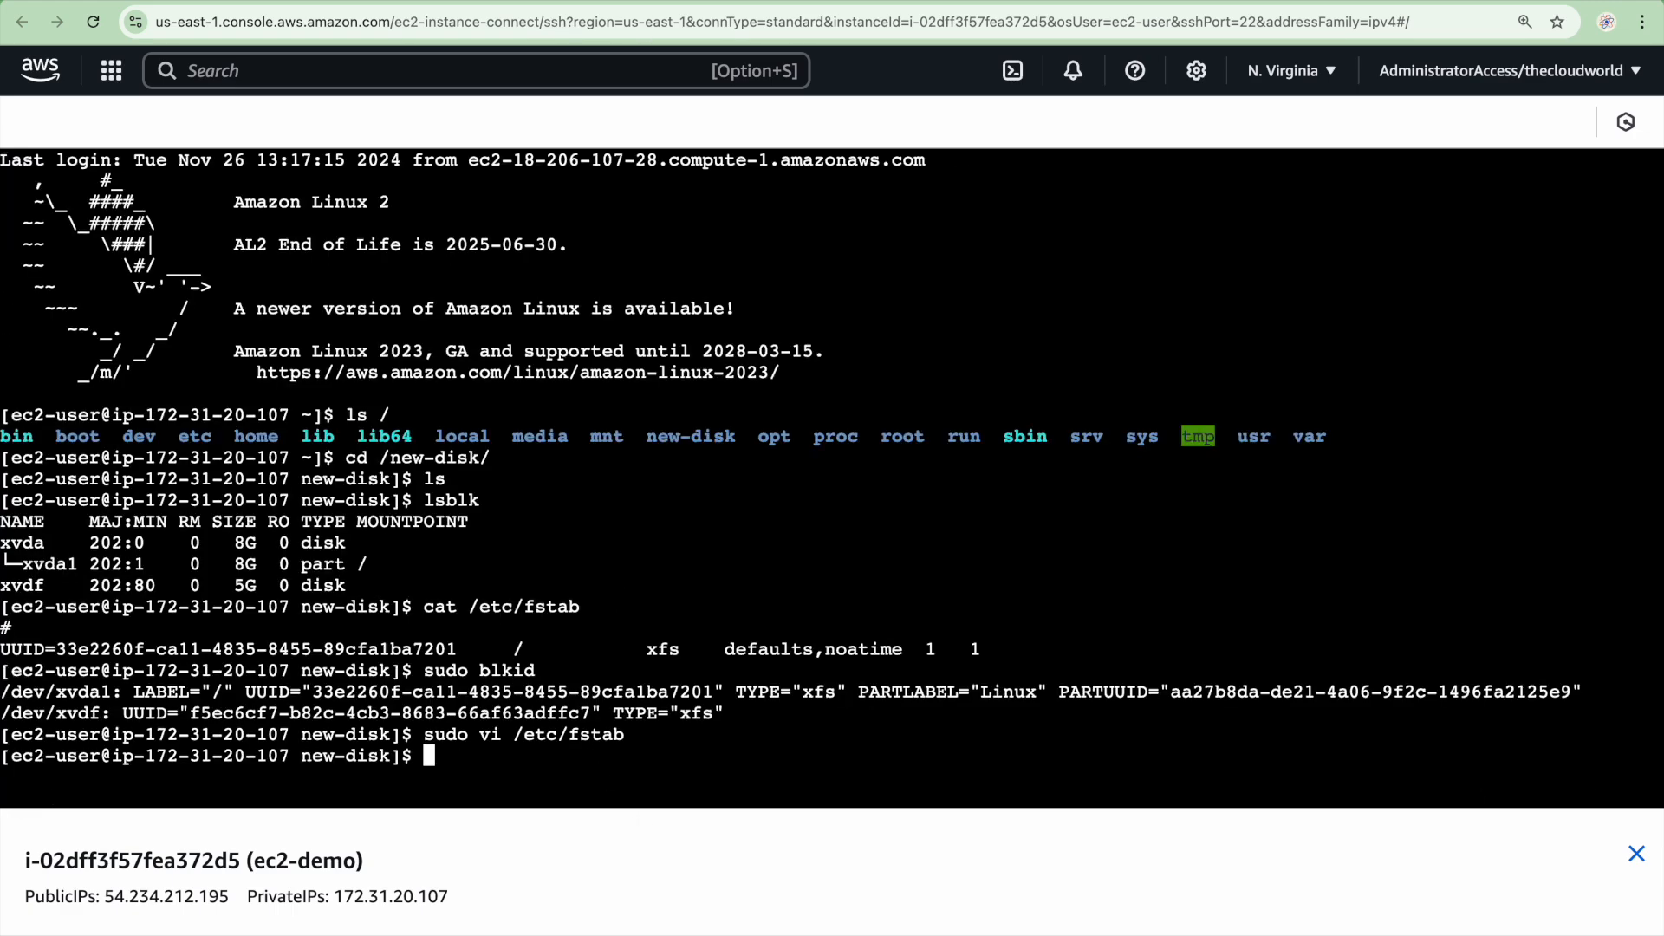
Duplicate the terminal's browser tab and open /etc/fstab with sudo vi in insert mode in the new session
right_click(673, 0)
click(742, 113)
drag(637, 740, 423, 736)
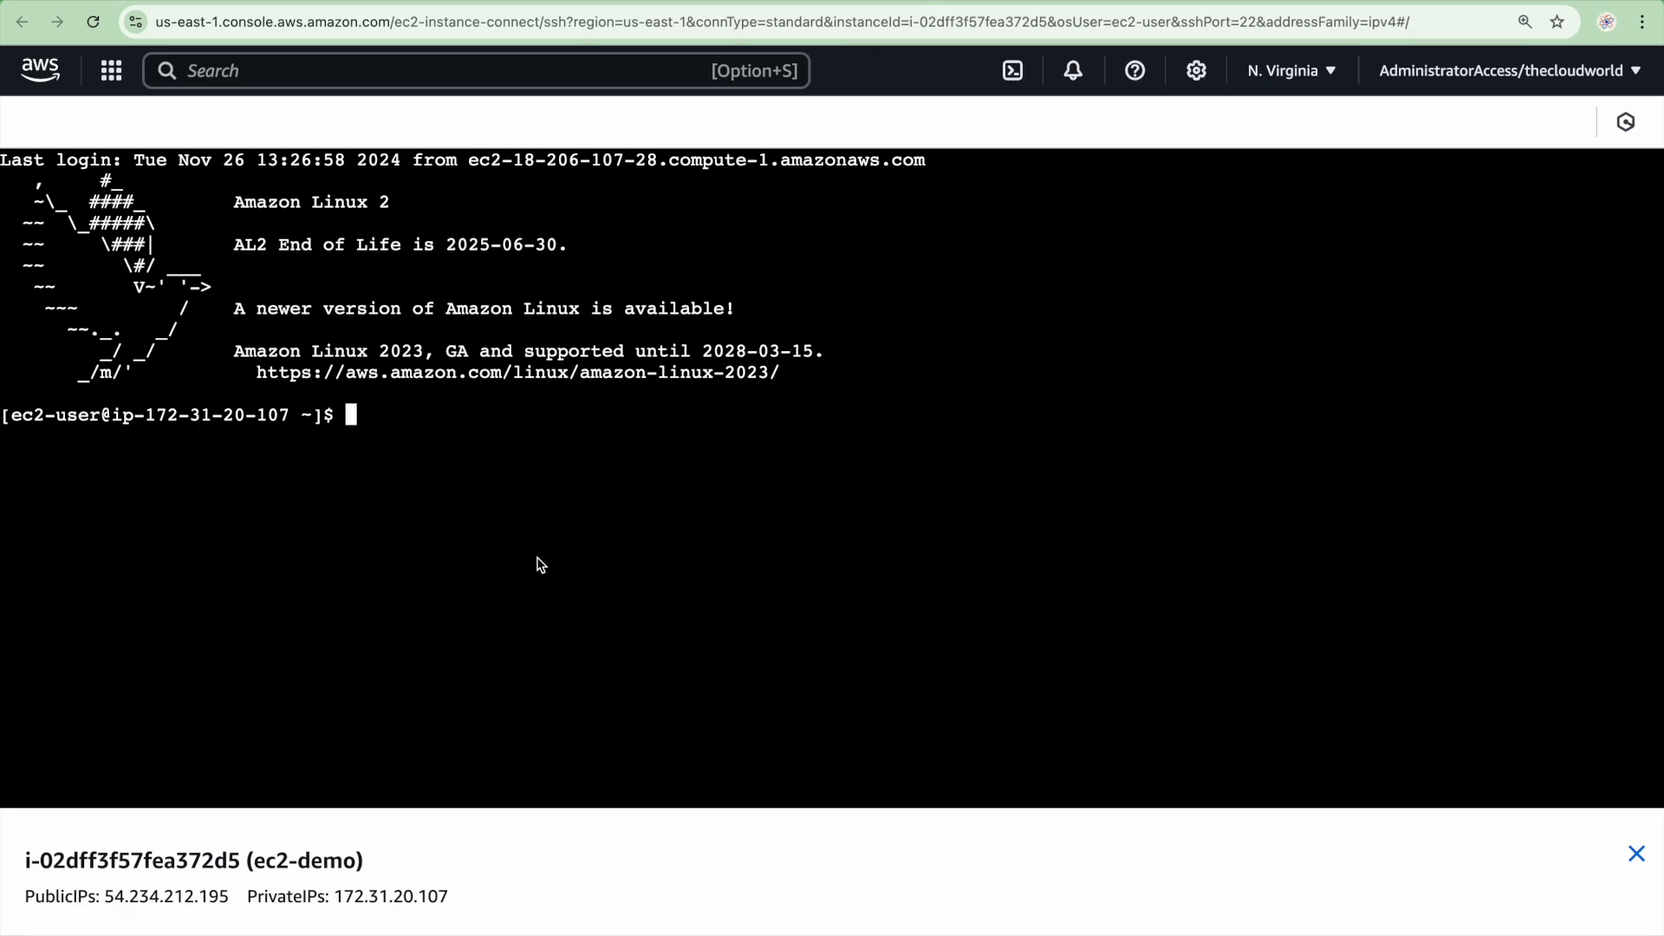
text(sudo vi /etc/fstab)
key(Return)
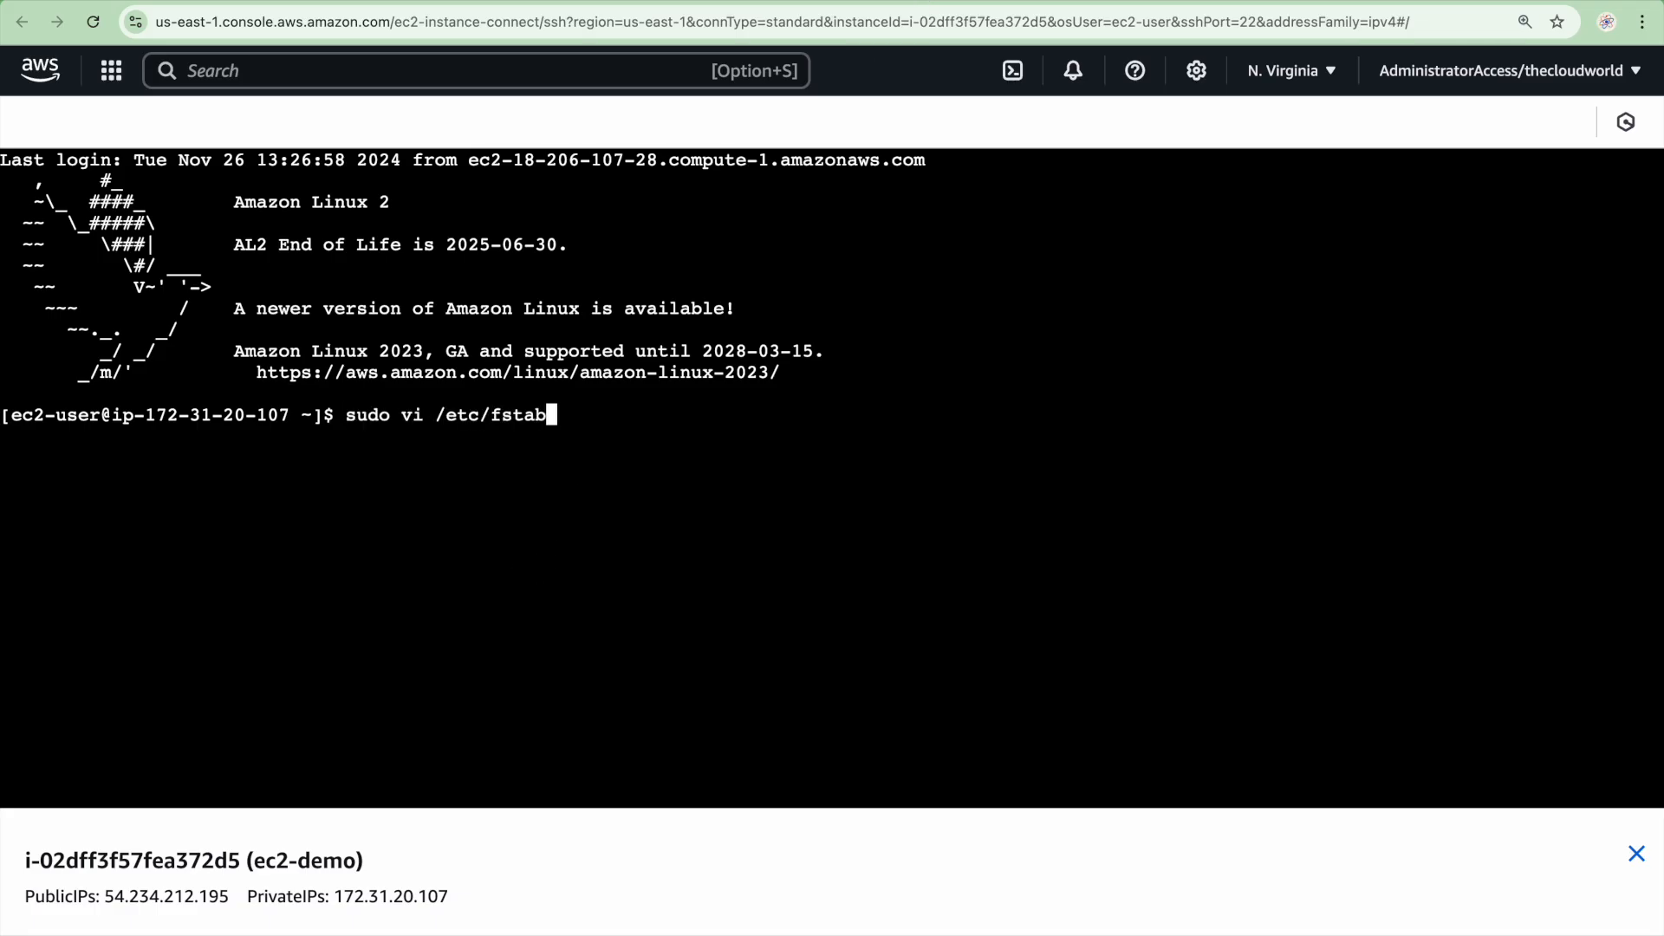
key(i)
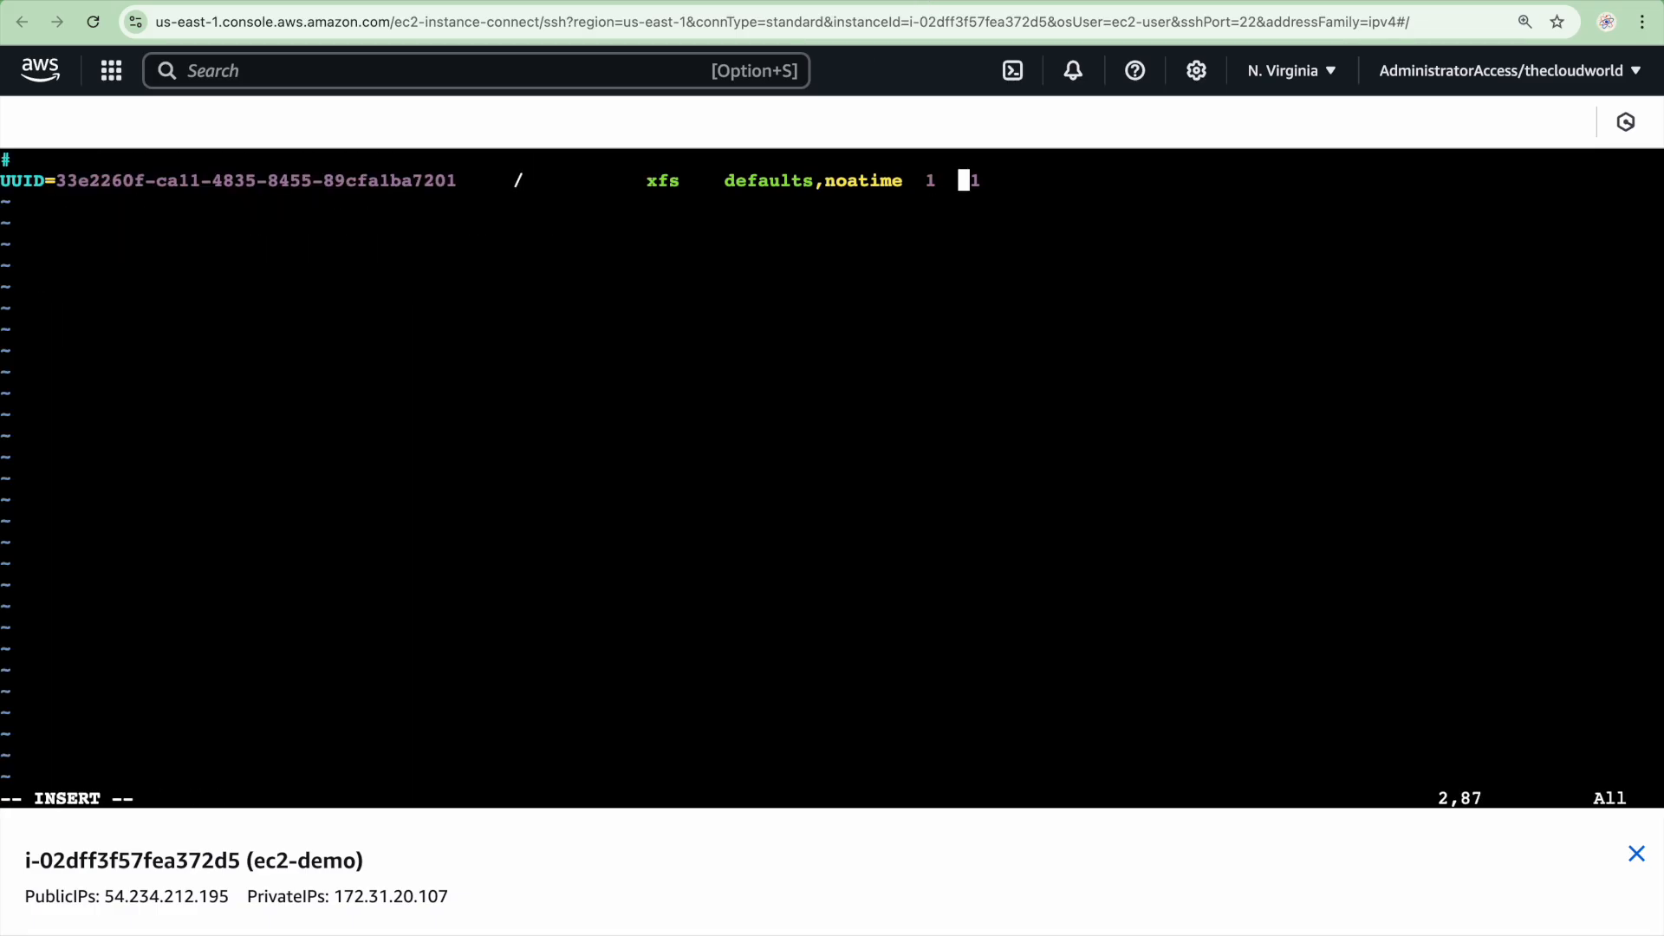
Add a new line below the root entry in /etc/fstab and paste the notes' sample UUID entry with /data xfs defaults,nofail 0 2
key(Up)
key(Down)
key(Right)
key(Right)
key(Return)
key(ctrl+Left)
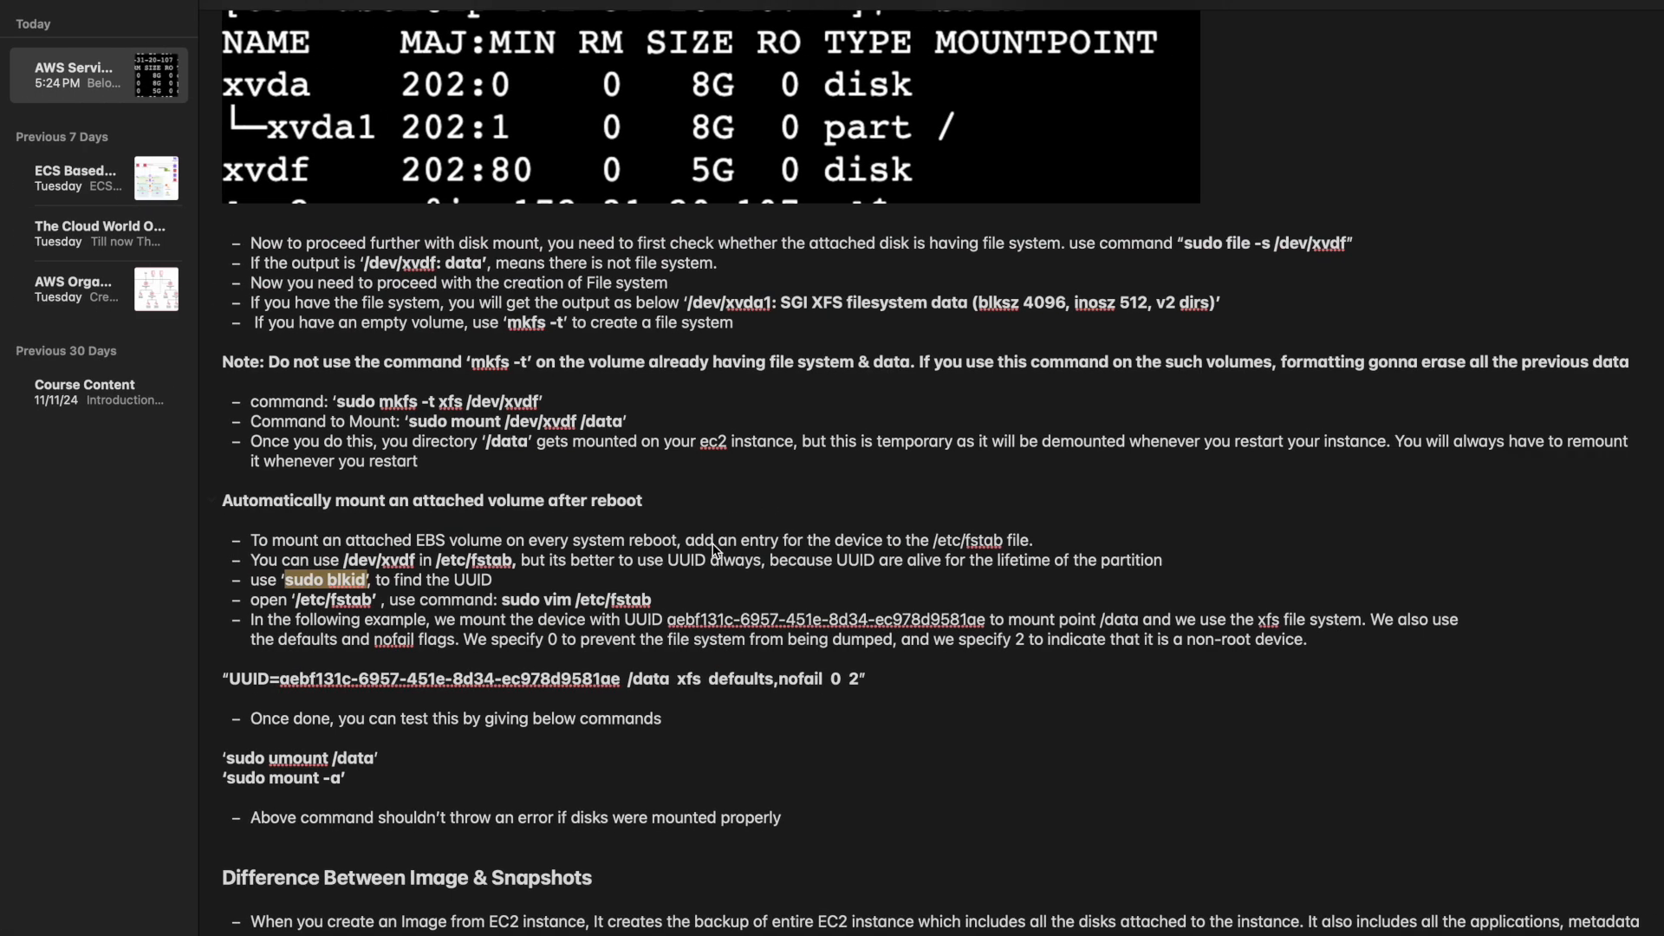
drag(860, 691, 232, 685)
key(super+c)
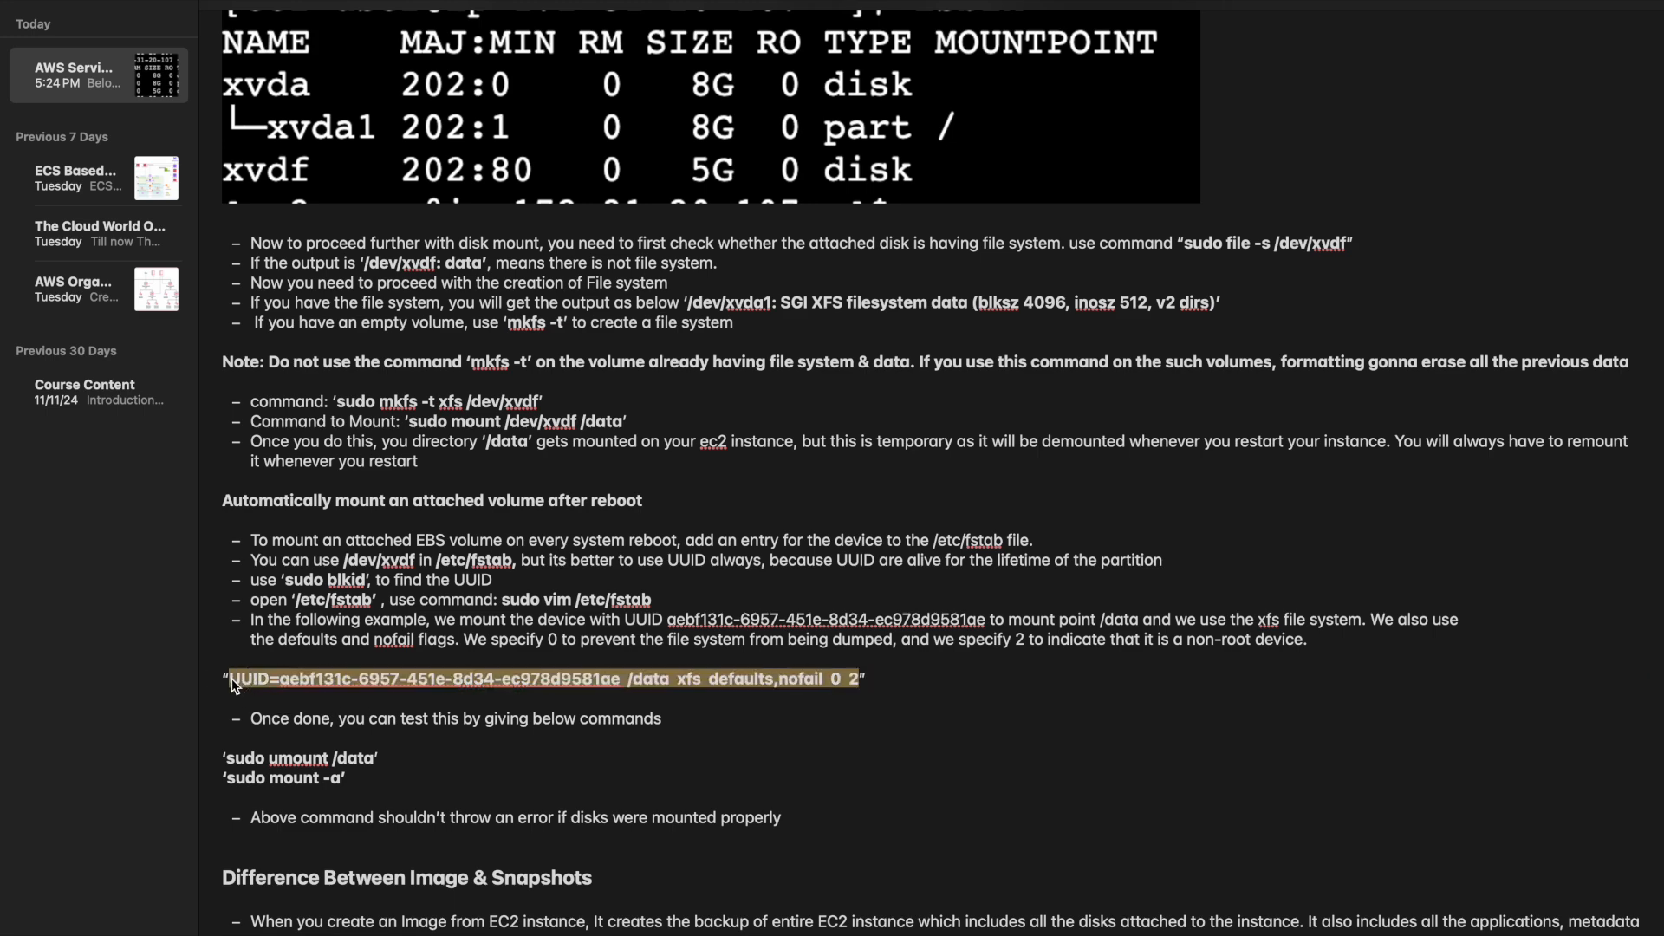
key(ctrl+Right)
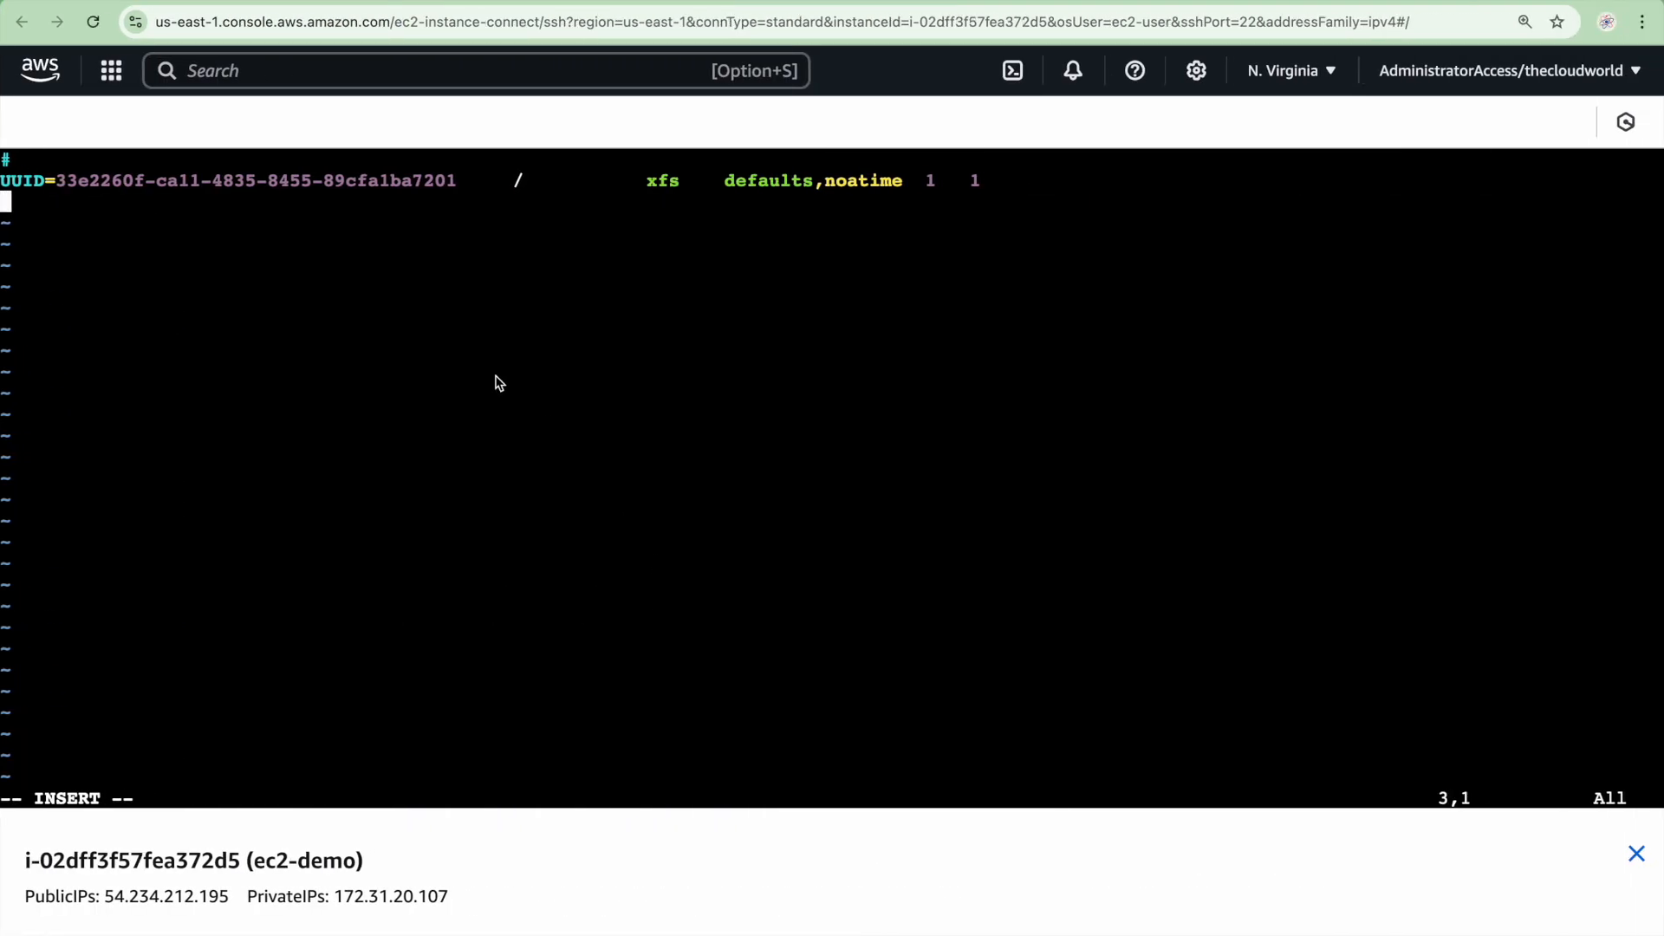
key(super+v)
Copy the UUID of /dev/xvdf from the blkid output in the original terminal tab
drag(453, 202, 67, 202)
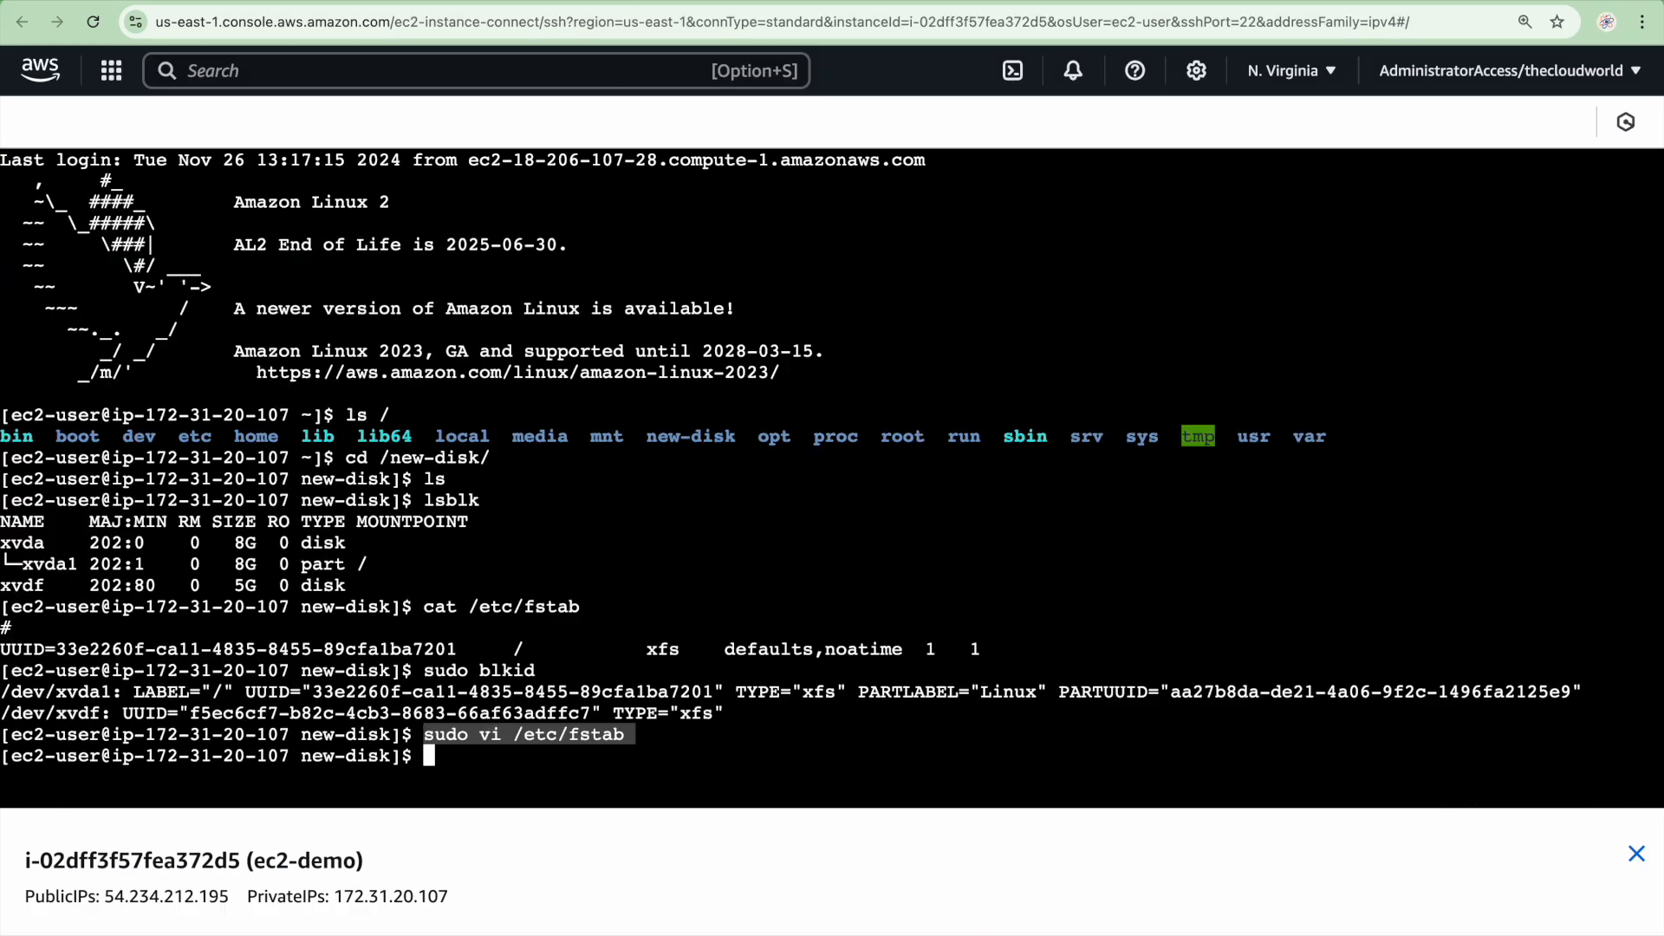
click(592, 722)
drag(592, 721, 217, 726)
key(super+c)
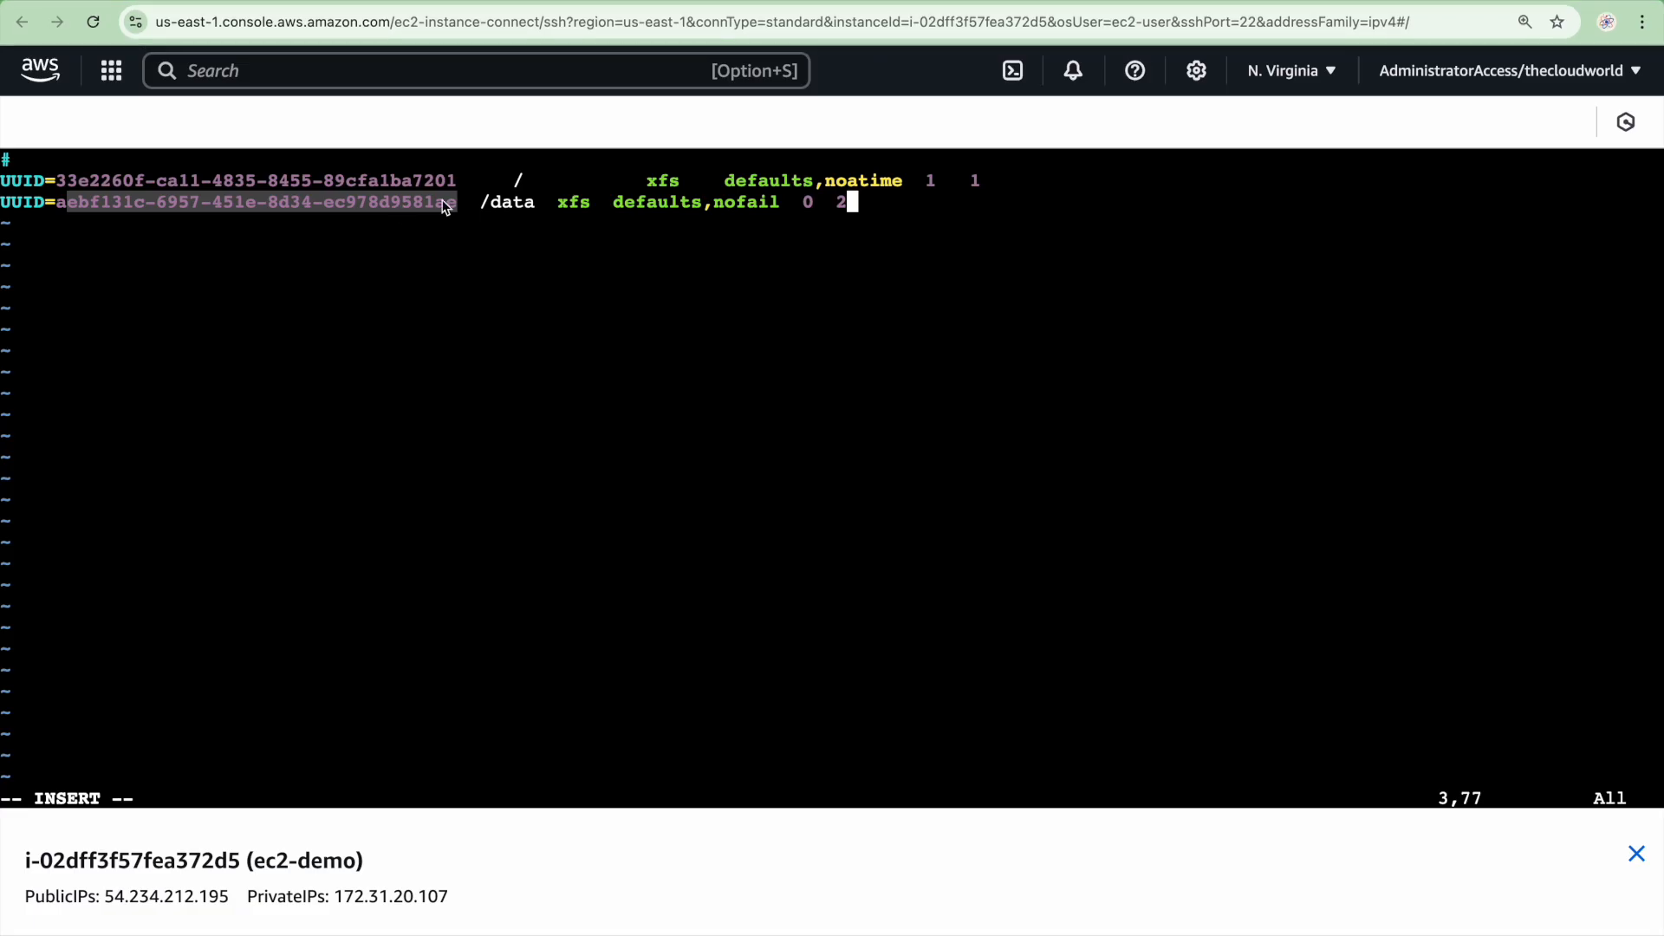
click(469, 208)
key(BackSpace)
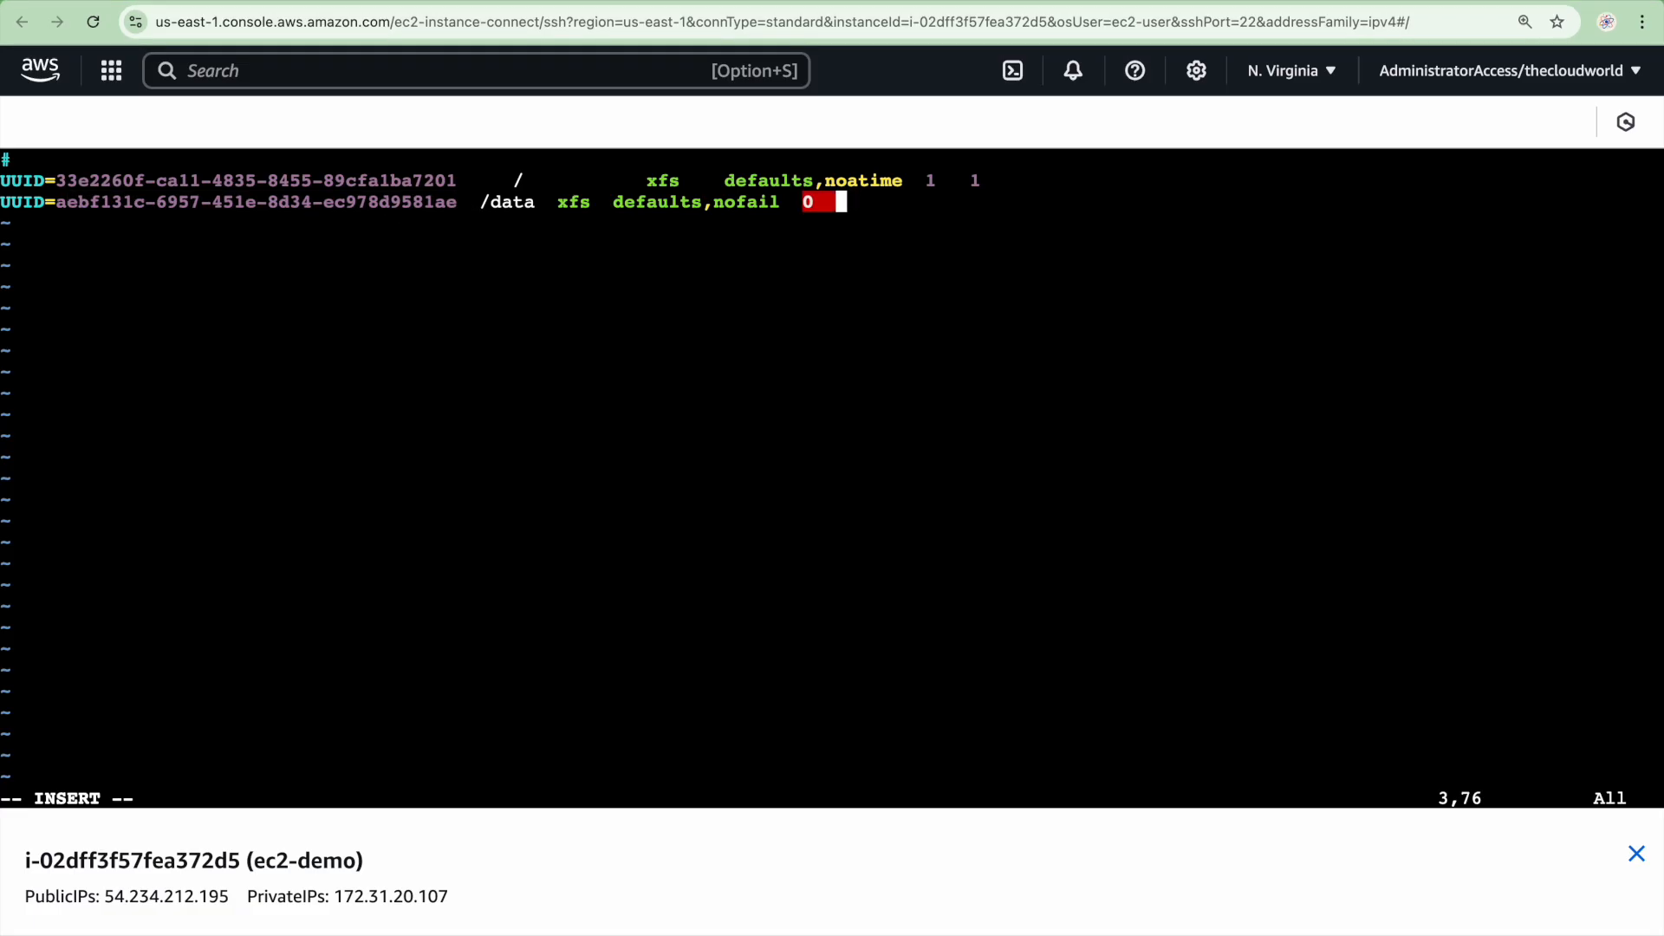
text(2)
Change the mount point in the new /etc/fstab entry from the sample directory to /new-disk
key(Left)
key(Left)
key(Left)
key(Left)
key(Left)
key(Left)
key(Left)
key(Left)
key(Left)
key(Left)
key(Left)
key(Left)
key(Left)
key(Left)
key(Left)
key(Left)
key(Left)
key(Left)
key(Left)
key(Left)
key(Left)
key(Left)
key(Left)
key(Left)
key(Left)
key(Left)
key(Left)
key(Left)
key(Left)
key(Left)
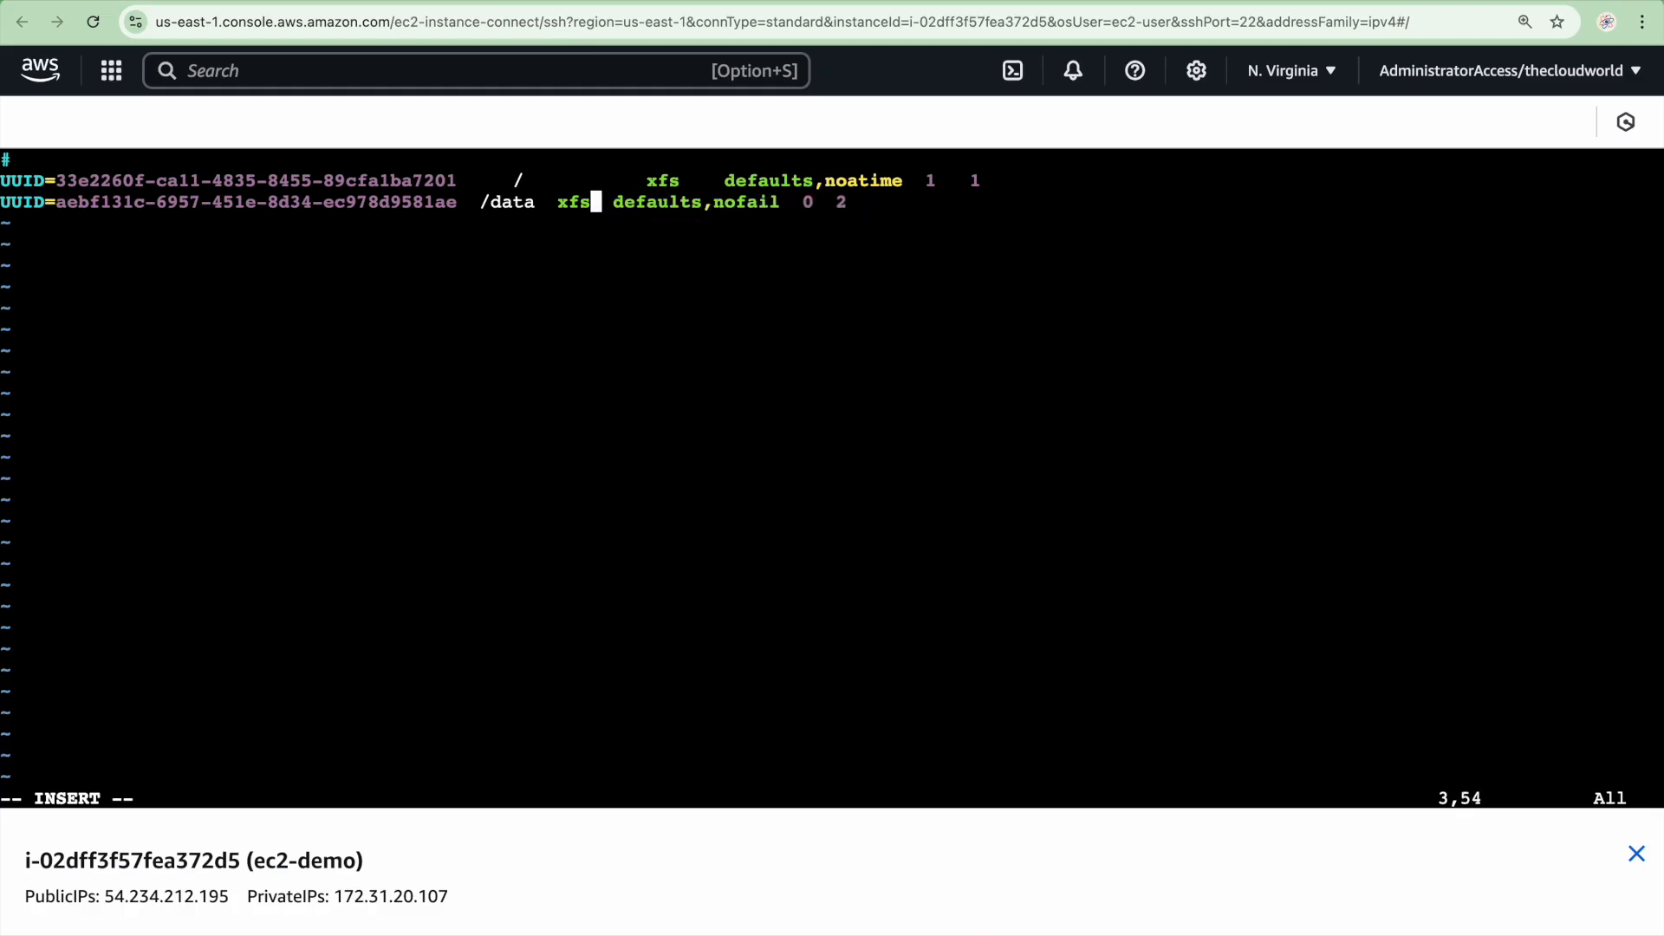
key(Right)
key(Right)
key(Right)
key(BackSpace)
key(BackSpace)
key(BackSpace)
key(BackSpace)
text(new-di)
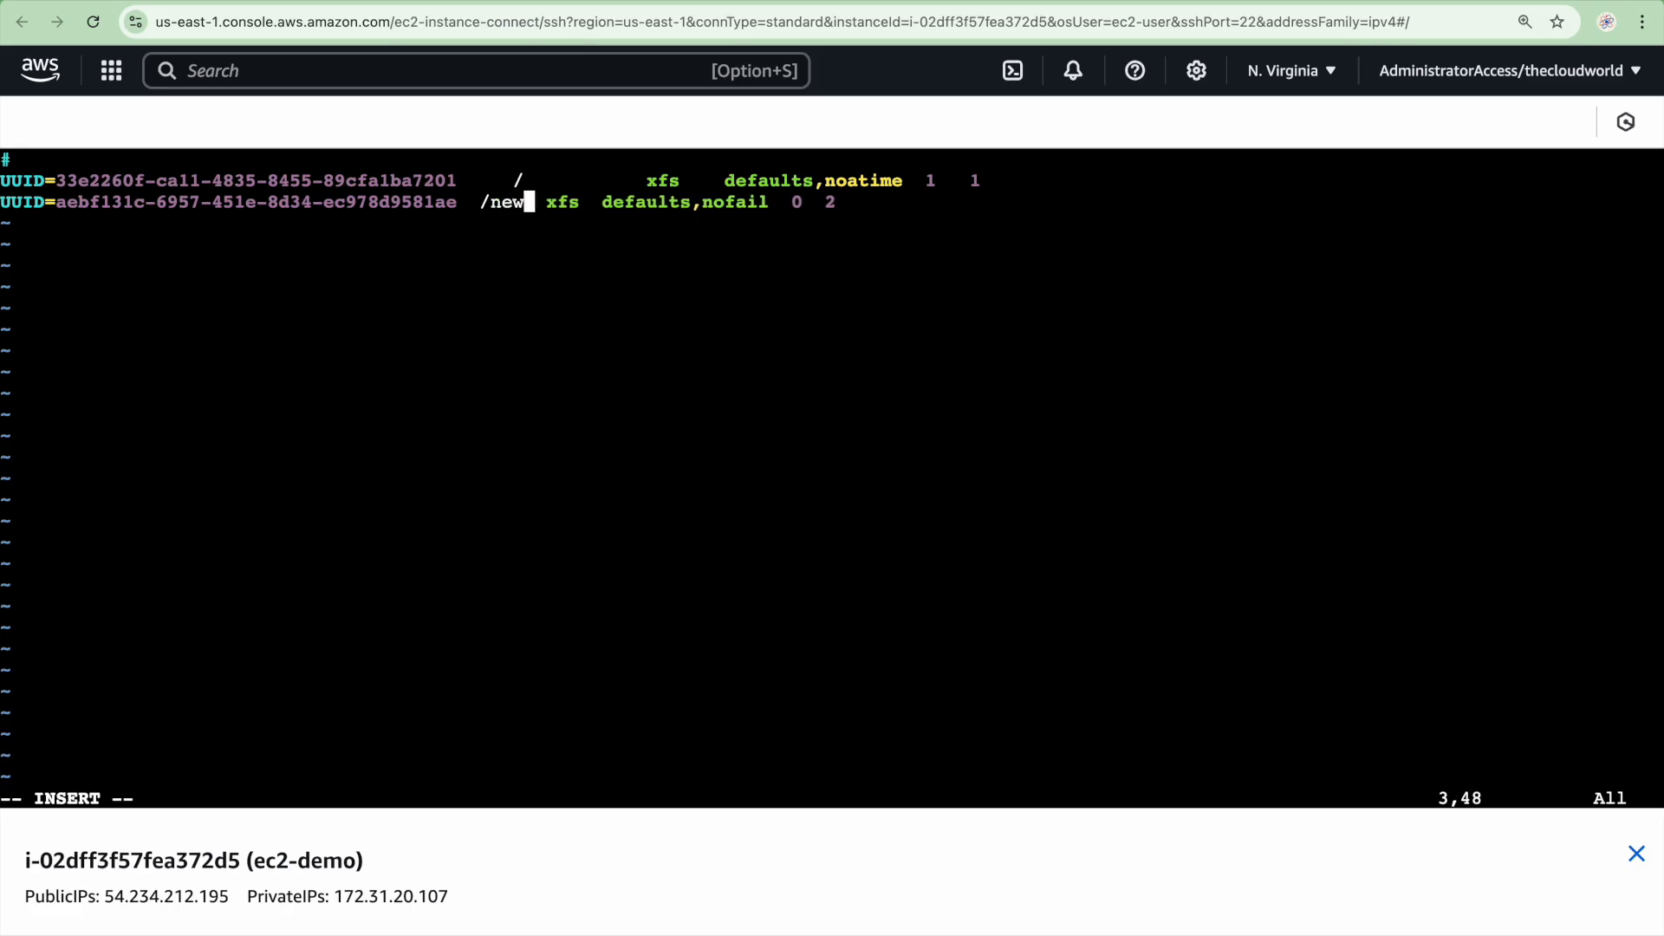
text(sk)
Replace the sample UUID in the /new-disk entry with the copied /dev/xvdf UUID, f5ec6cf7-b82c-4cb3-8683-66af63adffc7
key(Left)
key(Left)
key(Left)
key(Left)
key(Left)
key(Left)
key(Left)
key(Left)
key(Left)
key(Left)
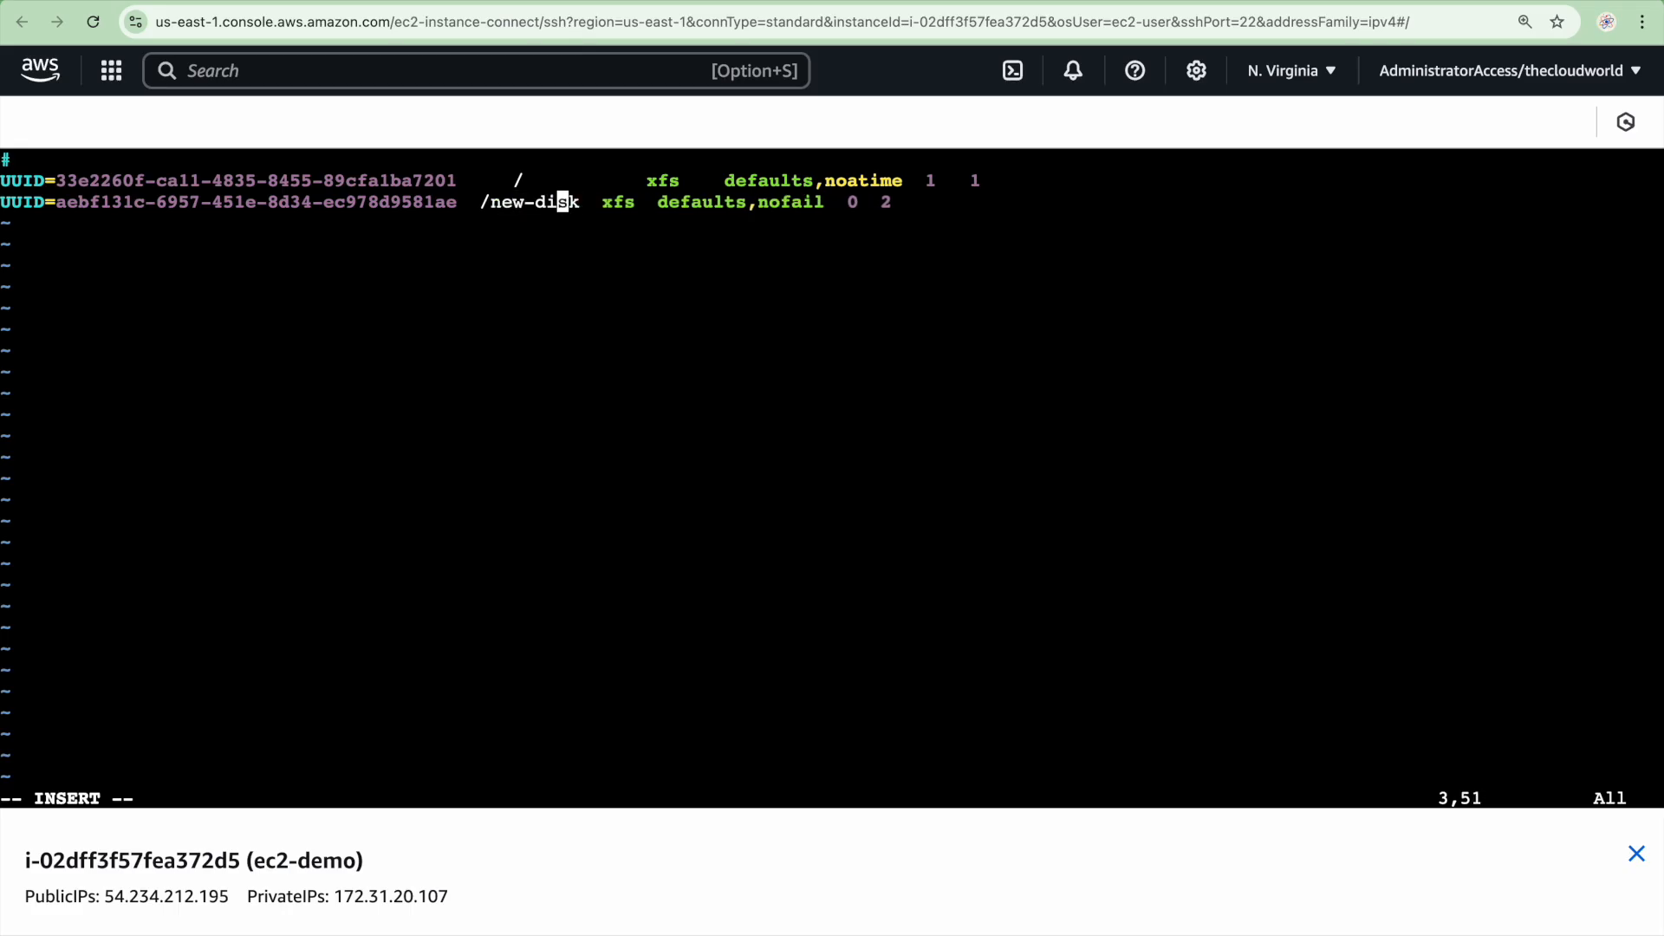
key(Left)
key(BackSpace)
key(BackSpace)
key(BackSpace)
key(BackSpace)
key(BackSpace)
key(BackSpace)
key(BackSpace)
key(BackSpace)
key(BackSpace)
key(BackSpace)
key(BackSpace)
key(BackSpace)
key(BackSpace)
key(BackSpace)
key(BackSpace)
key(BackSpace)
key(BackSpace)
key(BackSpace)
key(BackSpace)
key(BackSpace)
key(BackSpace)
key(BackSpace)
key(BackSpace)
key(BackSpace)
key(BackSpace)
key(BackSpace)
key(BackSpace)
key(BackSpace)
key(BackSpace)
key(BackSpace)
key(BackSpace)
key(BackSpace)
key(BackSpace)
key(BackSpace)
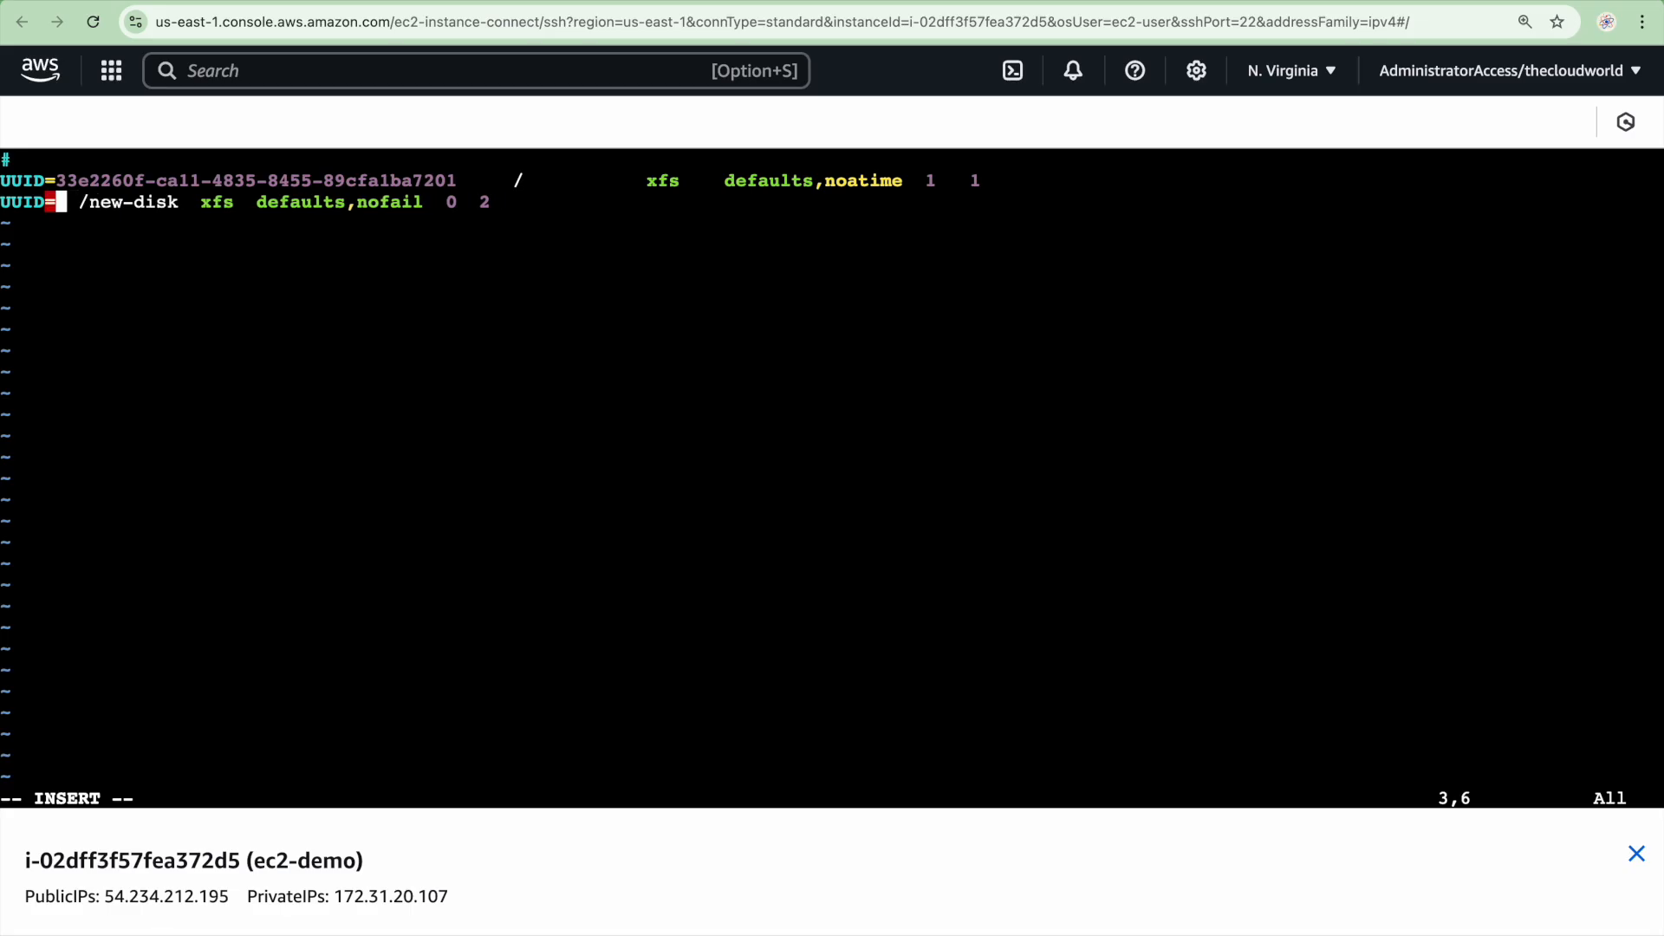
key(super+v)
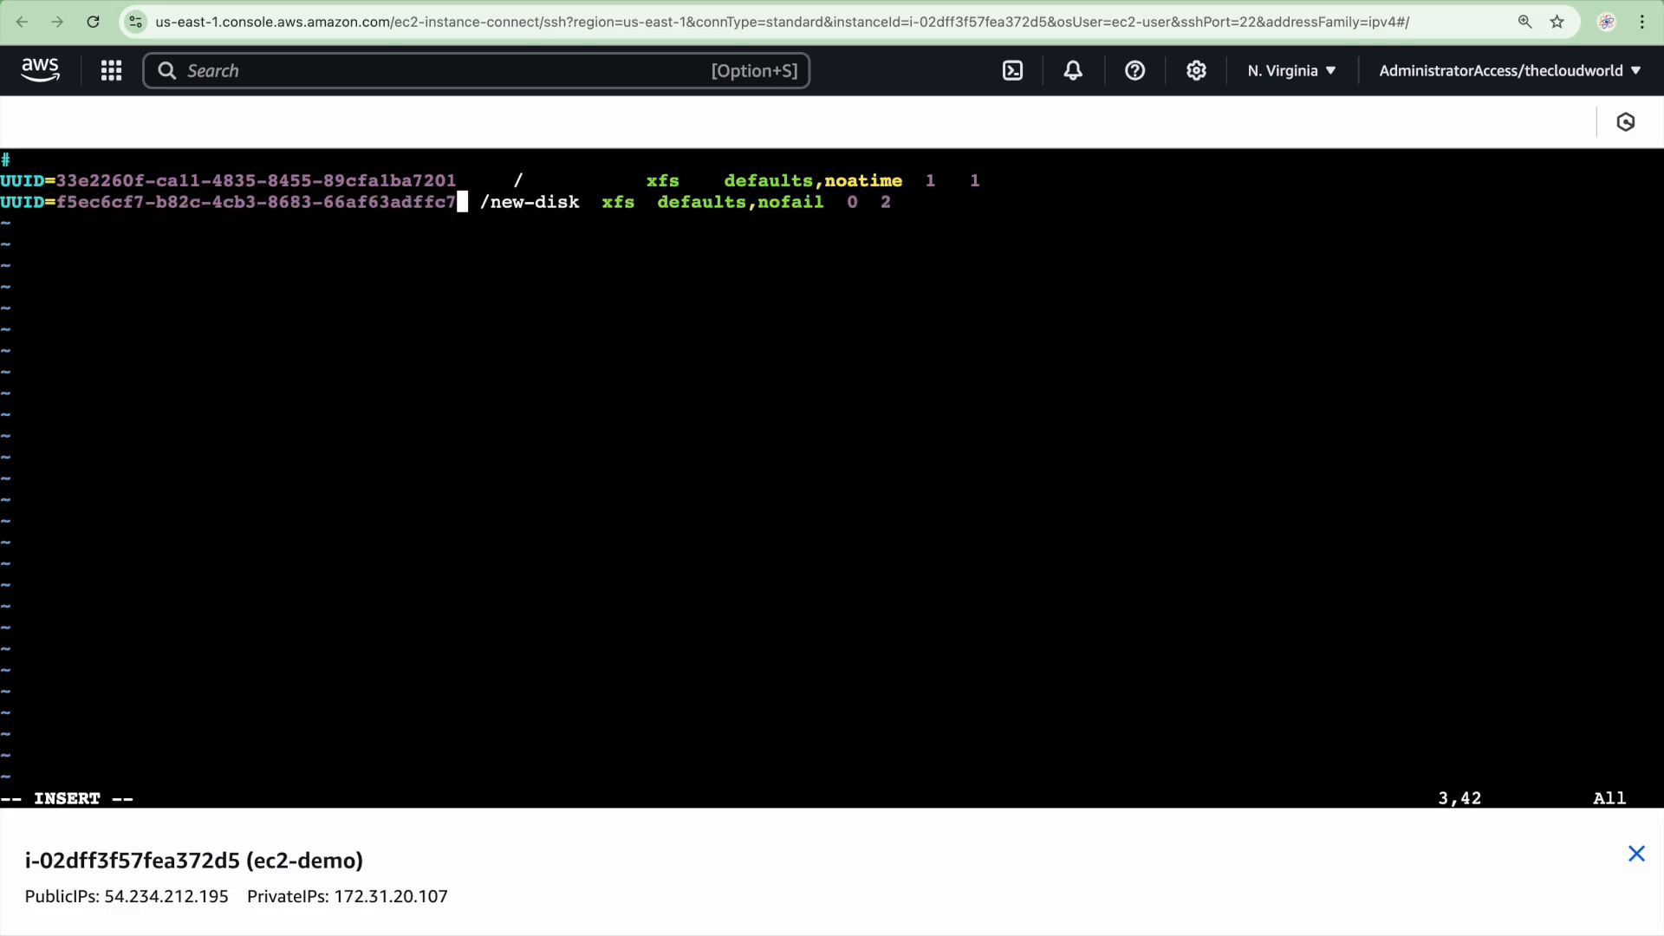
Save the edited /etc/fstab file and quit vi
key(Escape)
text(:wq)
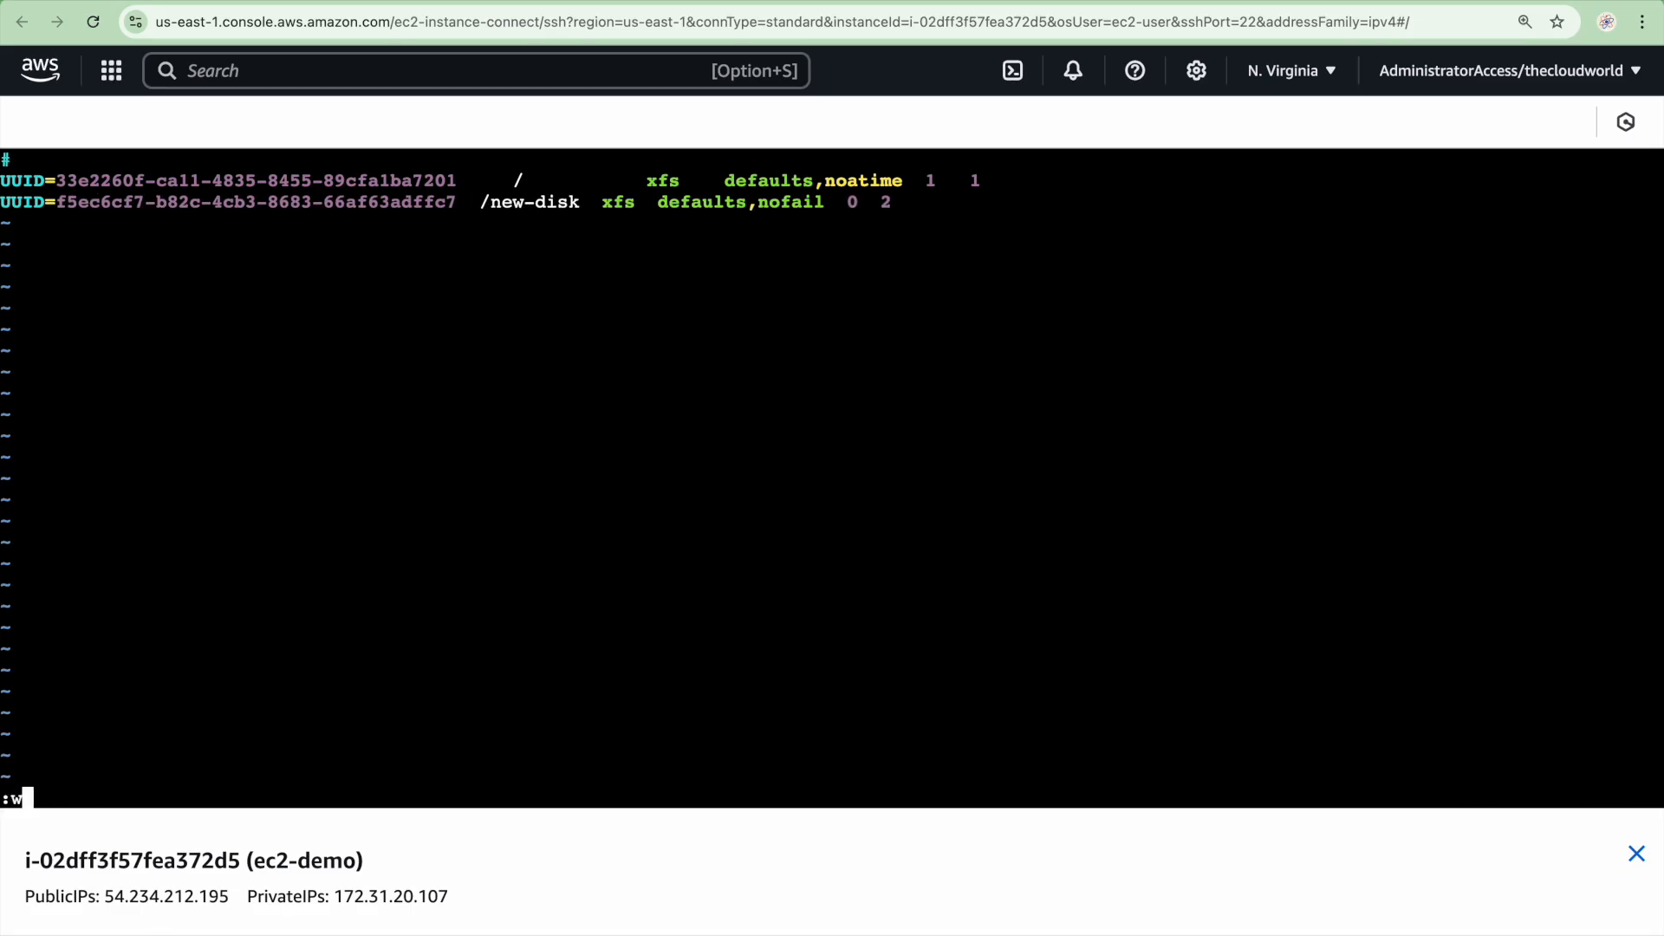
key(Return)
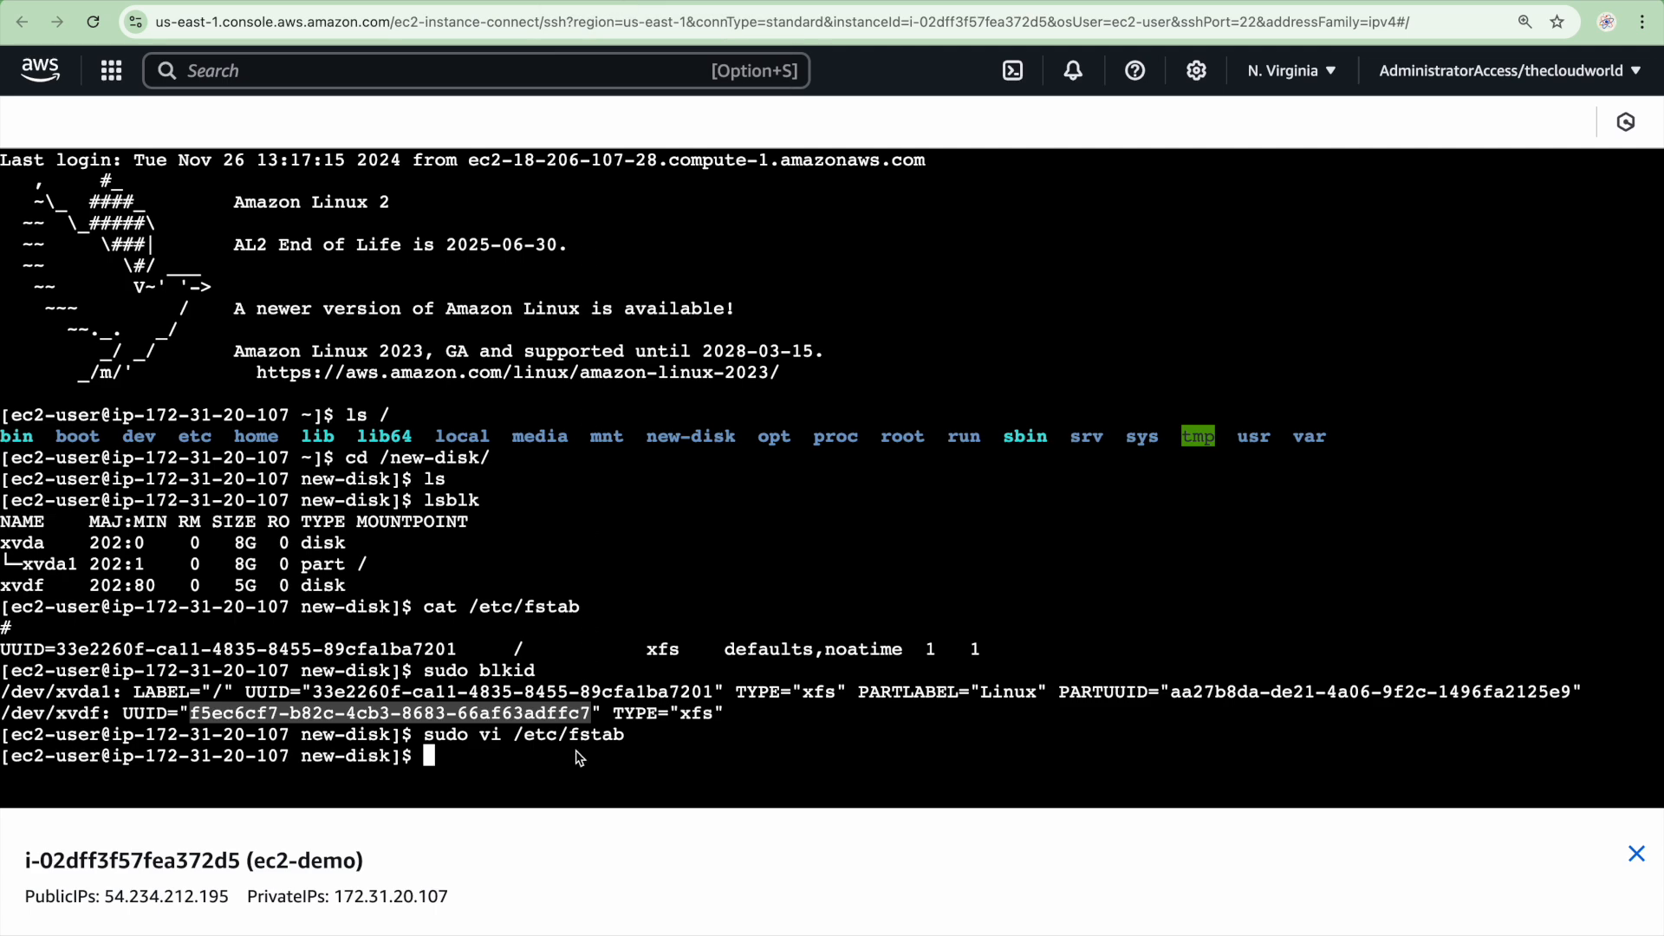
List the block devices with lsblk to check the mount state of xvdf before mounting
click(578, 756)
text(lsblk)
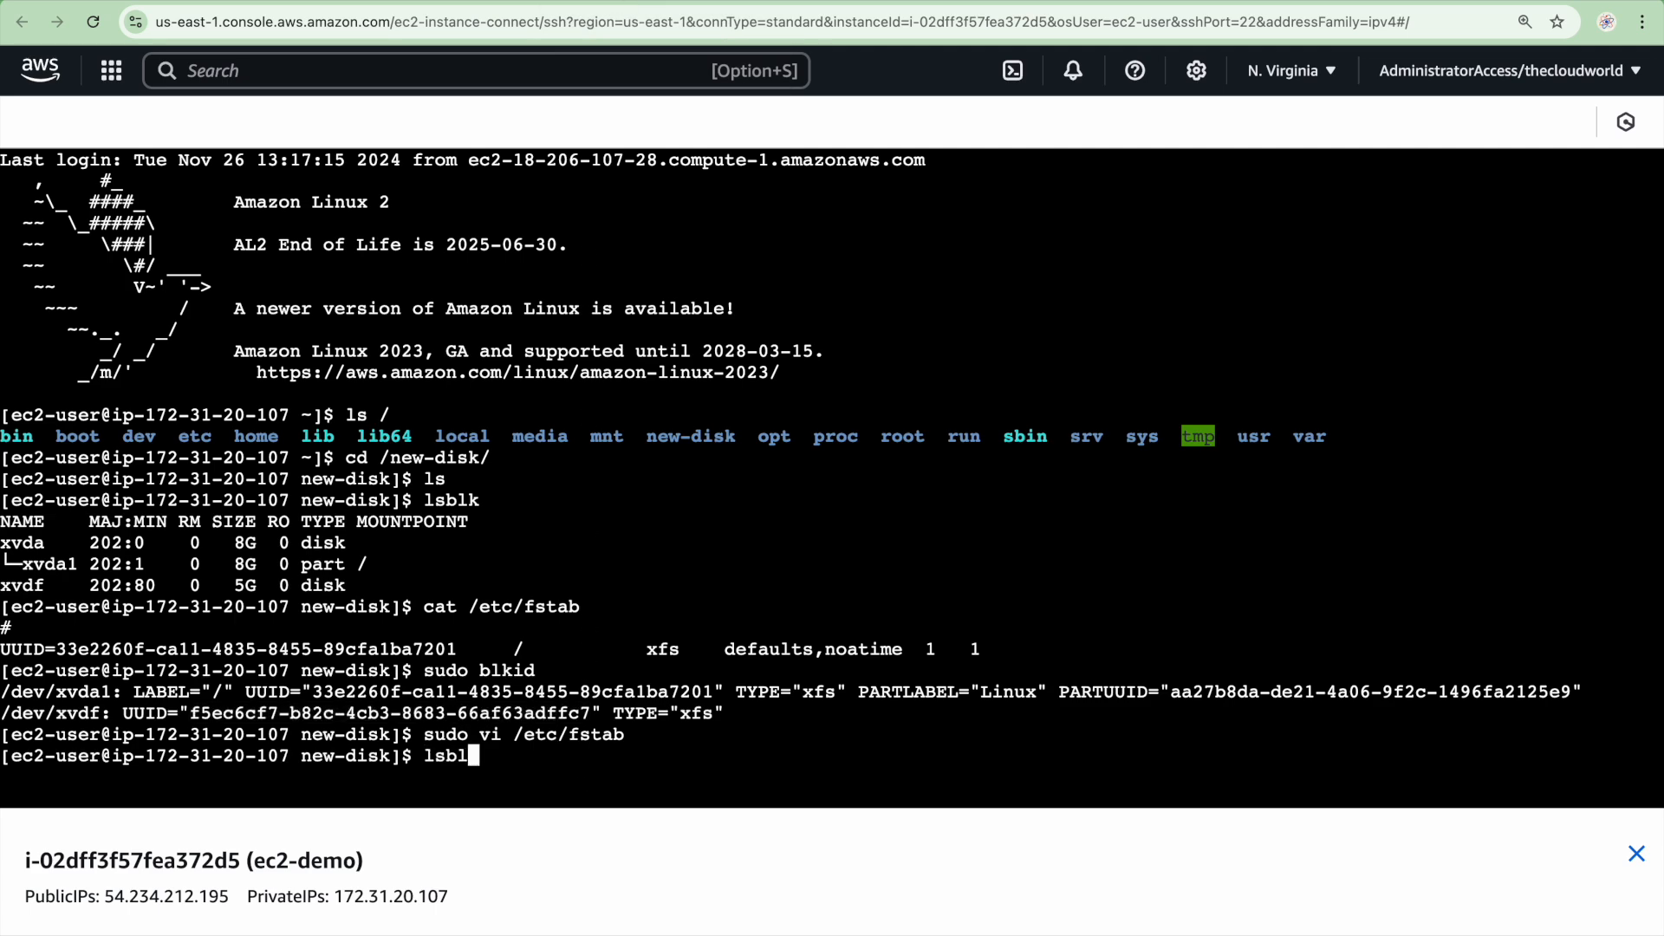
key(Return)
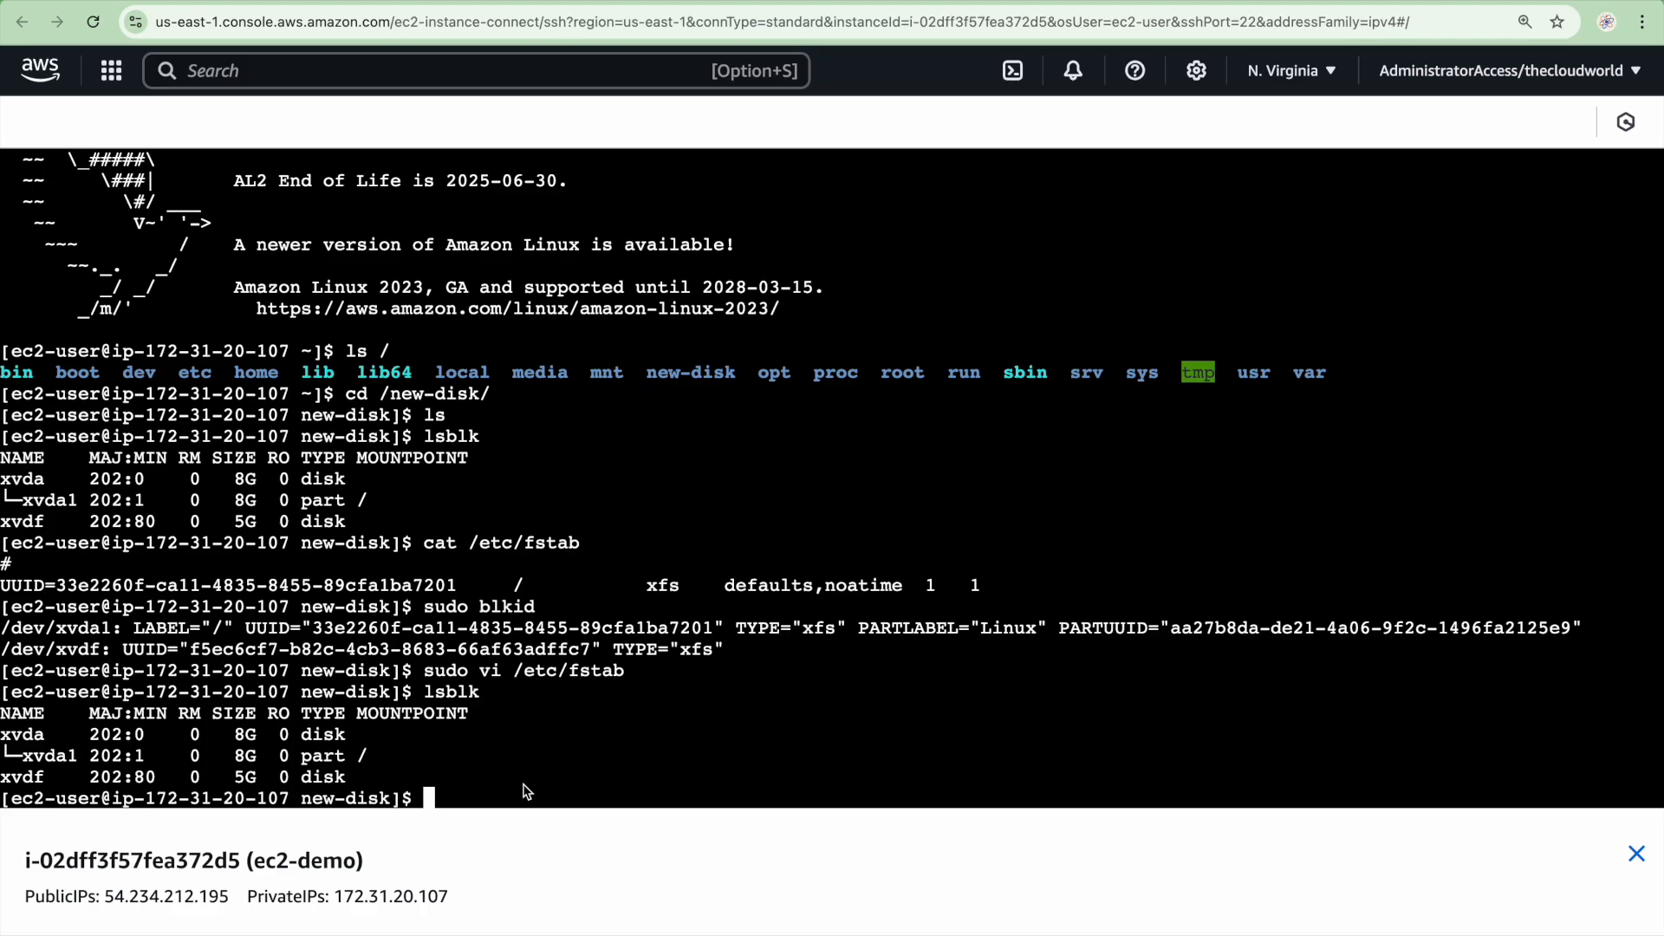
Mount all /etc/fstab entries with sudo mount -a and check the mount point of xvdf with lsblk
text(sudo mount -a)
key(Return)
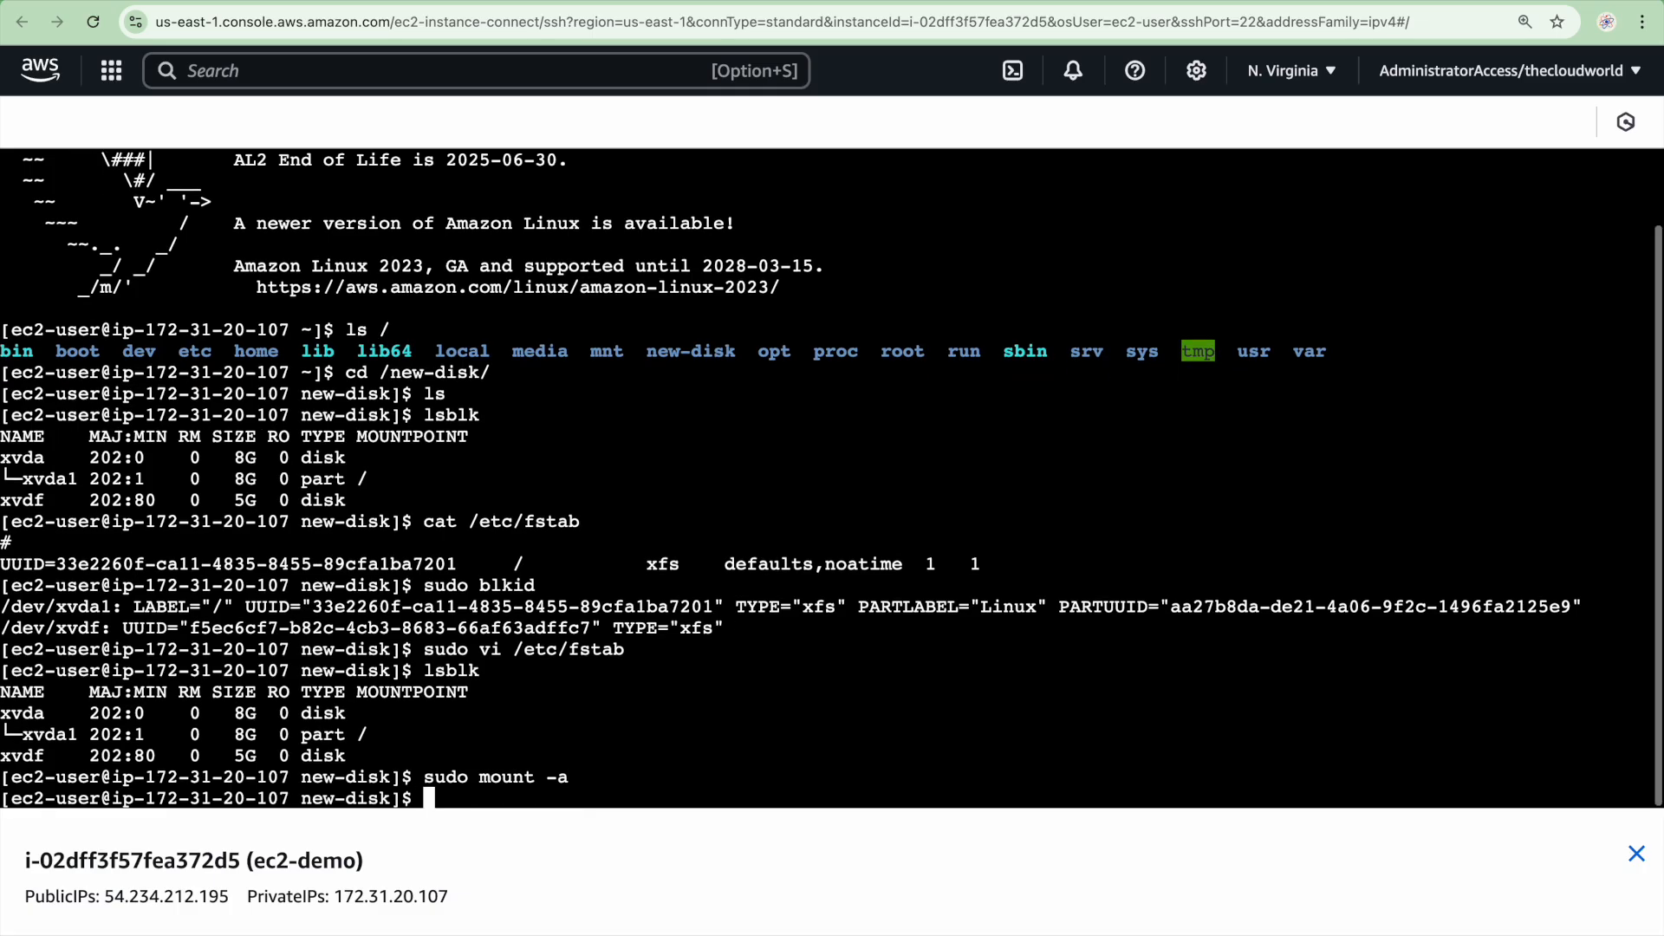
text(lsblk)
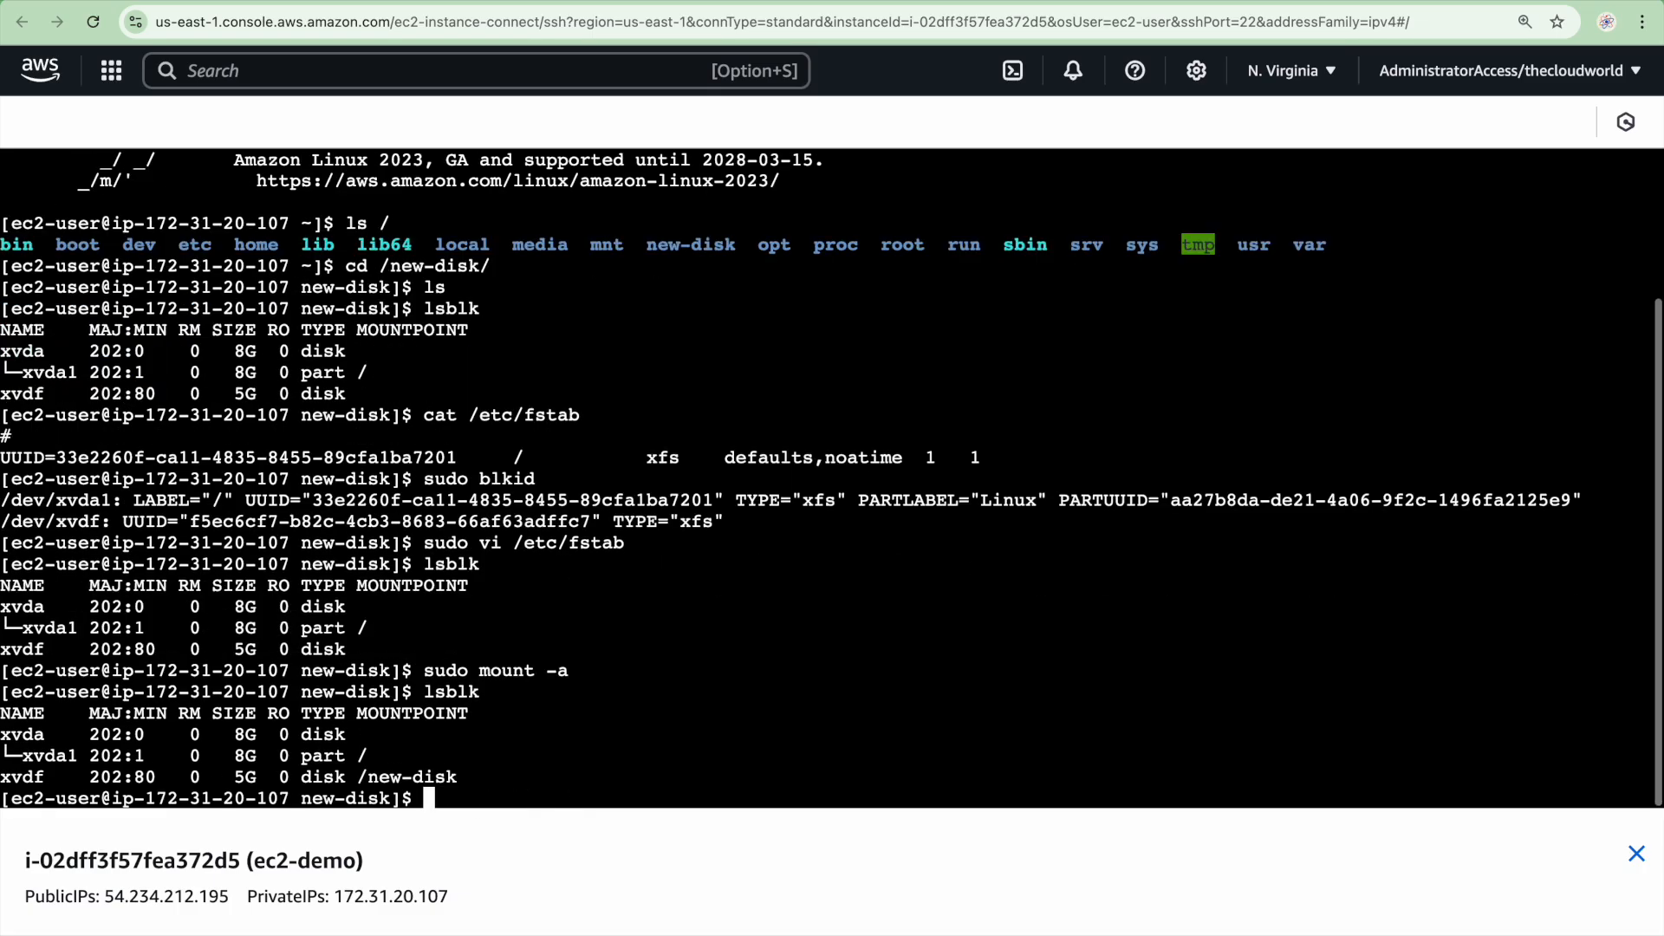
key(Return)
drag(474, 777, 7, 734)
click(496, 798)
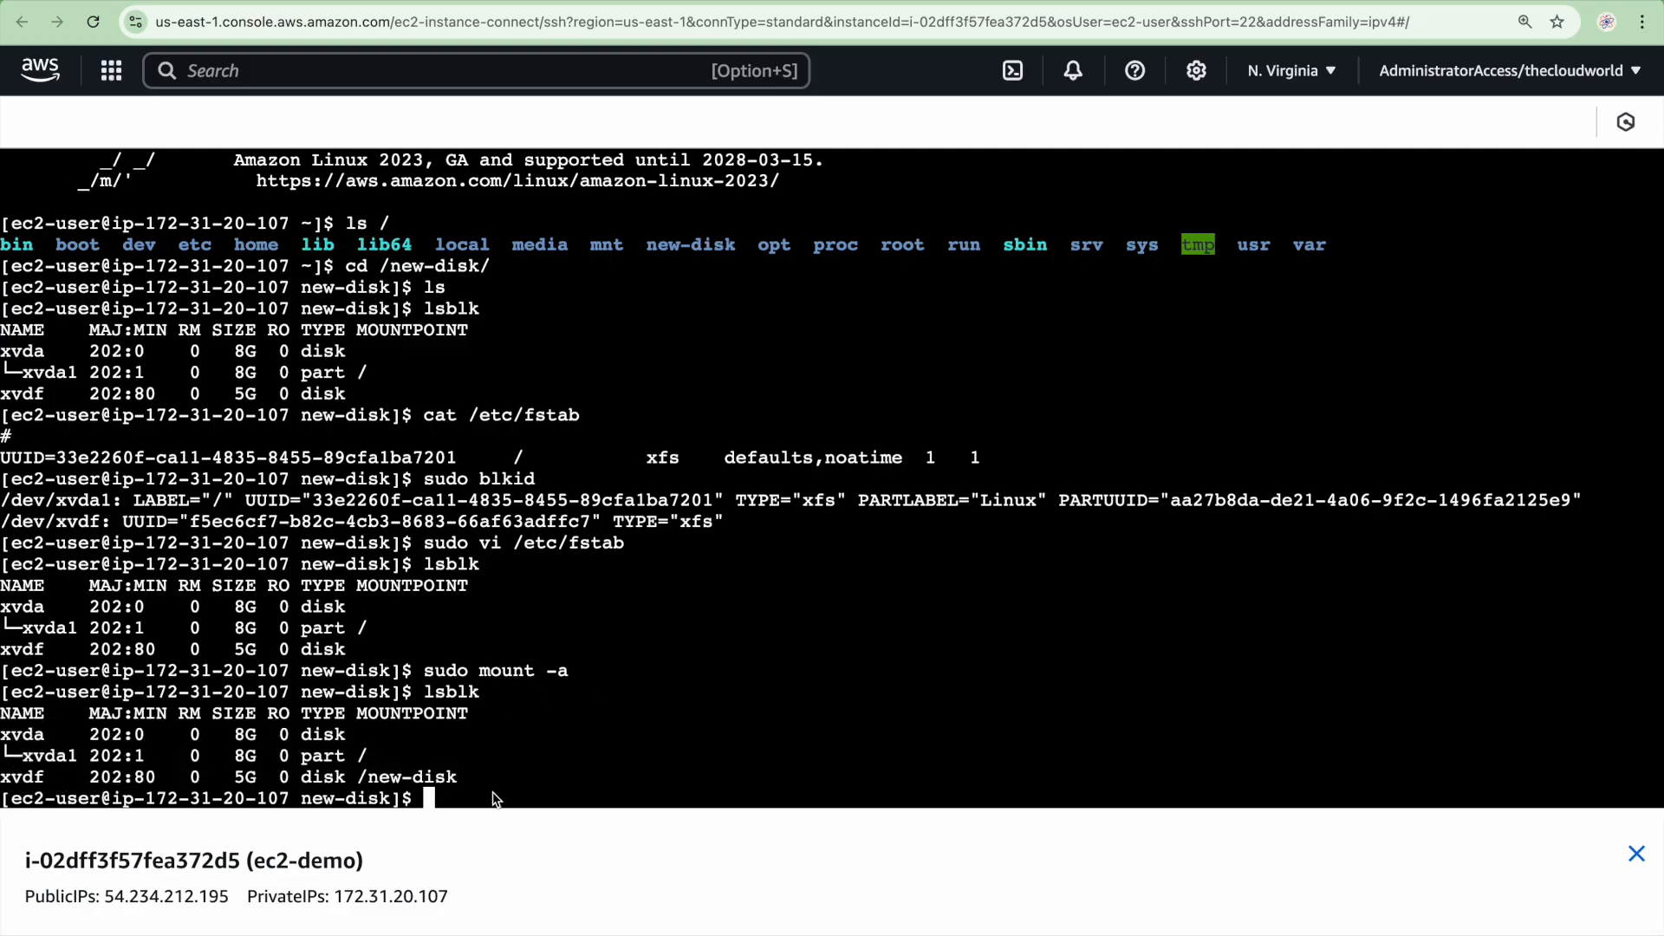
Change into /new-disk/ again and list its contents to check the files on the mounted volume
text(cd .new)
key(BackSpace)
key(BackSpace)
key(BackSpace)
key(BackSpace)
text(/new)
key(Tab)
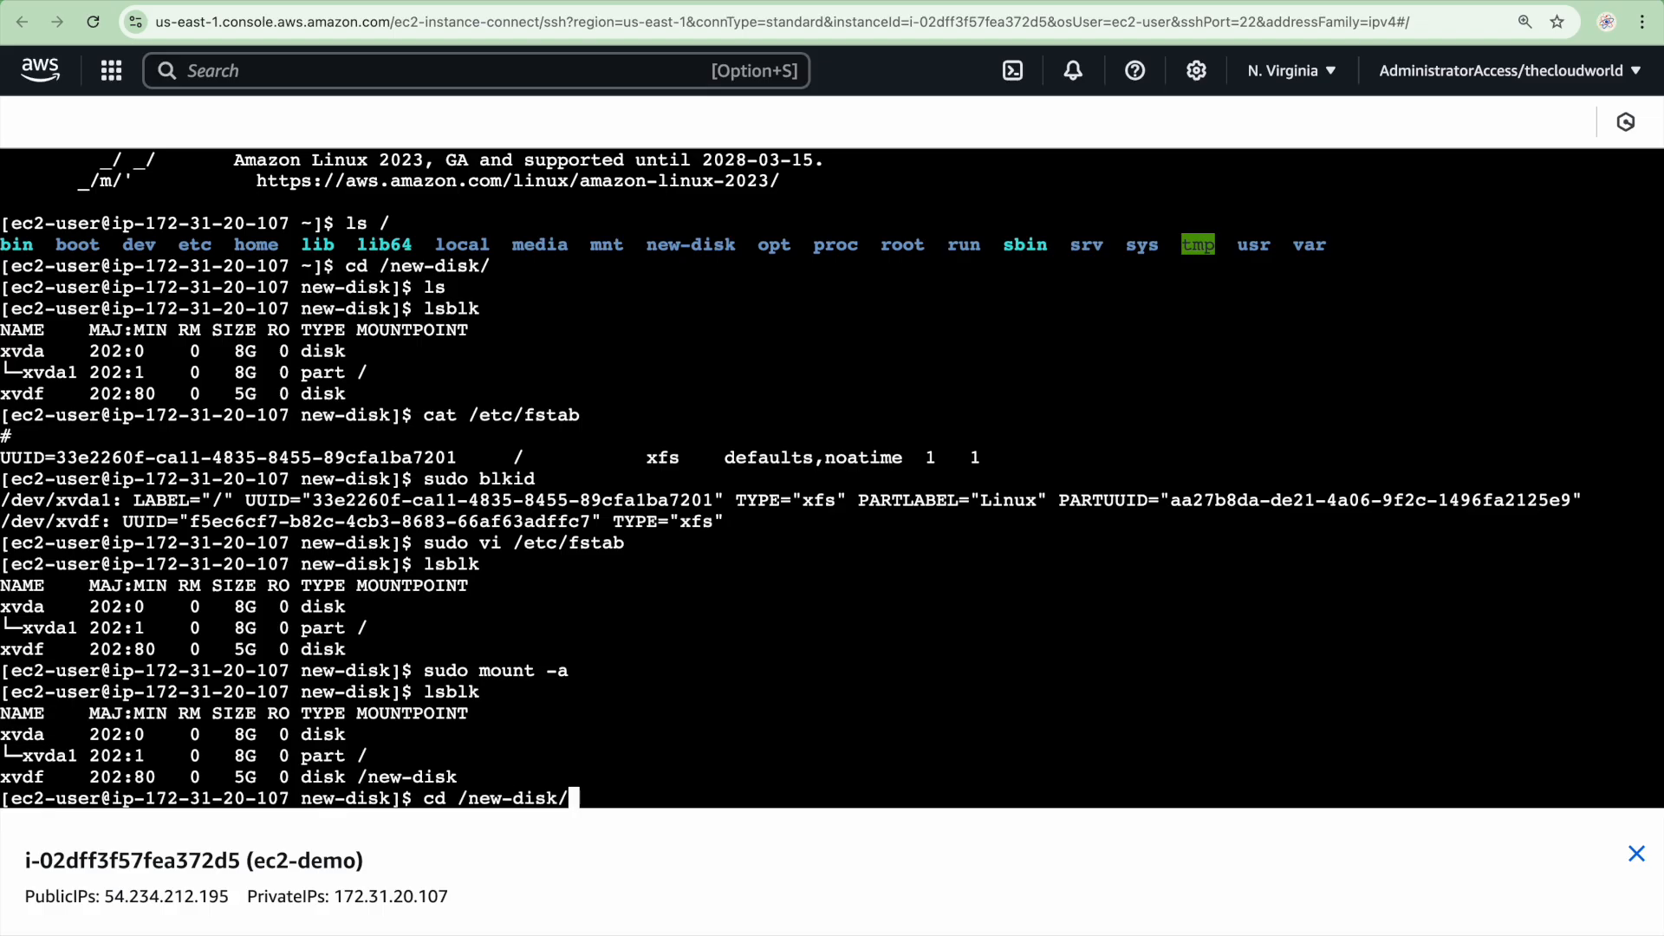
key(Return)
text(ls)
key(Return)
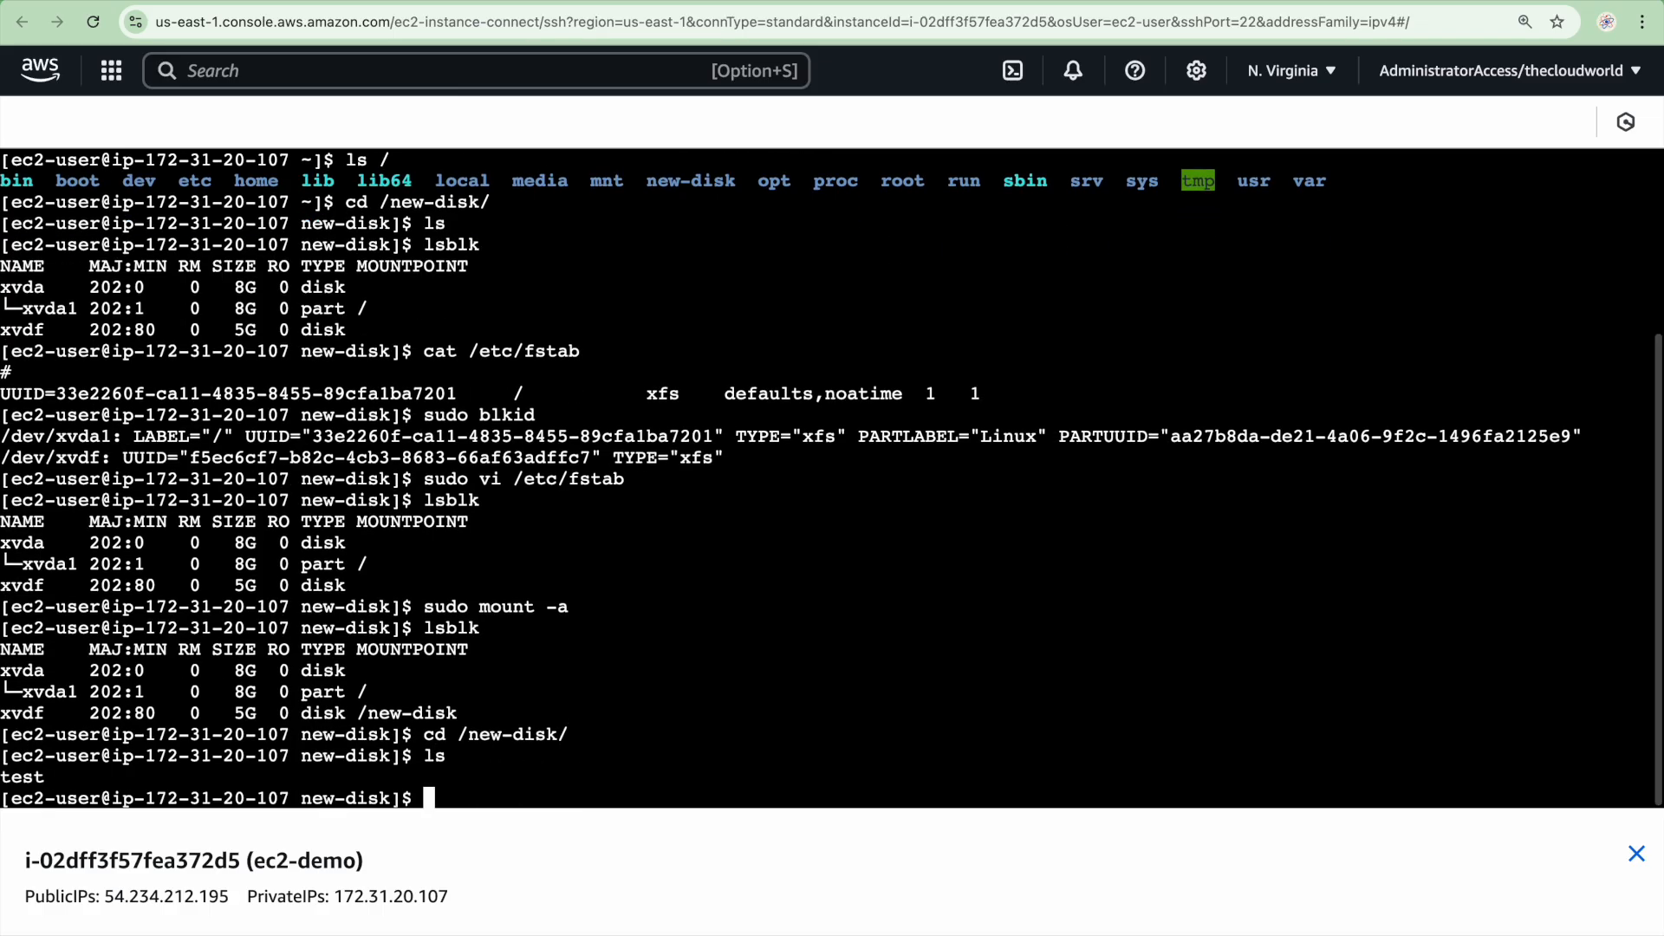
double_click(18, 779)
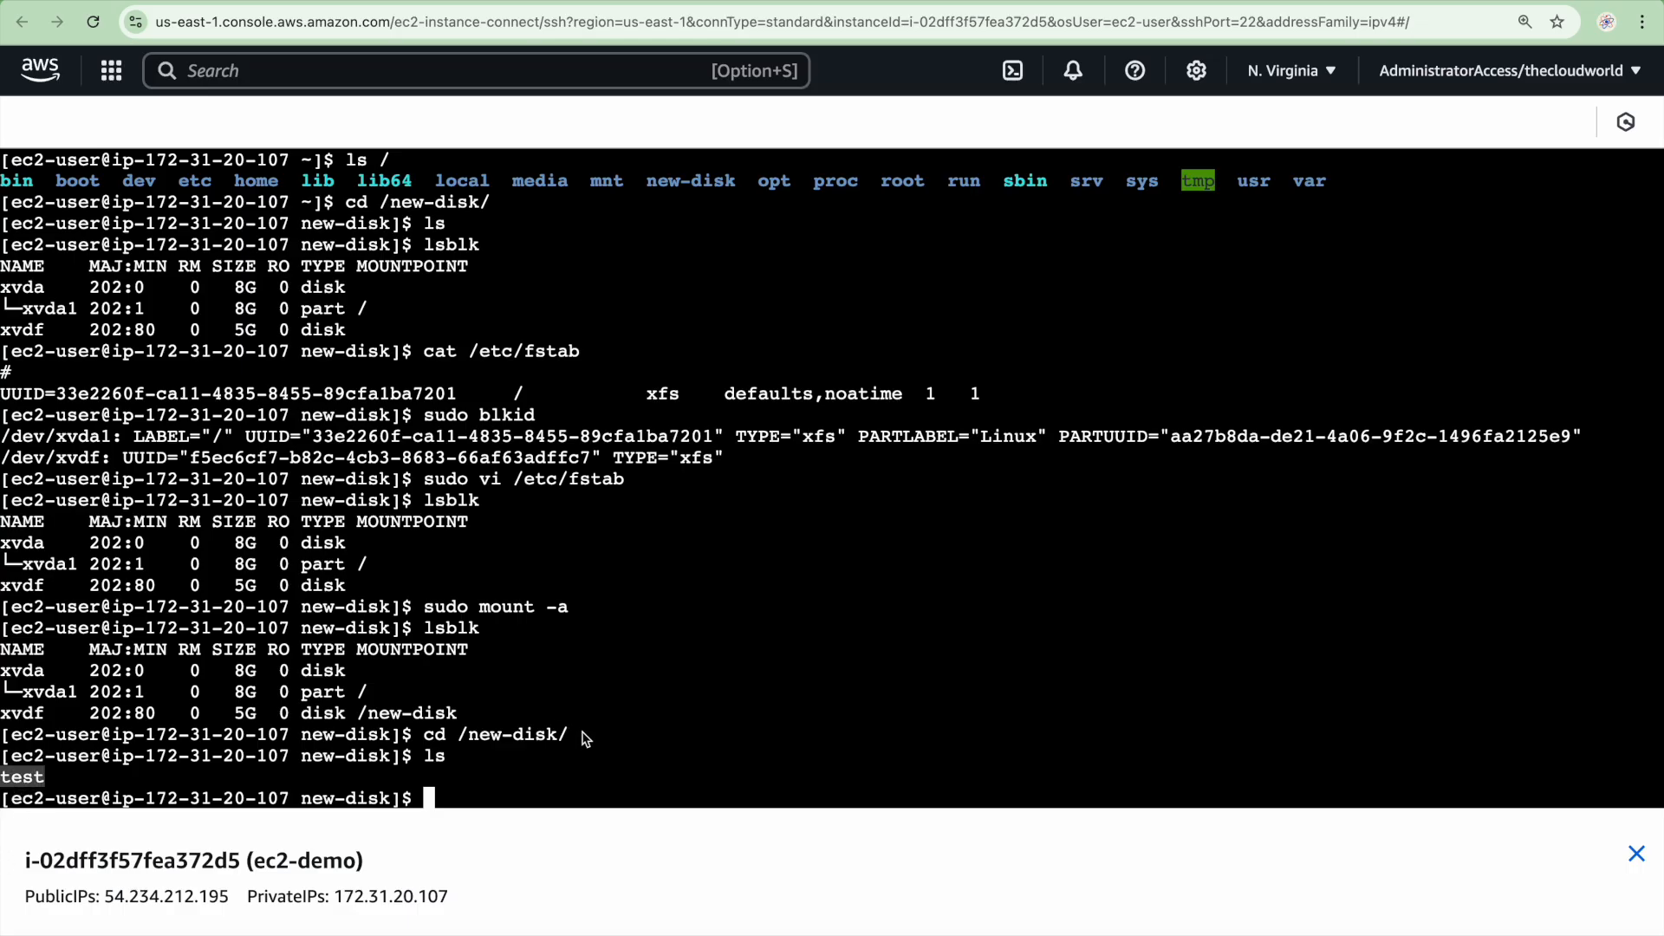
Clear the terminal screen with the clear command
text(clear)
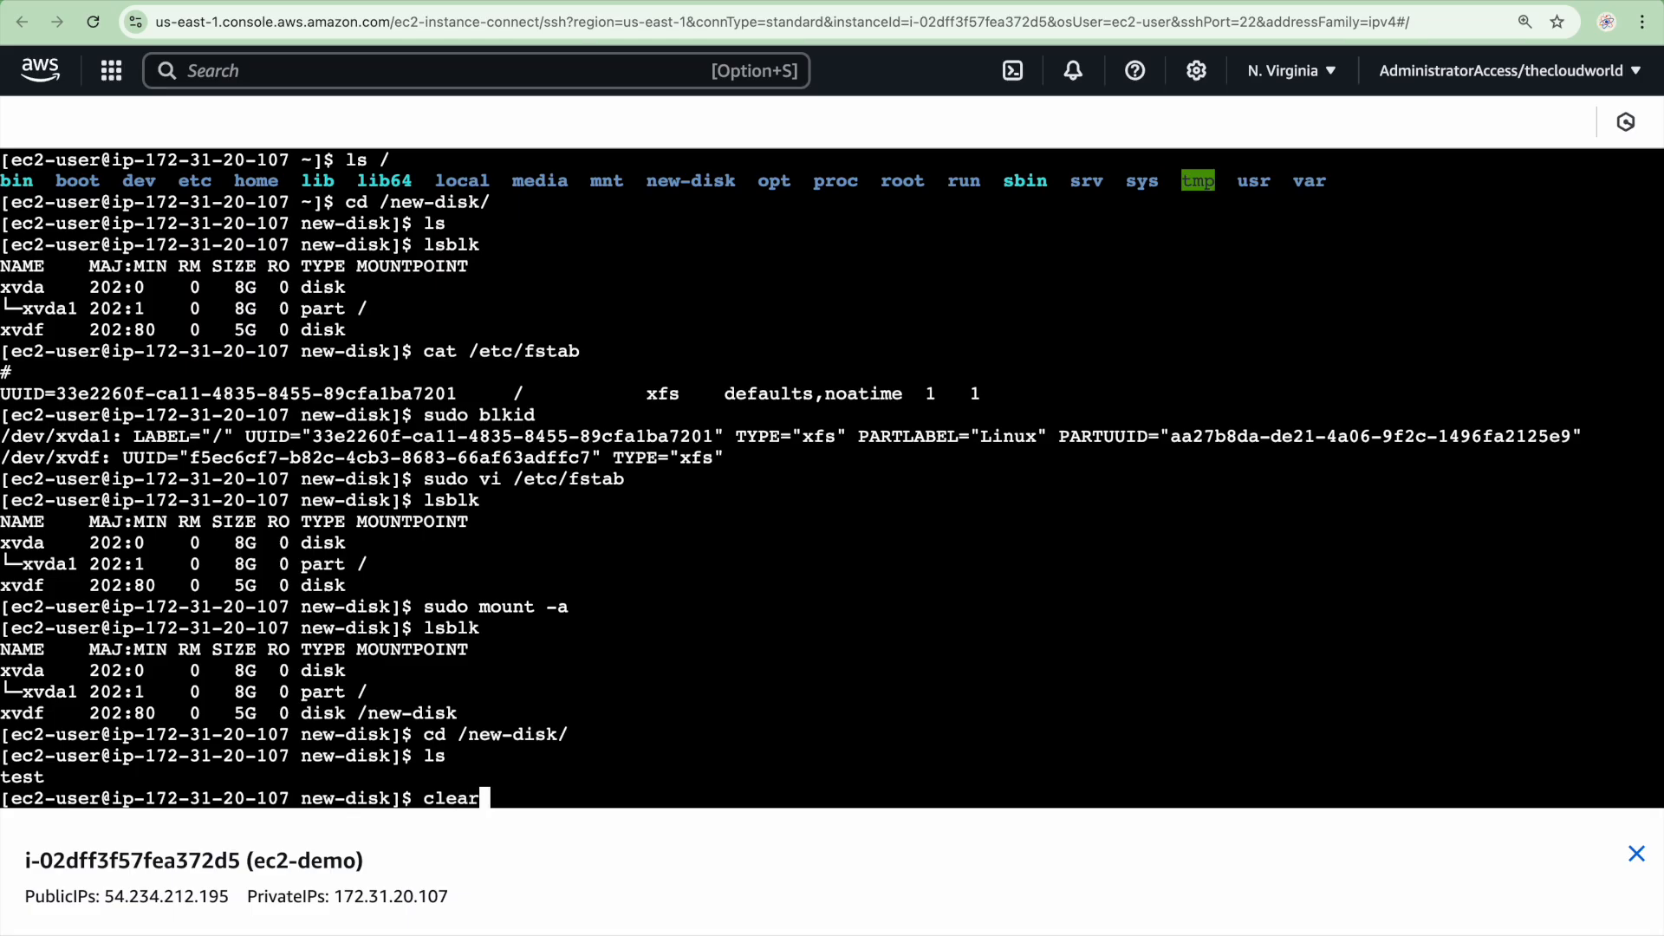